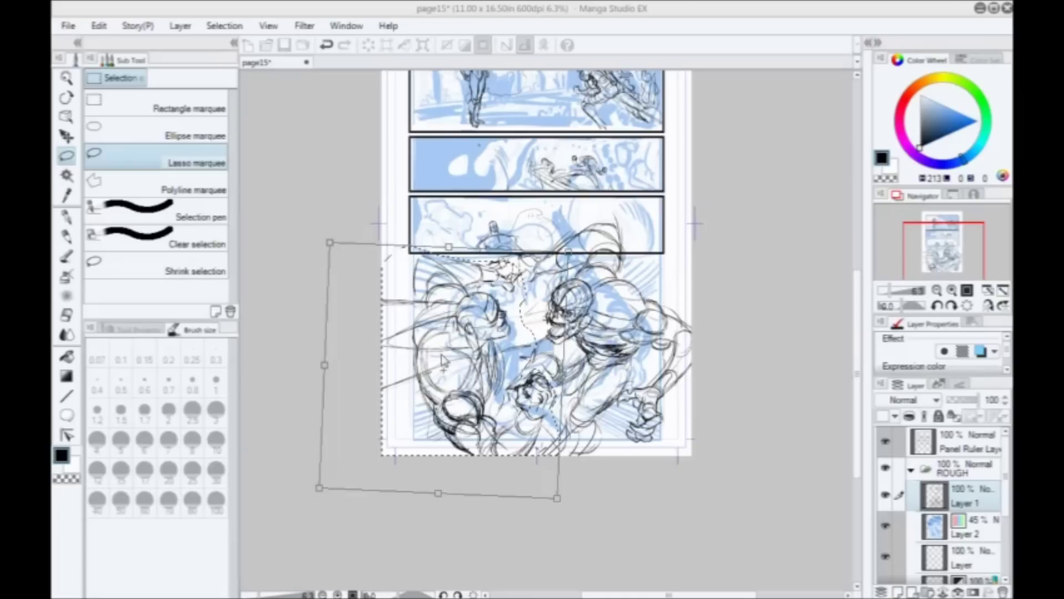
Step: Shift and slightly rotate the lasso-selected sketch of the left fighter in the bottom panel, and clear the selection
mouse_move(452, 366)
left_mouse_down()
mouse_move(478, 369)
mouse_move(457, 370)
left_mouse_up()
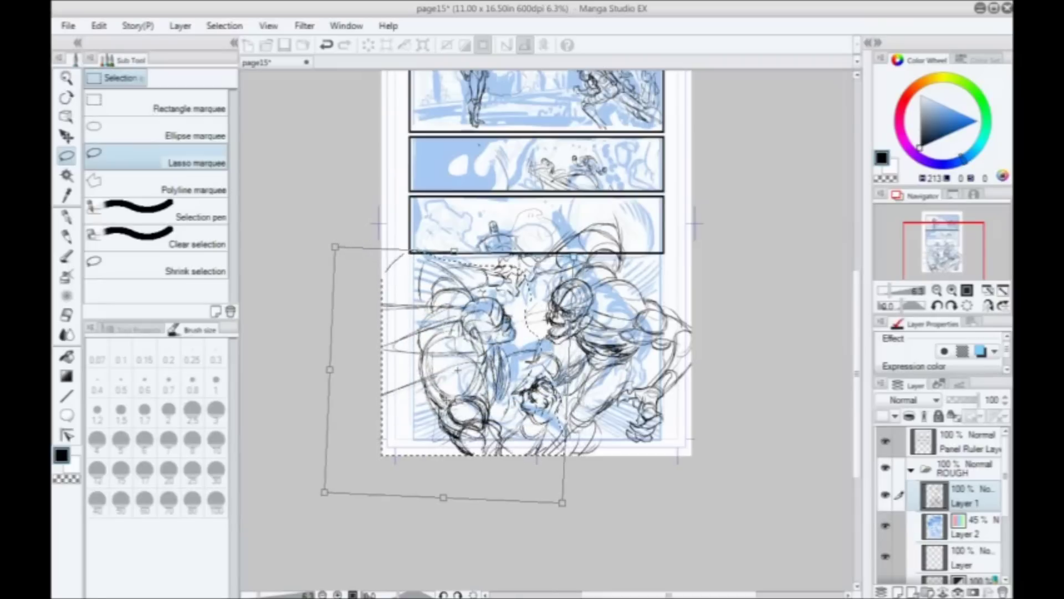
left_click_drag(457, 370, 449, 358)
mouse_move(321, 229)
left_mouse_down()
mouse_move(308, 244)
mouse_move(348, 209)
left_mouse_up()
mouse_move(391, 346)
left_mouse_down()
mouse_move(386, 338)
mouse_move(383, 353)
left_mouse_up()
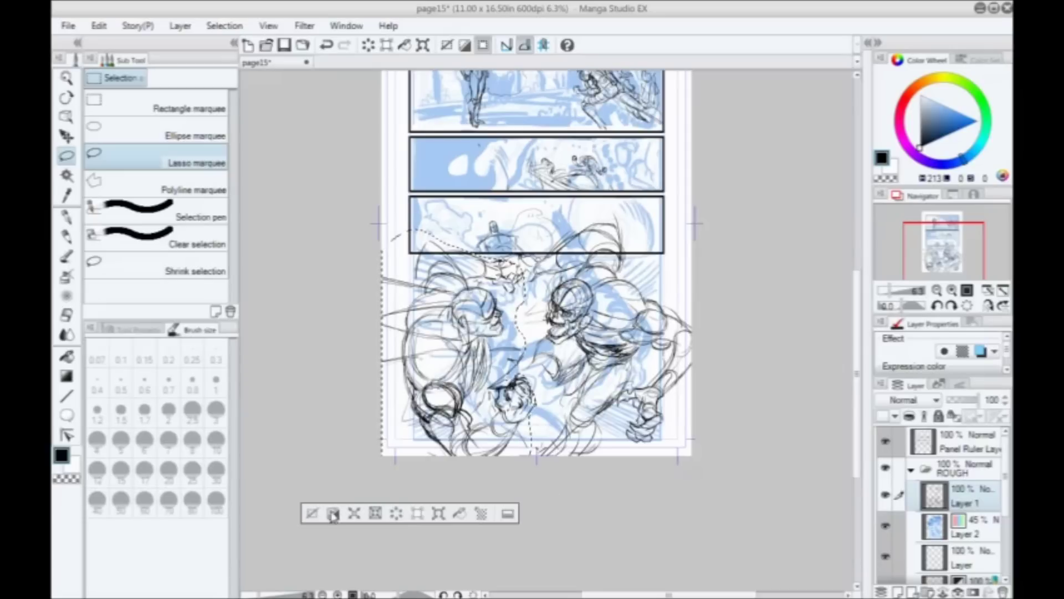
left_click(320, 506)
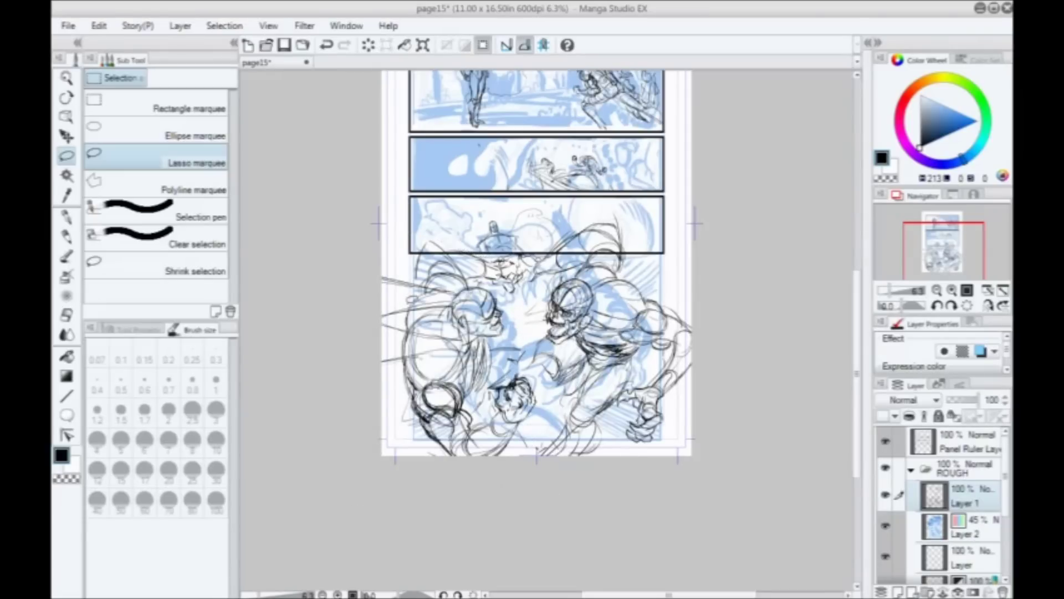
Step: Examine the two fighters in the bottom panel and the standing and crouching figures in the first panel
scroll(411, 302, "up", 2)
left_click_drag(619, 414, 504, 333)
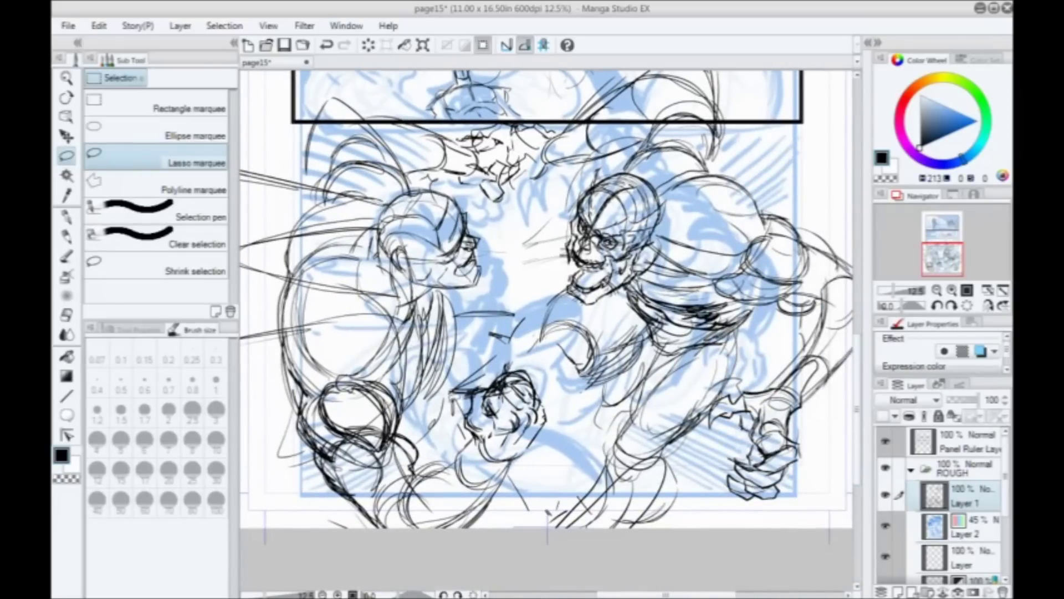
left_click_drag(519, 403, 493, 383)
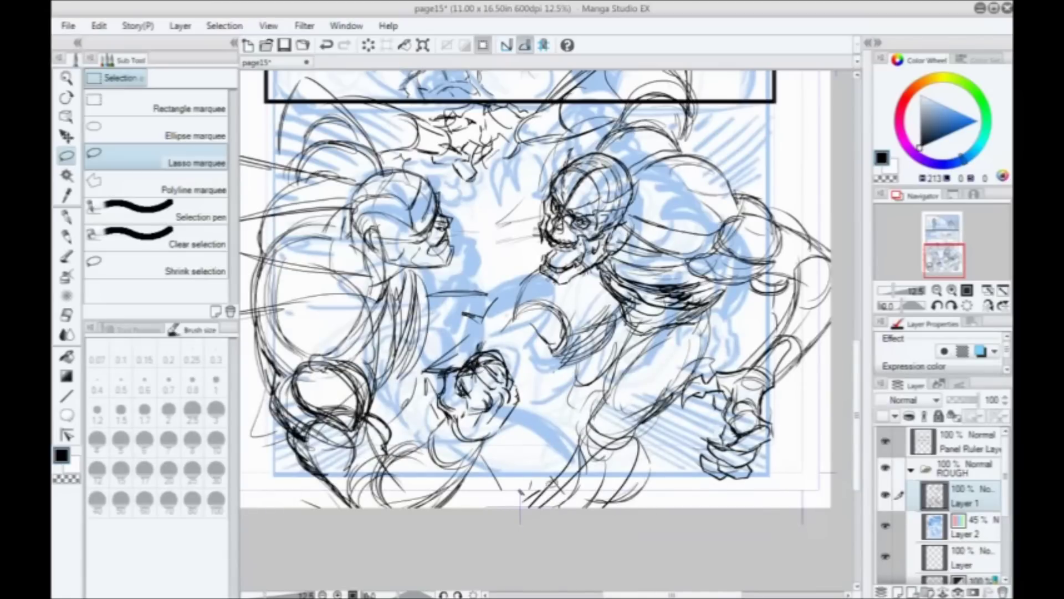
left_click_drag(856, 422, 856, 287)
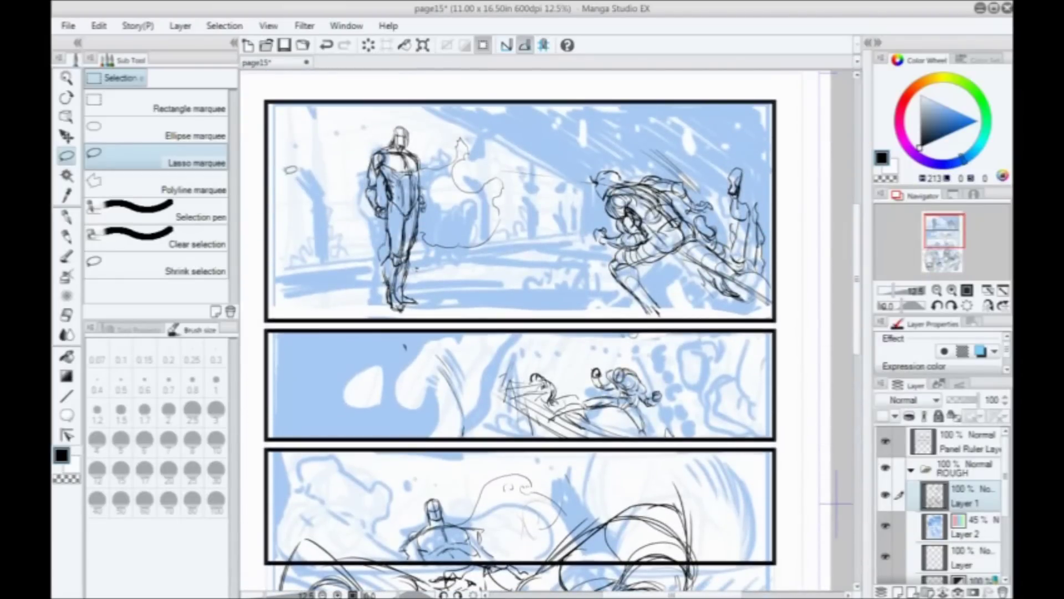
scroll(284, 165, "up", 2)
left_click_drag(445, 311, 417, 342)
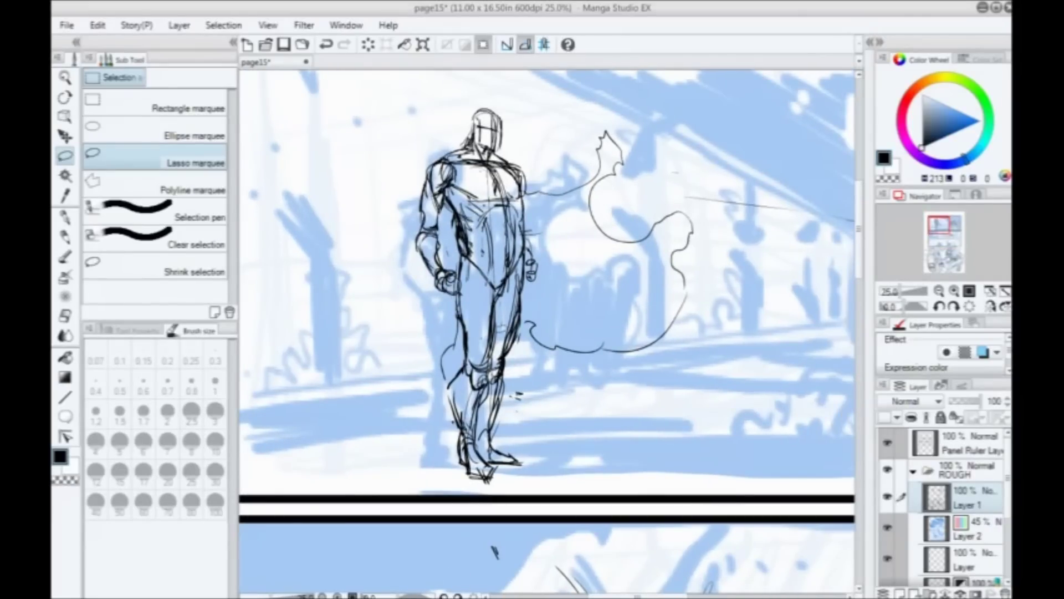
mouse_move(668, 388)
left_mouse_down()
mouse_move(587, 423)
mouse_move(477, 366)
left_mouse_up()
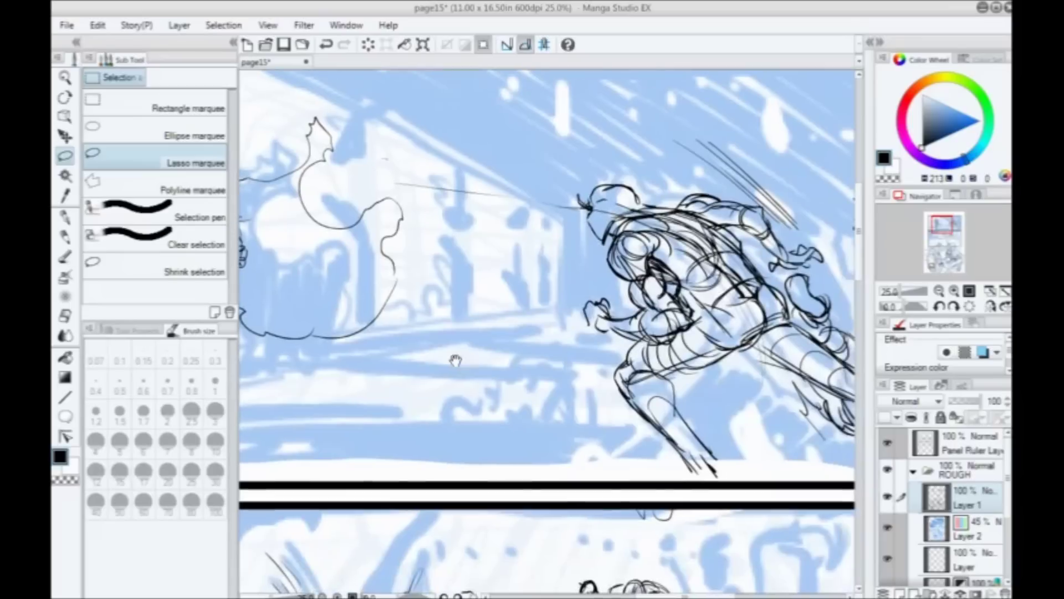
left_click_drag(664, 350, 596, 343)
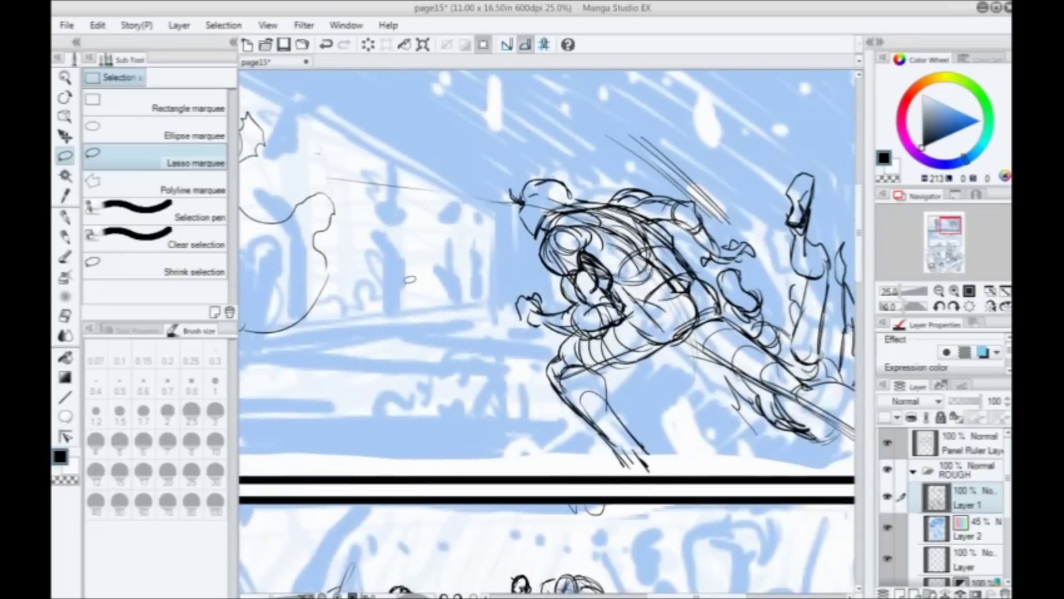
scroll(410, 280, "down", 1)
left_click_drag(378, 395, 521, 396)
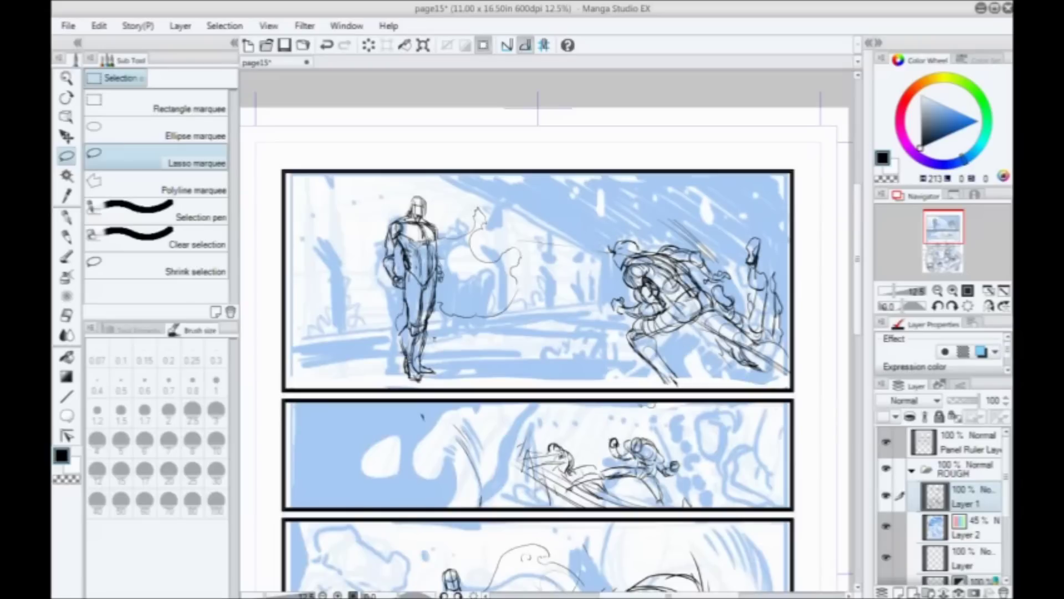
Step: Examine the crouching figure in the first panel up close and within the whole panel composition
scroll(627, 252, "up", 2)
left_click_drag(637, 367, 508, 297)
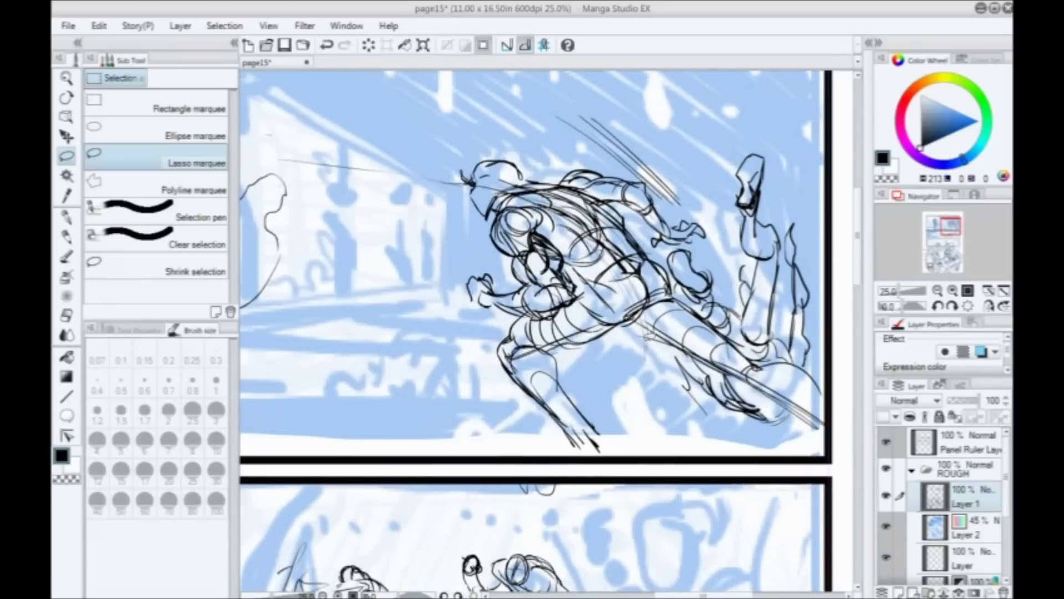
left_click_drag(653, 341, 599, 350)
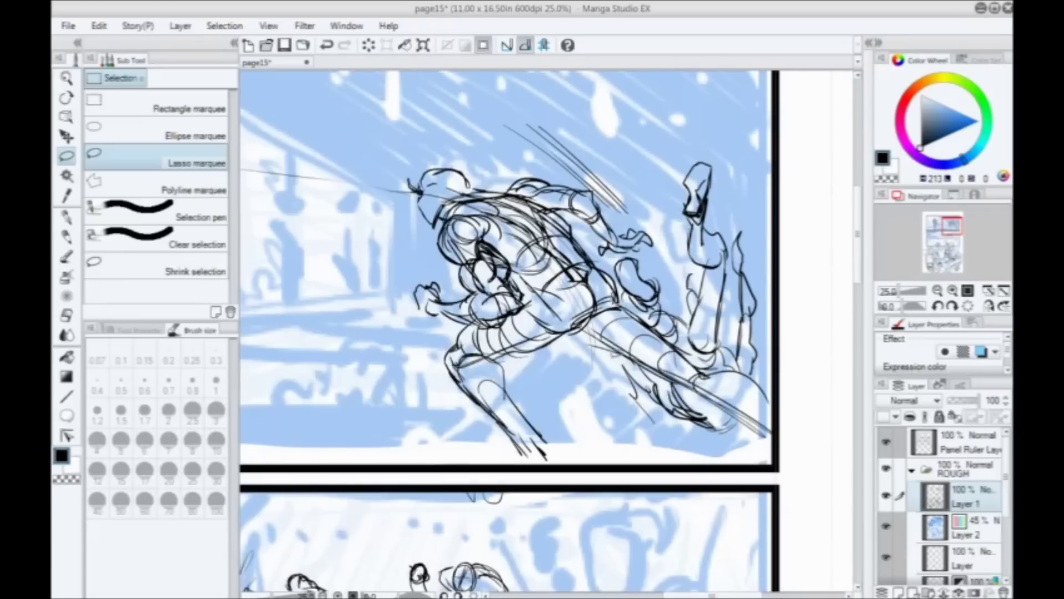
left_click_drag(530, 333, 583, 306)
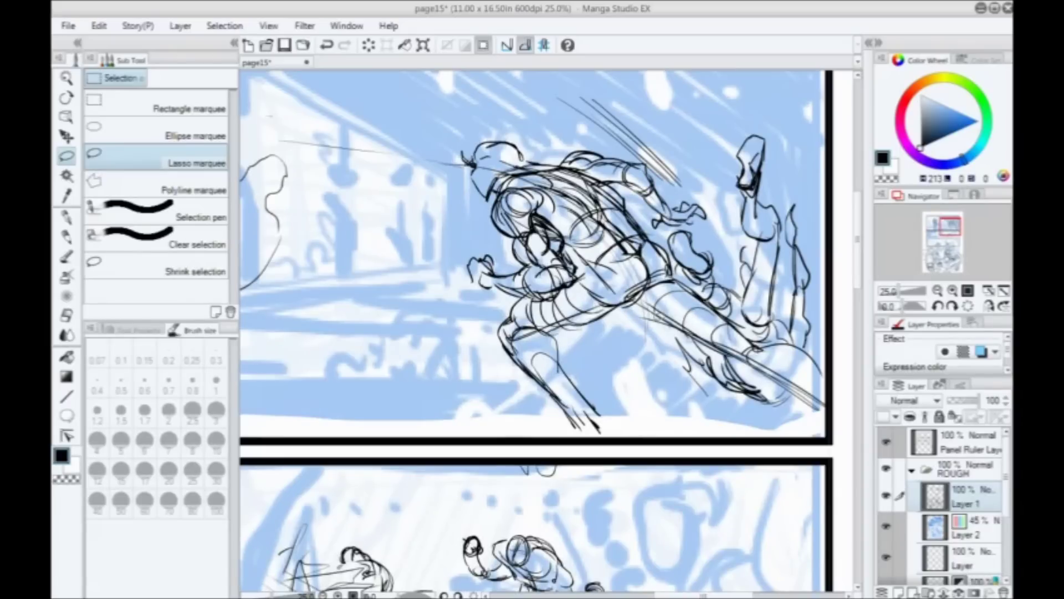
left_click_drag(602, 338, 620, 346)
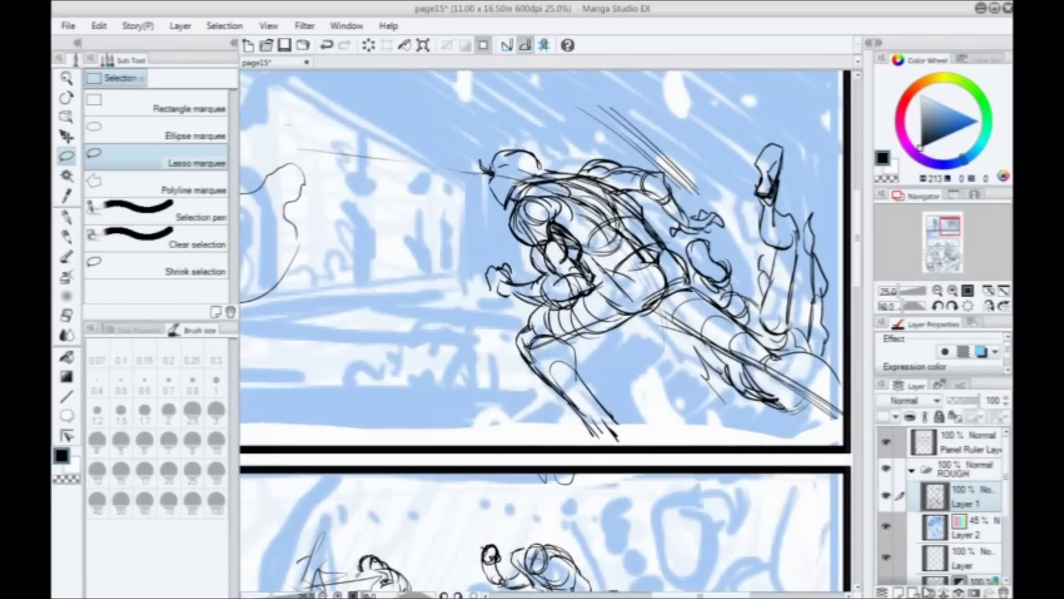
left_click_drag(693, 372, 624, 377)
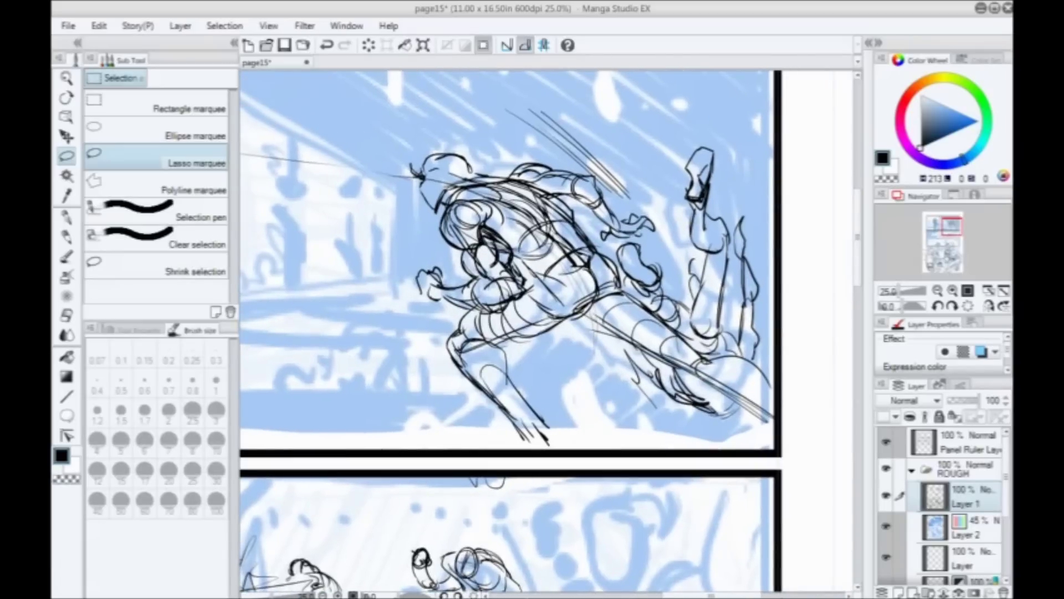
left_click_drag(584, 312, 606, 316)
left_click_drag(459, 301, 643, 355)
scroll(430, 217, "down", 1)
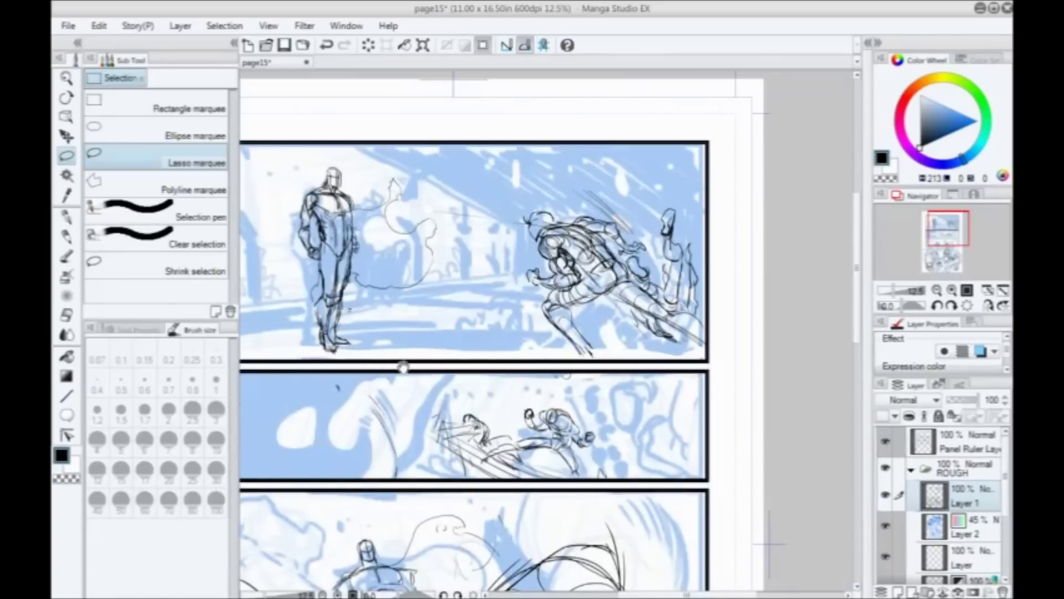
left_click_drag(403, 367, 546, 427)
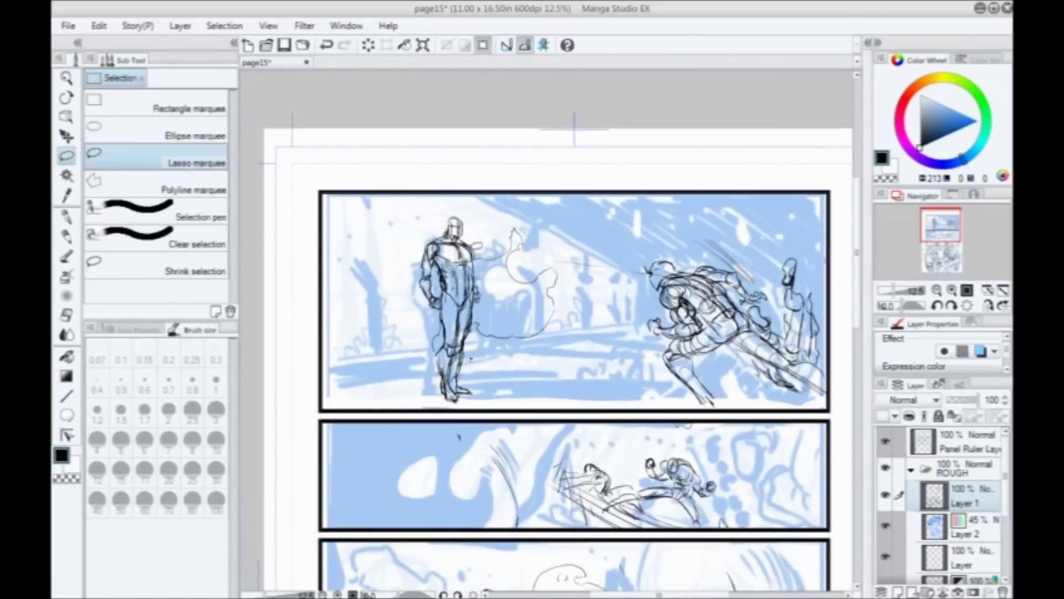
Step: Mark vertical guide strokes with the G-pen through the standing figure and the crouching figure's side of the first panel, and undo them
left_click(67, 217)
mouse_move(464, 213)
left_mouse_down()
mouse_move(488, 272)
mouse_move(435, 312)
left_mouse_up()
key("ctrl+z")
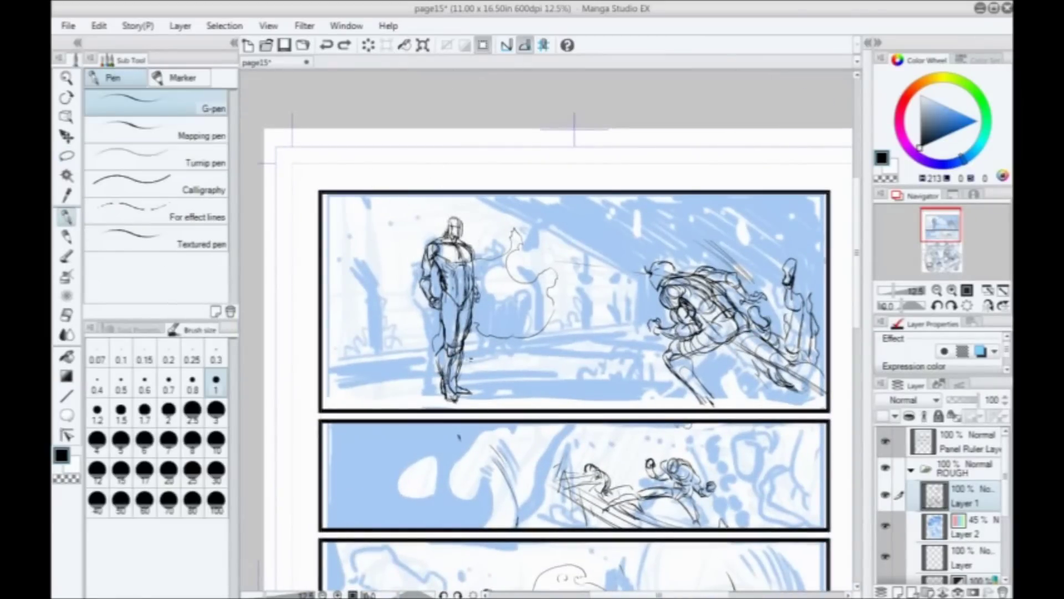
left_click_drag(453, 202, 473, 410)
left_click_drag(683, 197, 677, 410)
key("ctrl+z")
key("ctrl+z")
Step: Sketch a horizontal guide line at the figures' upper-body level and a diagonal across the first panel, undoing each stroke
left_click_drag(799, 267, 343, 272)
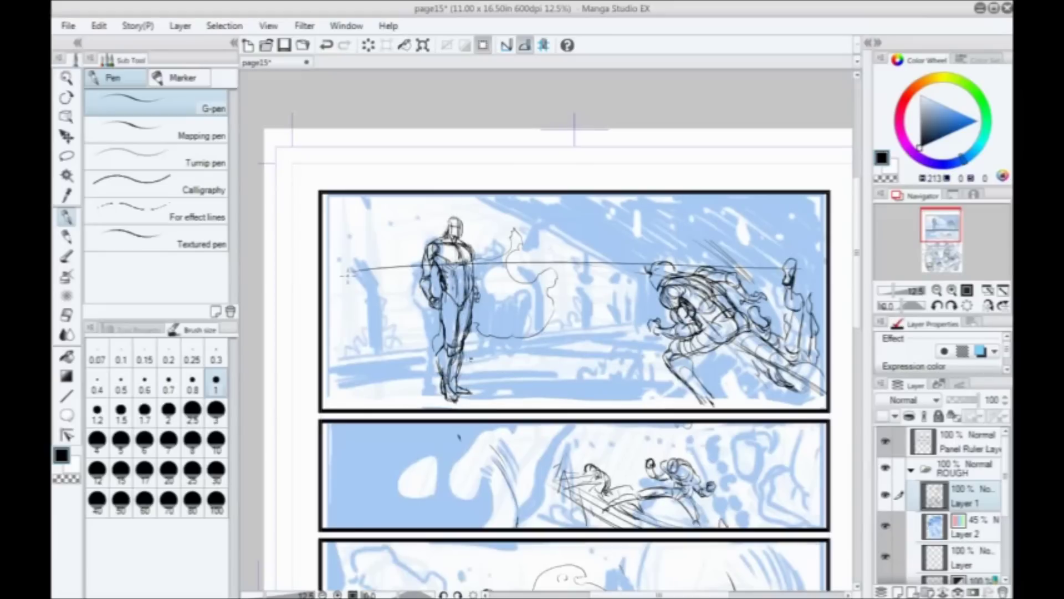
key("ctrl+z")
mouse_move(540, 227)
left_mouse_down()
mouse_move(389, 311)
mouse_move(502, 202)
left_mouse_up()
key("ctrl+z")
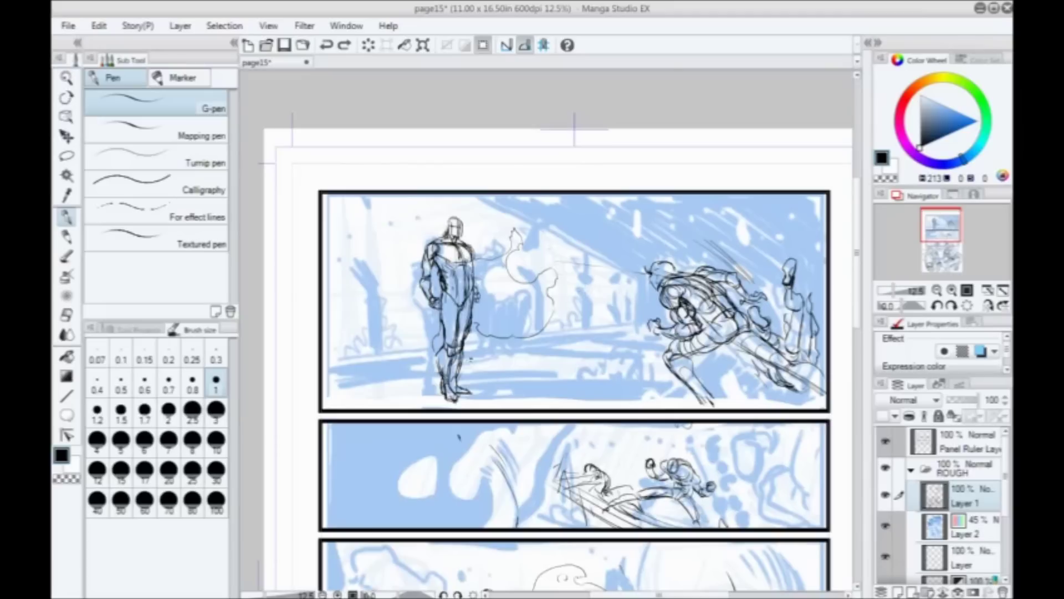
left_click_drag(832, 391, 528, 253)
key("ctrl+z")
Step: Mark the crouching figure's leg diagonal and the lines from the standing figure toward him, and undo the marks
left_click_drag(722, 336, 823, 389)
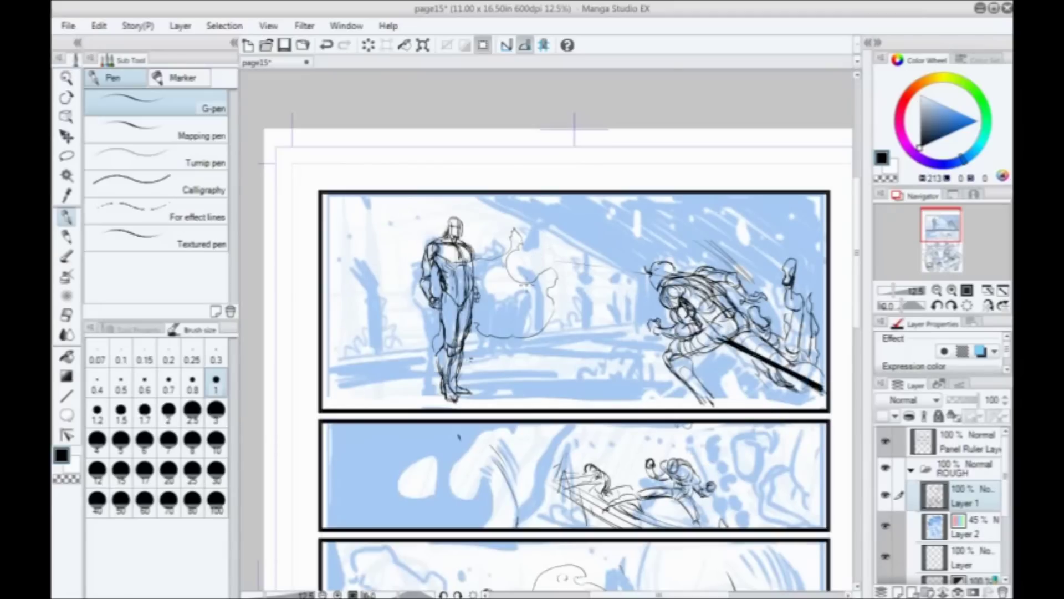
mouse_move(475, 258)
left_mouse_down()
mouse_move(660, 320)
mouse_move(535, 268)
mouse_move(538, 296)
left_mouse_up()
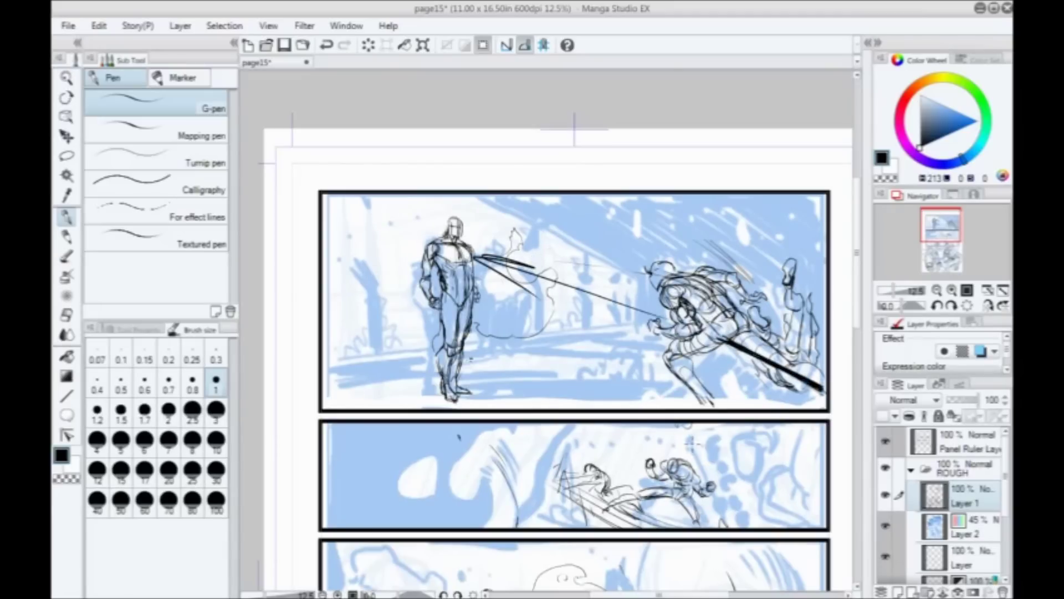
key("ctrl+z")
key("ctrl+z")
Step: Try further direction strokes between the crouching figure and the standing figure in the first panel, and undo them
mouse_move(645, 274)
left_mouse_down()
mouse_move(534, 255)
mouse_move(578, 282)
left_mouse_up()
key("ctrl+z")
mouse_move(696, 340)
left_mouse_down()
mouse_move(476, 274)
mouse_move(506, 299)
left_mouse_up()
key("ctrl+z")
mouse_move(707, 403)
left_mouse_down()
mouse_move(596, 320)
mouse_move(481, 277)
mouse_move(499, 297)
mouse_move(477, 262)
left_mouse_up()
key("ctrl+z")
key("ctrl+z")
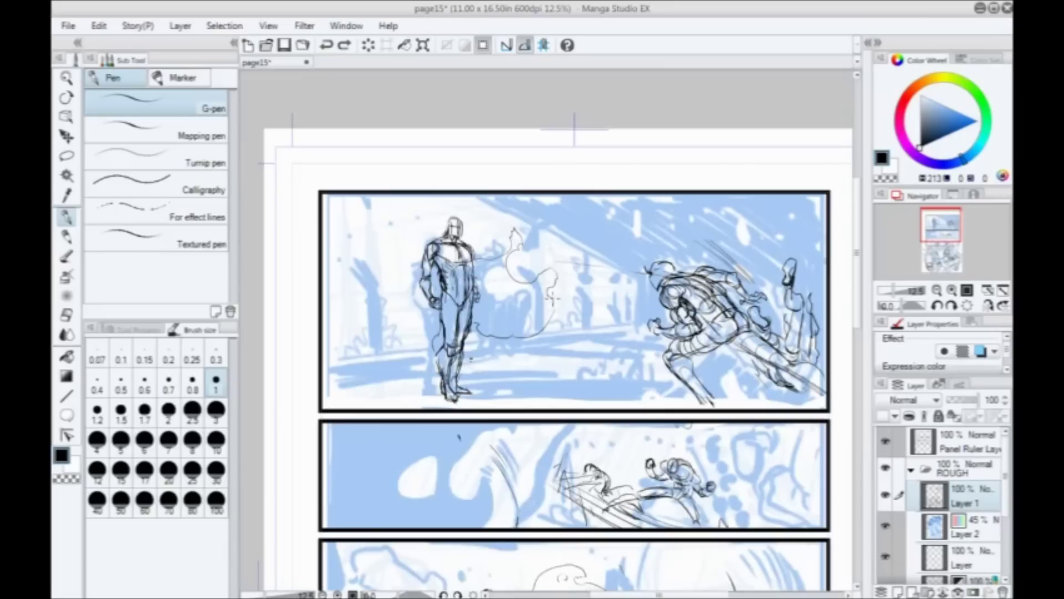
Step: Sketch temporary perspective lines, zigzag background shading and dark strokes over the standing figure in the first panel, and undo them
left_click_drag(473, 201, 646, 280)
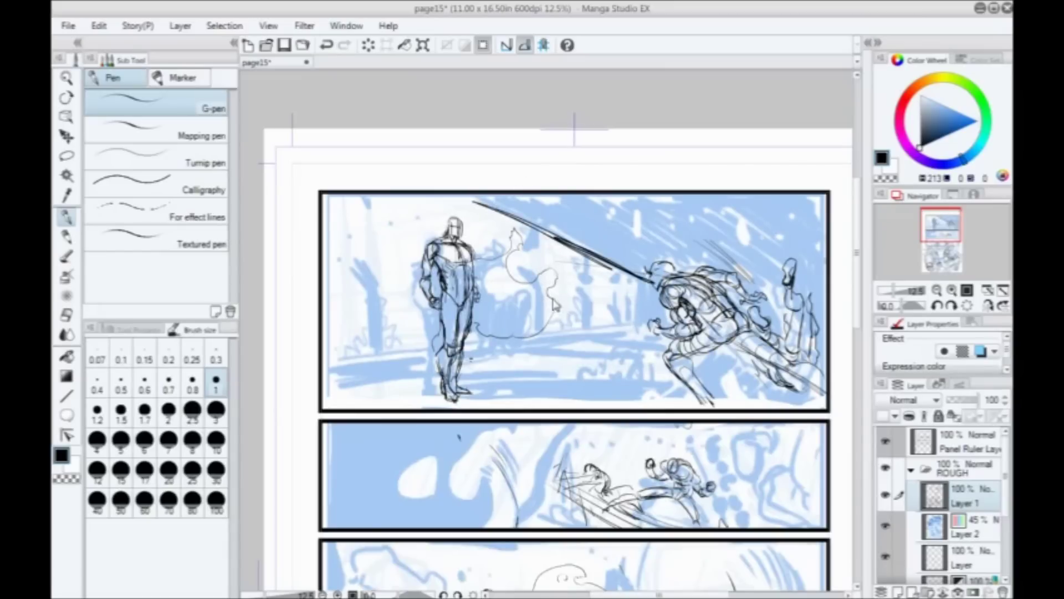
key("ctrl+z")
mouse_move(466, 196)
left_mouse_down()
mouse_move(618, 268)
mouse_move(630, 321)
mouse_move(339, 361)
mouse_move(547, 369)
mouse_move(605, 320)
mouse_move(628, 322)
mouse_move(544, 222)
mouse_move(640, 200)
mouse_move(787, 250)
left_mouse_up()
mouse_move(524, 221)
left_mouse_down()
mouse_move(421, 328)
mouse_move(399, 267)
left_mouse_up()
key("ctrl+z")
left_click_drag(464, 244, 459, 355)
left_click_drag(456, 300, 450, 385)
left_click_drag(452, 254, 446, 382)
left_click_drag(435, 253, 427, 271)
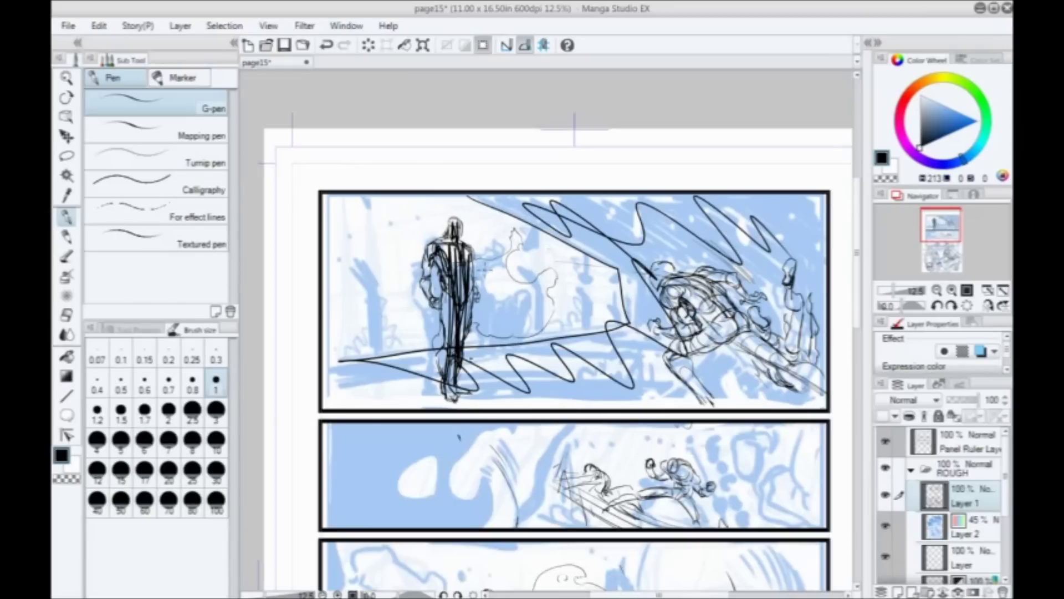
key("ctrl+z")
key("ctrl+z")
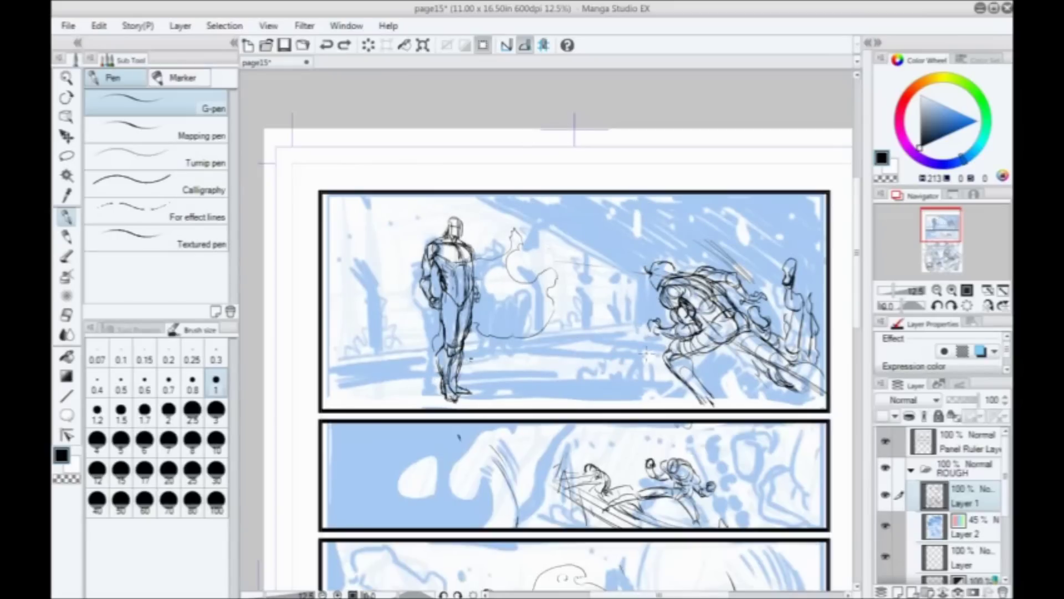
Step: Draw a temporary circle around the second panel's right figure with an arrow into the first panel, and undo it
scroll(511, 470, "down", 3)
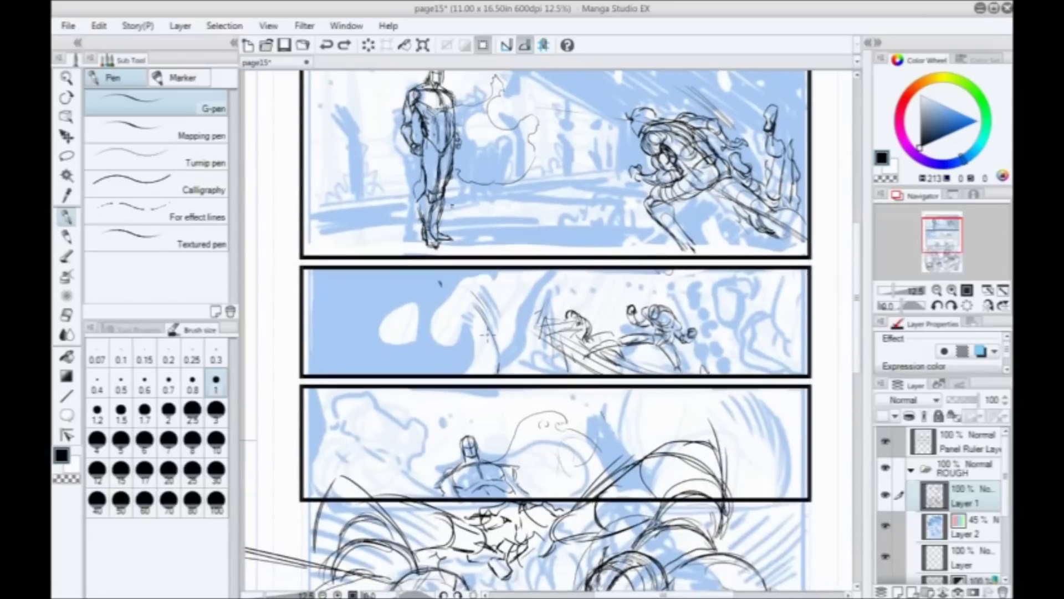
mouse_move(649, 297)
left_mouse_down()
mouse_move(595, 317)
mouse_move(643, 298)
mouse_move(625, 191)
left_mouse_up()
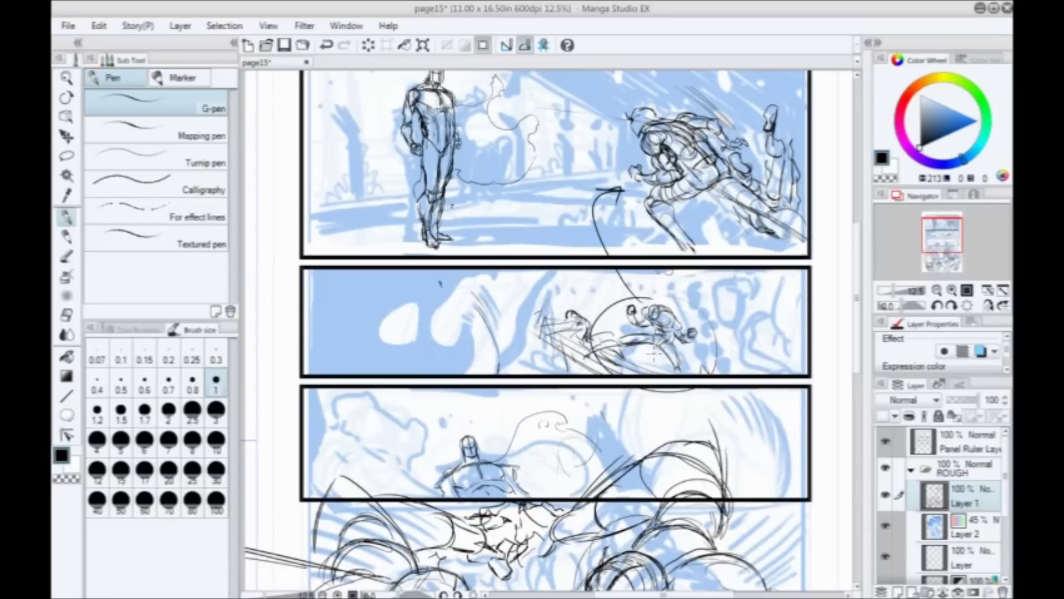
key("ctrl+z")
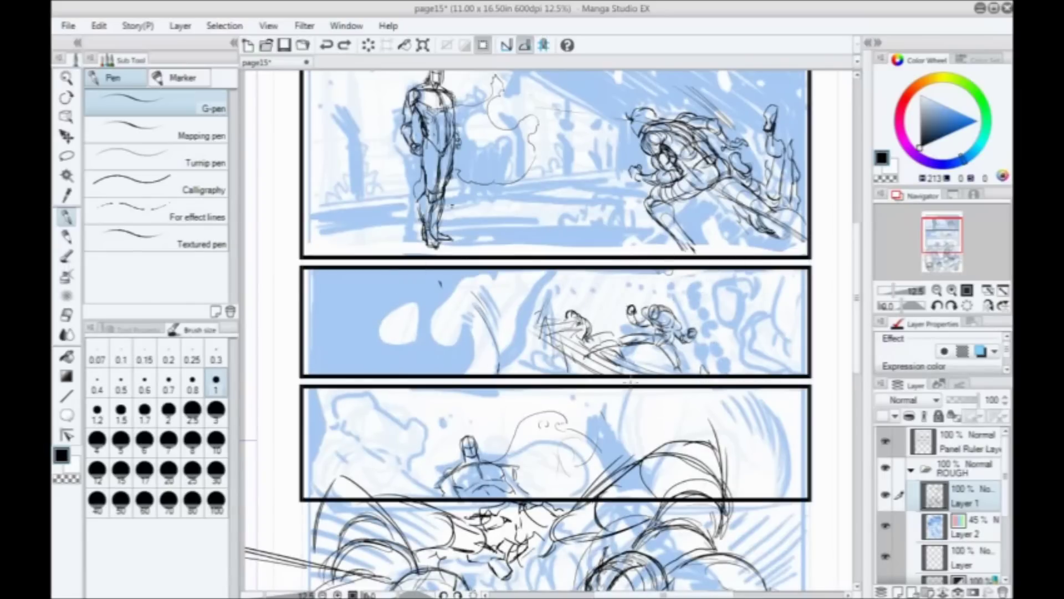
Step: Make a trial pen mark by the small figure in the third panel and undo it
scroll(487, 363, "down", 3)
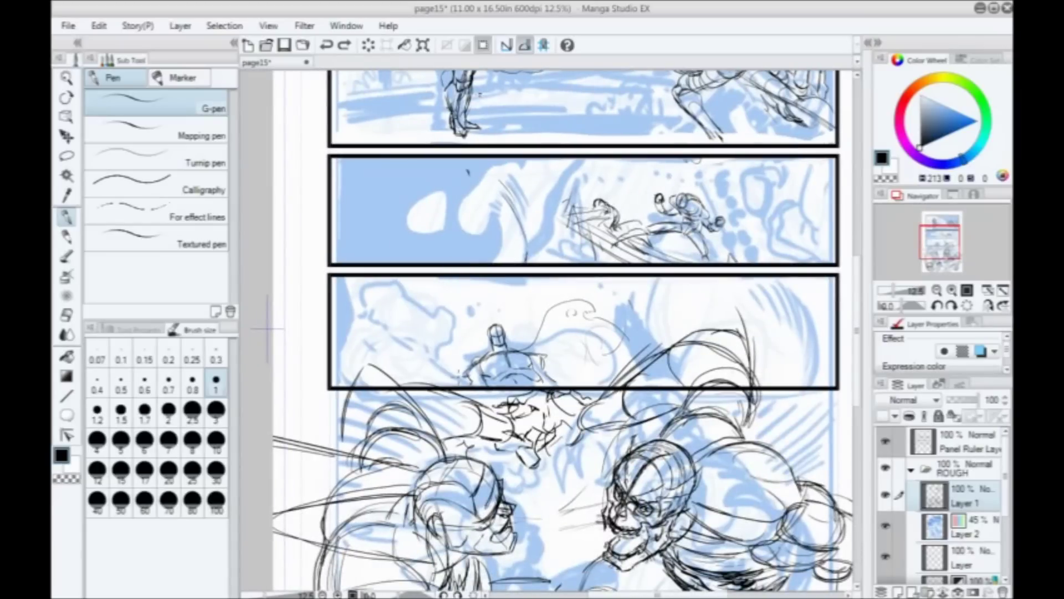
scroll(458, 376, "up", 3)
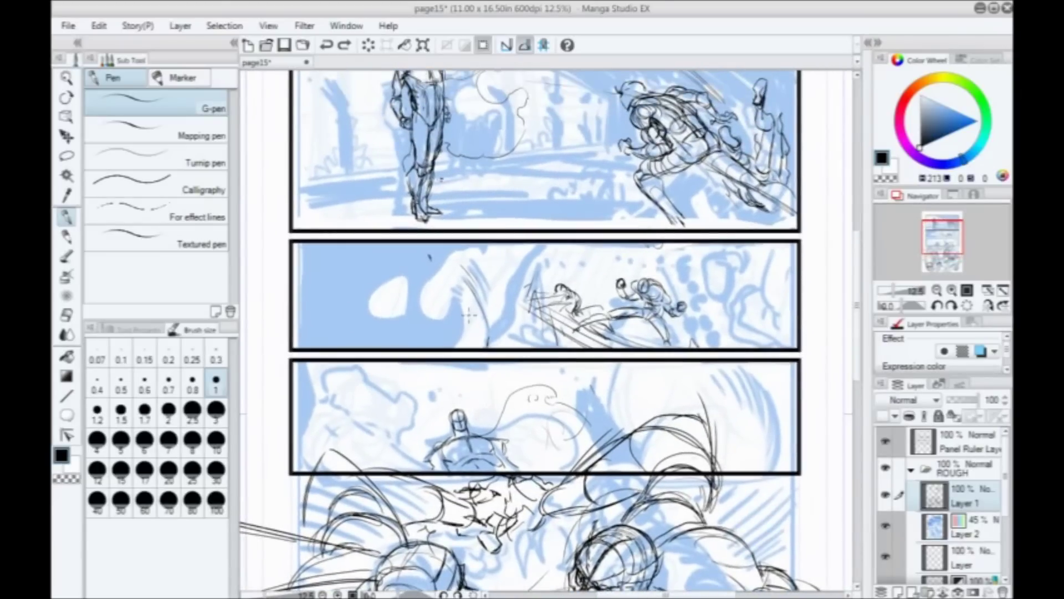
scroll(355, 289, "down", 1)
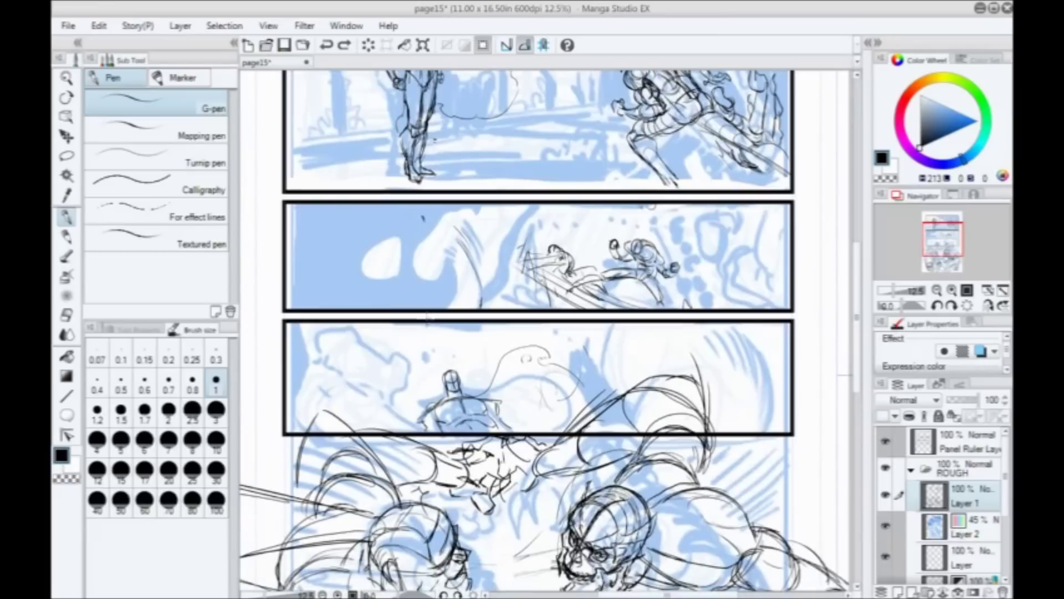
mouse_move(503, 406)
left_mouse_down()
mouse_move(413, 406)
mouse_move(483, 372)
left_mouse_up()
key("ctrl+z")
Step: Hide Layer 1 to leave only the blue rough layout of the bottom panel
left_click_drag(584, 359, 564, 304)
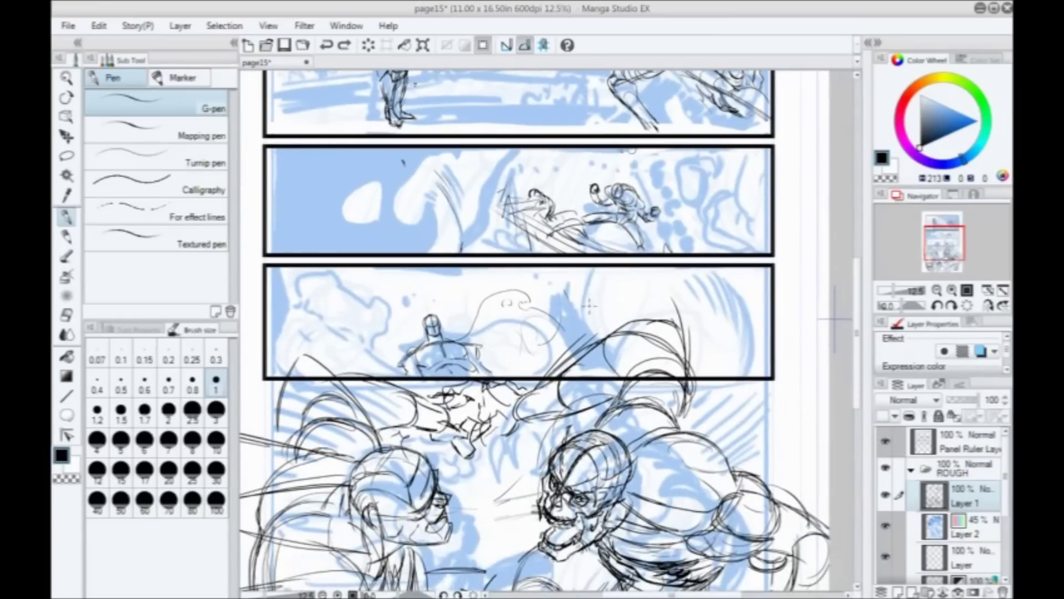
scroll(461, 245, "down", 4)
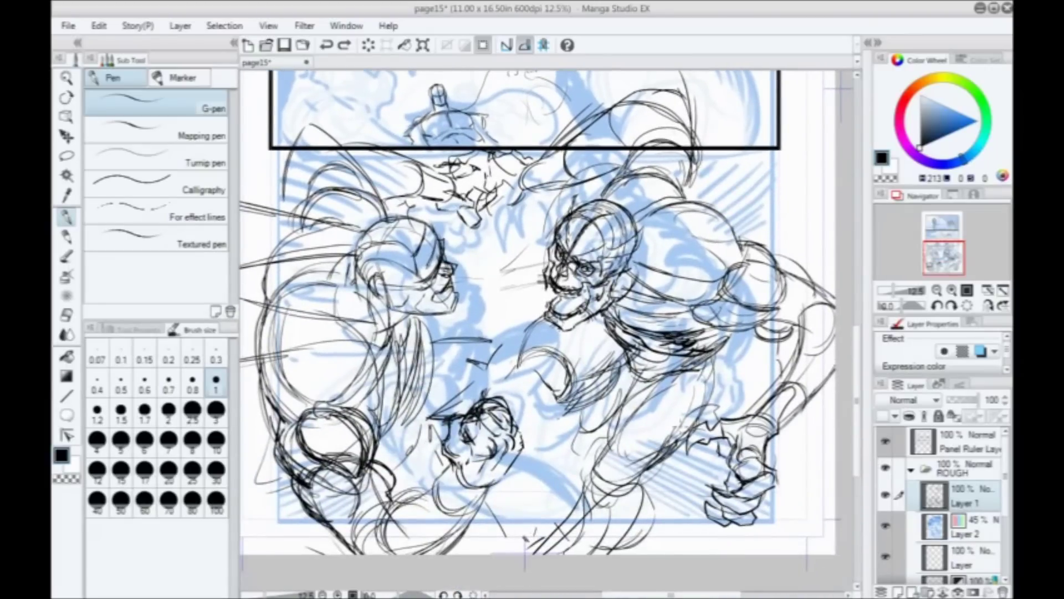
left_click(886, 494)
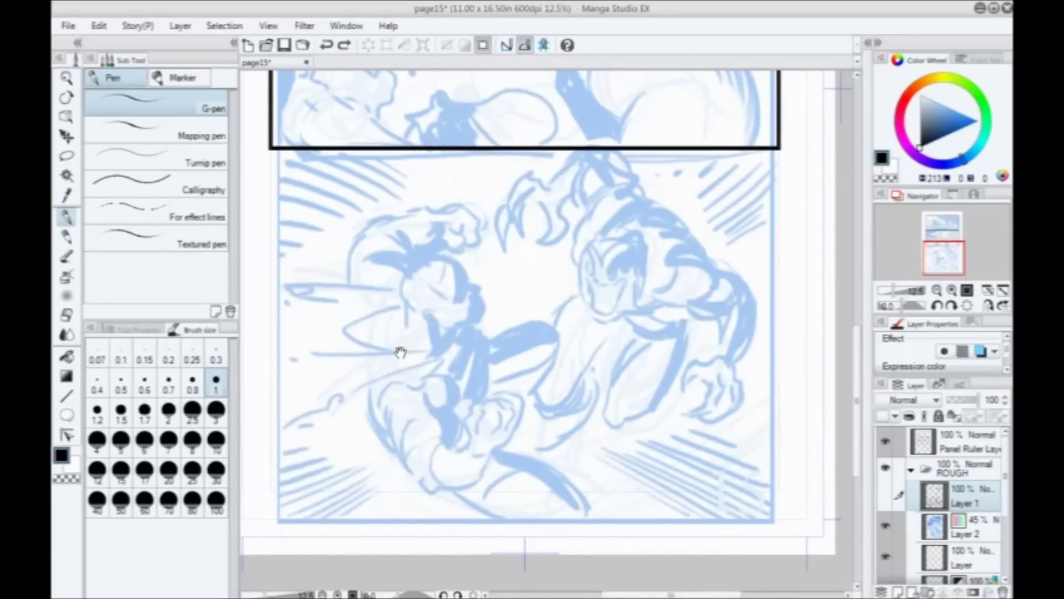
Step: Review the whole page's blue rough layout and show the black sketch on Layer 1 again
left_click_drag(407, 352, 425, 386)
scroll(363, 271, "down", 2)
left_click_drag(390, 336, 450, 432)
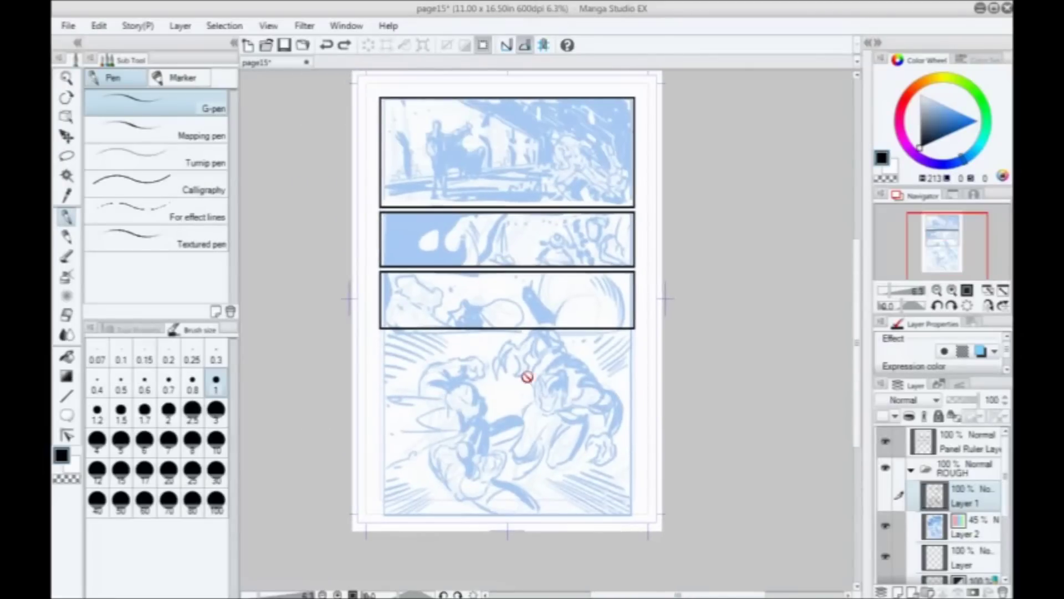
left_click_drag(430, 291, 436, 266)
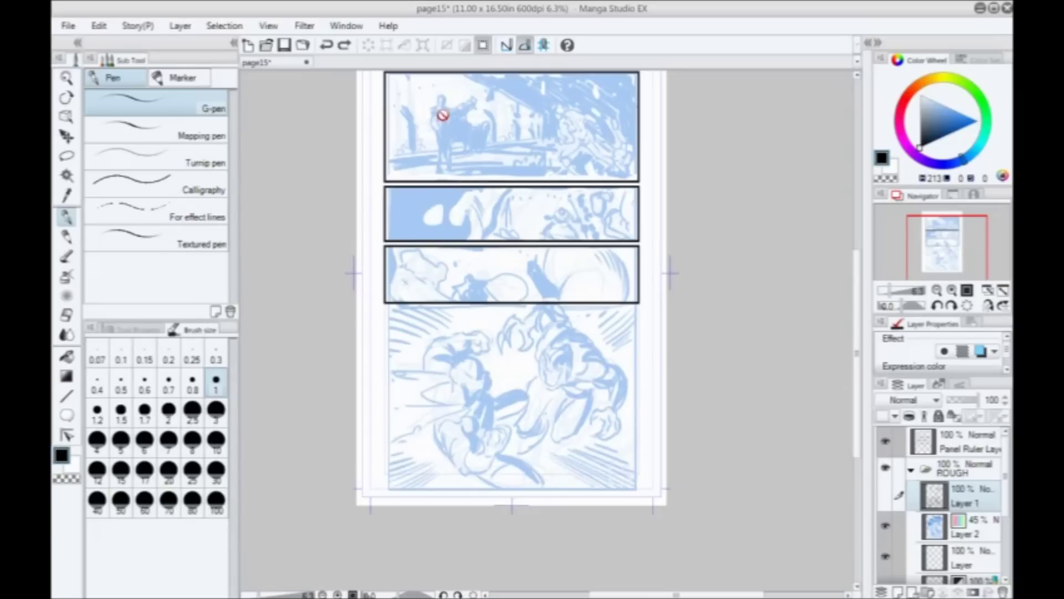
scroll(858, 314, "up", 2)
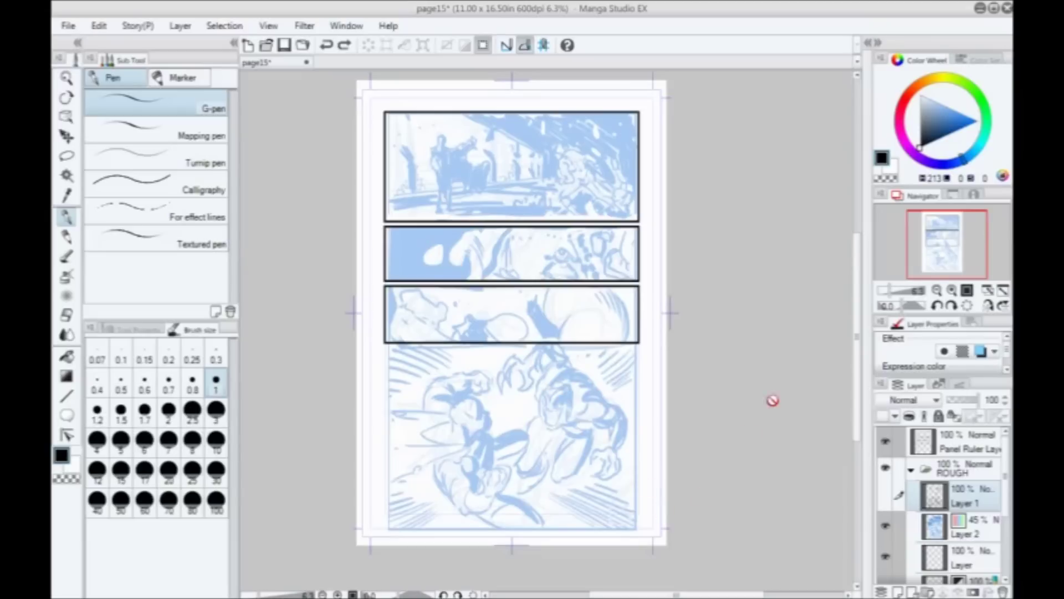
left_click_drag(862, 405, 862, 431)
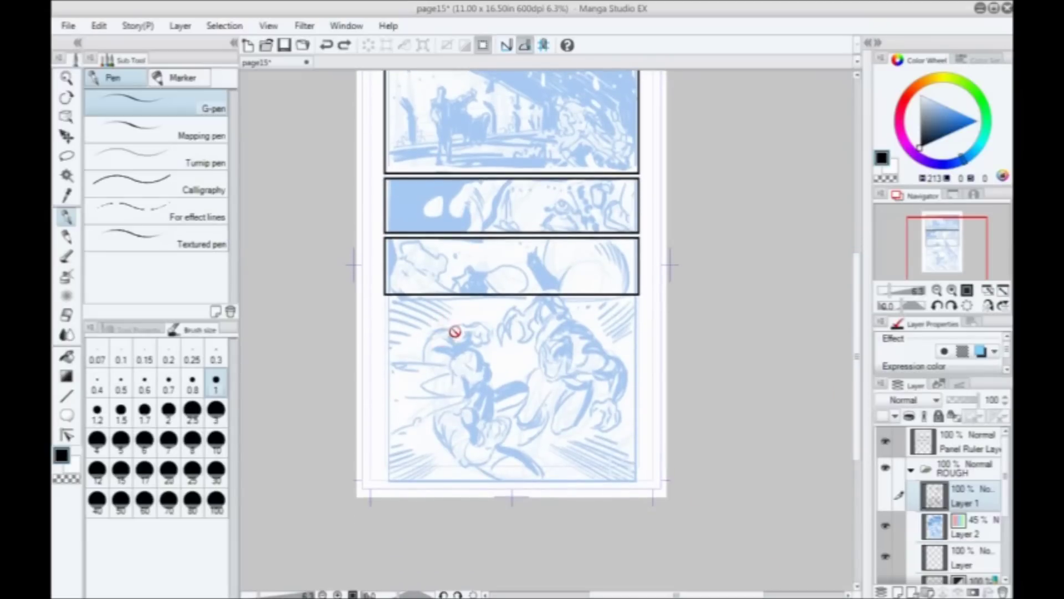
left_click(886, 495)
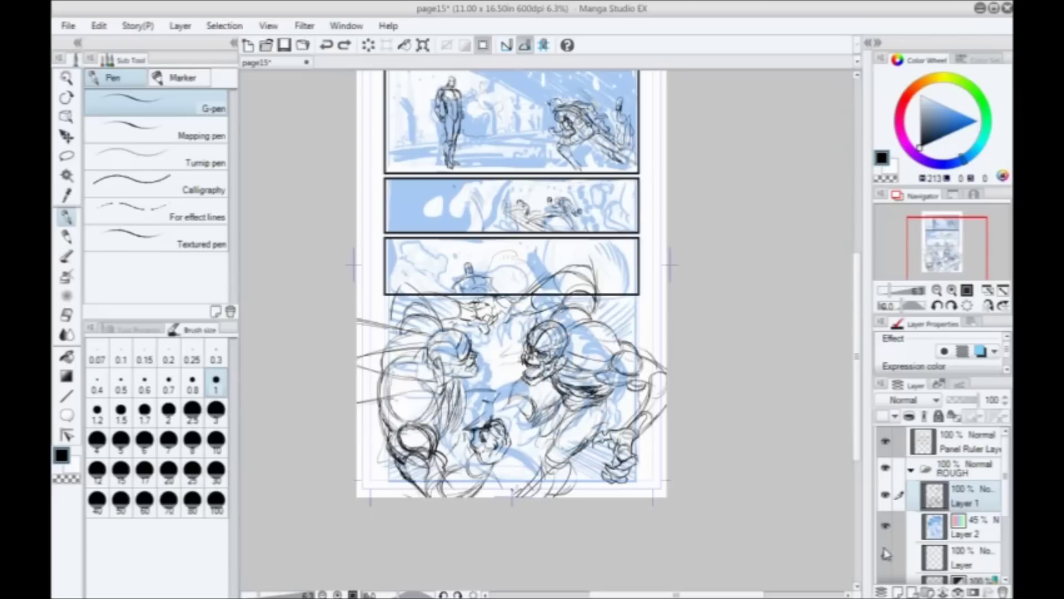
Step: Examine the black figure sketches against the blue layout across the page and around the third and bottom panels
key("ctrl+plus")
left_click_drag(362, 260, 278, 54)
key("ctrl+minus")
left_click_drag(439, 243, 457, 380)
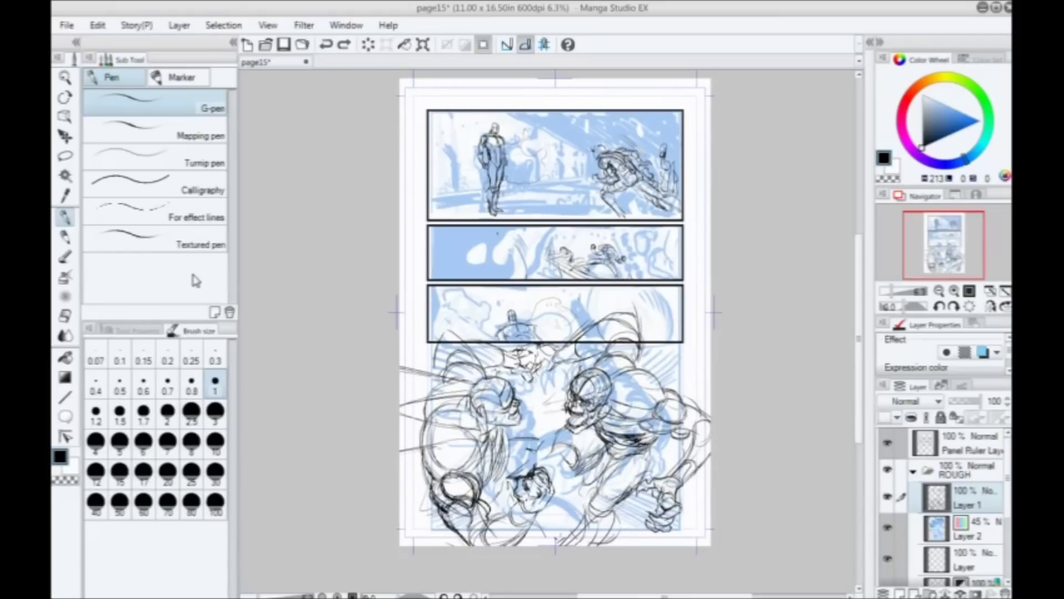
left_click_drag(487, 409, 476, 381)
left_click(399, 278, "ctrl")
left_click_drag(667, 356, 390, 386)
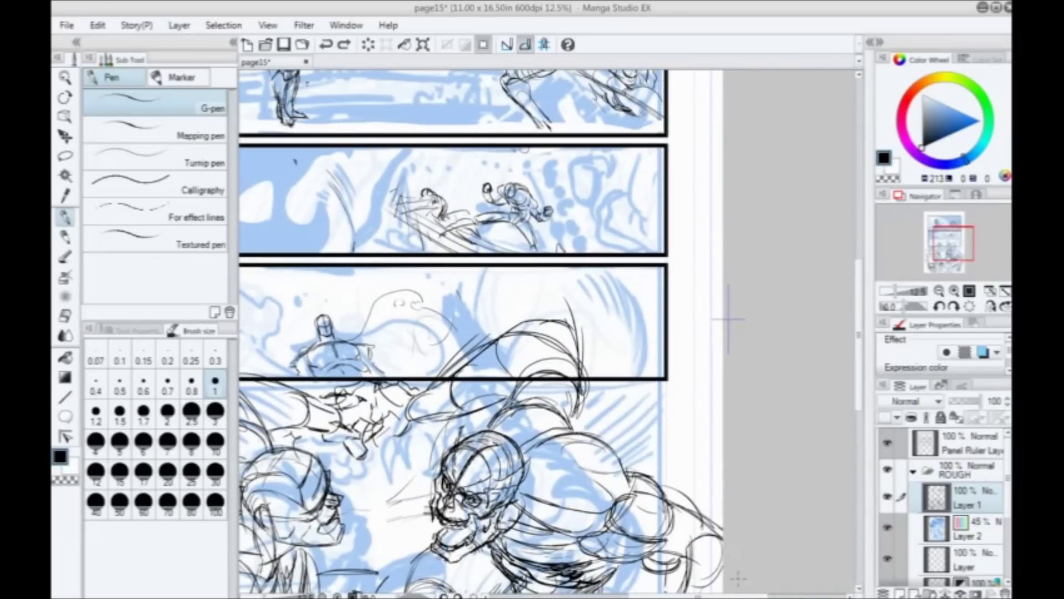
left_click_drag(439, 351, 463, 276)
left_click_drag(403, 406, 653, 329)
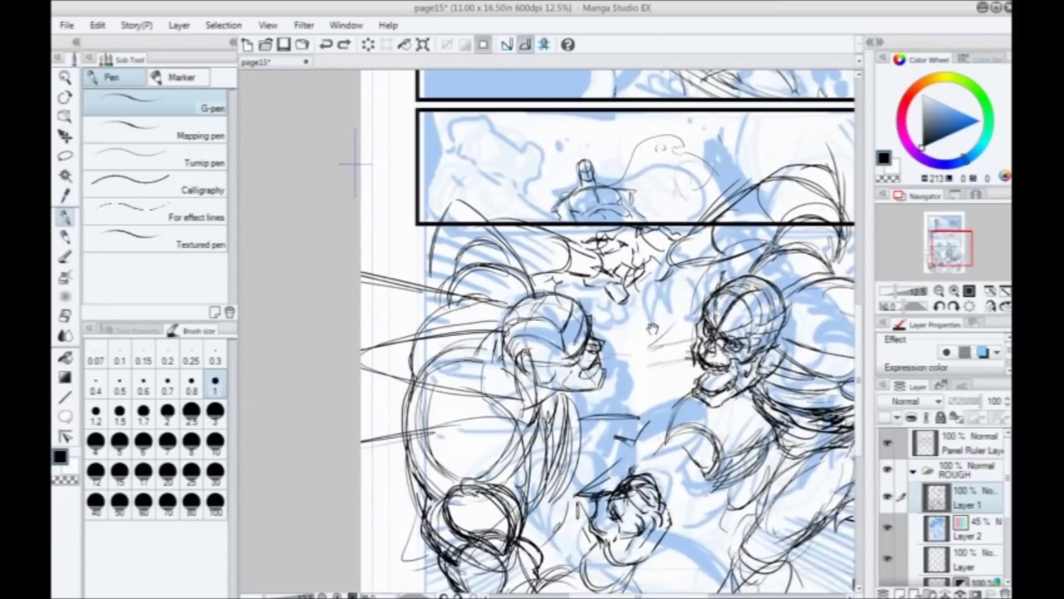
left_click_drag(472, 283, 358, 381)
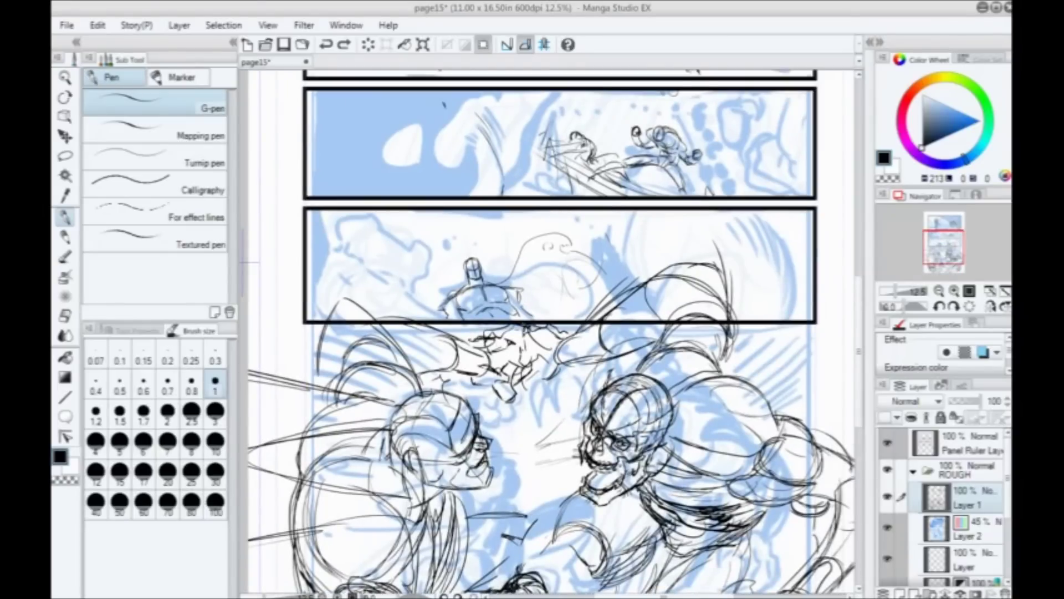
left_click_drag(426, 403, 389, 340)
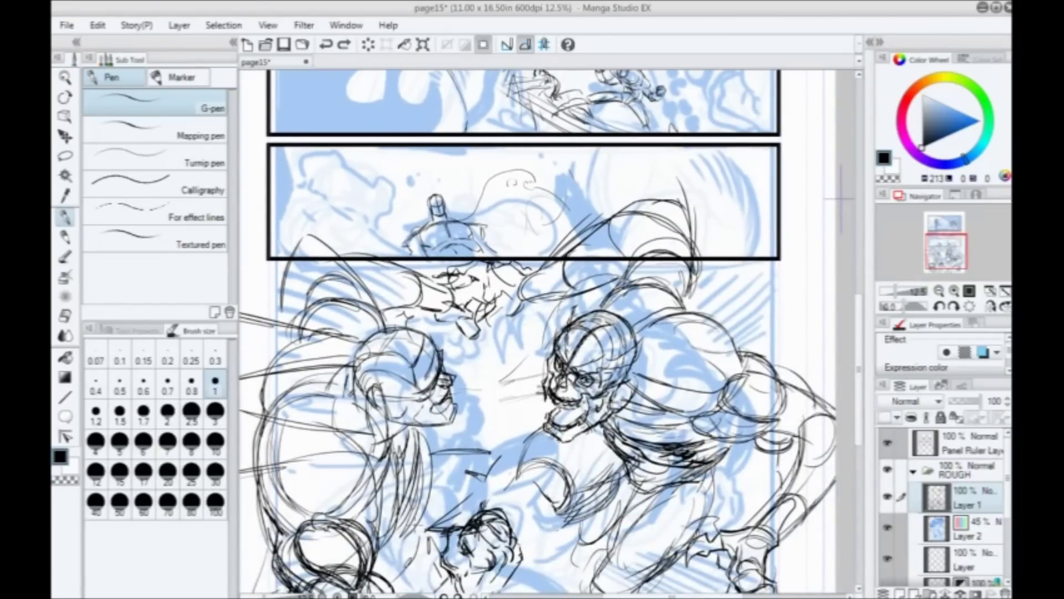
Step: Erase the bottom panel's right figure's raised arm and the loose hand marks between the two figures
left_click_drag(498, 276, 525, 276)
mouse_move(602, 273)
left_mouse_down()
mouse_move(585, 292)
mouse_move(584, 253)
mouse_move(551, 258)
mouse_move(615, 228)
mouse_move(632, 237)
mouse_move(679, 211)
mouse_move(689, 217)
mouse_move(609, 266)
mouse_move(695, 204)
mouse_move(557, 252)
mouse_move(701, 201)
mouse_move(676, 241)
left_mouse_up()
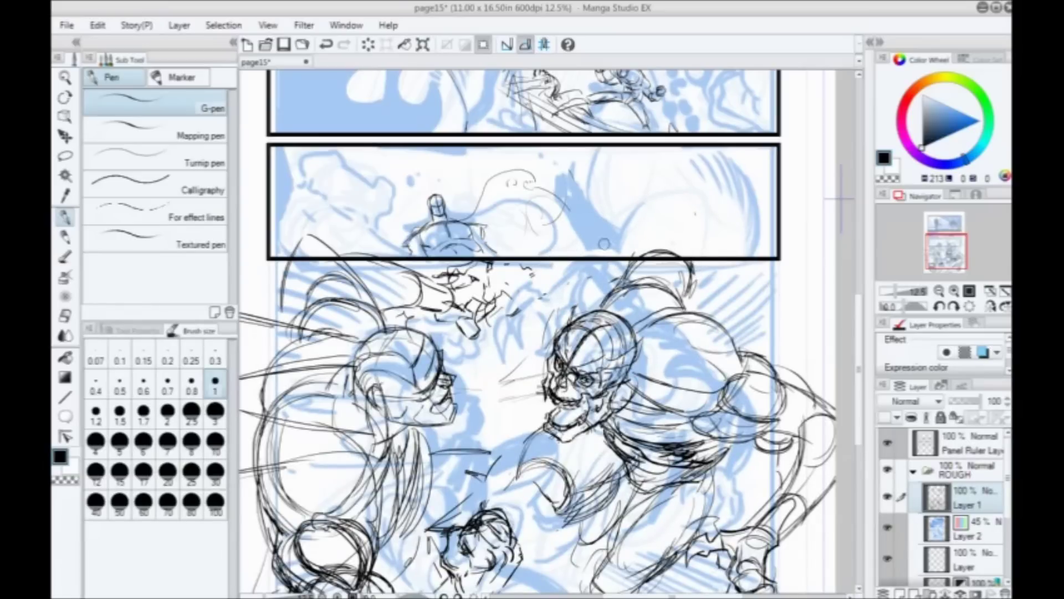
mouse_move(527, 302)
left_mouse_down()
mouse_move(513, 311)
mouse_move(570, 315)
left_mouse_up()
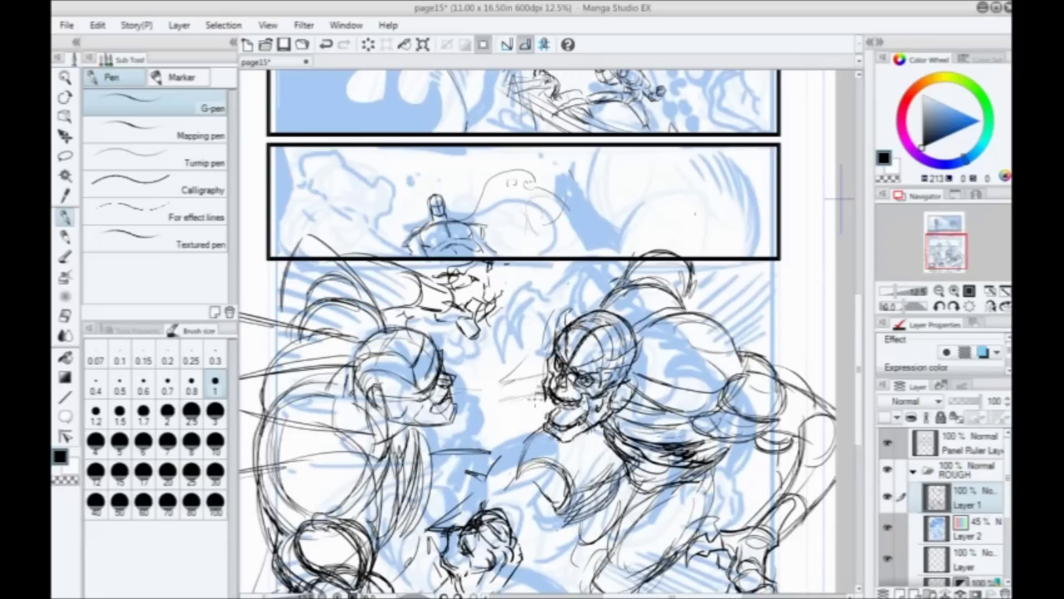
Step: Redraw the top arc of the right figure's raised shoulder, and undo the long trial arm stroke
left_click_drag(544, 357, 511, 338)
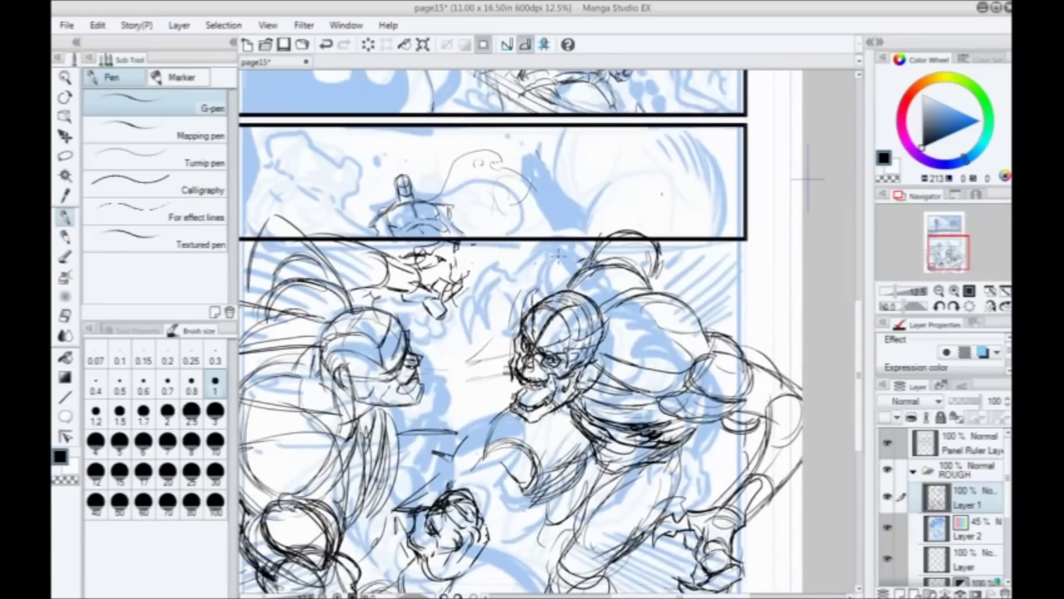
left_click_drag(577, 270, 622, 265)
mouse_move(650, 236)
left_mouse_down()
mouse_move(596, 230)
mouse_move(638, 222)
left_mouse_up()
mouse_move(610, 210)
left_mouse_down()
mouse_move(516, 256)
mouse_move(491, 296)
mouse_move(499, 285)
left_mouse_up()
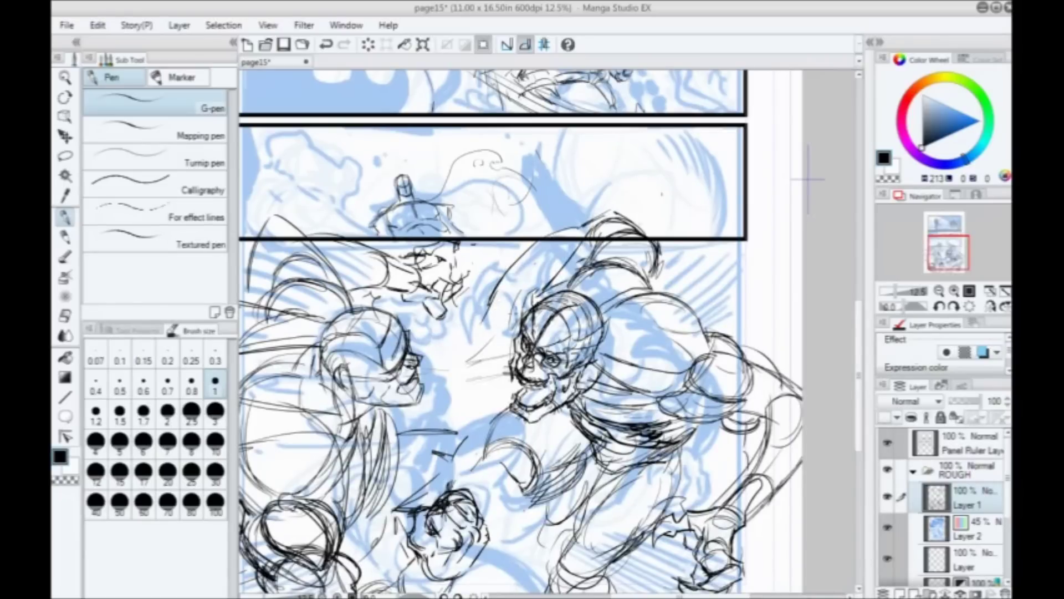
left_click_drag(447, 339, 397, 267)
left_click_drag(404, 346, 445, 392)
key("ctrl+z")
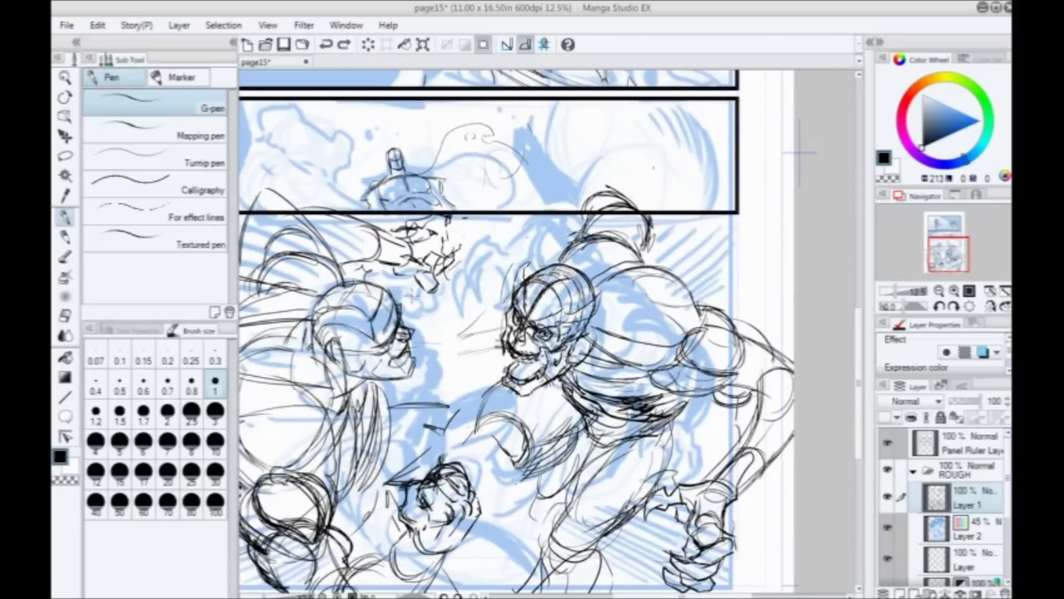
Step: Sketch the right figure's raised arm reaching from the shoulder over the head toward the panel's centre
left_click_drag(800, 152, 757, 175)
left_click_drag(646, 238, 600, 255)
key("ctrl+z")
left_click_drag(438, 321, 522, 307)
mouse_move(643, 202)
left_mouse_down()
mouse_move(556, 242)
mouse_move(560, 271)
mouse_move(547, 278)
left_mouse_up()
mouse_move(582, 230)
left_mouse_down()
mouse_move(592, 262)
mouse_move(536, 258)
mouse_move(551, 275)
mouse_move(532, 285)
left_mouse_up()
left_click_drag(566, 271, 532, 291)
left_click_drag(366, 327, 392, 234)
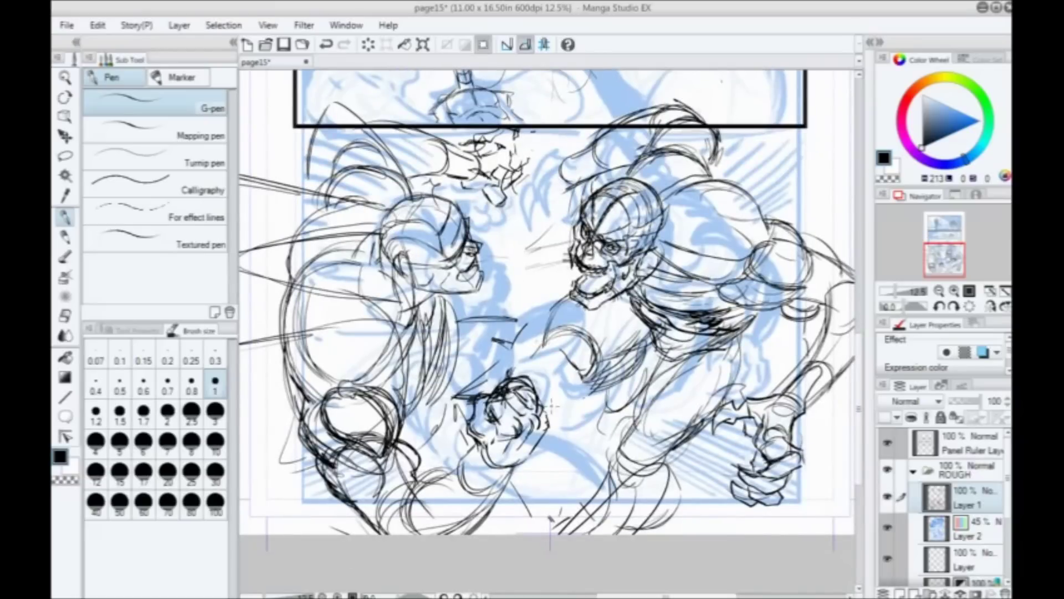
left_click_drag(523, 224, 527, 301)
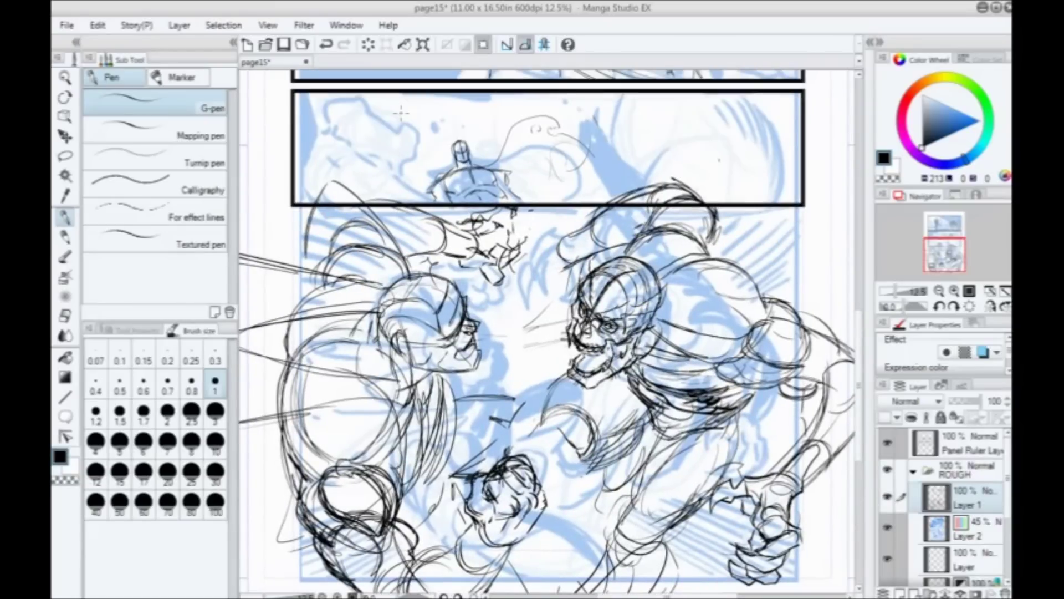
Step: Sketch the back of the right figure's raised hand with a finger pointing down in front of the skull face
scroll(400, 113, "up", 2)
left_click_drag(739, 301, 570, 174)
left_click_drag(567, 291, 526, 293)
left_click_drag(558, 298, 545, 332)
left_click_drag(547, 333, 524, 333)
left_click_drag(536, 294, 528, 336)
mouse_move(509, 276)
left_mouse_down()
mouse_move(506, 389)
mouse_move(528, 385)
left_mouse_up()
mouse_move(488, 342)
left_mouse_down()
mouse_move(523, 381)
mouse_move(527, 303)
mouse_move(580, 314)
left_mouse_up()
left_click_drag(381, 348, 377, 188)
Step: Rework the segments and tip of the right figure's downward-pointing finger
left_click_drag(537, 284, 534, 304)
mouse_move(534, 305)
left_mouse_down()
mouse_move(516, 304)
mouse_move(519, 269)
left_mouse_up()
left_click_drag(528, 233, 514, 297)
left_click_drag(434, 297, 438, 373)
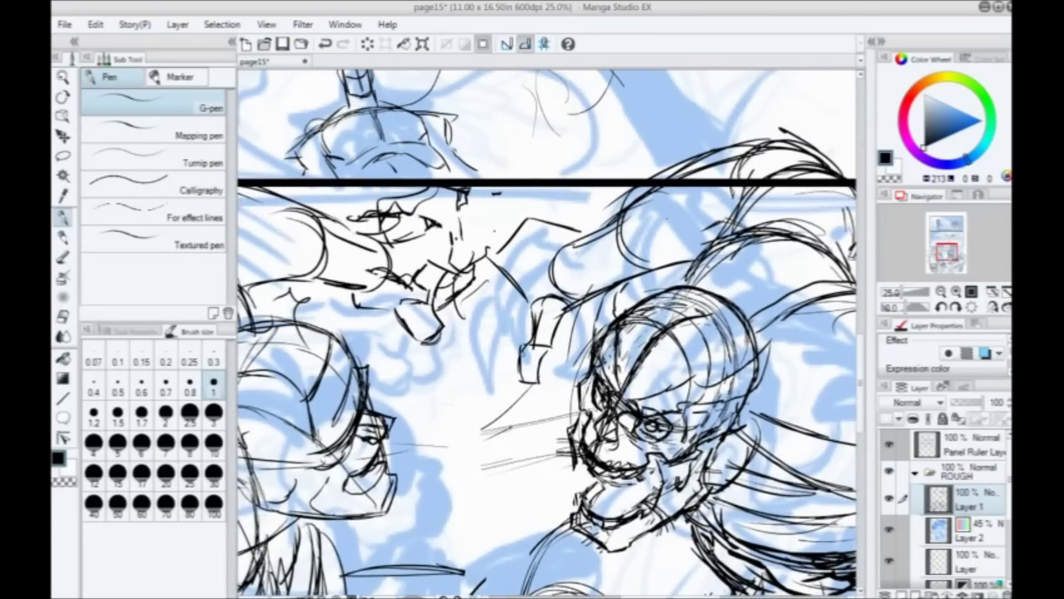
left_click_drag(527, 361, 527, 371)
left_click_drag(538, 383, 536, 408)
left_click_drag(526, 365, 526, 409)
left_click_drag(525, 300, 536, 354)
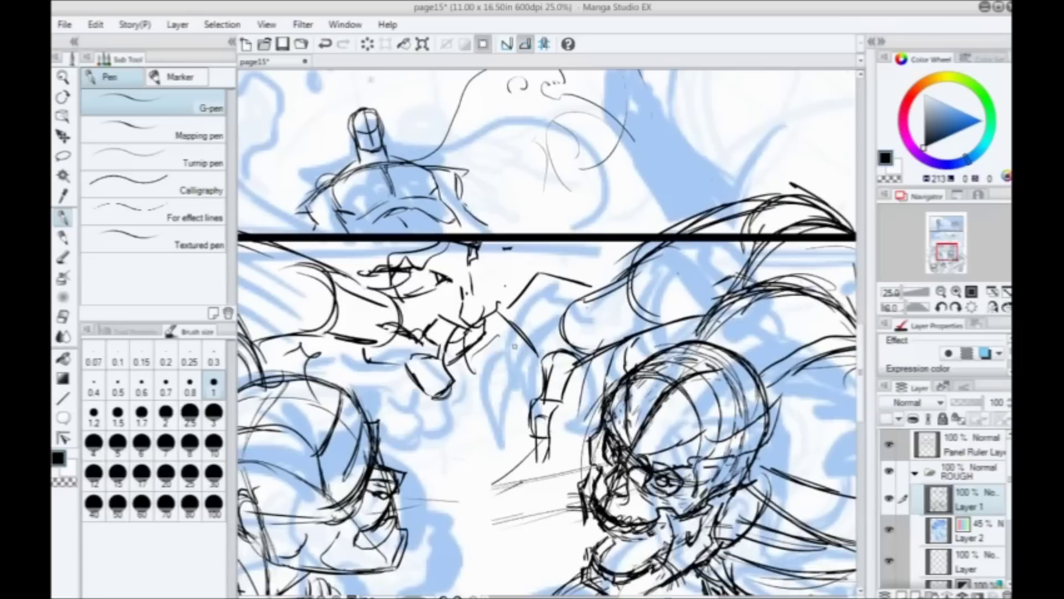
Step: Sketch the curled fingers along the upper edge of the right figure's raised hand, reaching toward the centre
mouse_move(527, 297)
left_mouse_down()
mouse_move(493, 313)
mouse_move(549, 266)
mouse_move(589, 285)
left_mouse_up()
left_click_drag(498, 257, 544, 313)
left_click_drag(570, 350, 546, 342)
left_click_drag(562, 349, 519, 328)
left_click_drag(516, 347, 543, 369)
left_click_drag(547, 328, 513, 370)
mouse_move(553, 328)
left_mouse_down()
mouse_move(535, 344)
mouse_move(509, 337)
left_mouse_up()
left_click_drag(528, 334, 509, 353)
left_click_drag(524, 313, 498, 337)
mouse_move(568, 312)
left_mouse_down()
mouse_move(554, 347)
mouse_move(600, 309)
mouse_move(612, 333)
mouse_move(635, 336)
left_mouse_up()
left_click_drag(620, 326, 652, 346)
scroll(514, 334, "down", 2)
left_click_drag(427, 449, 416, 363)
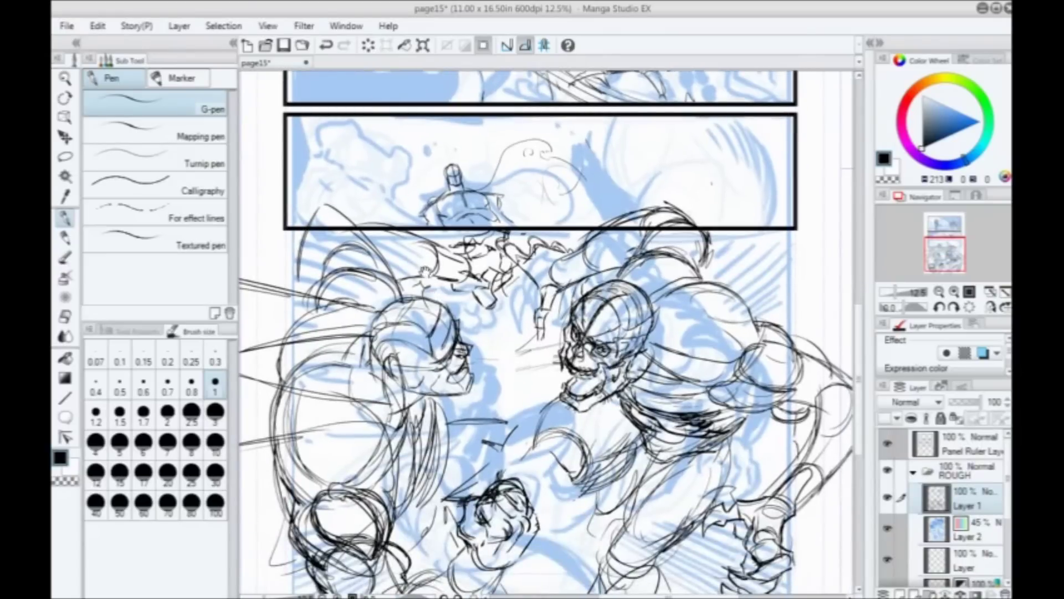
left_click_drag(518, 384, 502, 371)
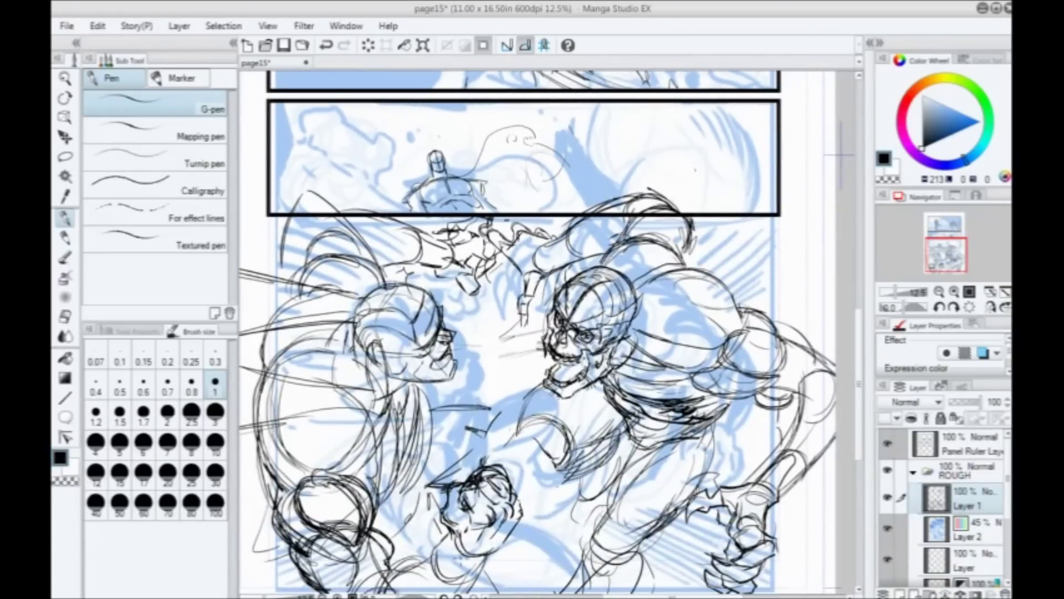
left_click_drag(471, 387, 506, 361)
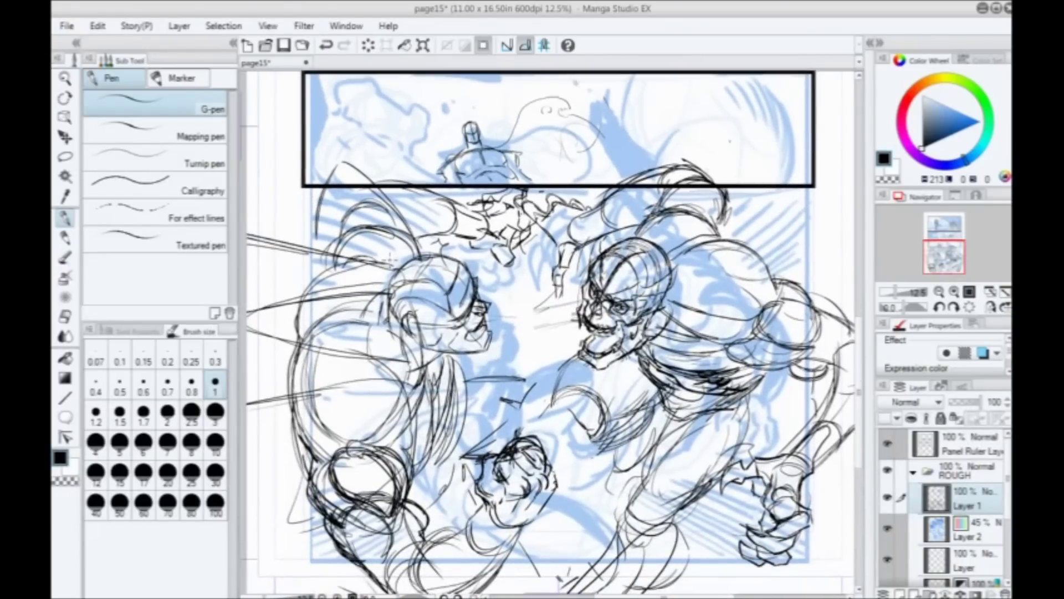
Step: Refine the knuckle lines of the right figure's raised hand and darken the tip of its lowest finger
scroll(389, 261, "up", 2)
left_click_drag(608, 179, 537, 318)
mouse_move(619, 302)
left_mouse_down()
mouse_move(635, 322)
mouse_move(678, 317)
left_mouse_up()
left_click_drag(658, 289, 664, 304)
left_click_drag(655, 296, 691, 310)
left_click_drag(595, 395, 500, 314)
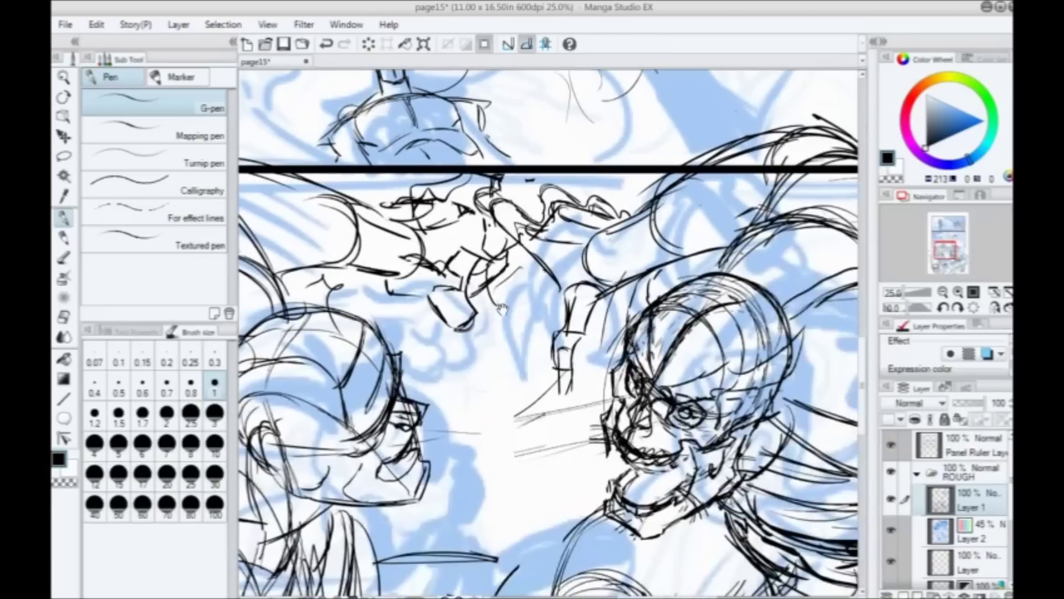
left_click_drag(568, 379, 558, 392)
mouse_move(557, 370)
left_mouse_down()
mouse_move(559, 392)
mouse_move(569, 377)
left_mouse_up()
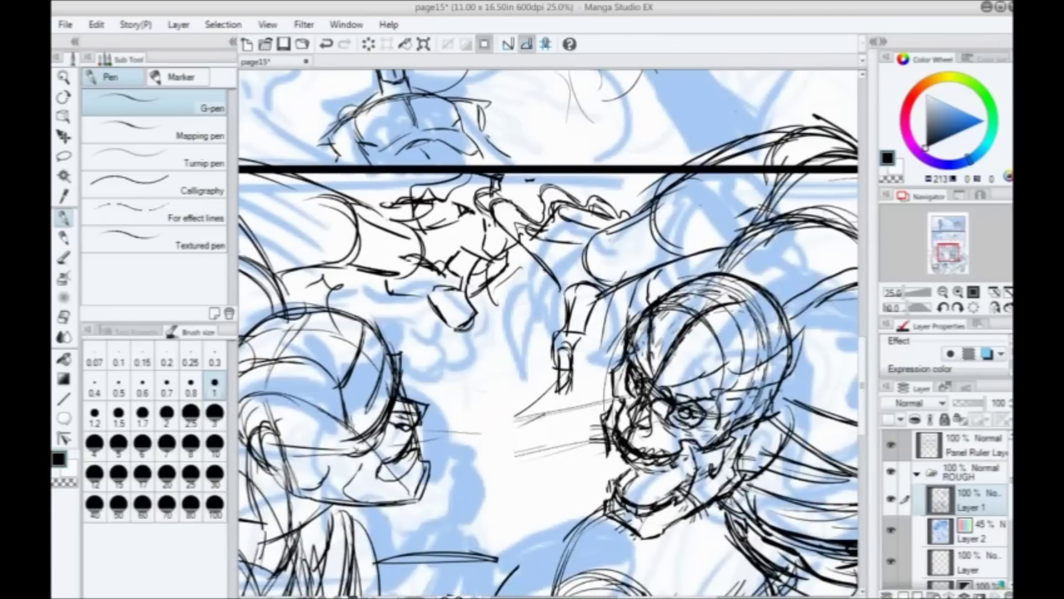
Step: Add inner contour lines along the right figure's raised arm between the wrist and the shoulder
mouse_move(607, 299)
left_mouse_down()
mouse_move(571, 359)
mouse_move(529, 368)
left_mouse_up()
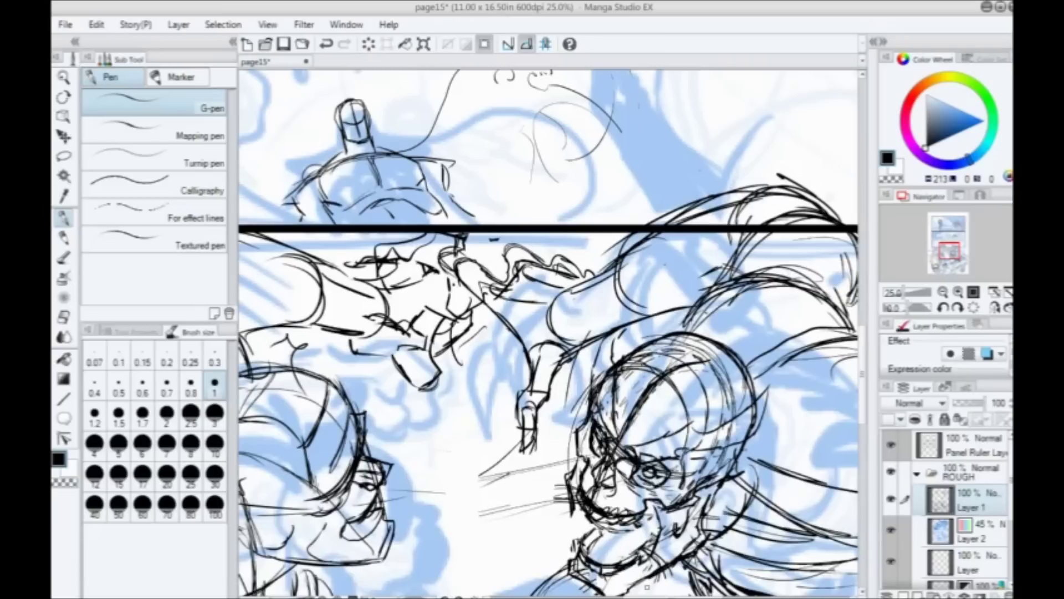
left_click_drag(478, 376, 409, 332)
mouse_move(650, 181)
left_mouse_down()
mouse_move(588, 205)
mouse_move(548, 260)
left_mouse_up()
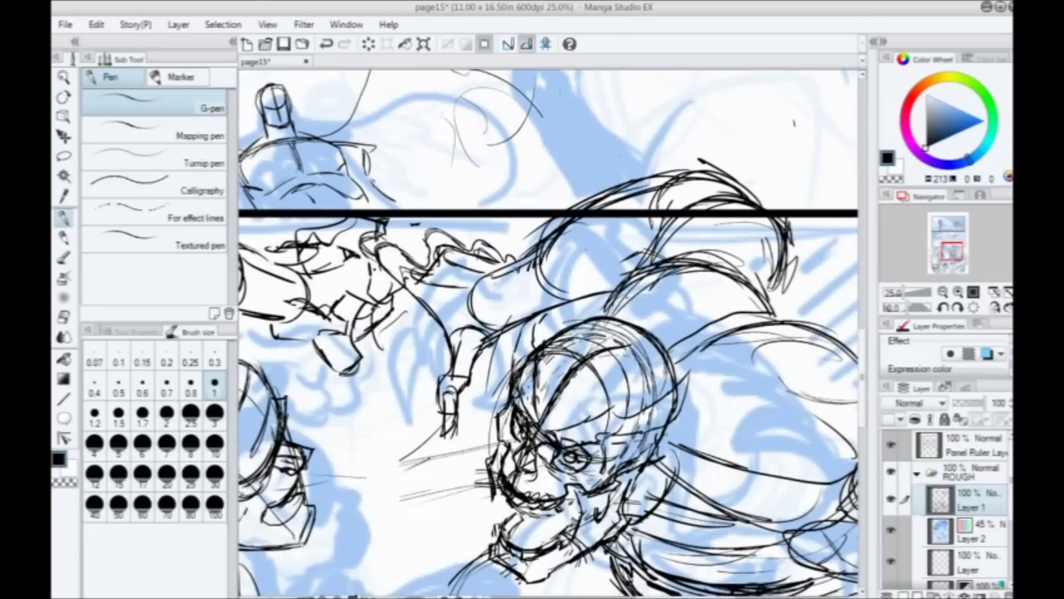
left_click_drag(649, 247, 556, 265)
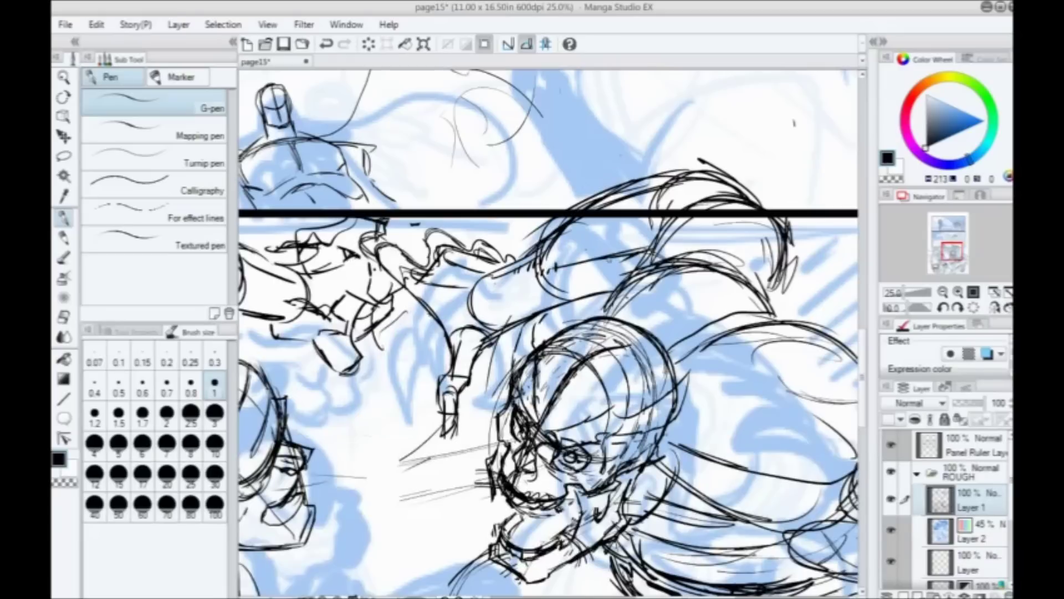
left_click_drag(619, 273, 541, 316)
key("ctrl+z")
left_click_drag(615, 284, 540, 295)
left_click_drag(607, 282, 502, 292)
left_click_drag(565, 289, 443, 370)
Step: Build up the rounded muscle forms and thicken the outlines of the right figure's raised upper arm and shoulder
mouse_move(648, 258)
left_mouse_down()
mouse_move(507, 265)
mouse_move(491, 287)
mouse_move(507, 257)
left_mouse_up()
left_click_drag(467, 305, 520, 246)
mouse_move(475, 282)
left_mouse_down()
mouse_move(547, 232)
mouse_move(531, 278)
mouse_move(552, 292)
left_mouse_up()
left_click_drag(527, 248, 554, 295)
left_click_drag(534, 246, 534, 277)
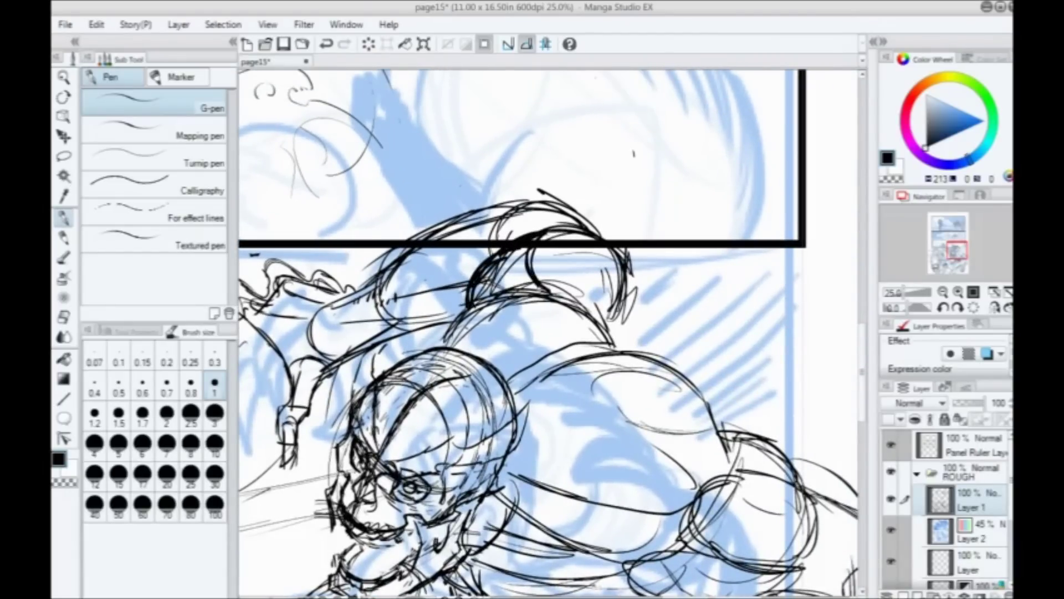
mouse_move(465, 286)
left_mouse_down()
mouse_move(457, 315)
mouse_move(471, 306)
mouse_move(602, 336)
left_mouse_up()
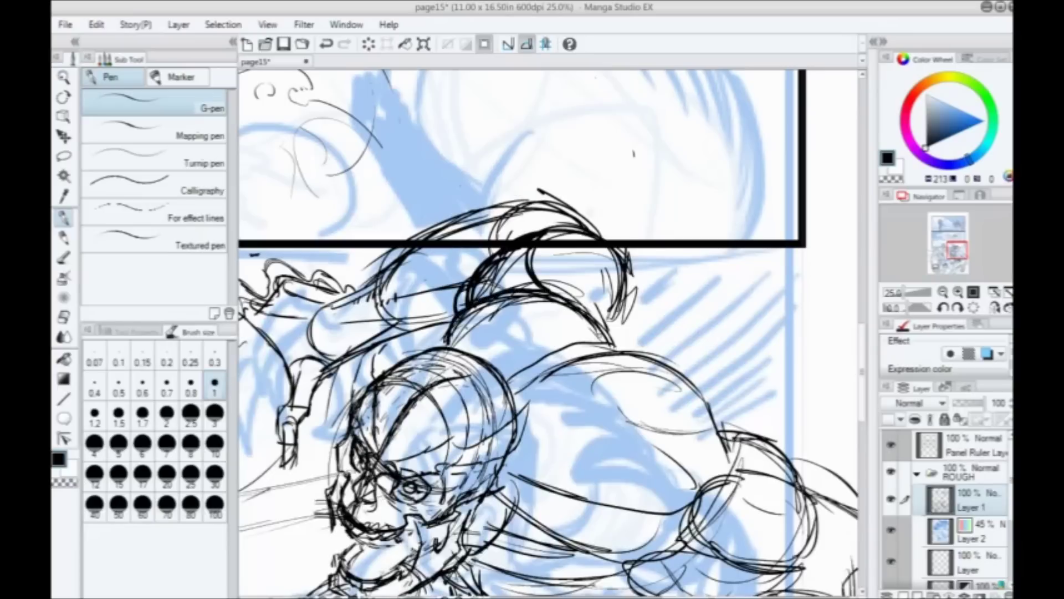
mouse_move(621, 248)
left_mouse_down()
mouse_move(612, 317)
mouse_move(611, 218)
mouse_move(618, 238)
left_mouse_up()
mouse_move(582, 192)
left_mouse_down()
mouse_move(610, 216)
mouse_move(510, 204)
left_mouse_up()
scroll(428, 268, "down", 2)
left_click_drag(311, 378, 367, 321)
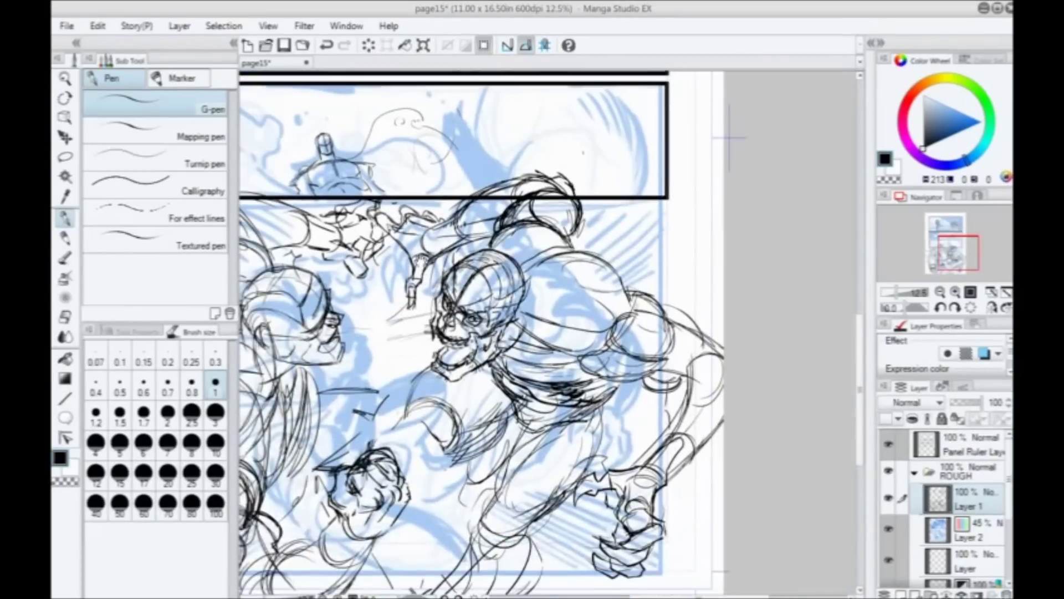
Step: Flip the canvas view horizontally and touch up the skull-faced figure's raised shoulder
left_click(994, 308)
left_click_drag(516, 347, 495, 341)
mouse_move(526, 253)
left_mouse_down()
mouse_move(455, 261)
mouse_move(438, 283)
mouse_move(530, 255)
mouse_move(536, 265)
mouse_move(525, 221)
left_mouse_up()
left_click_drag(545, 219, 563, 226)
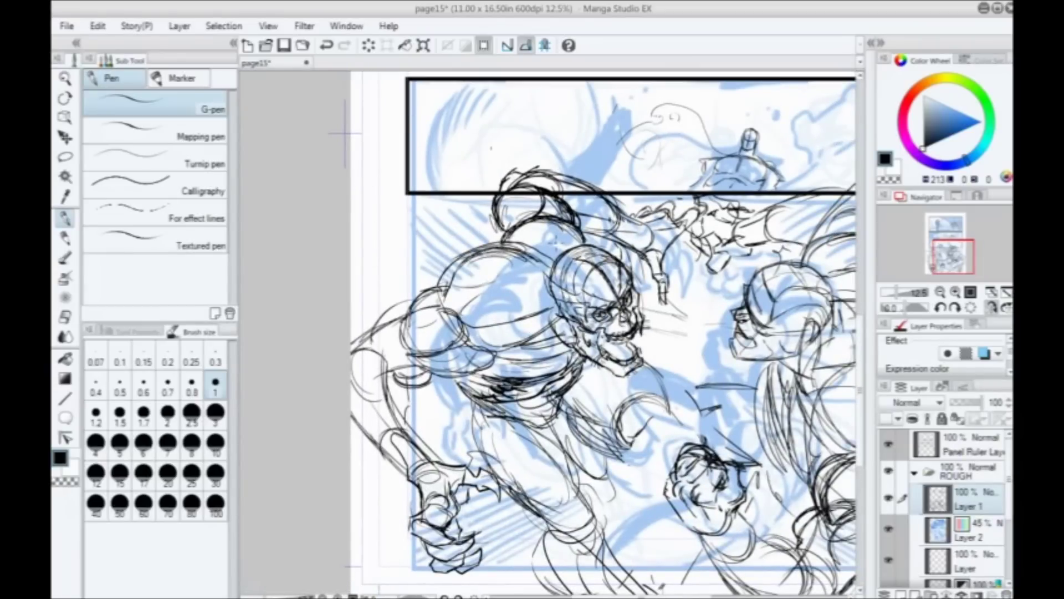
Step: Refine the skull-faced figure's features and add teeth inside the open lower jaw
scroll(501, 266, "up", 2)
left_click_drag(556, 359, 515, 335)
mouse_move(545, 255)
left_mouse_down()
mouse_move(554, 288)
mouse_move(647, 320)
left_mouse_up()
left_click_drag(614, 356, 561, 336)
mouse_move(506, 291)
left_mouse_down()
mouse_move(501, 311)
mouse_move(536, 333)
mouse_move(613, 353)
left_mouse_up()
left_click_drag(606, 356, 576, 363)
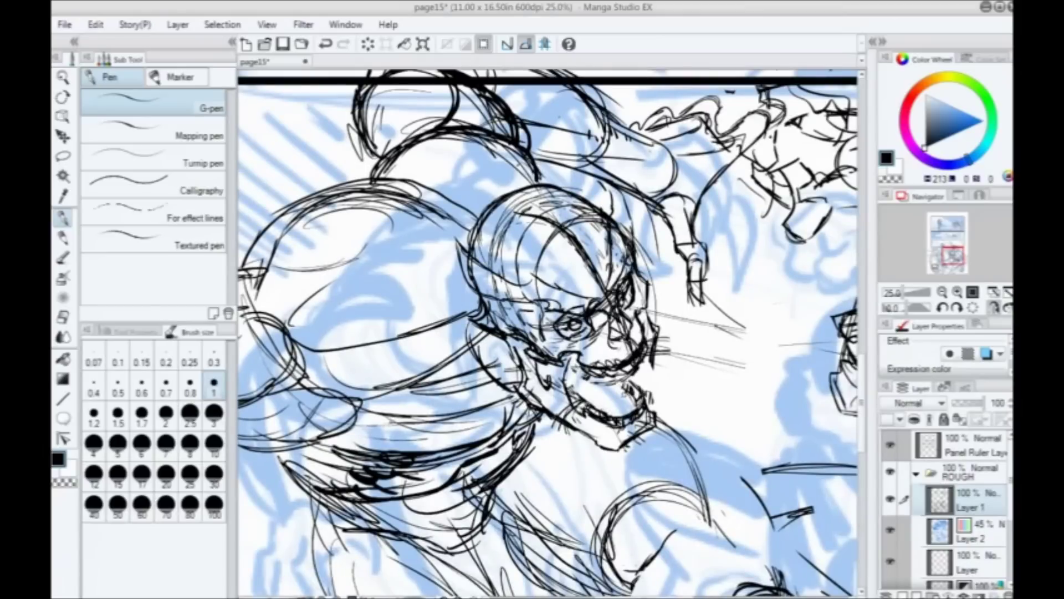
mouse_move(628, 394)
left_mouse_down()
mouse_move(637, 405)
mouse_move(585, 394)
mouse_move(619, 380)
left_mouse_up()
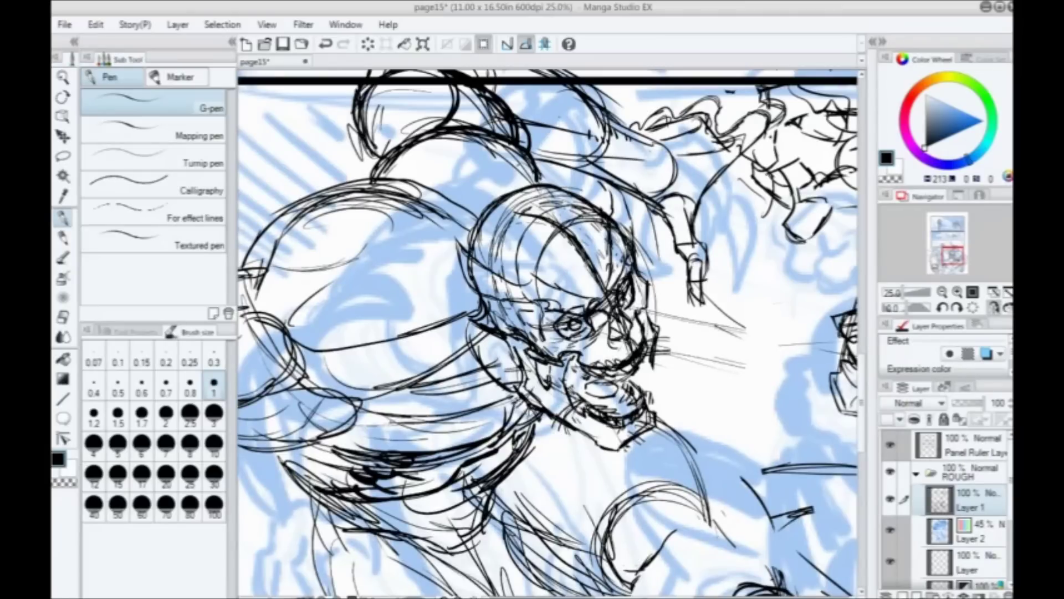
Step: Clear the construction lines from the skull-faced figure's cranium and clean up the head's outline
left_click_drag(645, 382, 656, 335)
mouse_move(560, 208)
left_mouse_down()
mouse_move(574, 203)
mouse_move(519, 216)
mouse_move(529, 246)
mouse_move(499, 245)
mouse_move(539, 288)
mouse_move(483, 272)
left_mouse_up()
mouse_move(543, 245)
left_mouse_down()
mouse_move(524, 197)
mouse_move(587, 213)
mouse_move(601, 254)
mouse_move(614, 256)
mouse_move(621, 229)
left_mouse_up()
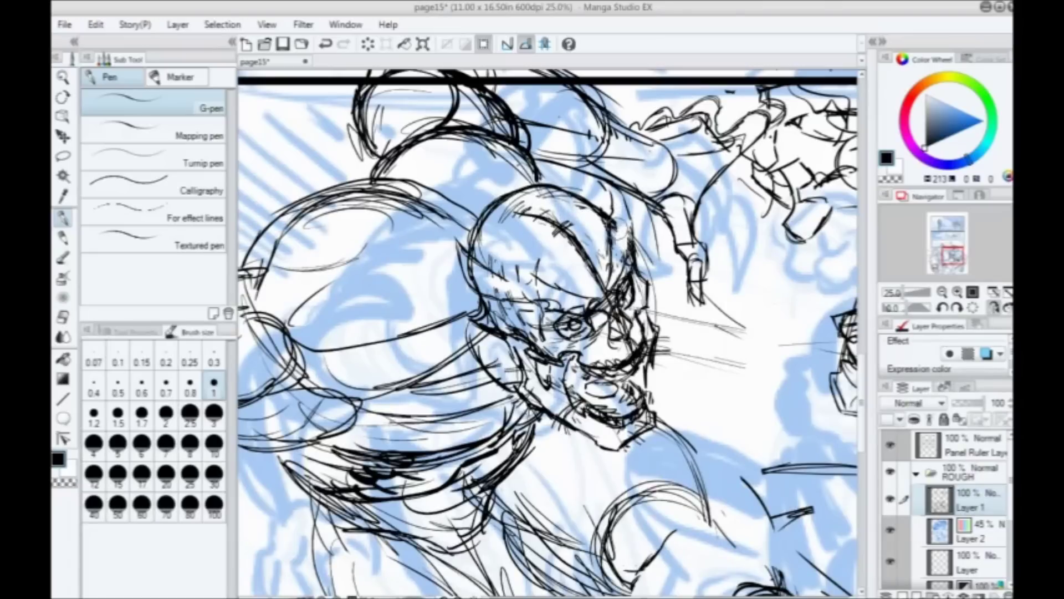
scroll(620, 230, "down", 2)
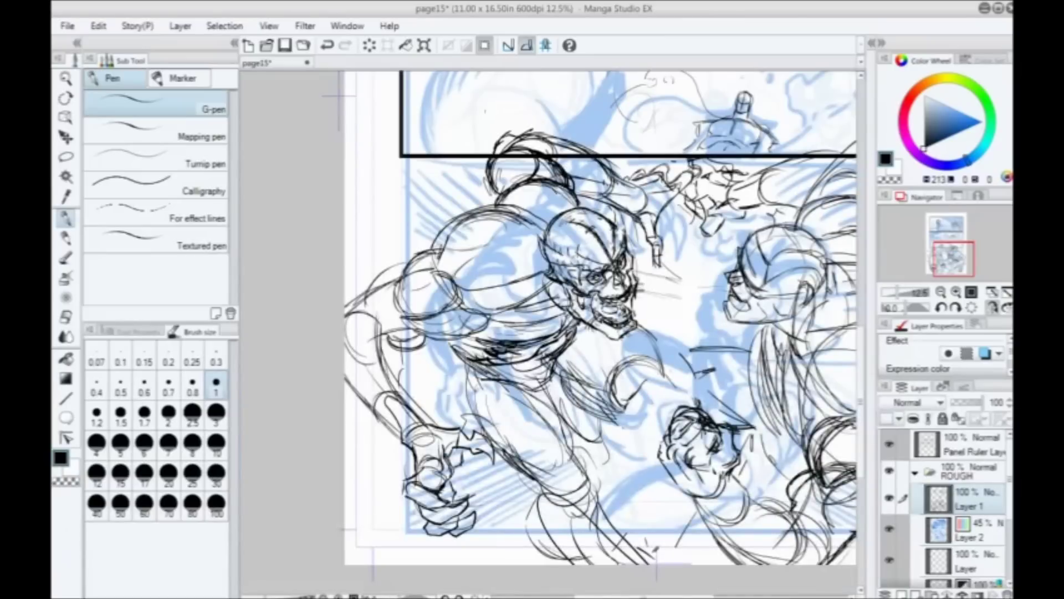
Step: Strengthen the contours of the skull-faced figure's near shoulder, upper arm and forearm with overlapping G-pen strokes
left_click_drag(617, 230, 631, 174)
mouse_move(416, 299)
left_mouse_down()
mouse_move(432, 358)
mouse_move(391, 349)
mouse_move(418, 377)
mouse_move(363, 325)
mouse_move(397, 322)
mouse_move(404, 335)
left_mouse_up()
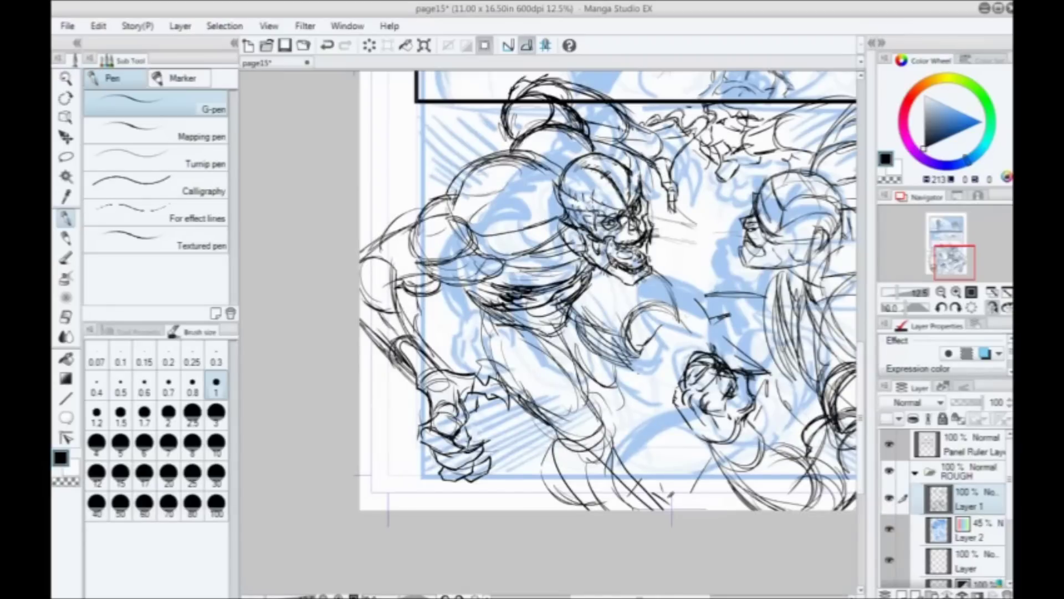
mouse_move(437, 235)
left_mouse_down()
mouse_move(415, 267)
mouse_move(415, 256)
left_mouse_up()
mouse_move(449, 216)
left_mouse_down()
mouse_move(417, 252)
mouse_move(436, 278)
left_mouse_up()
left_click_drag(447, 212, 416, 259)
mouse_move(450, 218)
left_mouse_down()
mouse_move(463, 225)
mouse_move(480, 281)
mouse_move(449, 282)
left_mouse_up()
left_click_drag(494, 280, 524, 272)
left_click_drag(406, 265, 403, 341)
left_click_drag(456, 273, 443, 296)
mouse_move(449, 270)
left_mouse_down()
mouse_move(415, 286)
mouse_move(417, 308)
left_mouse_up()
Step: Darken the outer and inner contours of the skull-faced figure's front thigh from the waist down to the knee
mouse_move(491, 384)
left_mouse_down()
mouse_move(456, 315)
mouse_move(519, 340)
mouse_move(538, 376)
left_mouse_up()
left_click_drag(517, 339, 559, 414)
left_click_drag(546, 377, 570, 438)
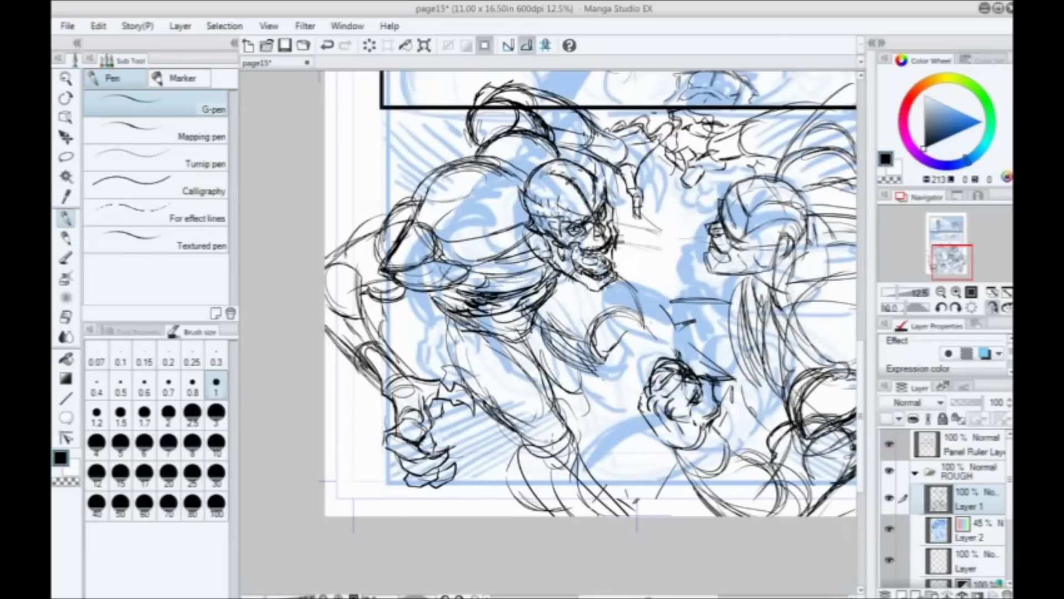
left_click_drag(558, 417, 572, 435)
left_click_drag(556, 390, 574, 424)
left_click_drag(551, 379, 569, 426)
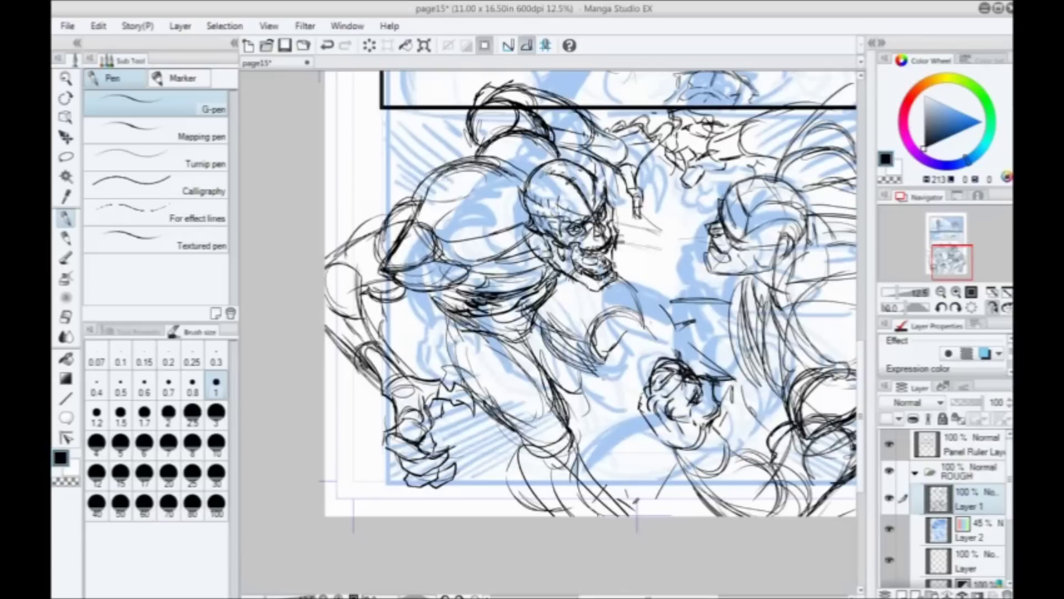
mouse_move(535, 456)
left_mouse_down()
mouse_move(483, 410)
mouse_move(441, 349)
mouse_move(446, 318)
mouse_move(483, 357)
mouse_move(453, 368)
mouse_move(445, 308)
mouse_move(425, 290)
left_mouse_up()
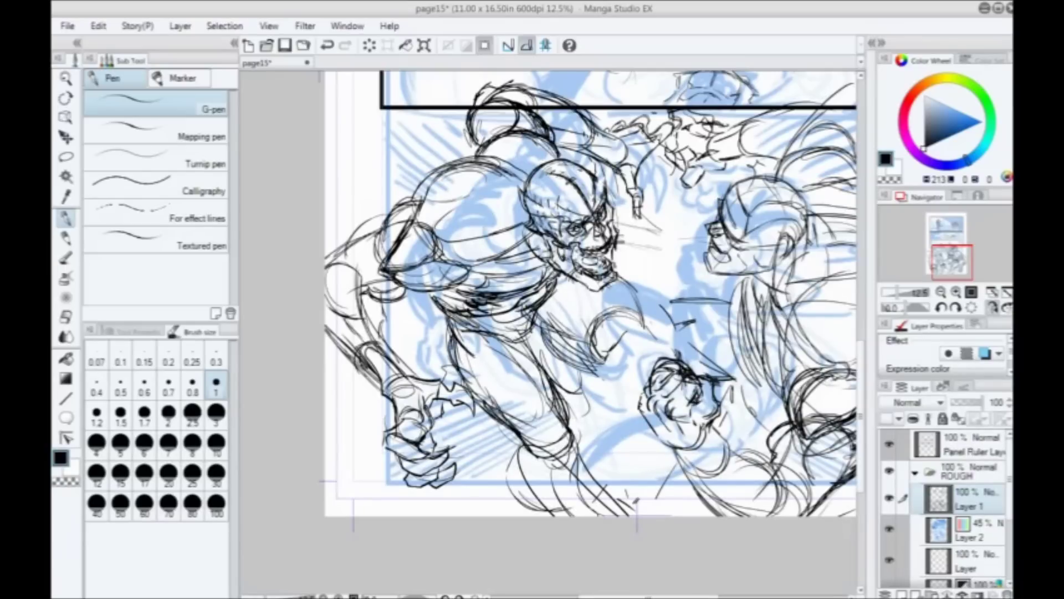
Step: Draw the rounded knee of the skull-faced figure's raised rear leg and add angular lower-leg lines beneath it
mouse_move(594, 319)
left_mouse_down()
mouse_move(554, 297)
mouse_move(596, 314)
mouse_move(634, 299)
mouse_move(650, 336)
mouse_move(629, 339)
mouse_move(612, 371)
mouse_move(597, 363)
mouse_move(609, 370)
mouse_move(546, 320)
left_mouse_up()
mouse_move(482, 446)
left_mouse_down()
mouse_move(475, 485)
mouse_move(536, 476)
left_mouse_up()
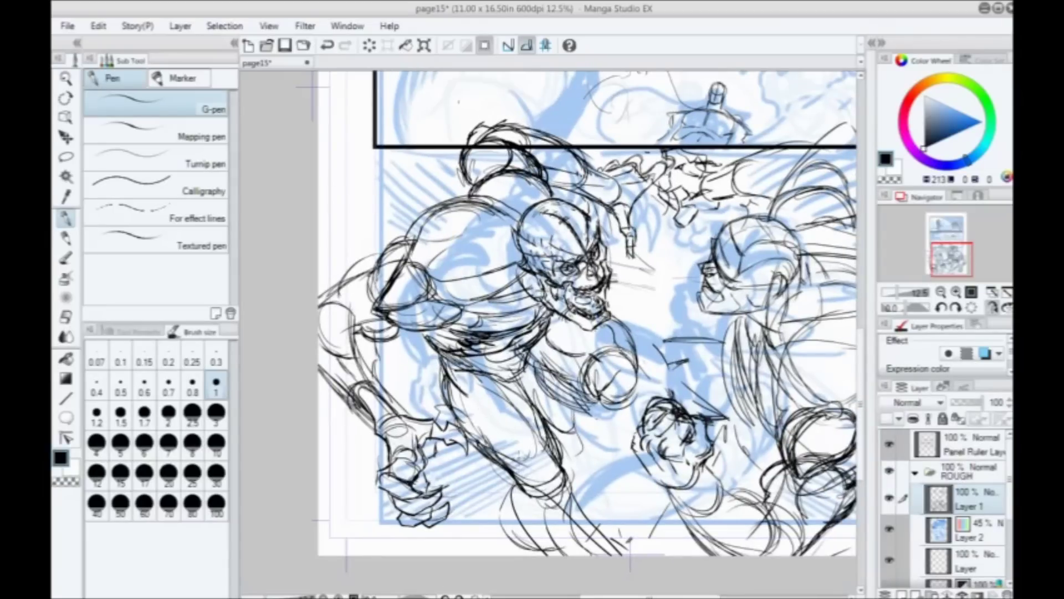
mouse_move(552, 353)
left_mouse_down()
mouse_move(580, 393)
mouse_move(533, 361)
left_mouse_up()
left_click_drag(635, 391, 597, 407)
mouse_move(632, 370)
left_mouse_down()
mouse_move(613, 393)
mouse_move(641, 398)
mouse_move(623, 412)
mouse_move(572, 415)
left_mouse_up()
left_click_drag(581, 408, 547, 383)
mouse_move(609, 419)
left_mouse_down()
mouse_move(588, 468)
mouse_move(561, 460)
left_mouse_up()
left_click_drag(575, 404, 561, 439)
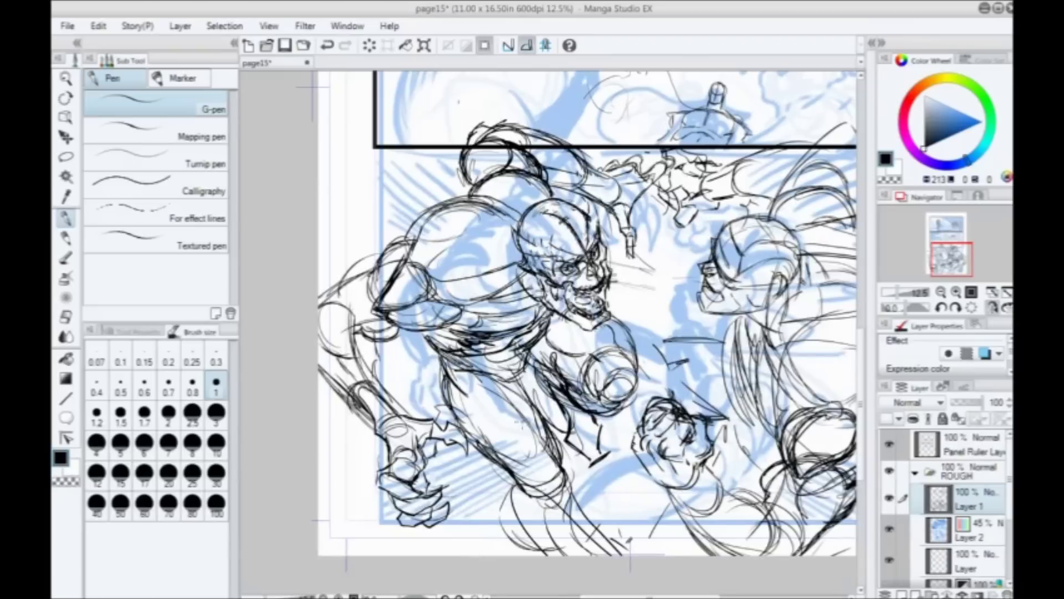
Step: Add curved bands around the skull-faced figure's front knee and build up the thigh, hip and crotch lines
mouse_move(568, 484)
left_mouse_down()
mouse_move(545, 505)
mouse_move(552, 516)
mouse_move(525, 518)
mouse_move(513, 481)
left_mouse_up()
left_click_drag(571, 519, 505, 472)
left_click_drag(579, 490, 485, 373)
left_click_drag(546, 435, 468, 374)
mouse_move(542, 379)
left_mouse_down()
mouse_move(505, 428)
mouse_move(519, 415)
left_mouse_up()
left_click_drag(539, 356, 521, 395)
left_click_drag(455, 363, 430, 387)
left_click_drag(457, 422, 502, 467)
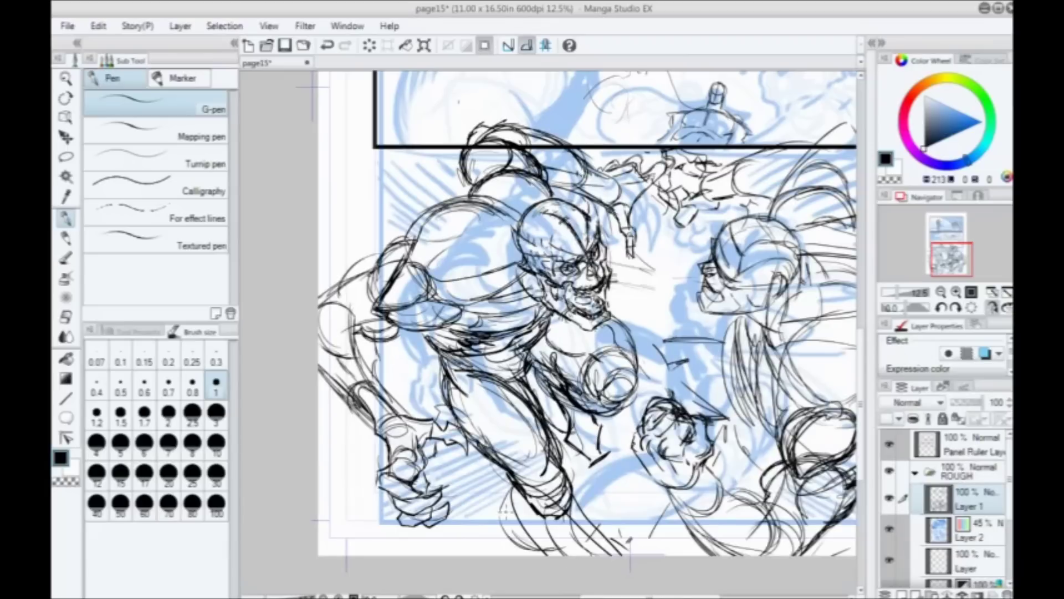
mouse_move(590, 525)
left_mouse_down()
mouse_move(574, 546)
mouse_move(524, 532)
mouse_move(609, 552)
mouse_move(630, 574)
mouse_move(614, 517)
left_mouse_up()
mouse_move(552, 460)
left_mouse_down()
mouse_move(482, 410)
mouse_move(512, 458)
left_mouse_up()
mouse_move(483, 405)
left_mouse_down()
mouse_move(503, 460)
mouse_move(571, 483)
mouse_move(573, 495)
left_mouse_up()
Step: Examine the bottom panel's two facing heads up close, plus the third panel above them
left_click_drag(512, 299, 514, 397)
scroll(579, 332, "up", 2)
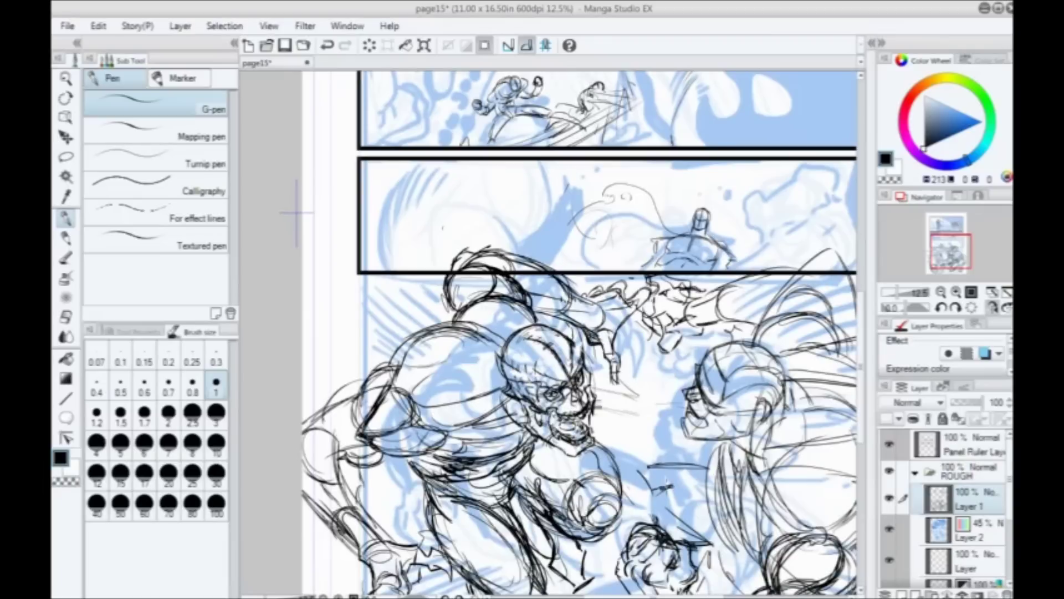
left_click_drag(683, 404, 578, 313)
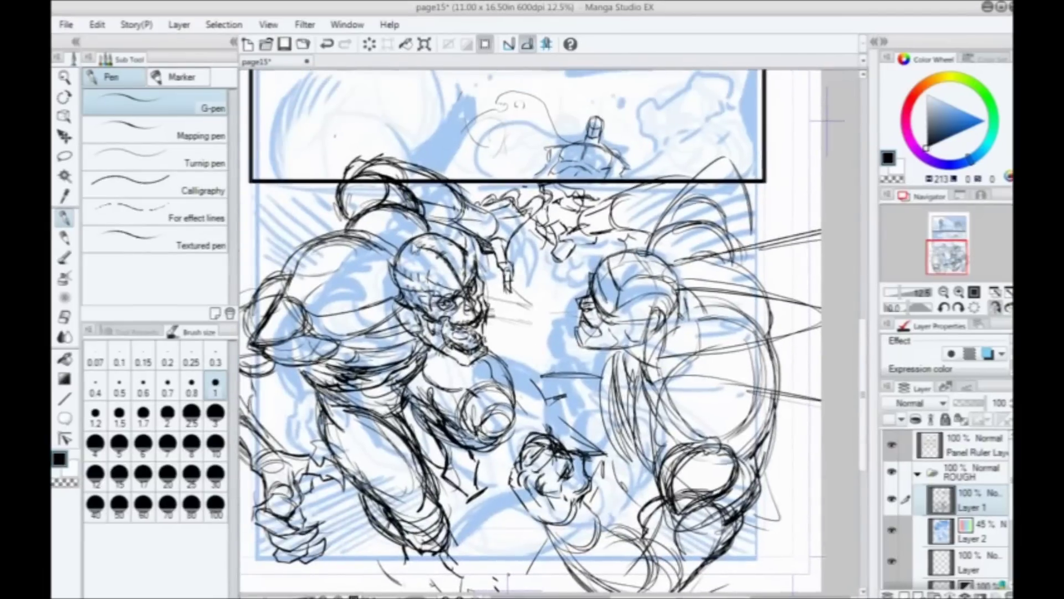
left_click(411, 241, "ctrl")
left_click_drag(676, 334, 432, 352)
left_click_drag(522, 323, 523, 359)
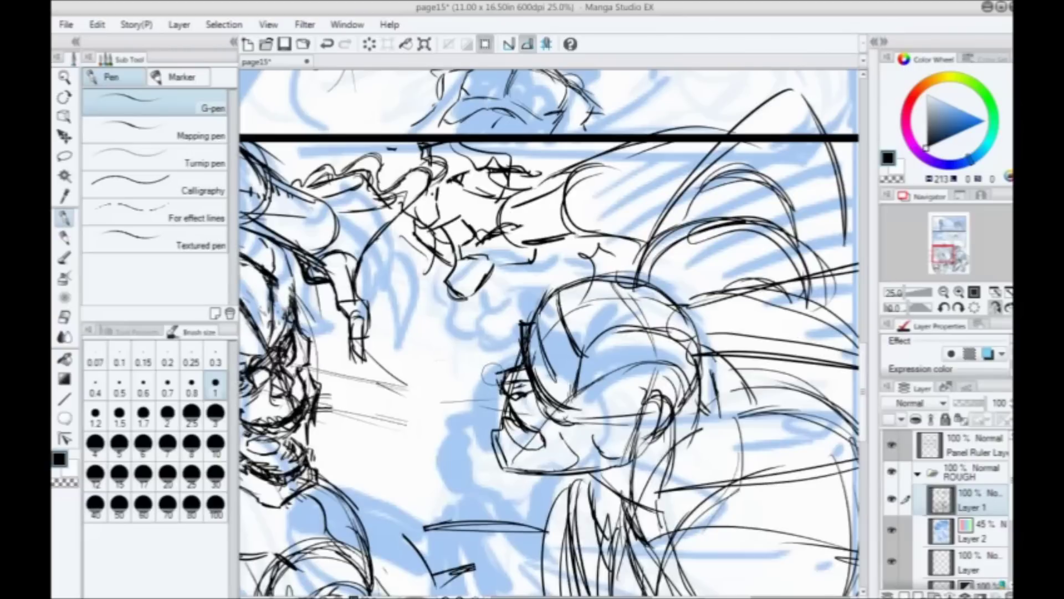
scroll(486, 395, "down", 2)
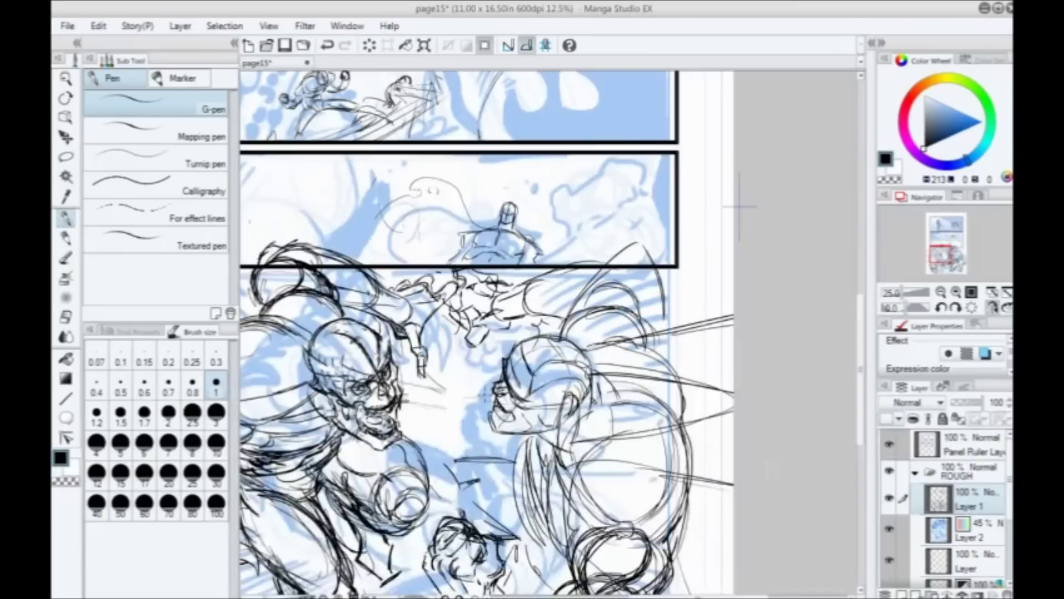
left_click_drag(379, 334, 514, 441)
left_click_drag(389, 267, 420, 242)
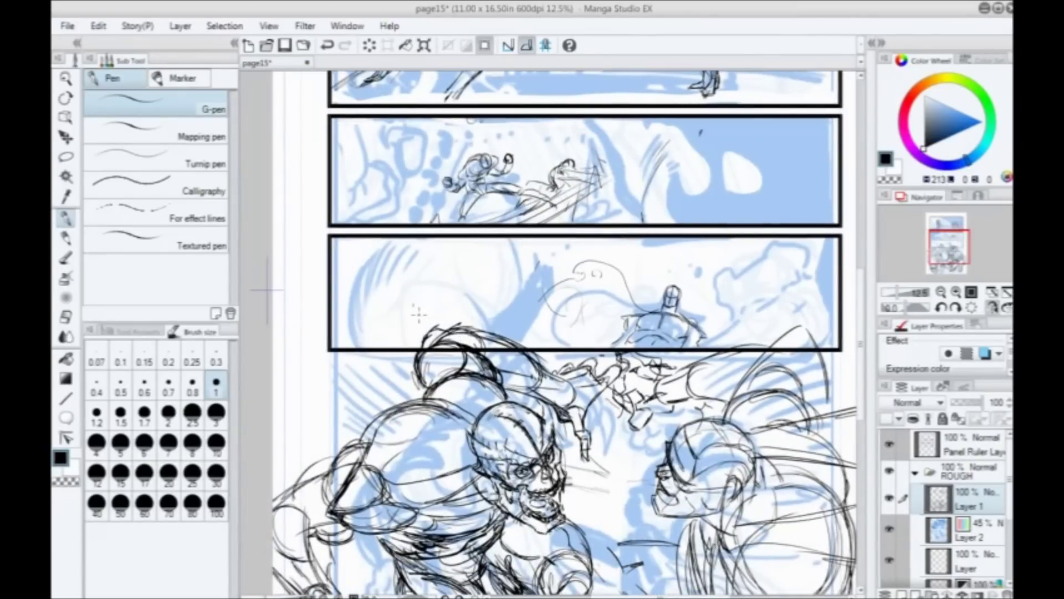
left_click_drag(441, 308, 430, 314)
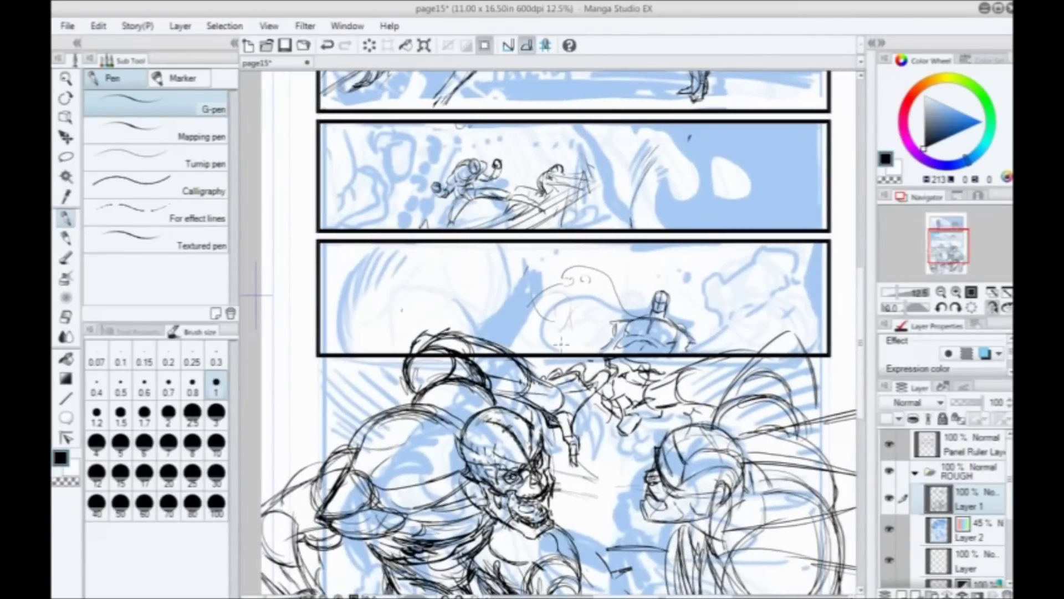
left_click_drag(476, 334, 433, 308)
mouse_move(652, 323)
left_mouse_down()
mouse_move(657, 276)
mouse_move(536, 324)
left_mouse_up()
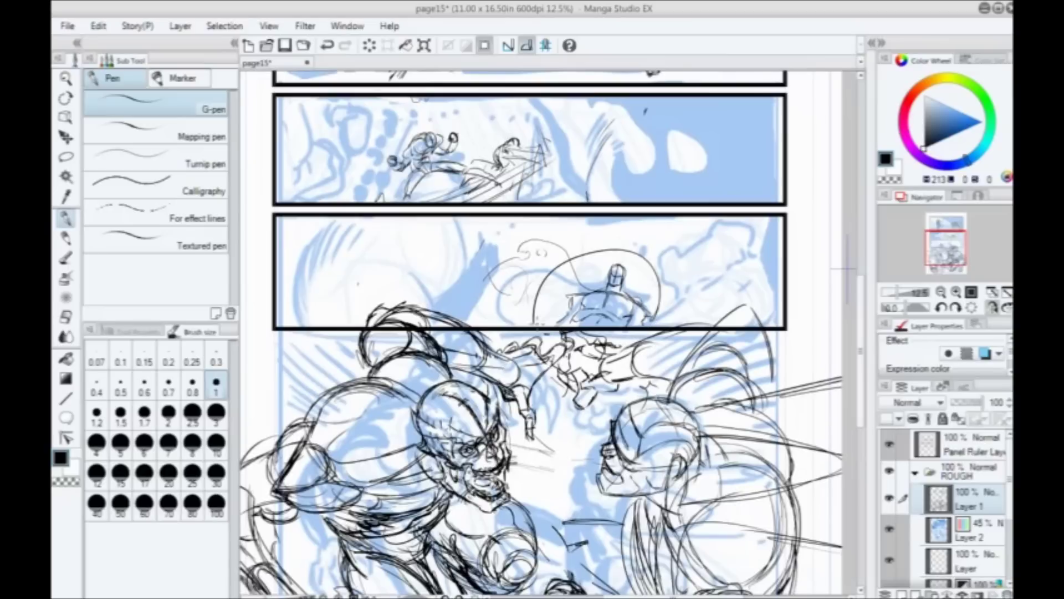
key("ctrl+z")
mouse_move(598, 263)
left_mouse_down()
mouse_move(589, 234)
mouse_move(585, 247)
left_mouse_up()
key("ctrl+z")
Step: Trace the third panel's blue layout with a sweeping S-curve, arcs on the large round form and the jagged cloud-like shape
mouse_move(469, 216)
left_mouse_down()
mouse_move(446, 265)
mouse_move(369, 275)
mouse_move(352, 319)
mouse_move(366, 274)
mouse_move(472, 219)
mouse_move(355, 316)
mouse_move(365, 299)
mouse_move(356, 325)
left_mouse_up()
mouse_move(374, 265)
left_mouse_down()
mouse_move(339, 210)
mouse_move(321, 225)
mouse_move(376, 245)
left_mouse_up()
left_click_drag(323, 217, 297, 227)
mouse_move(353, 308)
left_mouse_down()
mouse_move(359, 326)
mouse_move(345, 303)
left_mouse_up()
mouse_move(670, 271)
left_mouse_down()
mouse_move(710, 273)
mouse_move(733, 300)
left_mouse_up()
mouse_move(665, 276)
left_mouse_down()
mouse_move(647, 253)
mouse_move(664, 221)
mouse_move(678, 225)
mouse_move(719, 202)
mouse_move(771, 251)
left_mouse_up()
mouse_move(723, 221)
left_mouse_down()
mouse_move(722, 242)
mouse_move(729, 227)
mouse_move(762, 232)
mouse_move(746, 281)
left_mouse_up()
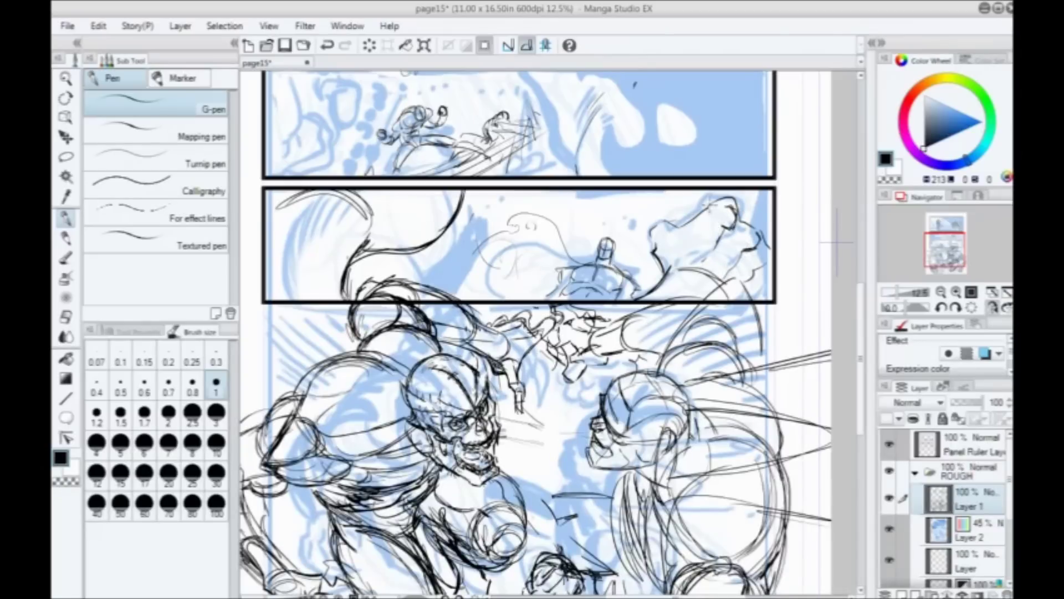
Step: Flip the canvas view horizontally and draw a jagged diagonal edge beside the small figures in the second panel
left_click(993, 308)
left_click_drag(441, 241, 441, 390)
left_click_drag(558, 226, 489, 325)
left_click_drag(556, 228, 493, 311)
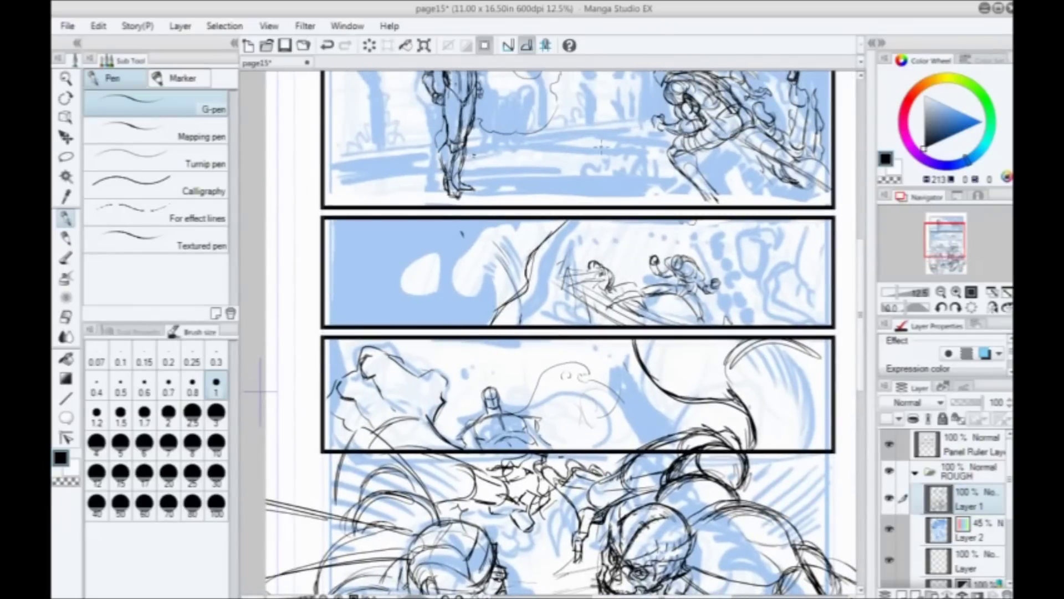
Step: Lower the opacity of Layer 2 to 19% and Layer 1 to 29%, and add a new layer above them
left_click_drag(261, 391, 247, 444)
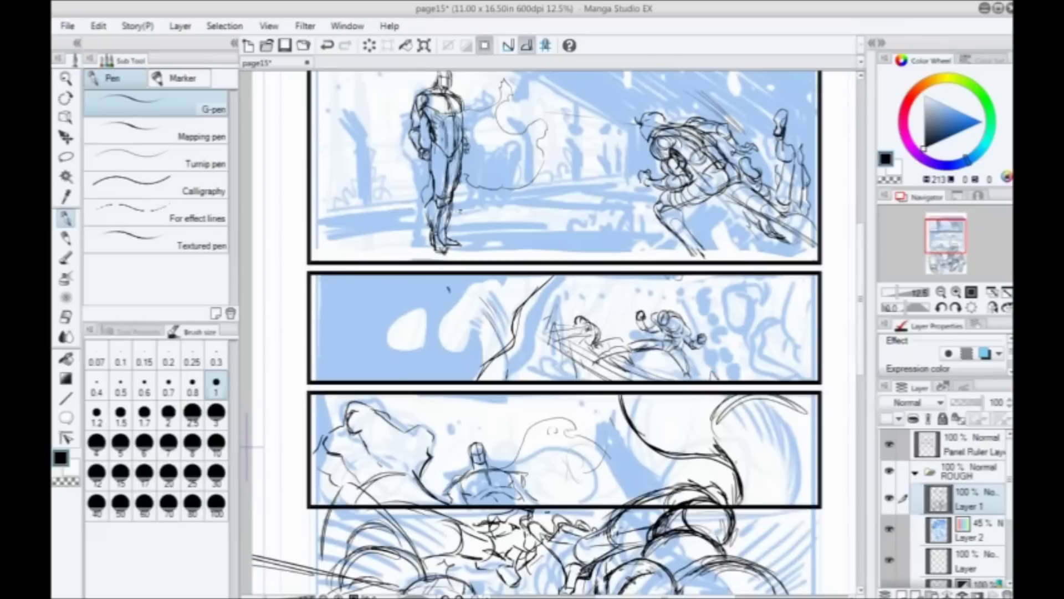
left_click_drag(447, 290, 435, 384)
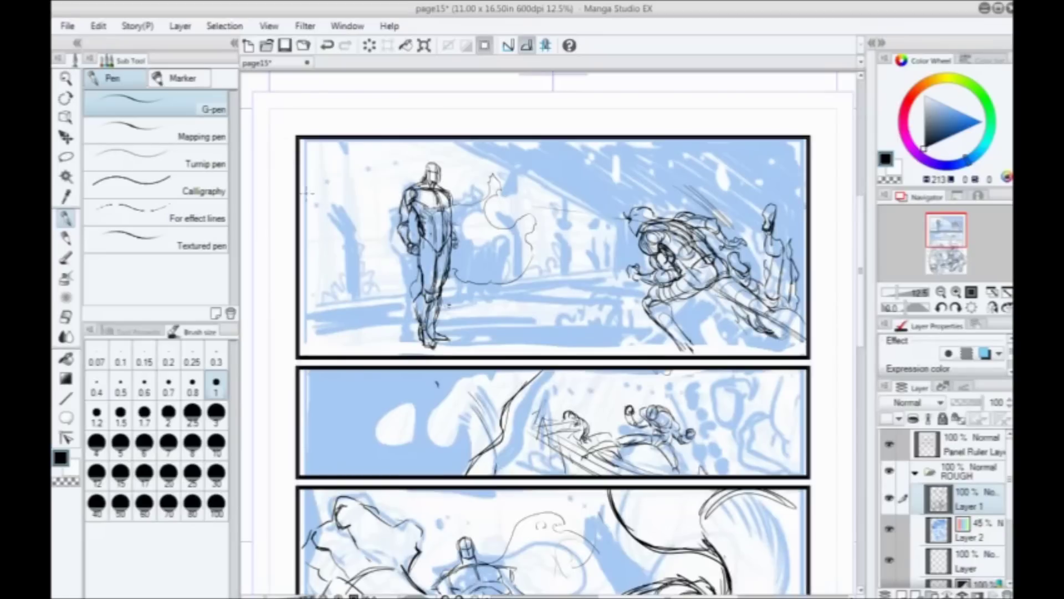
left_click_drag(400, 333, 372, 249)
scroll(366, 305, "down", 5)
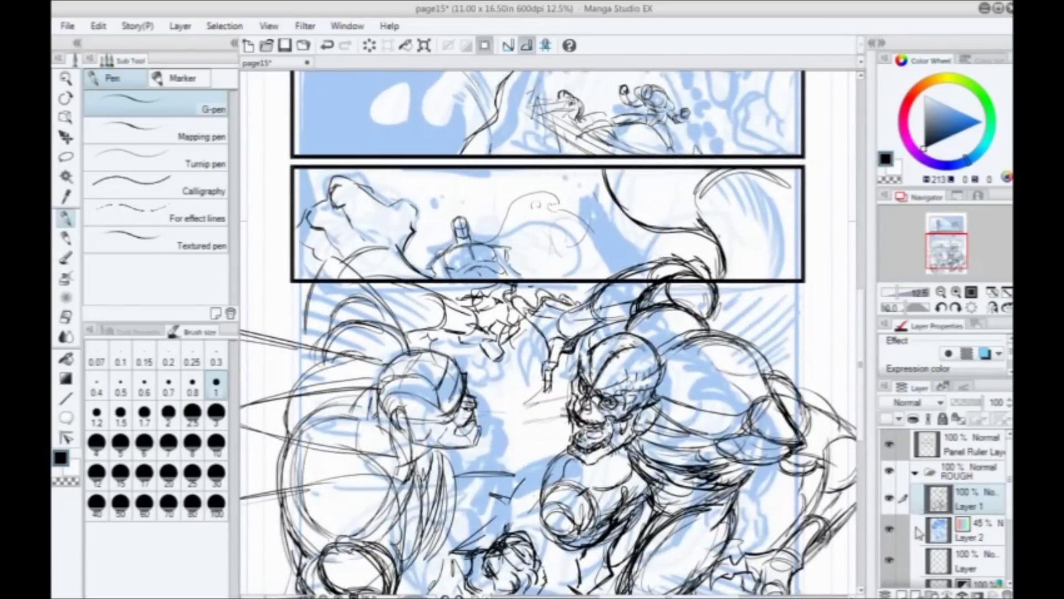
left_click(983, 527)
left_click_drag(963, 409, 959, 411)
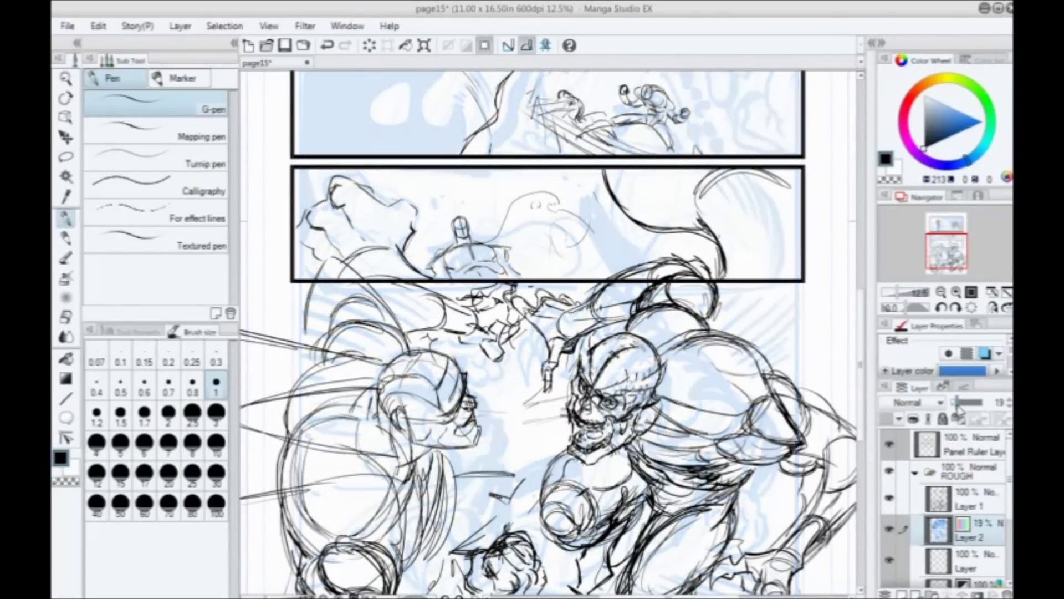
left_click(975, 503)
left_click_drag(975, 409, 958, 408)
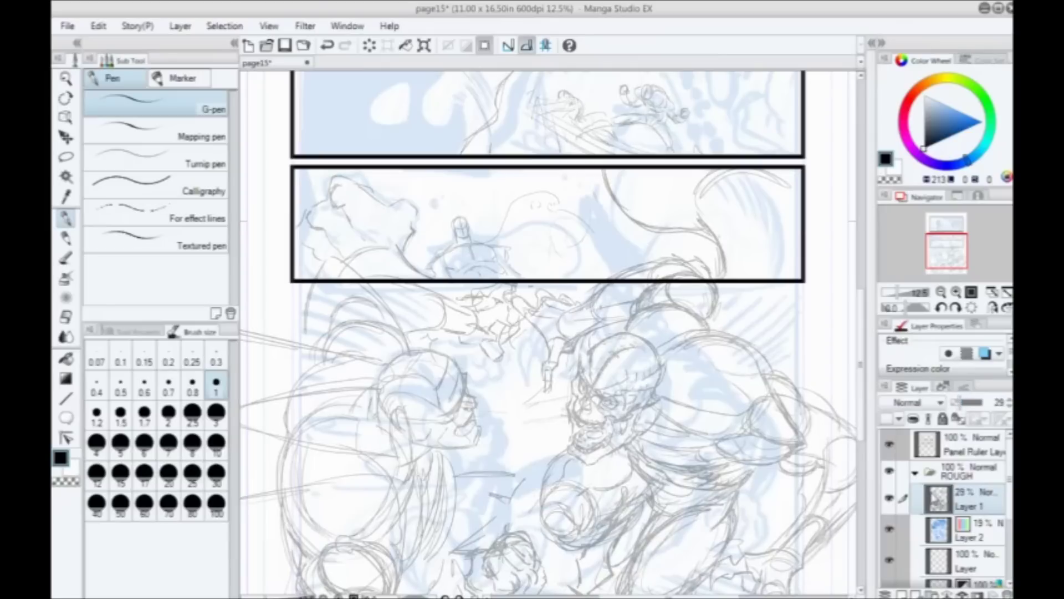
left_click(902, 593)
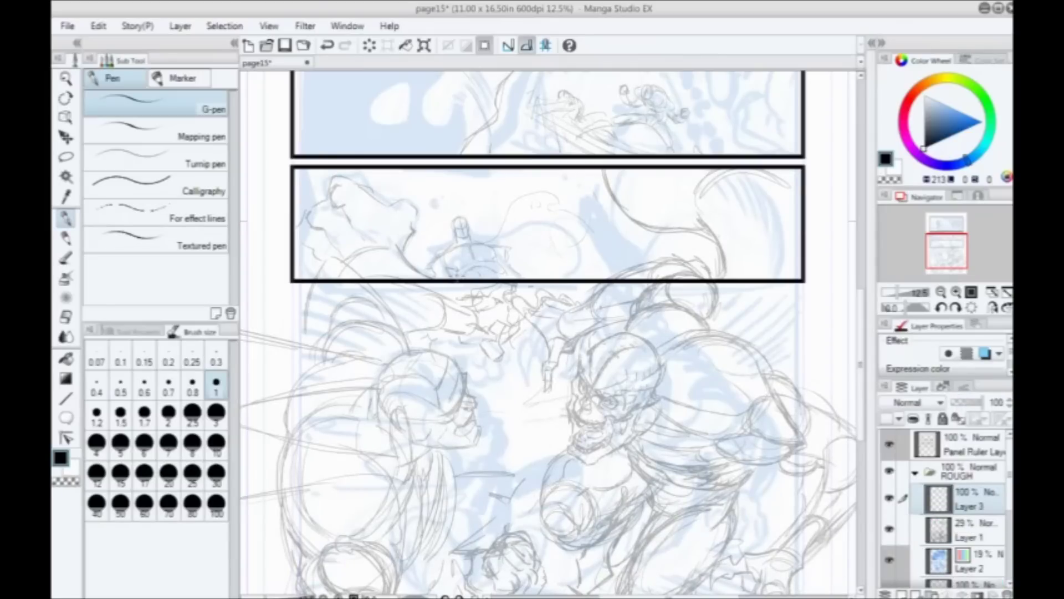
Step: Review the faded roughs across the whole page and up close around the masked figure in the bottom panel
left_click_drag(443, 303, 426, 237)
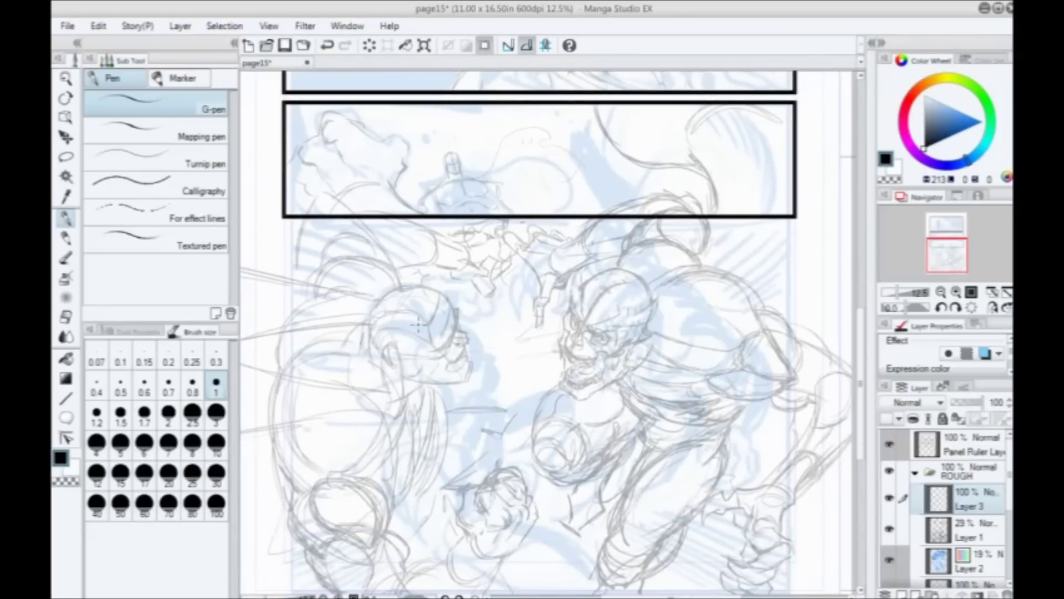
scroll(418, 325, "up", 1)
left_click_drag(459, 274, 453, 491)
left_click_drag(442, 102, 460, 356)
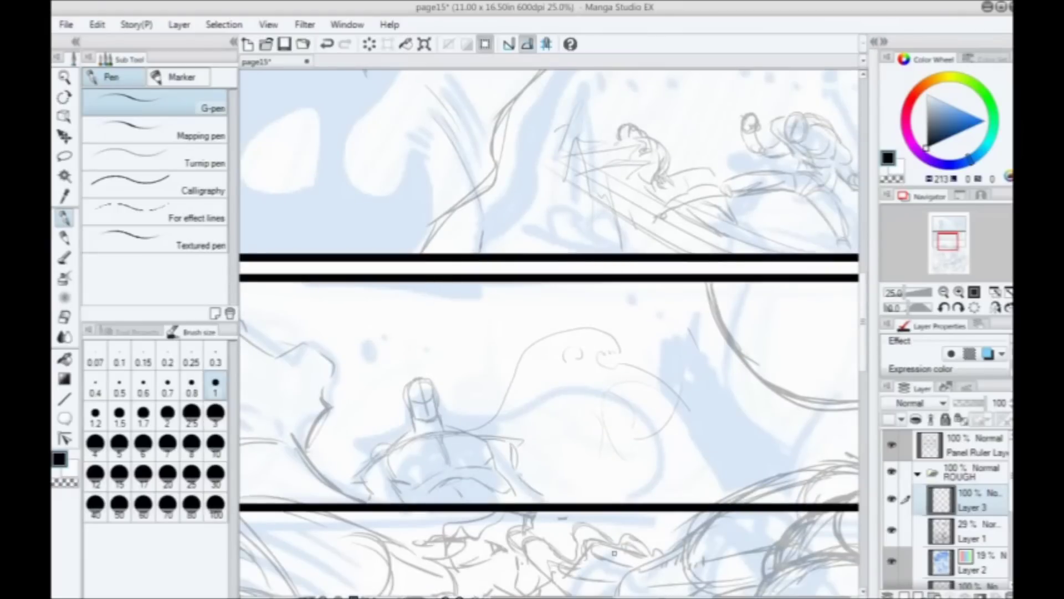
scroll(615, 552, "down", 4)
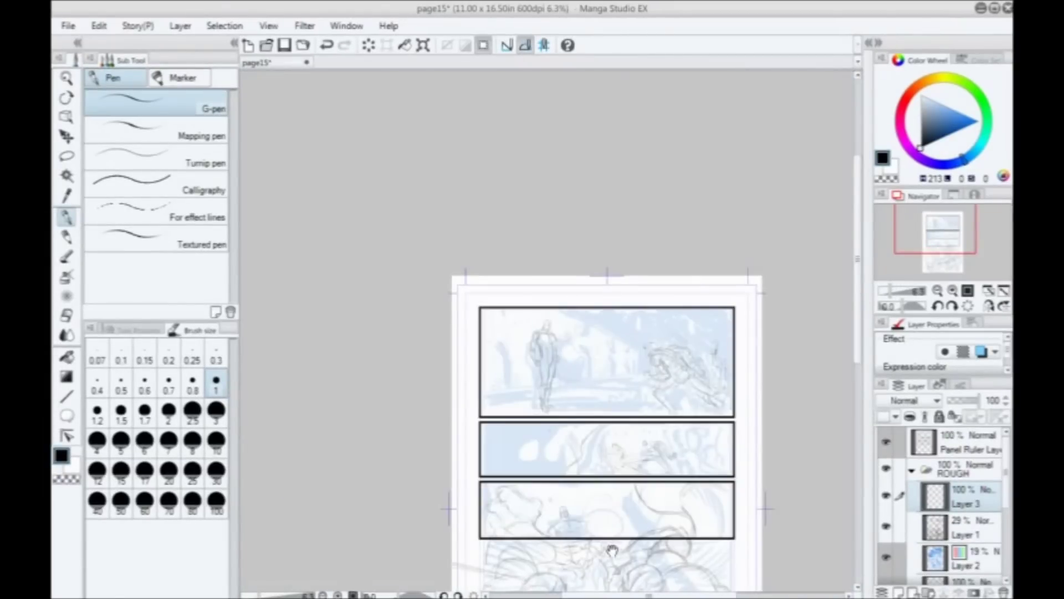
left_click_drag(553, 384, 531, 223)
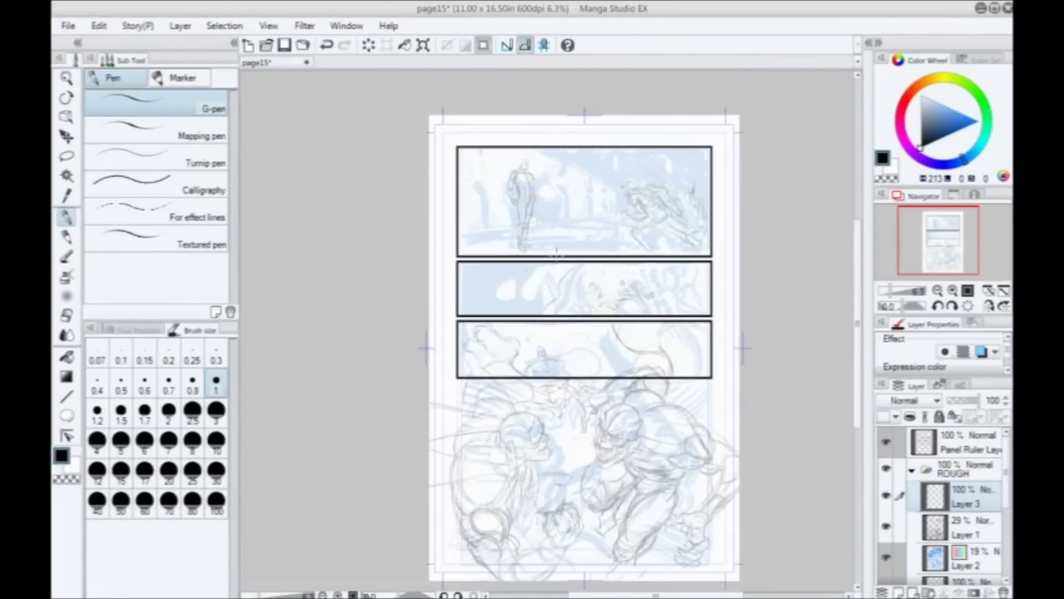
left_click_drag(534, 397, 514, 355)
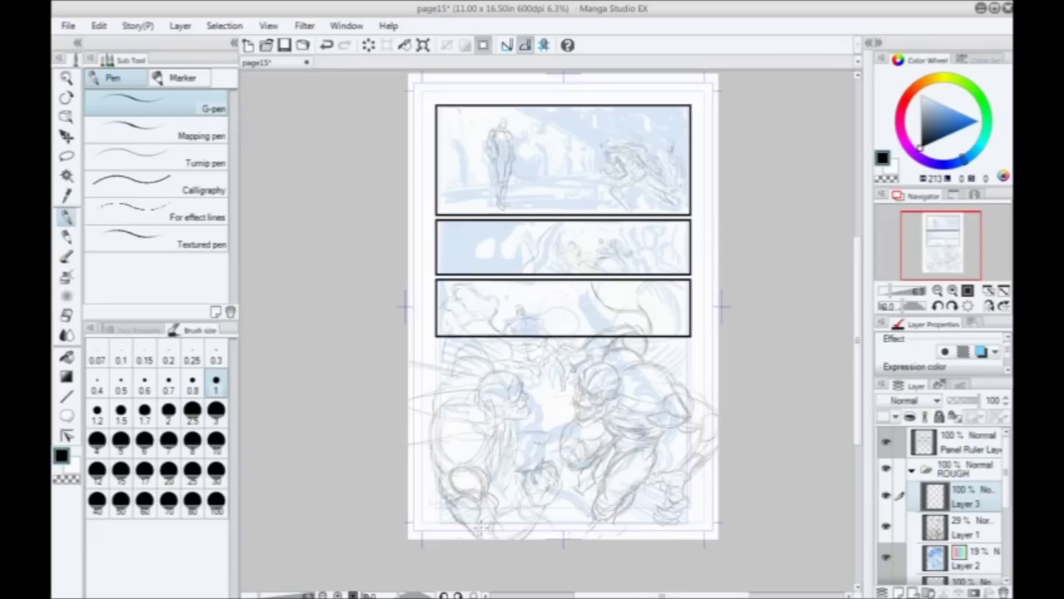
scroll(455, 455, "up", 2)
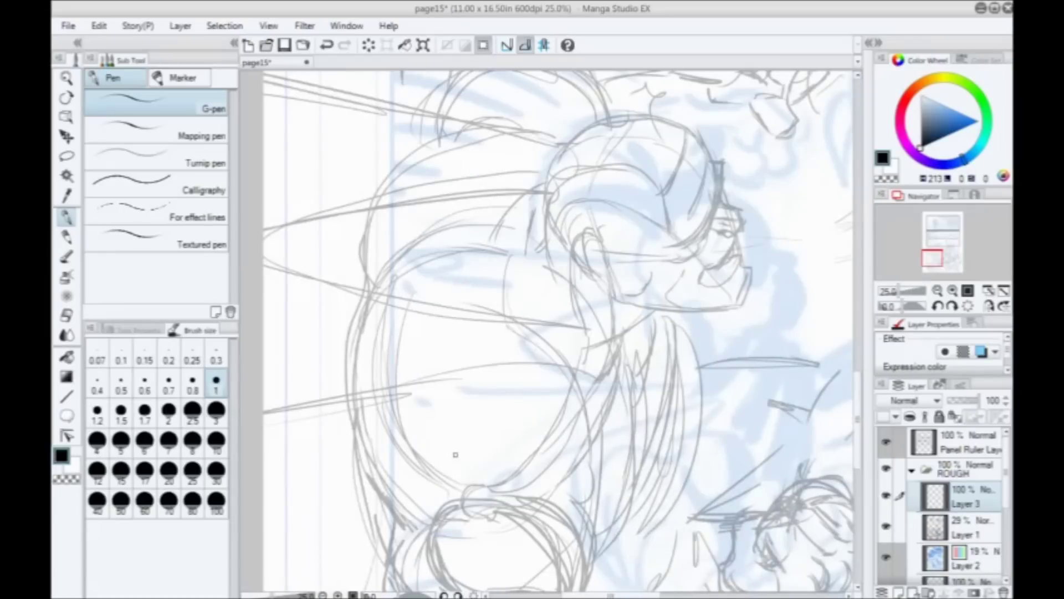
left_click_drag(650, 331, 575, 435)
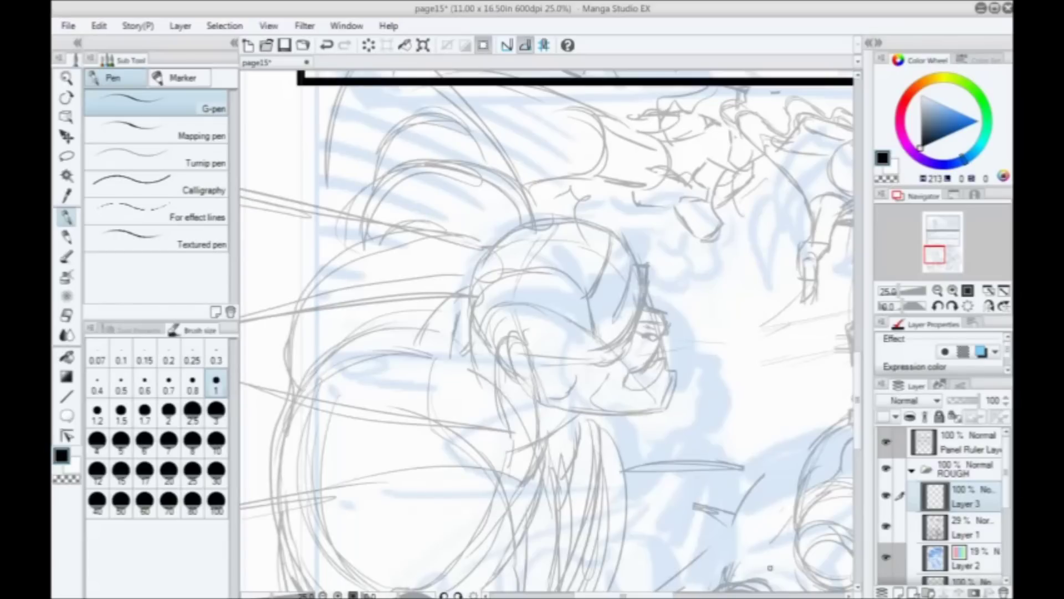
scroll(770, 568, "down", 1)
scroll(770, 567, "down", 1)
left_click_drag(770, 568, 545, 353)
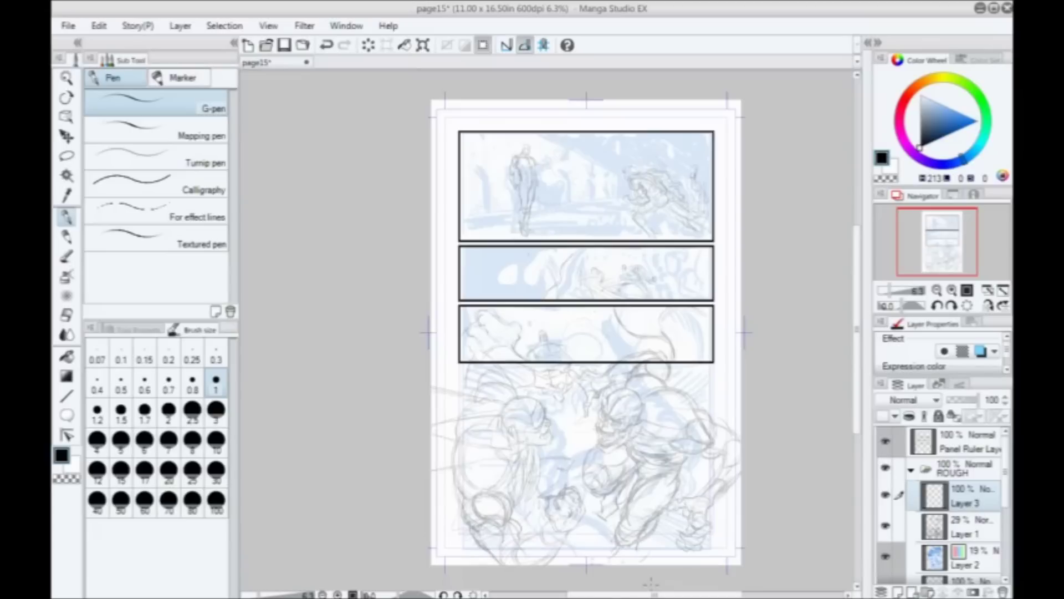
left_click_drag(516, 362, 510, 227)
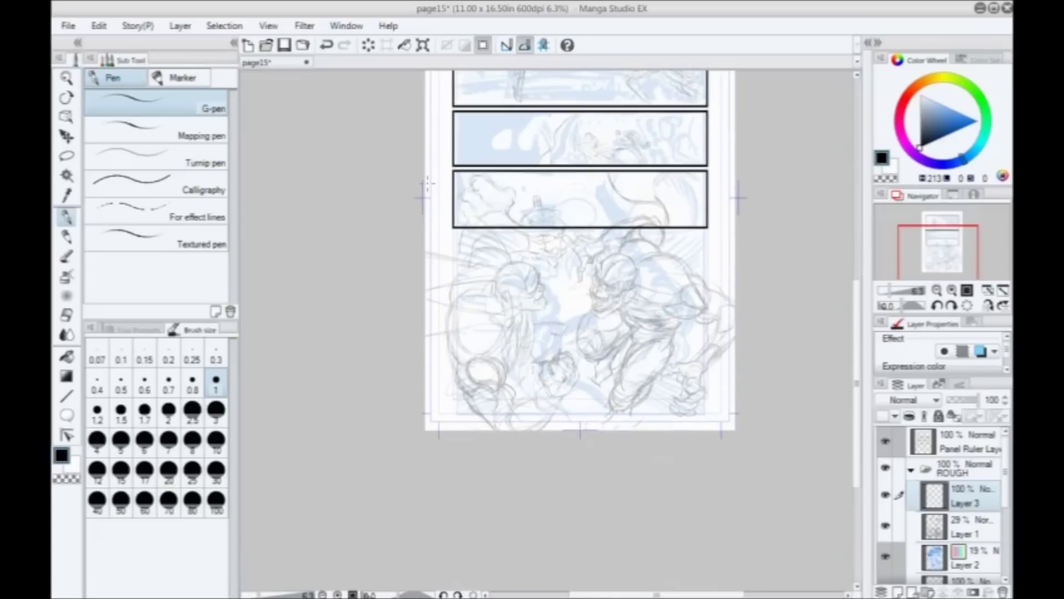
Step: Try out the Mechanical pencil at sizes 0.5 and 0.3 on the left masked figure's brow in the bottom panel
scroll(427, 183, "up", 1)
scroll(427, 183, "up", 1)
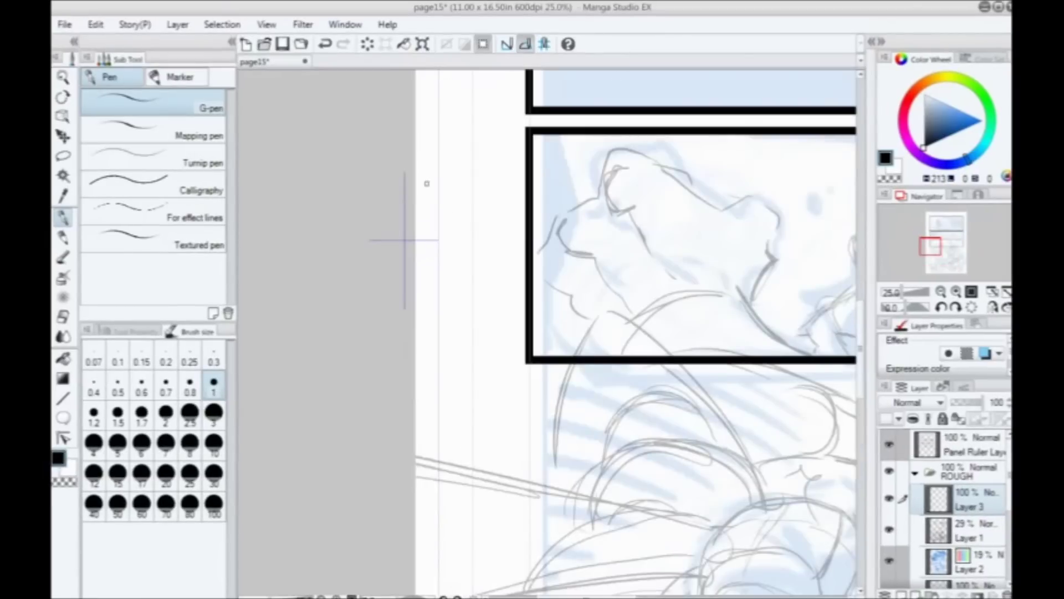
left_click_drag(773, 466, 547, 368)
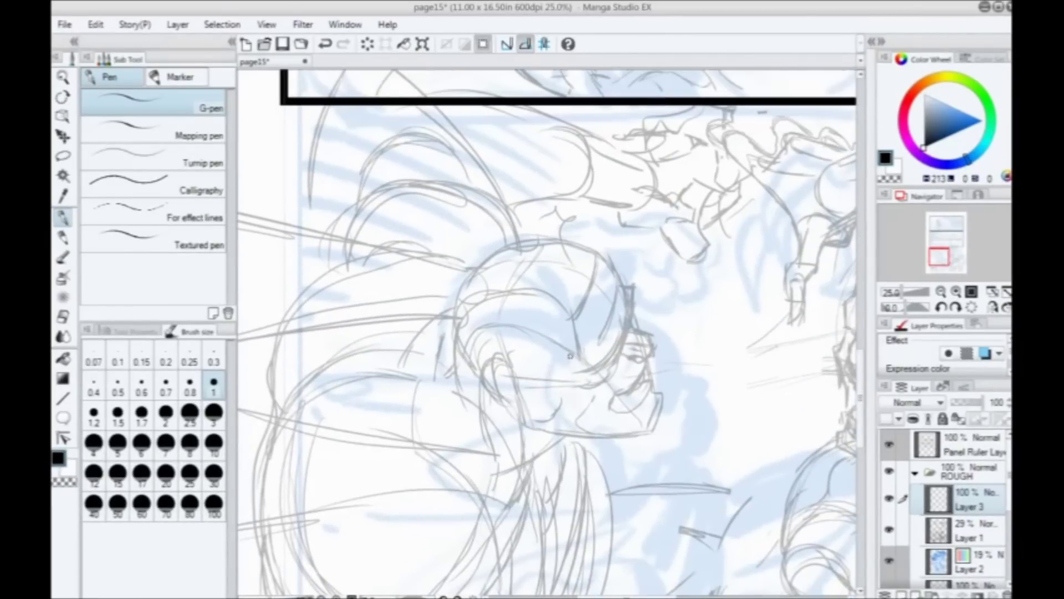
left_click(63, 237)
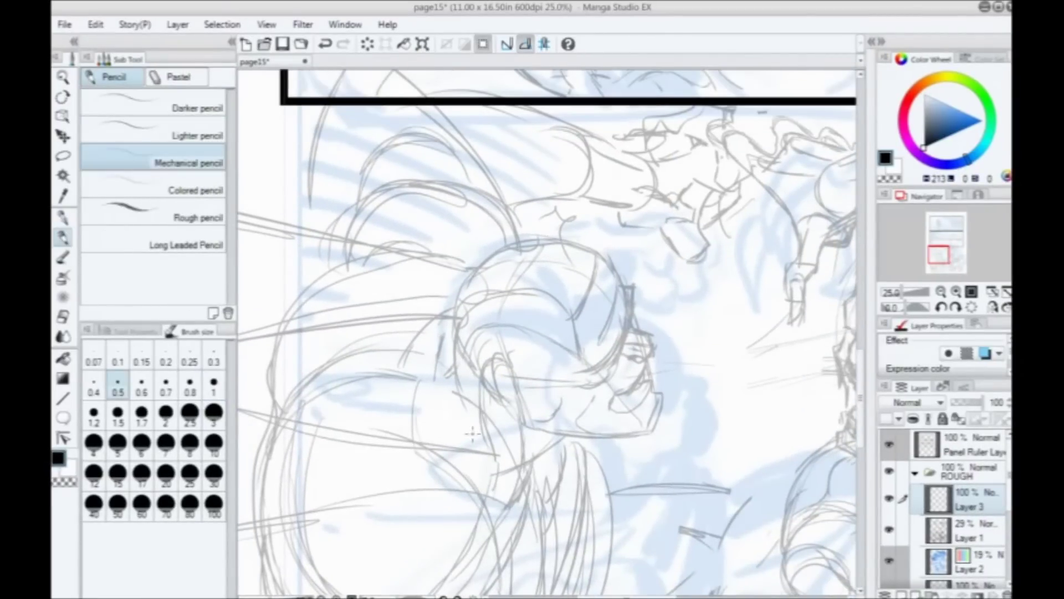
left_click_drag(623, 281, 621, 328)
key("ctrl+z")
left_click(213, 361)
left_click_drag(630, 294, 625, 338)
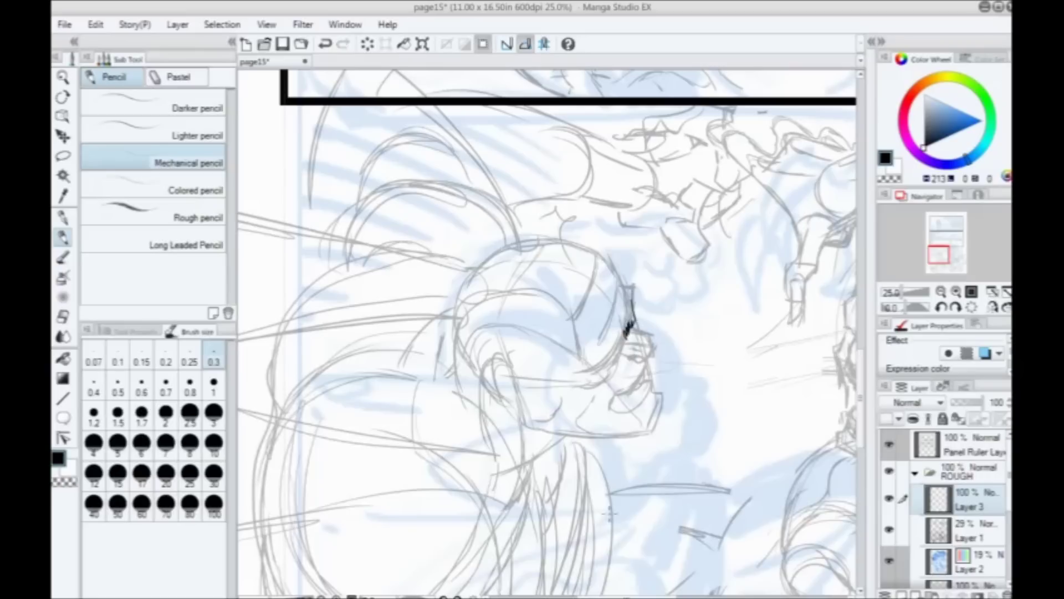
left_click_drag(531, 395, 453, 374)
key("ctrl+z")
scroll(367, 266, "up", 1)
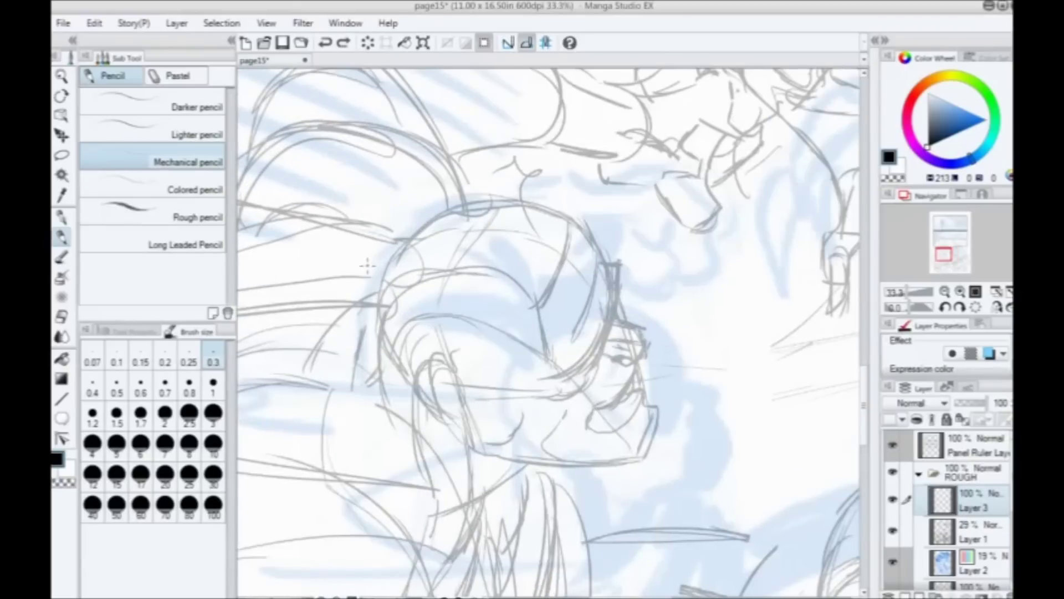
Step: Try a brush stroke and another Mechanical pencil stroke along the left masked figure's brow
scroll(367, 266, "down", 1)
left_click_drag(443, 405, 506, 403)
left_click(63, 256)
mouse_move(604, 262)
left_mouse_down()
mouse_move(602, 318)
mouse_move(546, 352)
left_mouse_up()
key("ctrl+z")
left_click(62, 237)
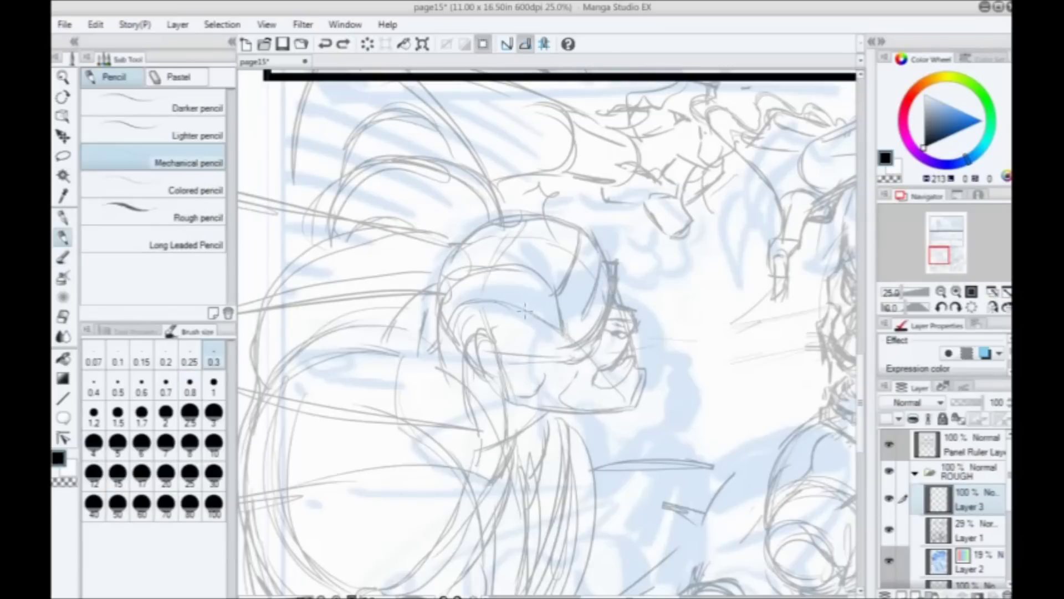
left_click_drag(609, 271, 587, 330)
key("ctrl+z")
Step: Try the Lighter pencil at size 0.5 around the left figure's mask in several drawing colors
left_click(148, 135)
mouse_move(604, 270)
left_mouse_down()
mouse_move(620, 297)
mouse_move(600, 337)
mouse_move(546, 359)
left_mouse_up()
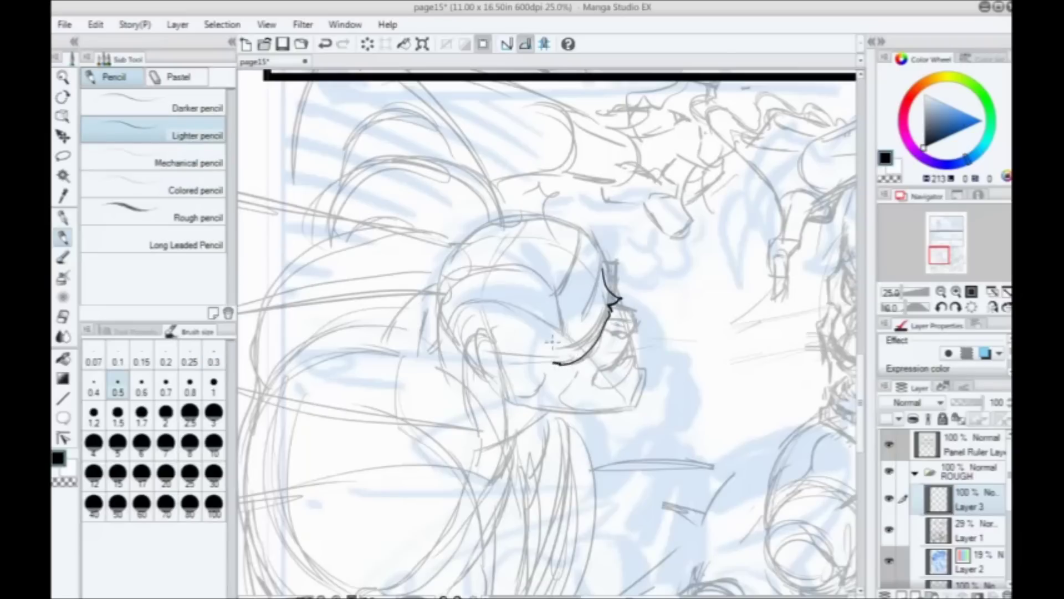
key("ctrl+z")
left_click(924, 125)
mouse_move(556, 299)
left_mouse_down()
mouse_move(587, 330)
mouse_move(565, 335)
left_mouse_up()
key("ctrl+z")
left_click(603, 162, "alt")
left_click_drag(578, 335, 566, 294)
key("ctrl+z")
left_click_drag(933, 128, 923, 148)
left_click_drag(470, 309, 475, 322)
mouse_move(579, 286)
left_mouse_down()
mouse_move(614, 312)
mouse_move(602, 337)
left_mouse_up()
key("ctrl+z")
key("ctrl+z")
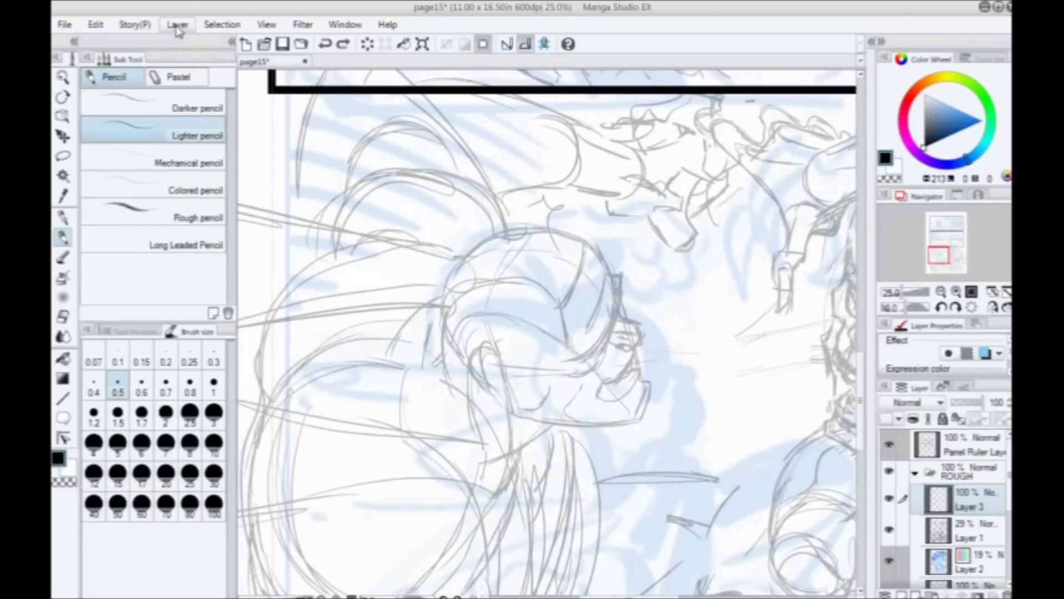
Step: Try to open the page's image resolution settings
left_click(64, 25)
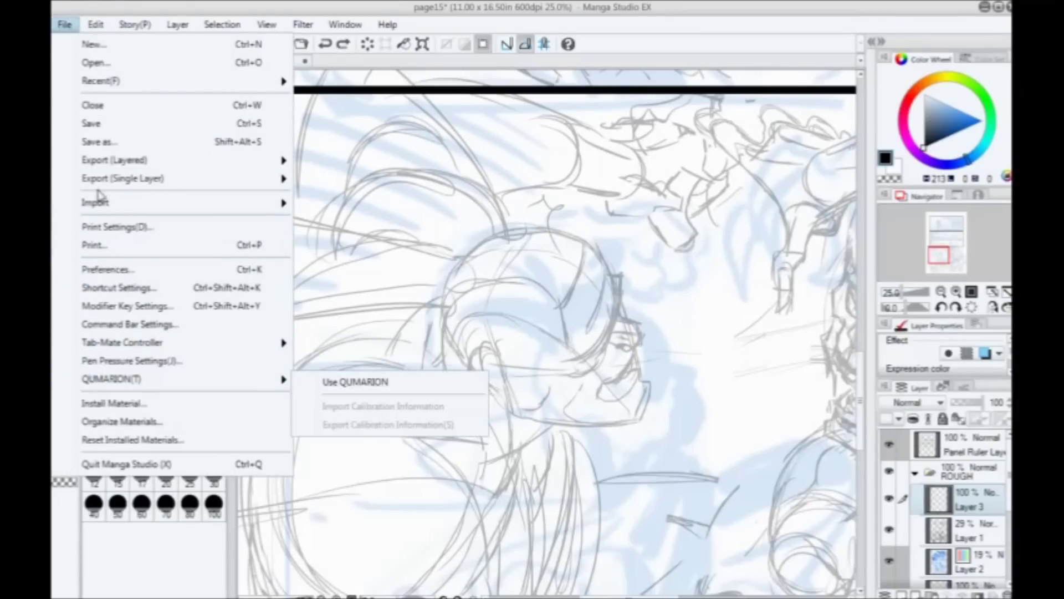
mouse_move(129, 203)
mouse_move(97, 25)
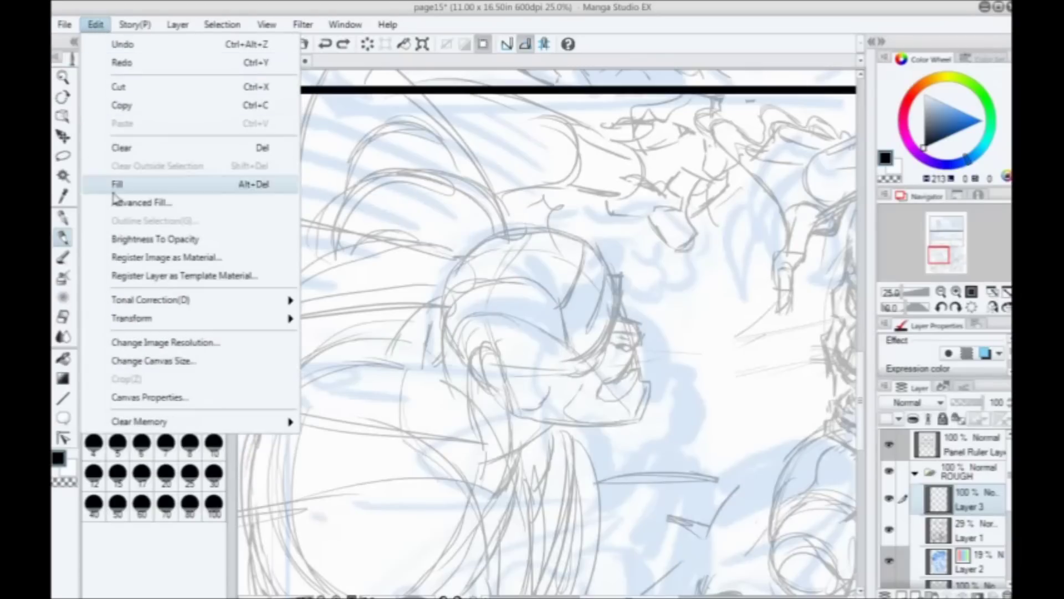
left_click(133, 343)
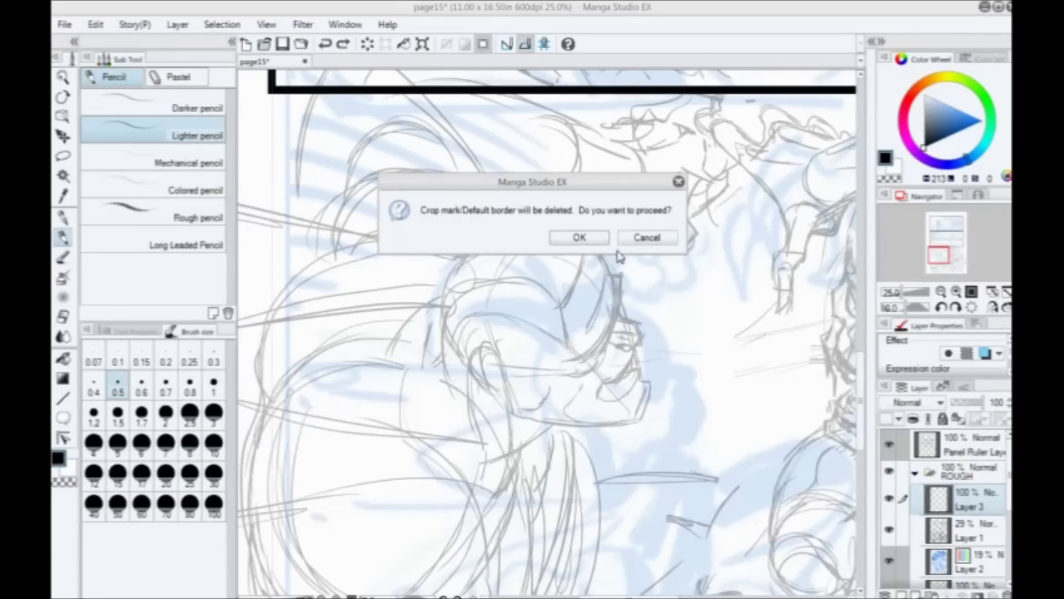
left_click(647, 238)
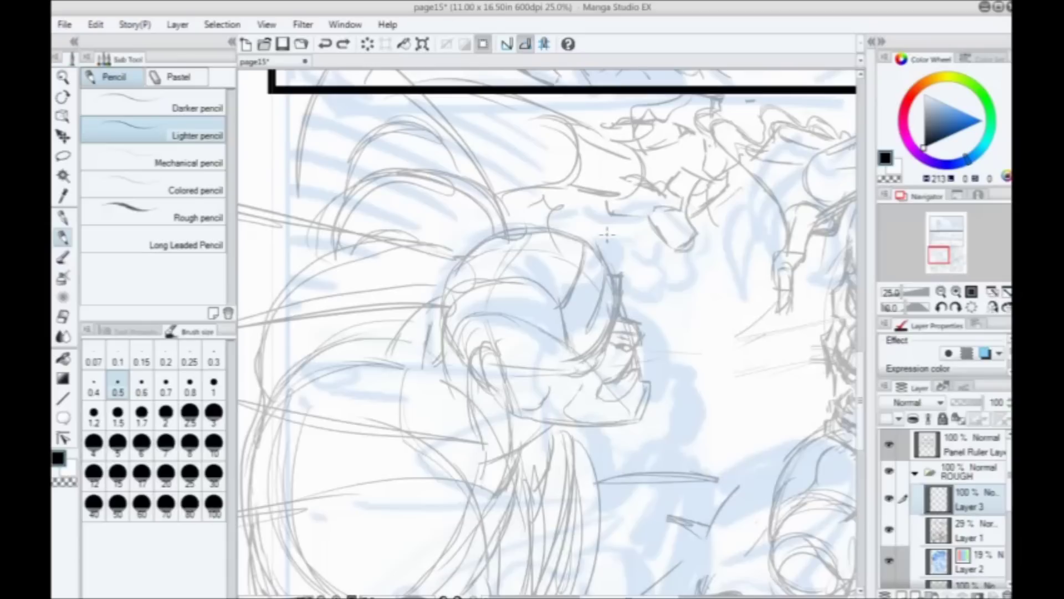
Step: Compare test strokes of the Rough, Mechanical and Lighter pencils over the left masked figure's eye area
mouse_move(606, 288)
left_mouse_down()
mouse_move(606, 336)
mouse_move(590, 318)
mouse_move(601, 340)
mouse_move(571, 356)
left_mouse_up()
key("ctrl+z")
left_click(167, 213)
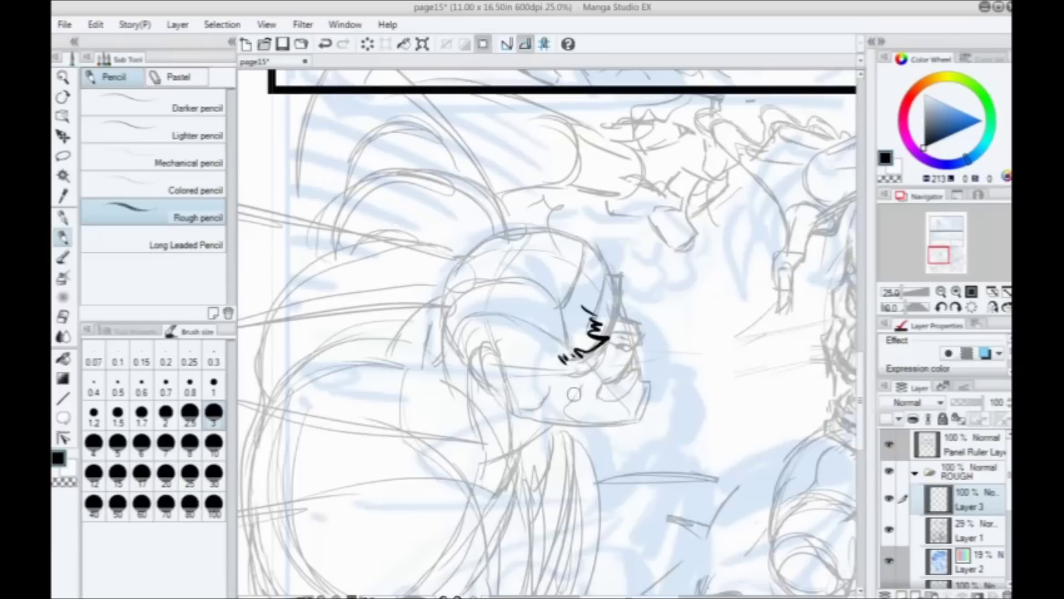
key("ctrl+z")
left_click(162, 158)
left_click_drag(591, 298, 610, 327)
key("ctrl+z")
left_click(161, 130)
mouse_move(586, 291)
left_mouse_down()
mouse_move(618, 312)
mouse_move(607, 330)
left_mouse_up()
key("ctrl+z")
Step: Examine the standing and lunging figures in the first panel up close and against the whole page layout
left_click_drag(552, 370, 503, 327)
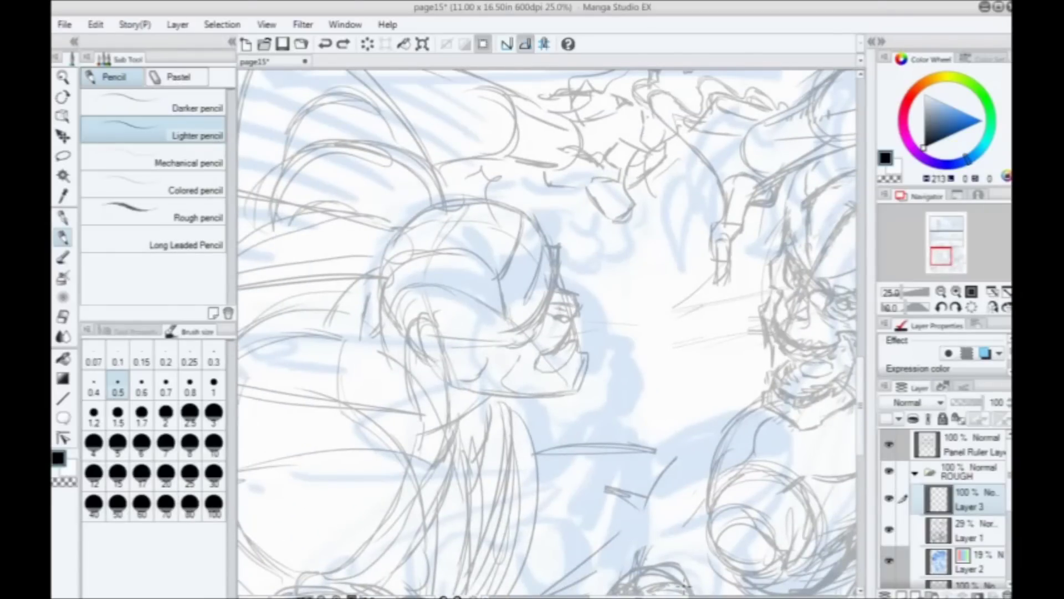
left_click_drag(430, 186, 492, 588)
left_click_drag(454, 217, 406, 469)
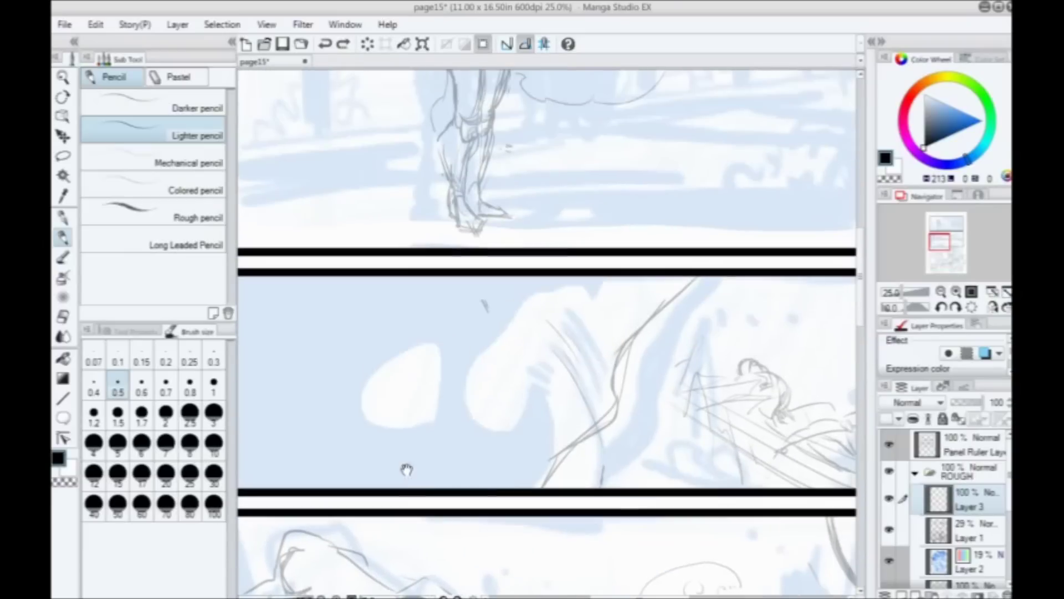
key("Tab")
left_click_drag(441, 145, 293, 441)
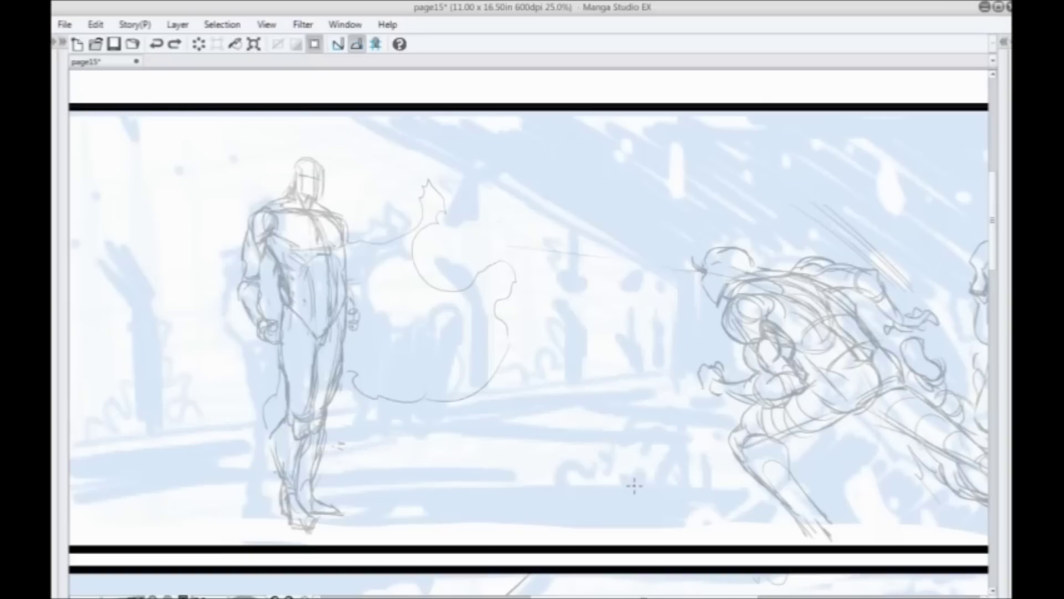
left_click_drag(671, 415, 473, 392)
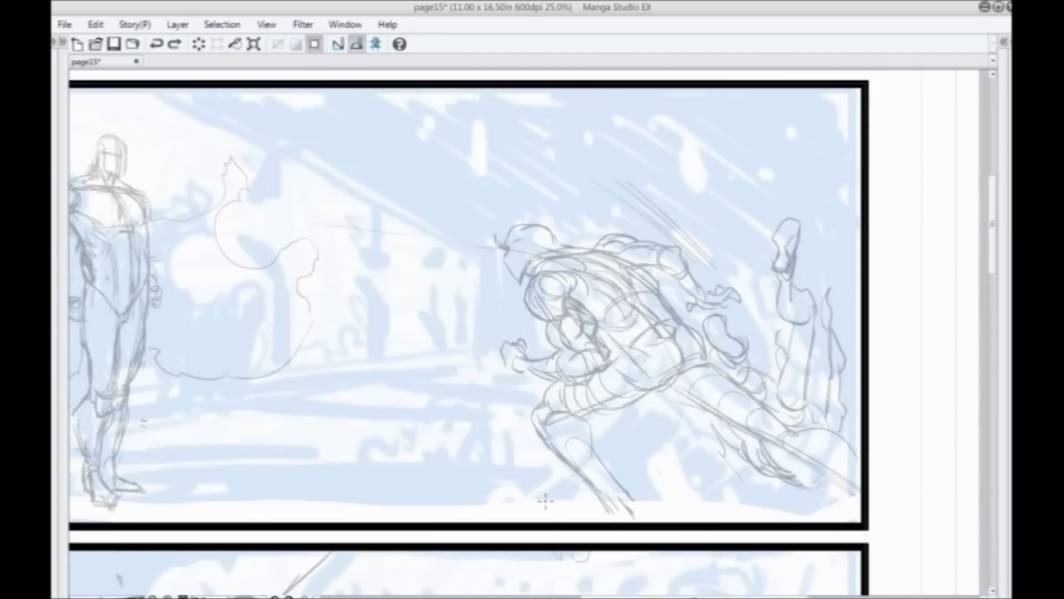
scroll(605, 522, "down", 1)
scroll(605, 523, "up", 1)
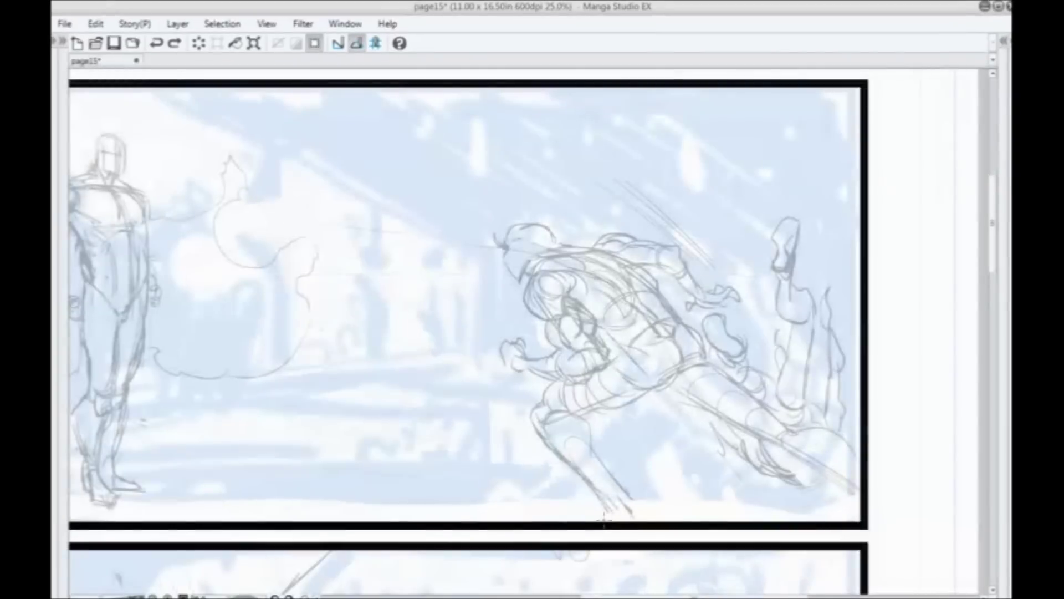
left_click_drag(349, 442, 424, 453)
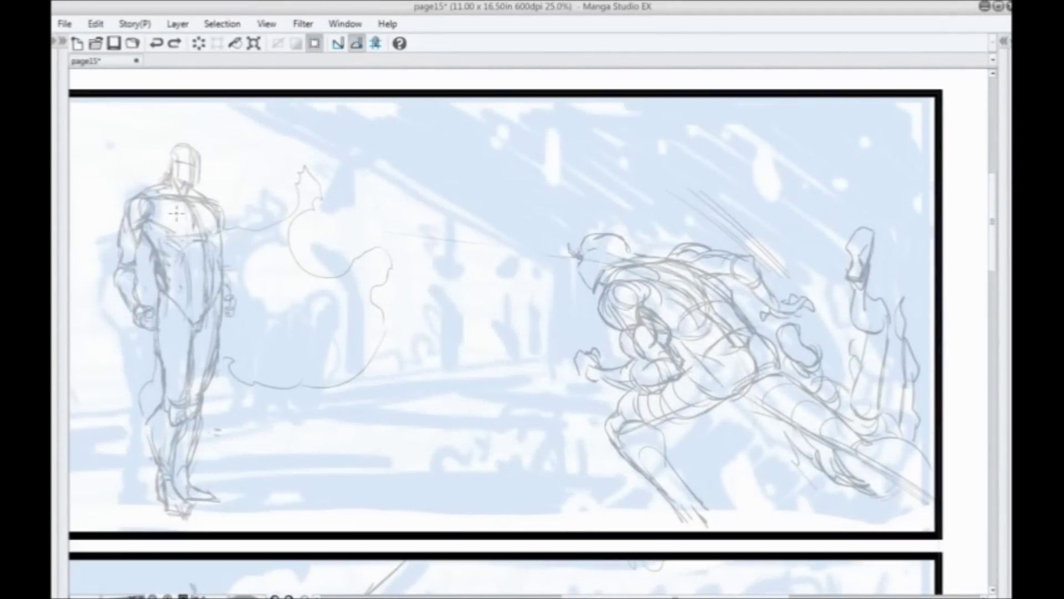
scroll(177, 213, "down", 1)
key("Tab")
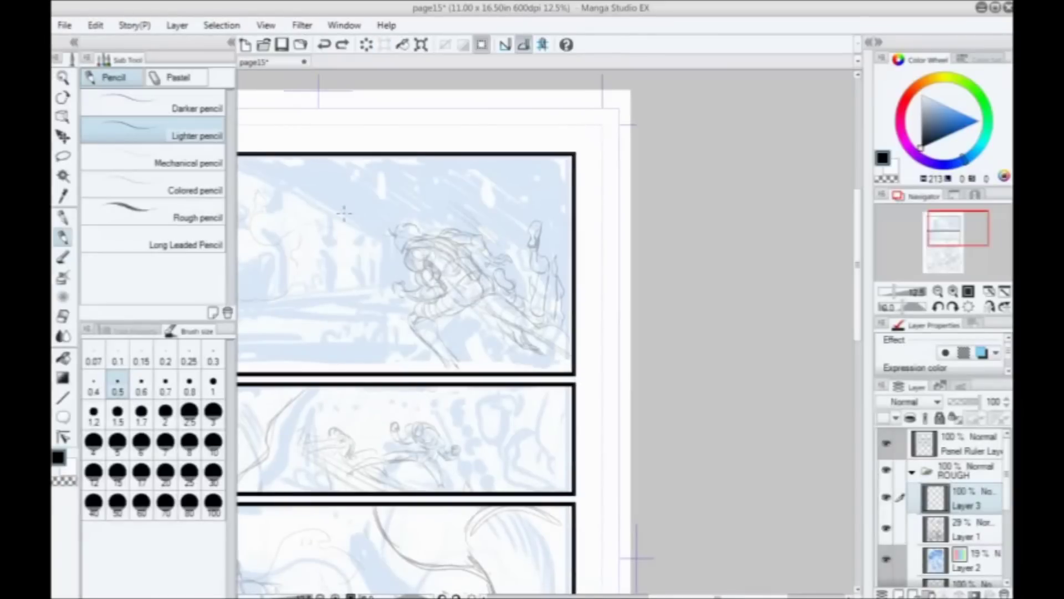
left_click_drag(360, 412, 549, 424)
scroll(310, 294, "down", 1)
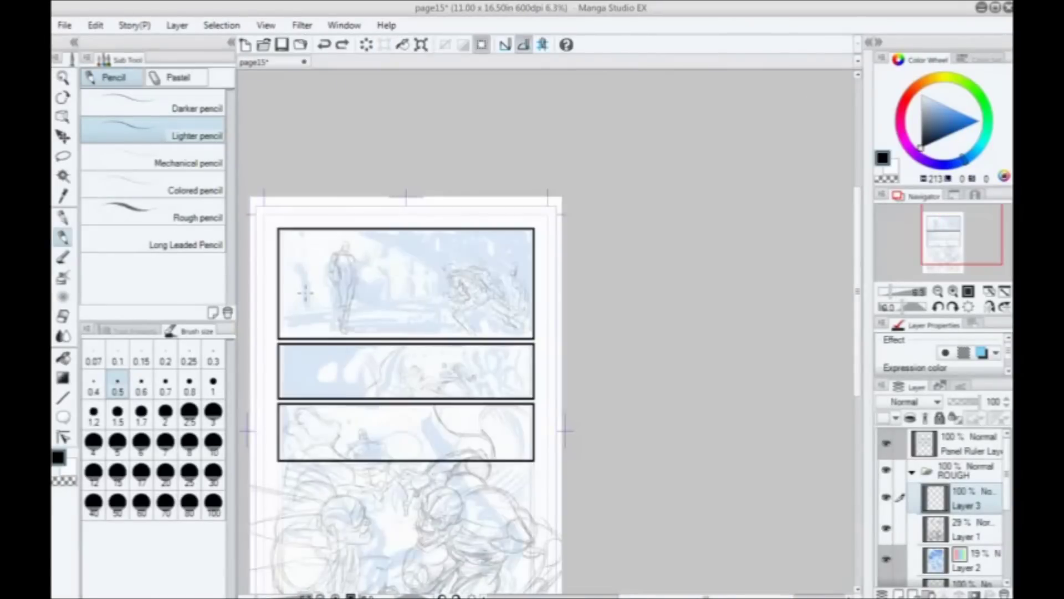
Step: Make Layer 1 active and lasso the lunging figure at the first panel's right end
scroll(308, 291, "up", 1)
left_click_drag(509, 377, 460, 339)
left_click(889, 528)
left_click(889, 529)
left_click(967, 529)
key("m")
mouse_move(727, 345)
left_mouse_down()
mouse_move(729, 326)
mouse_move(497, 192)
mouse_move(617, 355)
left_mouse_up()
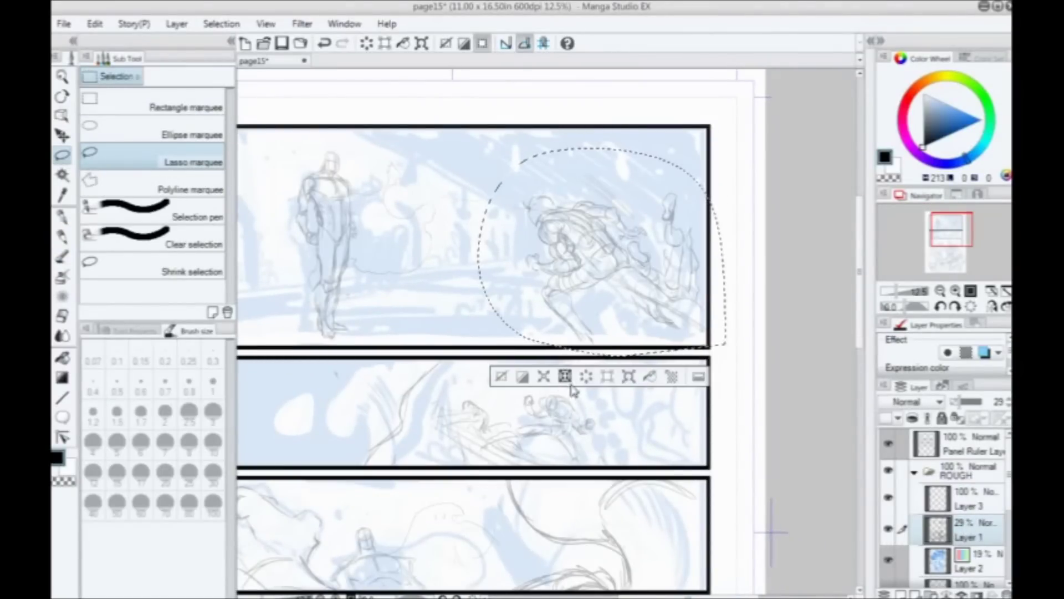
Step: Enlarge, slightly rotate and reposition the lassoed lunging figure within the first panel, apply the transformation and deselect it
left_click(626, 377)
left_click_drag(495, 340, 468, 311)
left_click_drag(389, 96, 428, 126)
mouse_move(481, 322)
left_mouse_down()
mouse_move(480, 294)
mouse_move(487, 345)
mouse_move(494, 290)
mouse_move(491, 335)
mouse_move(480, 335)
left_mouse_up()
left_click_drag(421, 373, 405, 388)
left_click_drag(472, 341, 469, 333)
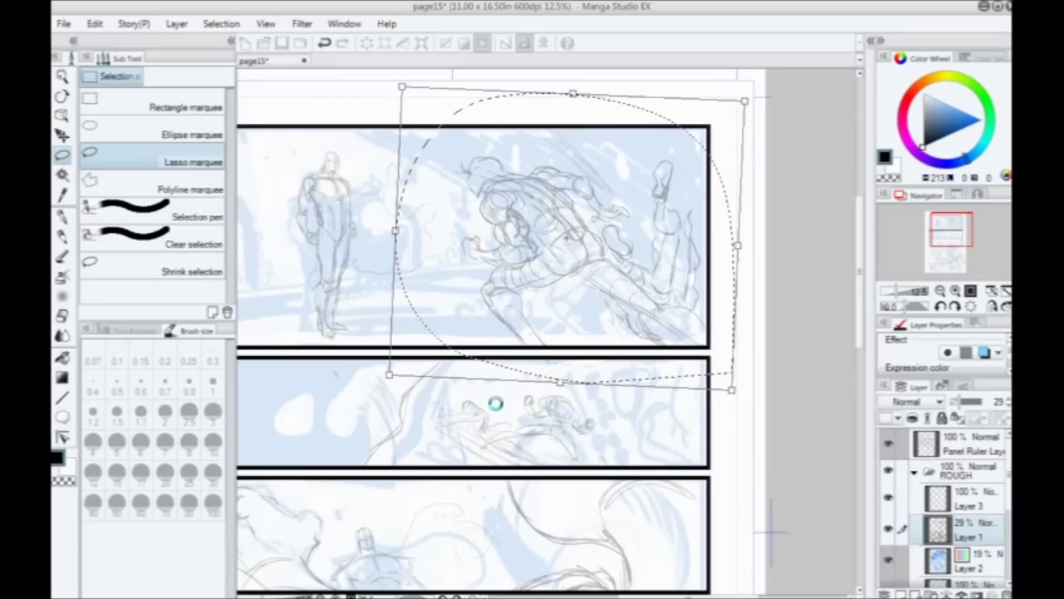
key("Return")
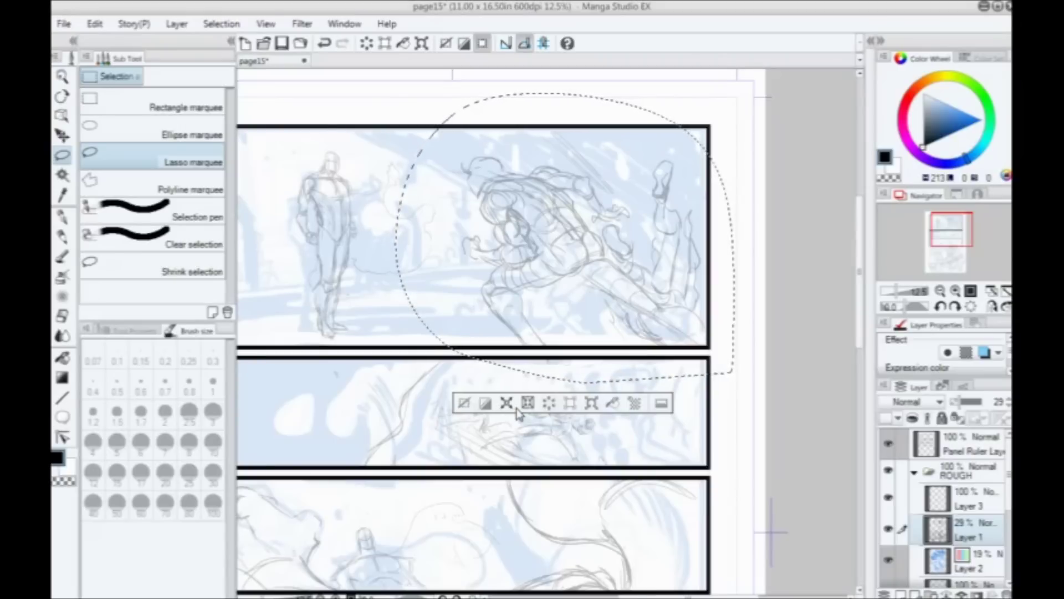
left_click(505, 404)
Step: On Layer 3, pencil the left masked figure's forehead edge and heavy brow shadow with the Lighter pencil at size 0.5
scroll(325, 338, "down", 2)
left_click_drag(326, 336, 412, 309)
scroll(414, 325, "up", 2)
left_click_drag(368, 375, 324, 474)
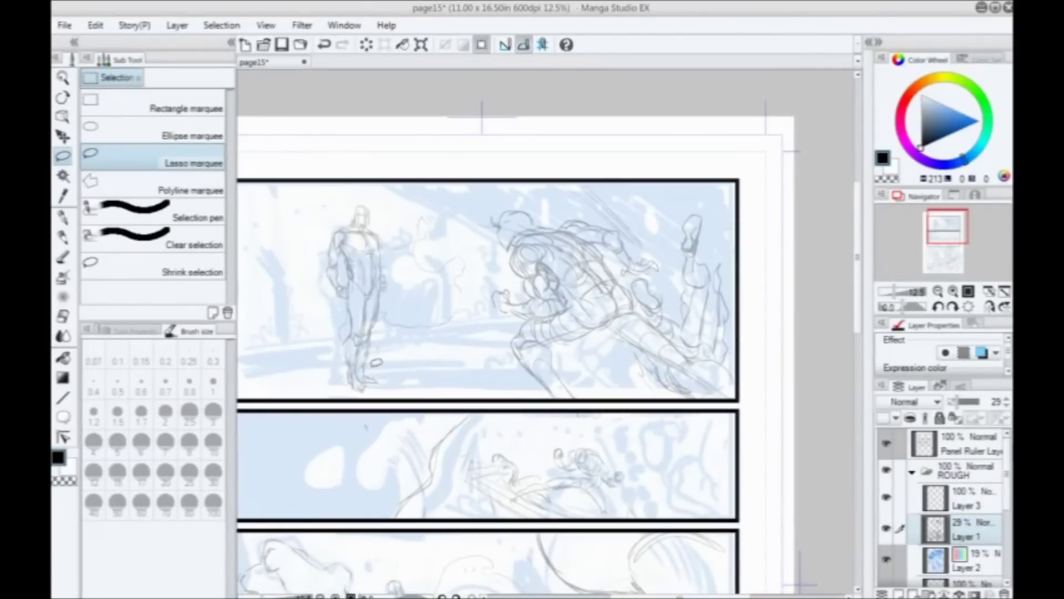
scroll(415, 443, "down", 3)
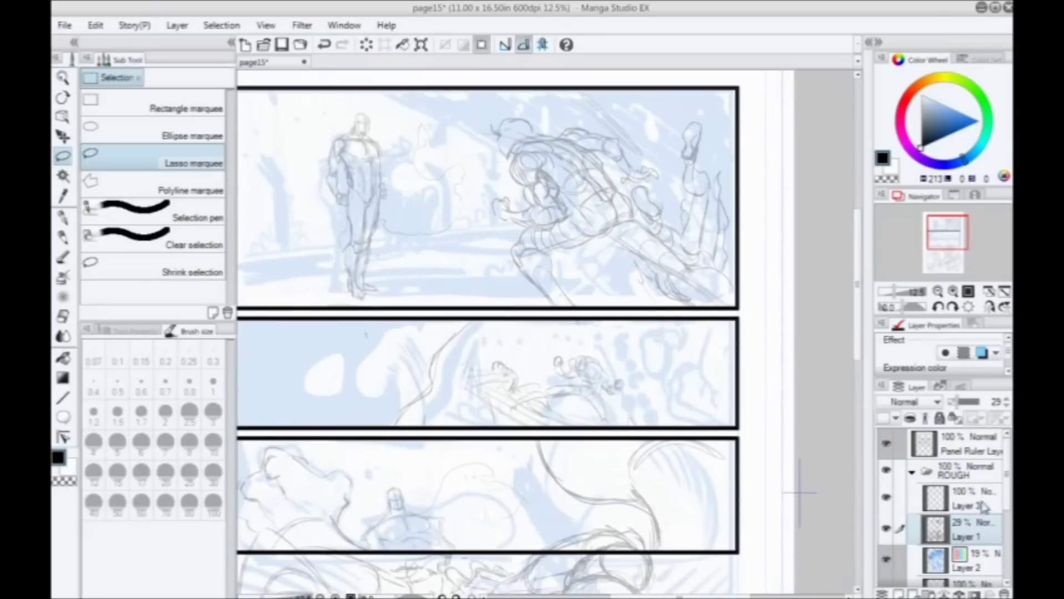
left_click(934, 498)
scroll(428, 385, "down", 10)
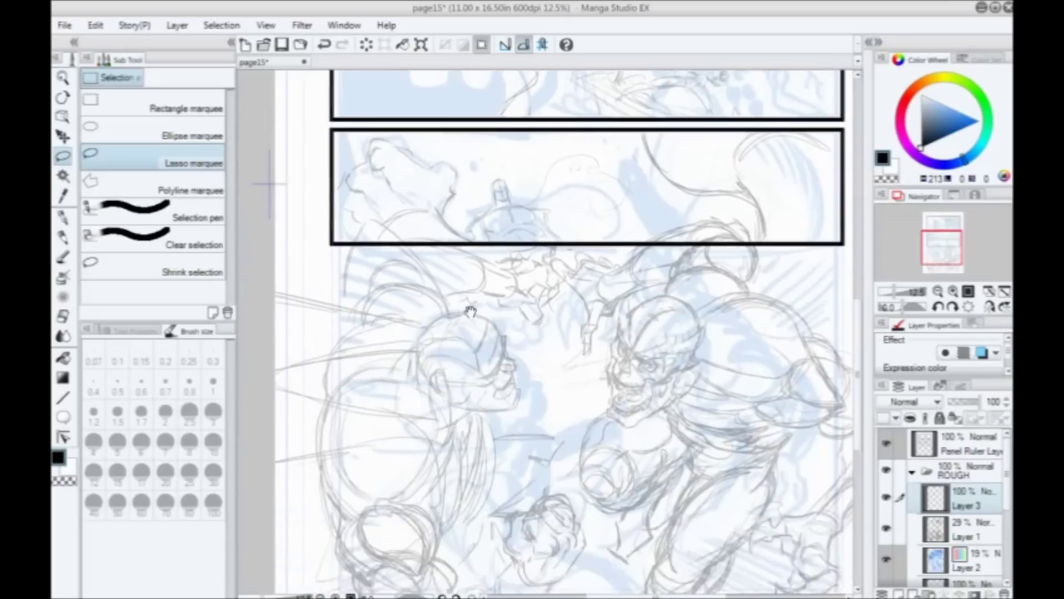
scroll(394, 268, "up", 2)
left_click_drag(451, 384, 393, 380)
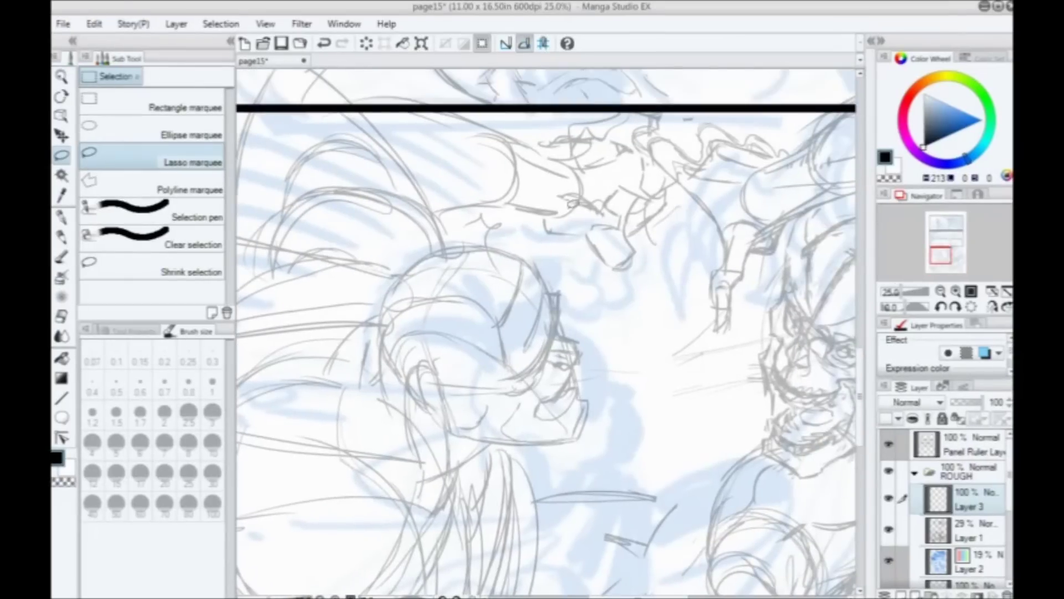
left_click(61, 237)
left_click_drag(554, 317, 548, 305)
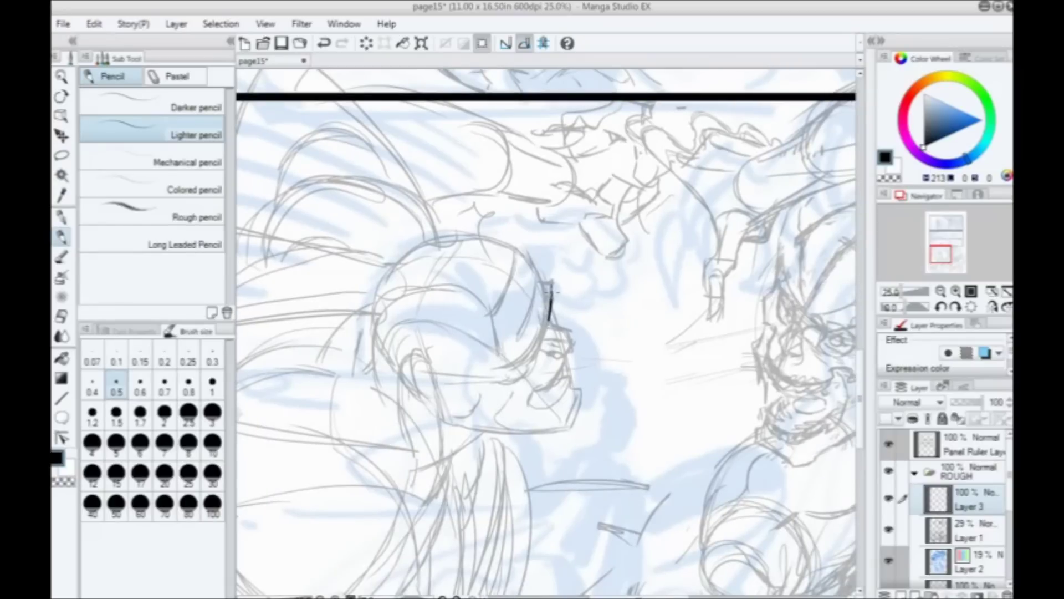
left_click_drag(550, 287, 539, 273)
left_click_drag(543, 327, 527, 375)
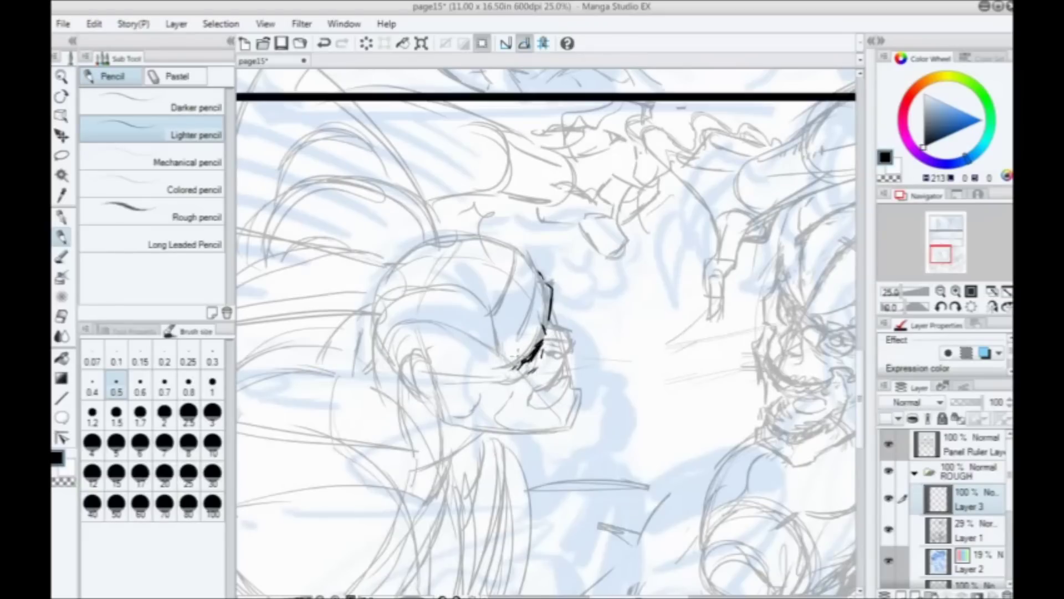
Step: Redo the strokes below the brow and pencil the outline of the left figure's nose
mouse_move(548, 322)
left_mouse_down()
mouse_move(590, 332)
mouse_move(594, 365)
left_mouse_up()
key("ctrl+z")
key("ctrl+z")
mouse_move(570, 328)
left_mouse_down()
mouse_move(576, 339)
mouse_move(560, 354)
left_mouse_up()
Step: Refine the left figure's nostril and the small creases beside the nose
left_click(955, 307)
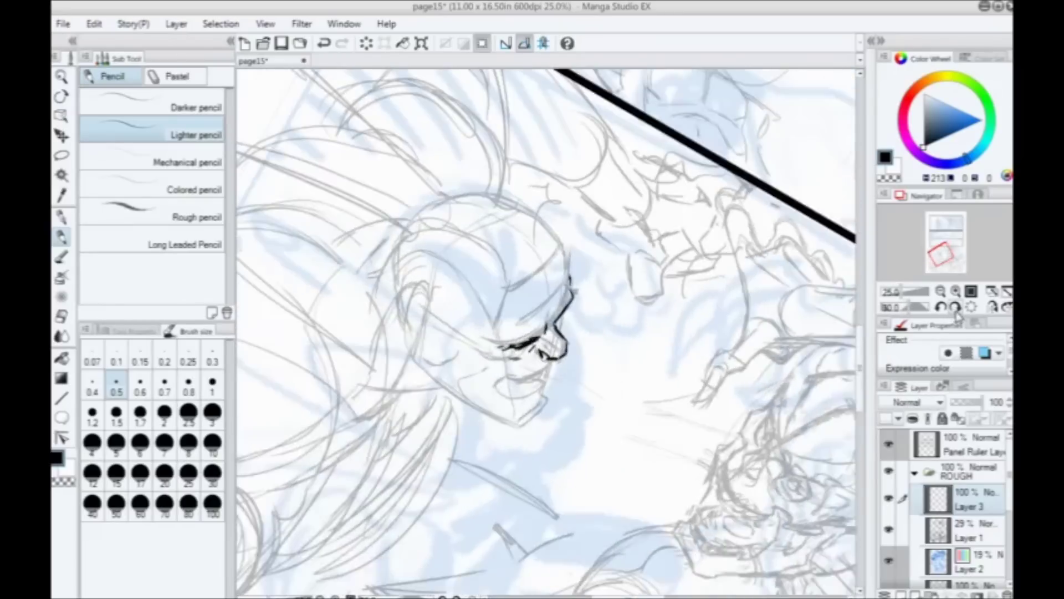
left_click(955, 308)
key("ctrl+z")
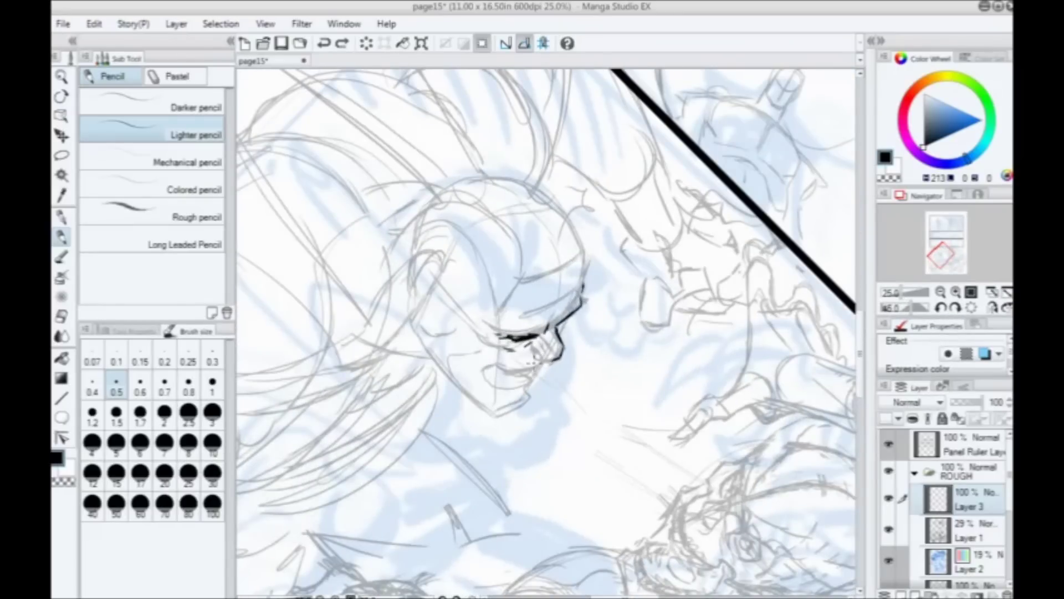
key("ctrl+z")
key("ctrl+y")
mouse_move(554, 331)
left_mouse_down()
mouse_move(562, 353)
mouse_move(536, 365)
mouse_move(552, 356)
left_mouse_up()
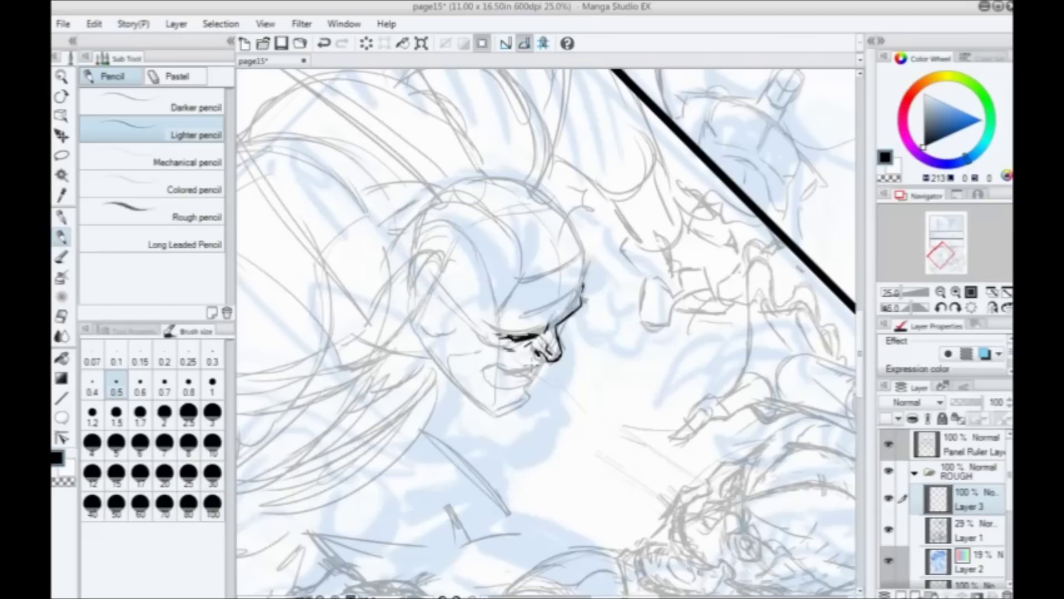
Step: Pencil the left figure's open, gritted mouth and lips, and outline the chin and jaw
left_click_drag(547, 362, 481, 365)
mouse_move(484, 377)
left_mouse_down()
mouse_move(490, 391)
mouse_move(528, 386)
left_mouse_up()
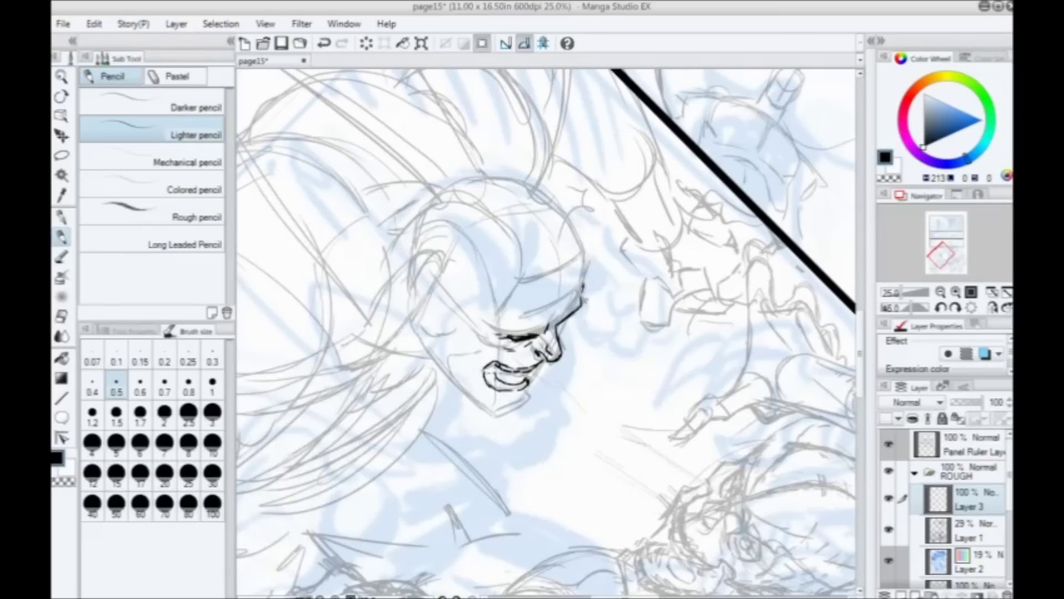
mouse_move(487, 377)
left_mouse_down()
mouse_move(510, 390)
mouse_move(522, 373)
mouse_move(532, 382)
mouse_move(523, 409)
mouse_move(487, 415)
mouse_move(442, 370)
mouse_move(466, 380)
left_mouse_up()
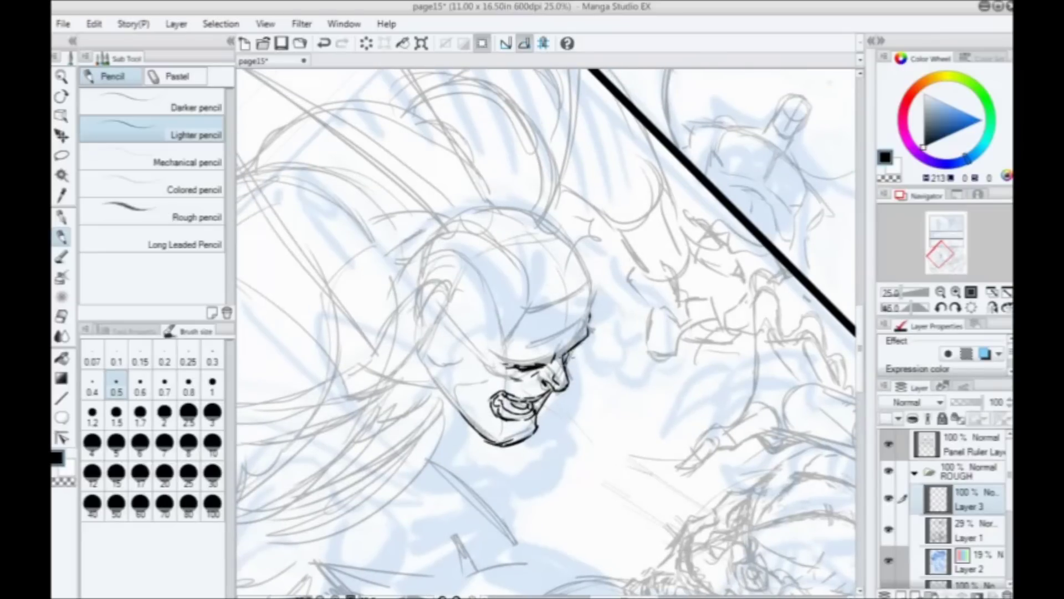
Step: Pencil the left figure's cheek line and back of the jaw, and strengthen the eye and brow strokes
mouse_move(510, 383)
left_mouse_down()
mouse_move(448, 370)
mouse_move(420, 354)
left_mouse_up()
left_click_drag(465, 426, 426, 370)
mouse_move(494, 393)
left_mouse_down()
mouse_move(485, 406)
mouse_move(516, 426)
left_mouse_up()
left_click_drag(536, 355, 501, 363)
left_click_drag(526, 369, 575, 342)
left_click_drag(566, 349, 585, 329)
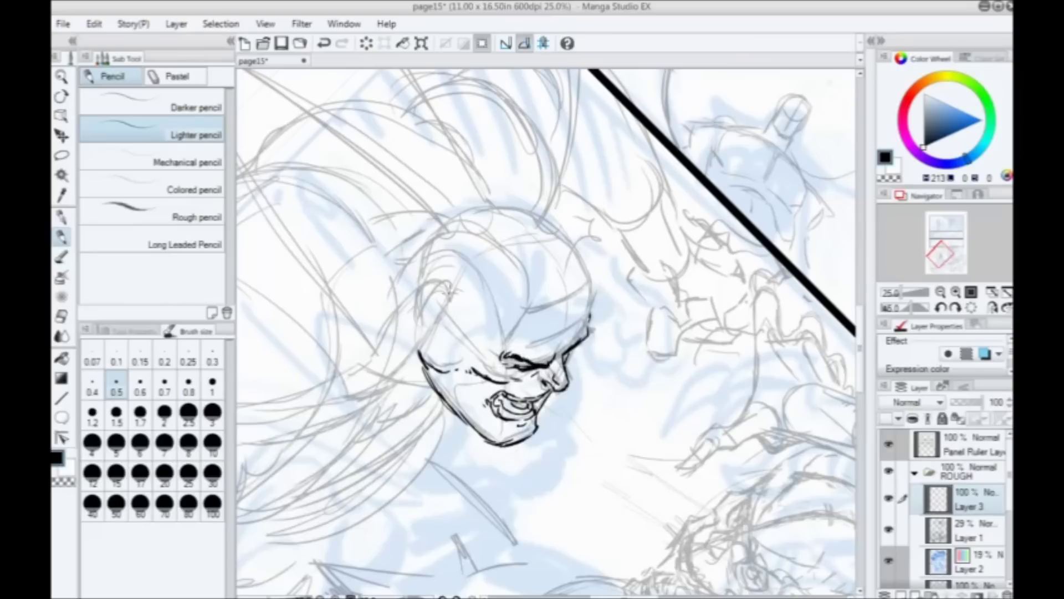
Step: Pencil the mask's edge from the nose across the cheek to the jaw, and add strokes around the brow
left_click_drag(447, 240, 463, 231)
left_click_drag(558, 355, 567, 368)
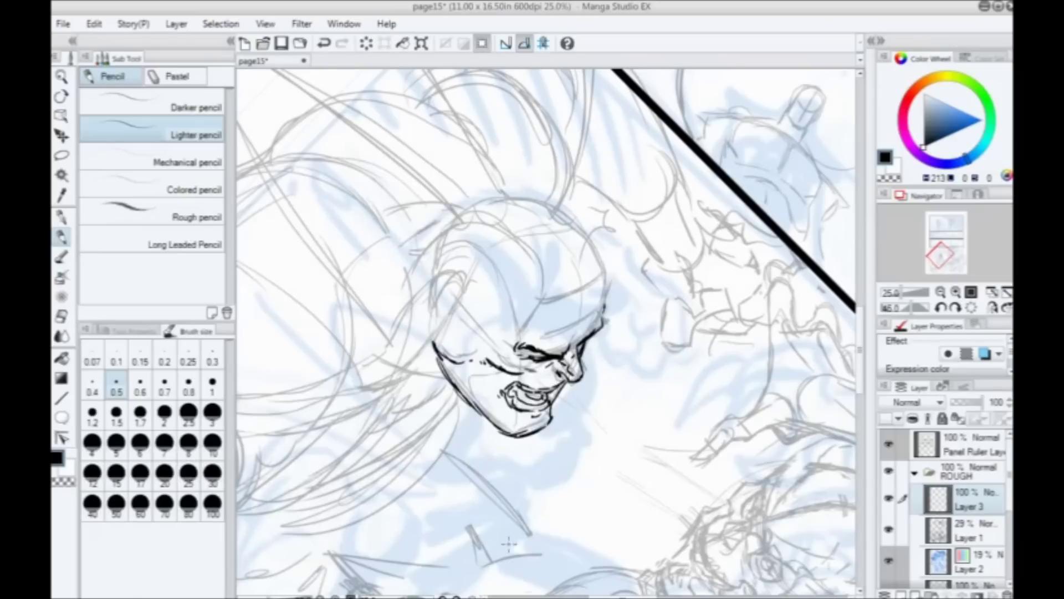
left_click_drag(458, 322, 478, 368)
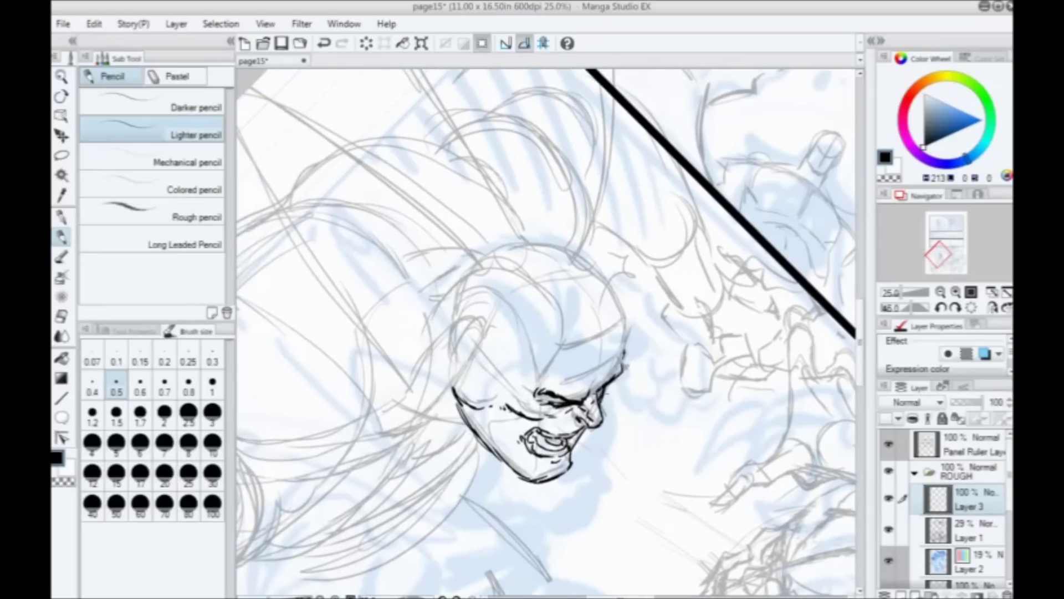
mouse_move(593, 406)
left_mouse_down()
mouse_move(531, 425)
mouse_move(499, 411)
mouse_move(473, 426)
mouse_move(552, 414)
left_mouse_up()
mouse_move(567, 410)
left_mouse_down()
mouse_move(533, 417)
mouse_move(520, 409)
mouse_move(533, 398)
left_mouse_up()
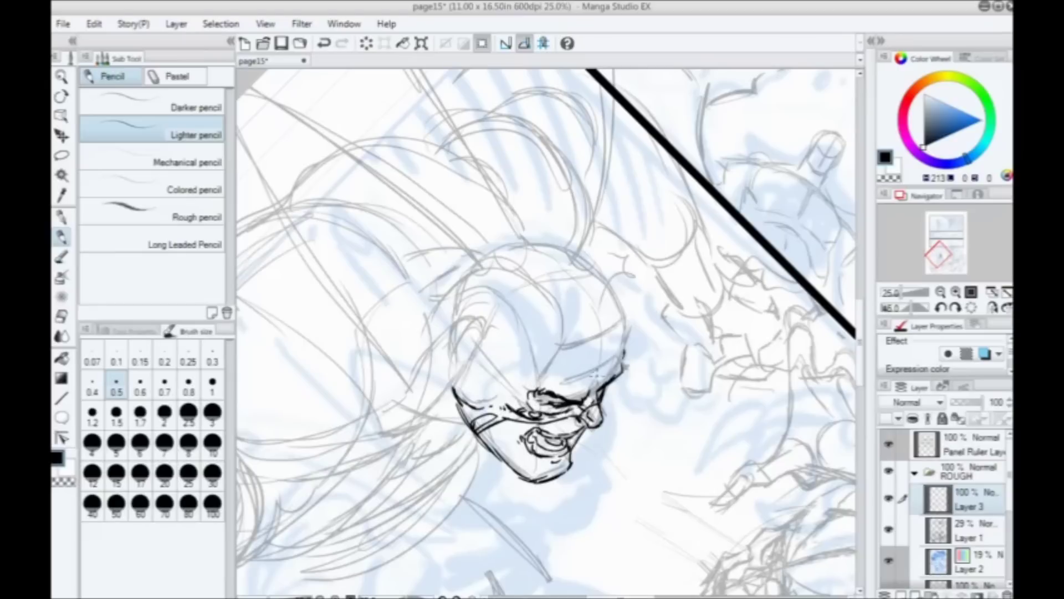
left_click_drag(603, 361, 598, 391)
Step: Redraw the tip of the left figure's nose and refine the lines around the mouth and chin
left_click(955, 308)
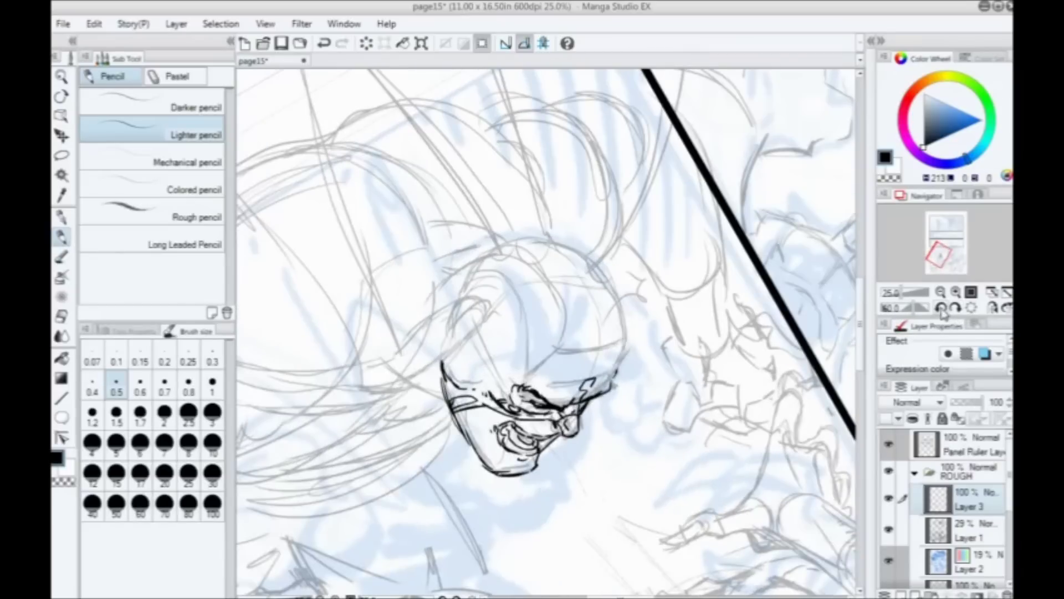
left_click(942, 308)
left_click(942, 309)
left_click(942, 308)
left_click(942, 308)
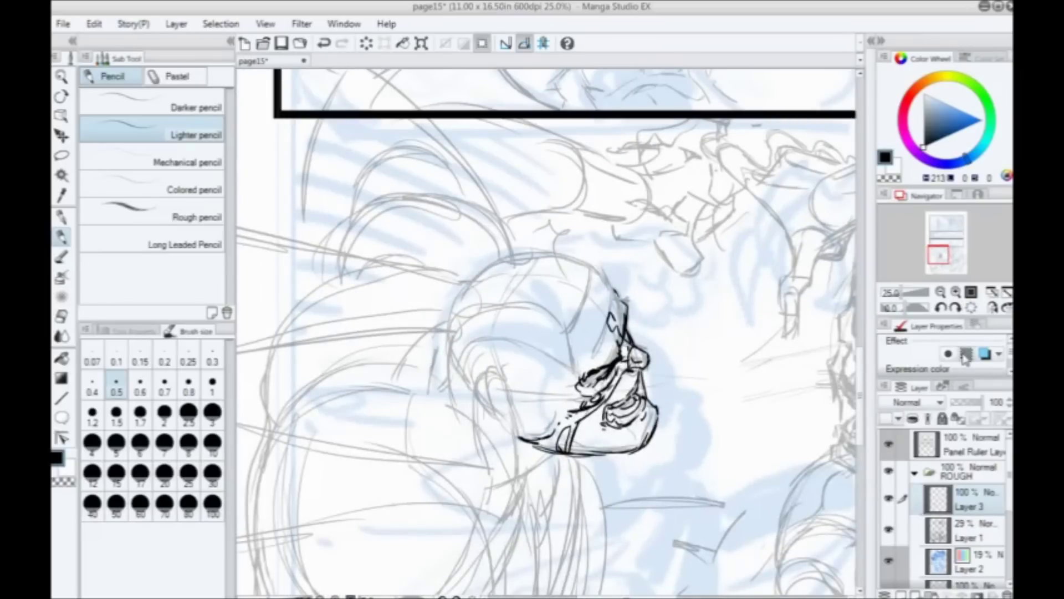
left_click_drag(464, 401, 433, 318)
scroll(387, 273, "down", 2)
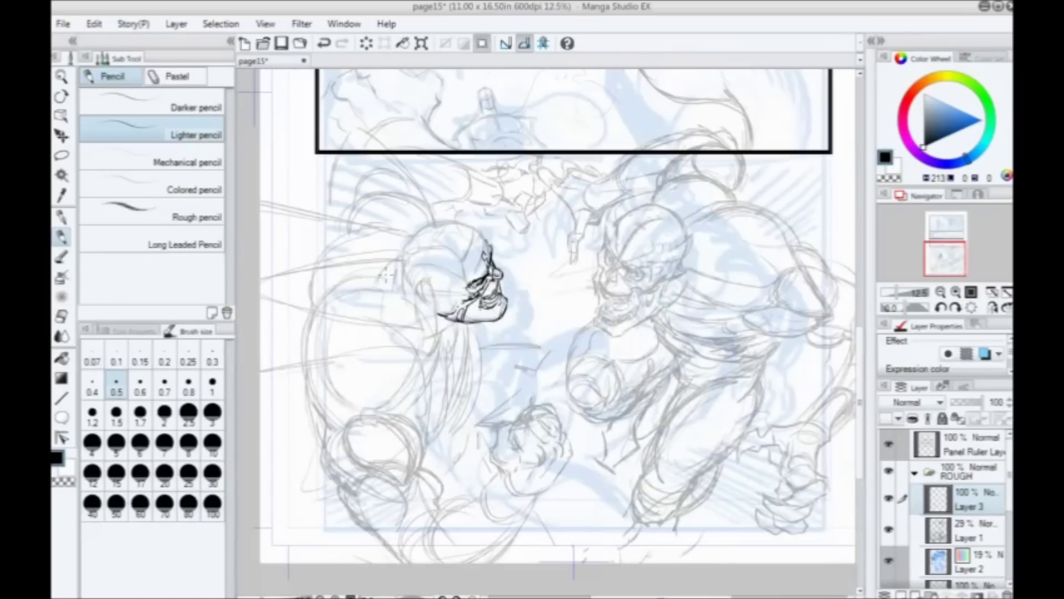
scroll(388, 274, "up", 2)
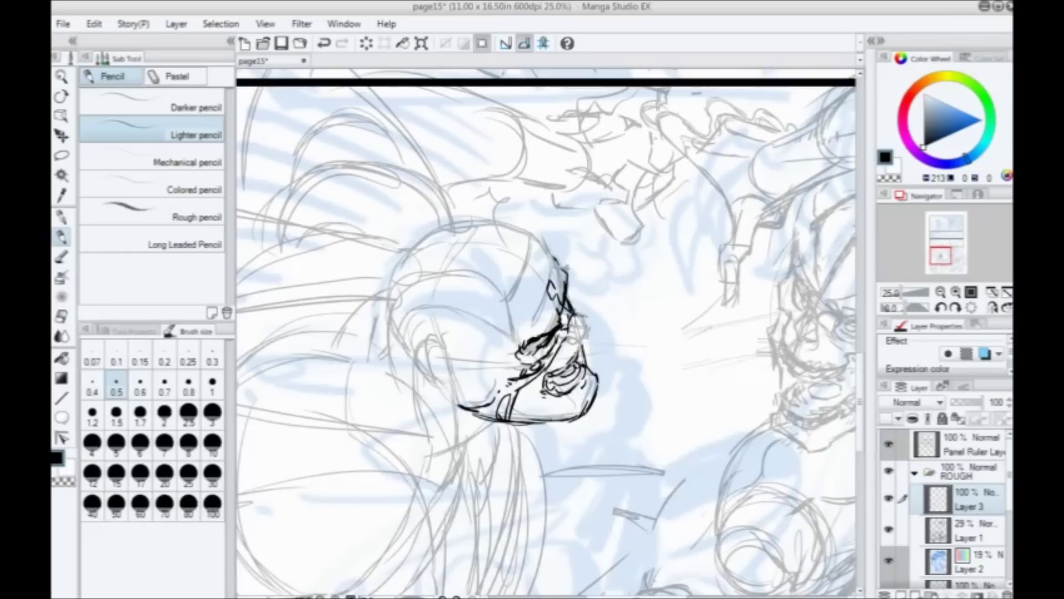
mouse_move(572, 315)
left_mouse_down()
mouse_move(594, 333)
mouse_move(568, 341)
mouse_move(576, 348)
left_mouse_up()
left_click(993, 307)
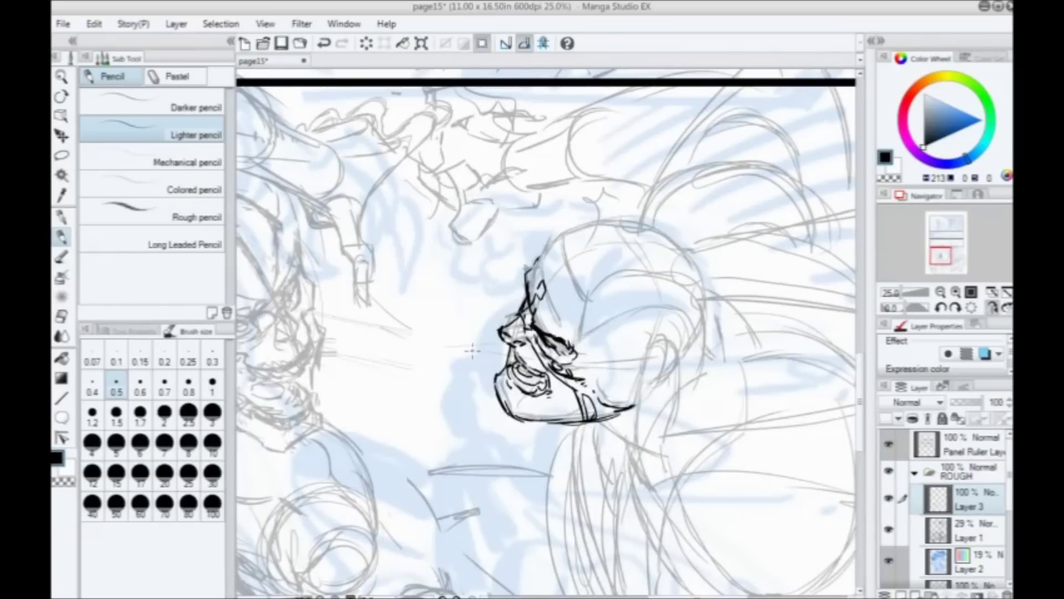
mouse_move(502, 383)
left_mouse_down()
mouse_move(532, 413)
mouse_move(558, 417)
mouse_move(569, 386)
left_mouse_up()
left_click(990, 309)
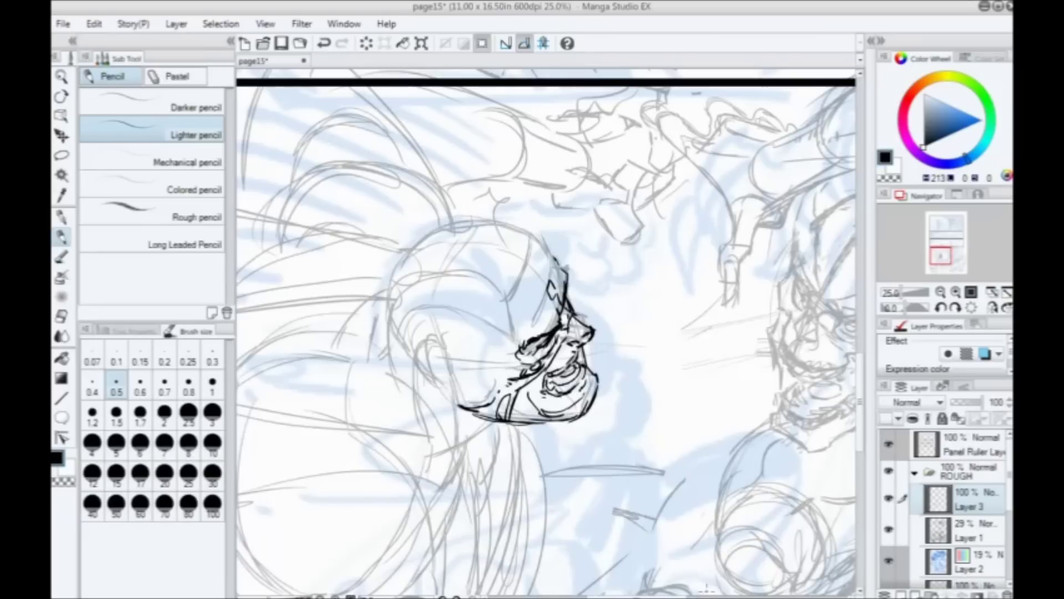
Step: Pencil the left figure's skull outline, the mask's edge at the temple, and the ear
mouse_move(514, 325)
left_mouse_down()
mouse_move(517, 342)
mouse_move(499, 299)
left_mouse_up()
mouse_move(557, 265)
left_mouse_down()
mouse_move(537, 236)
mouse_move(483, 222)
mouse_move(432, 231)
mouse_move(392, 272)
left_mouse_up()
mouse_move(430, 230)
left_mouse_down()
mouse_move(399, 277)
mouse_move(388, 332)
left_mouse_up()
mouse_move(469, 402)
left_mouse_down()
mouse_move(459, 424)
mouse_move(444, 344)
mouse_move(434, 333)
mouse_move(410, 337)
mouse_move(429, 383)
mouse_move(452, 374)
mouse_move(417, 346)
mouse_move(435, 370)
mouse_move(438, 361)
left_mouse_up()
mouse_move(428, 334)
left_mouse_down()
mouse_move(443, 333)
mouse_move(455, 360)
mouse_move(468, 355)
mouse_move(454, 402)
mouse_move(438, 327)
mouse_move(430, 341)
mouse_move(505, 374)
mouse_move(513, 364)
mouse_move(488, 379)
left_mouse_up()
left_click_drag(484, 380, 481, 384)
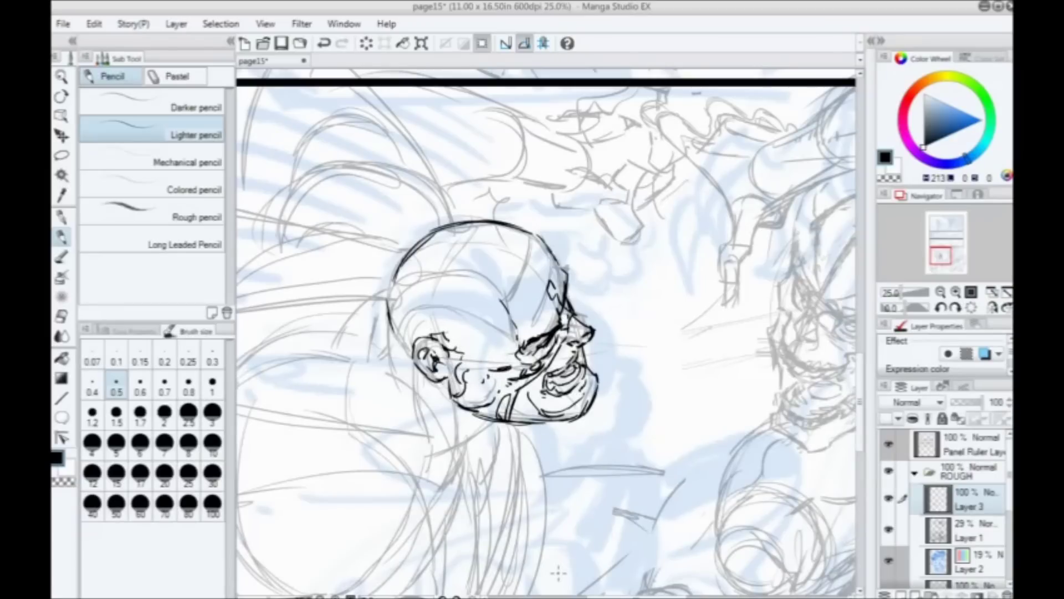
Step: Darken the mask strap along the jaw and pencil the seam and curved edge across the head
left_click_drag(539, 366, 514, 424)
mouse_move(531, 236)
left_mouse_down()
mouse_move(510, 285)
mouse_move(405, 288)
mouse_move(393, 309)
mouse_move(411, 349)
left_mouse_up()
key("space")
left_click_drag(356, 427, 438, 302)
left_click_drag(506, 303, 328, 446)
key("ctrl+minus")
scroll(546, 327, "up", 3)
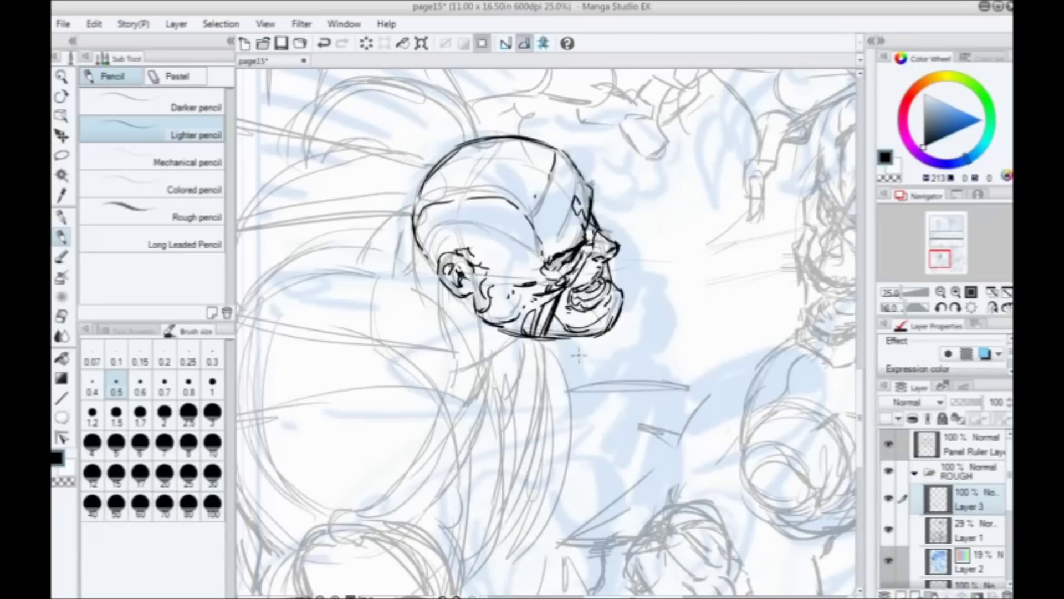
Step: Try a stroke beside the face with the Smooth India ink brush at size 0.8
left_click(61, 259)
mouse_move(698, 164)
left_mouse_down()
mouse_move(657, 304)
mouse_move(635, 337)
mouse_move(638, 398)
mouse_move(610, 380)
left_mouse_up()
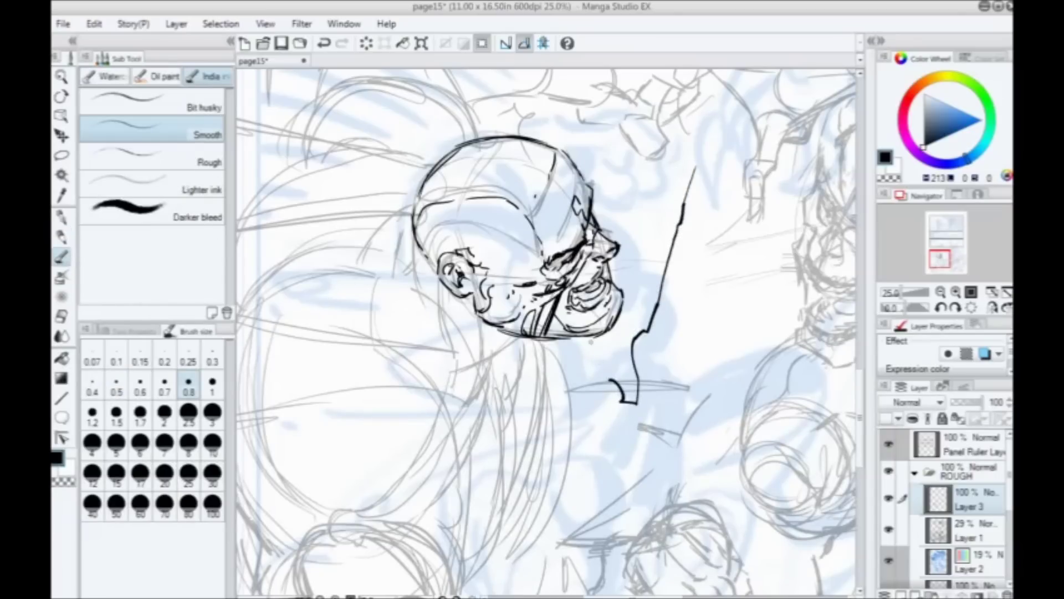
key("ctrl+z")
Step: Tint Layer 3 blue, hide Layer 1, and add a new layer above Layer 3 for inking
left_click_drag(621, 311, 574, 346)
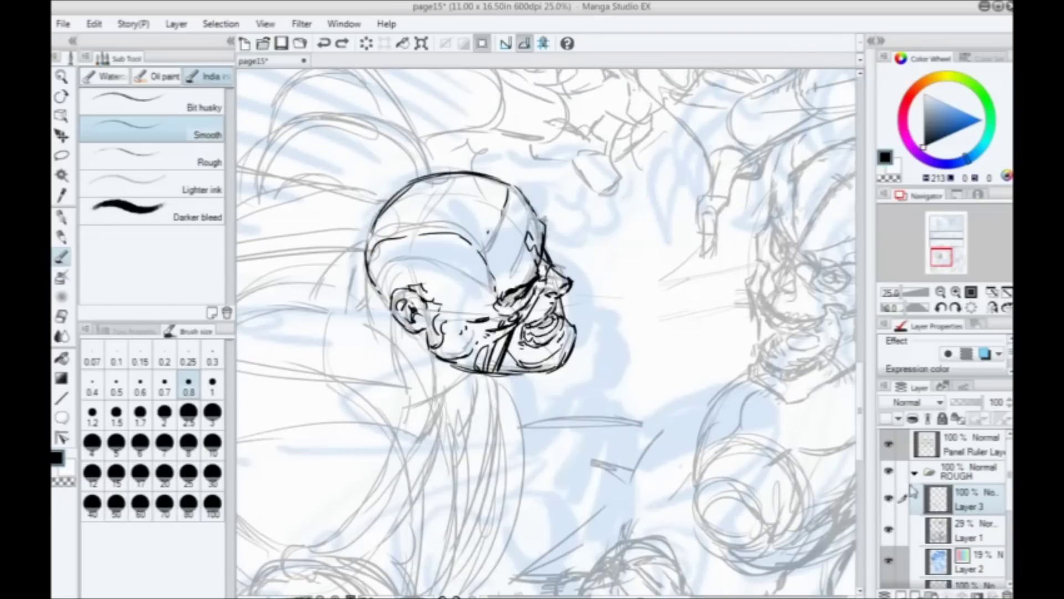
left_click(986, 354)
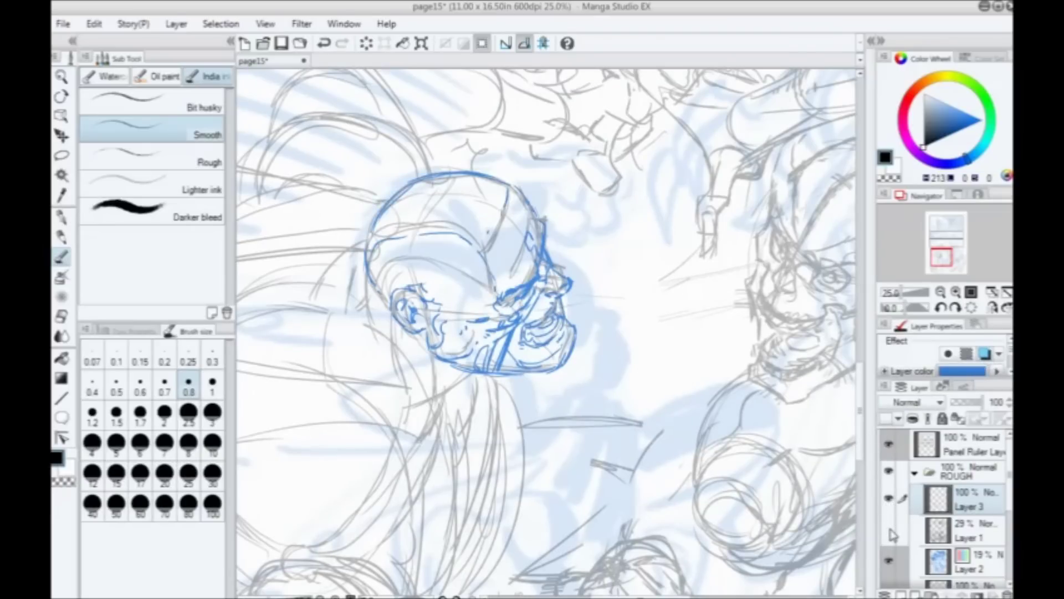
left_click(889, 528)
left_click(900, 593)
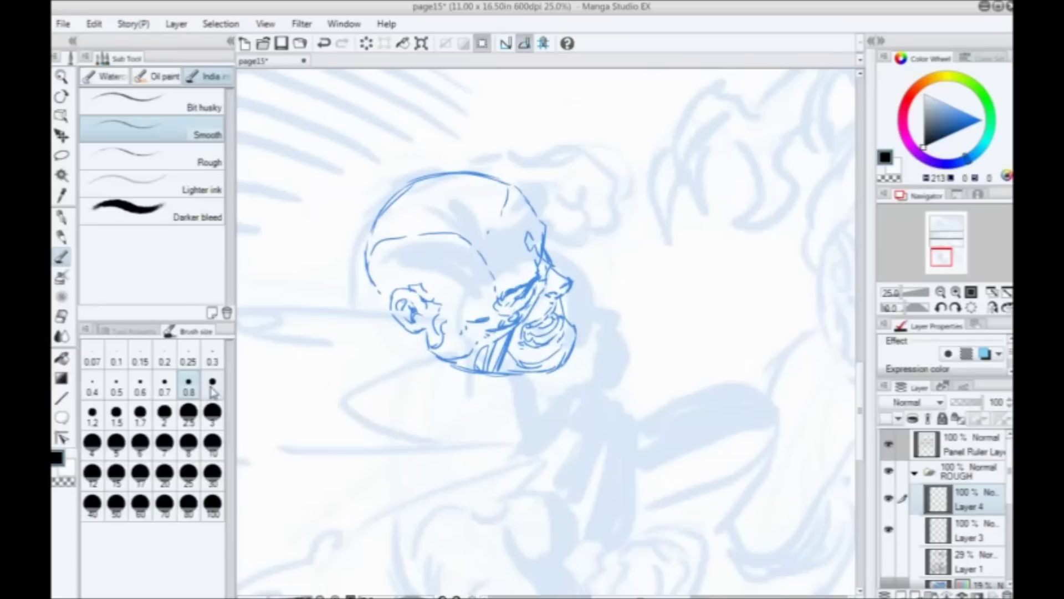
Step: On Layer 4, draw a small arrow beside the head and ink the contour of the skull, nose, chin and jaw
key("ctrl+plus")
left_click_drag(465, 270, 512, 316)
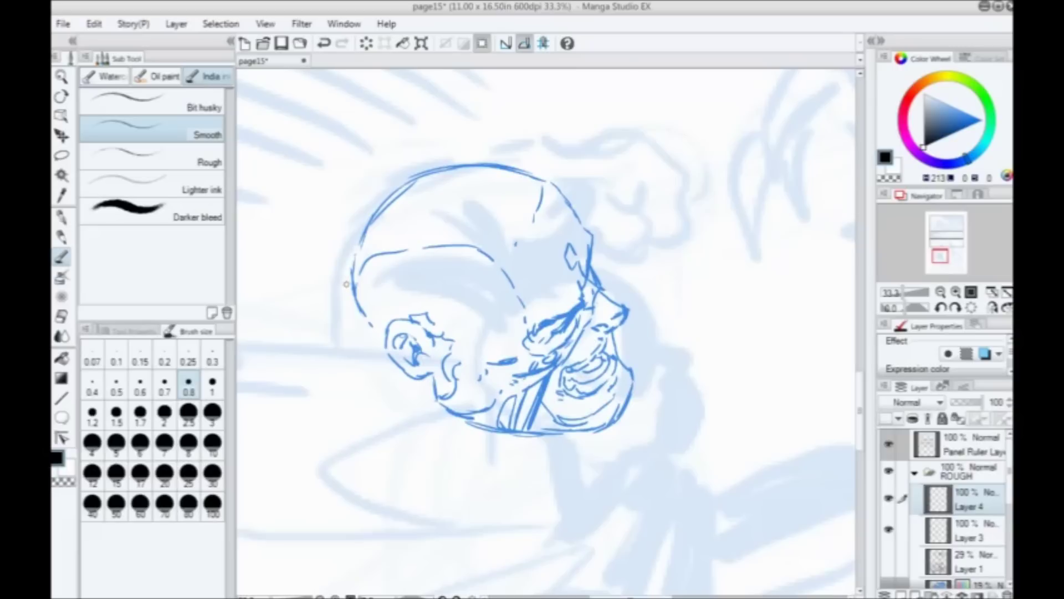
mouse_move(653, 117)
left_mouse_down()
mouse_move(659, 143)
mouse_move(629, 127)
left_mouse_up()
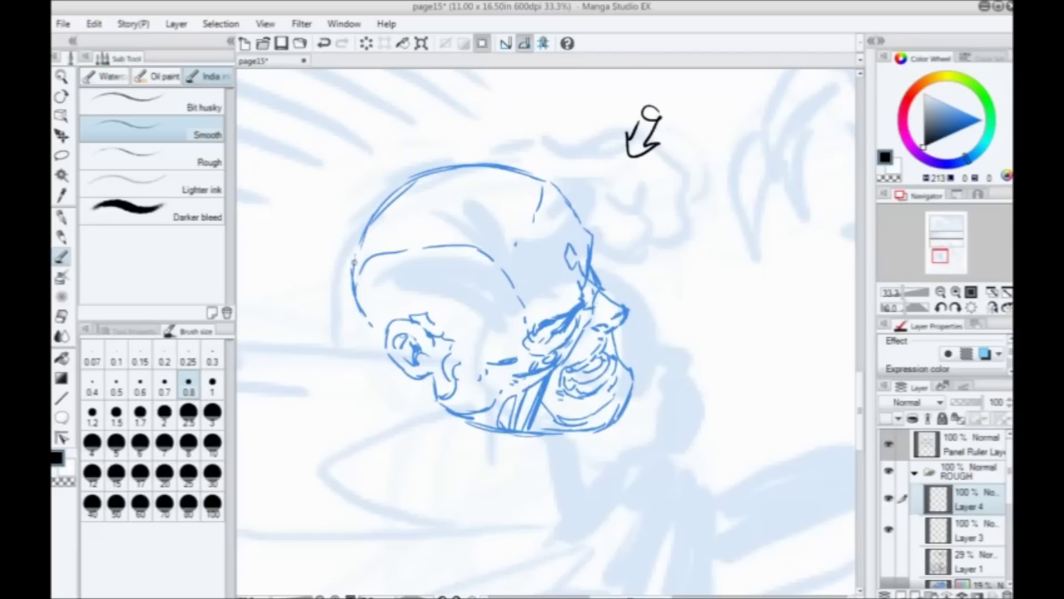
mouse_move(355, 265)
left_mouse_down()
mouse_move(398, 188)
mouse_move(470, 165)
mouse_move(556, 191)
mouse_move(592, 237)
mouse_move(587, 279)
left_mouse_up()
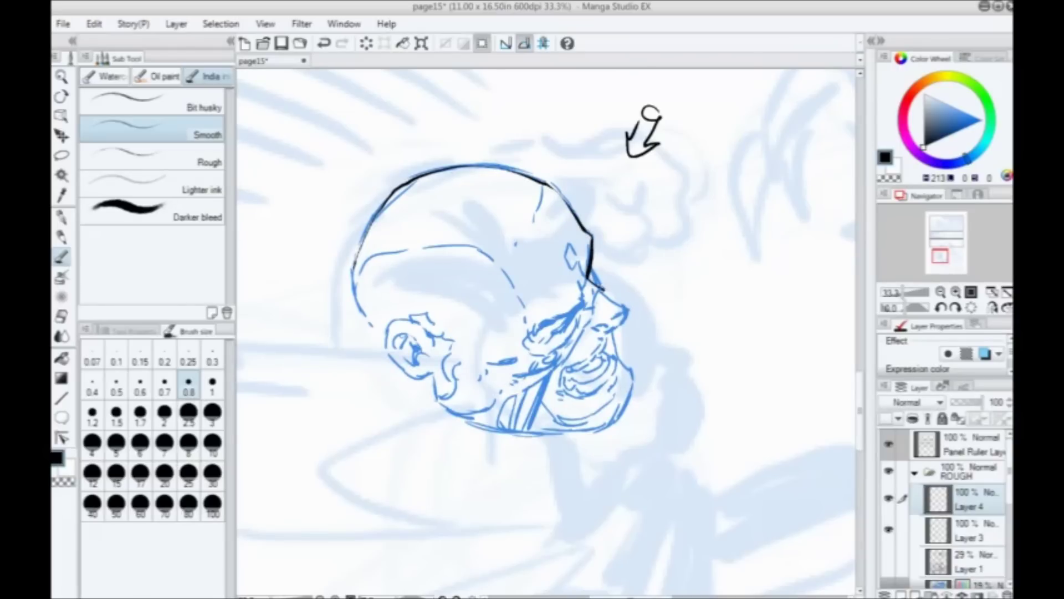
mouse_move(603, 292)
left_mouse_down()
mouse_move(626, 315)
mouse_move(623, 328)
mouse_move(602, 317)
mouse_move(600, 336)
mouse_move(617, 362)
left_mouse_up()
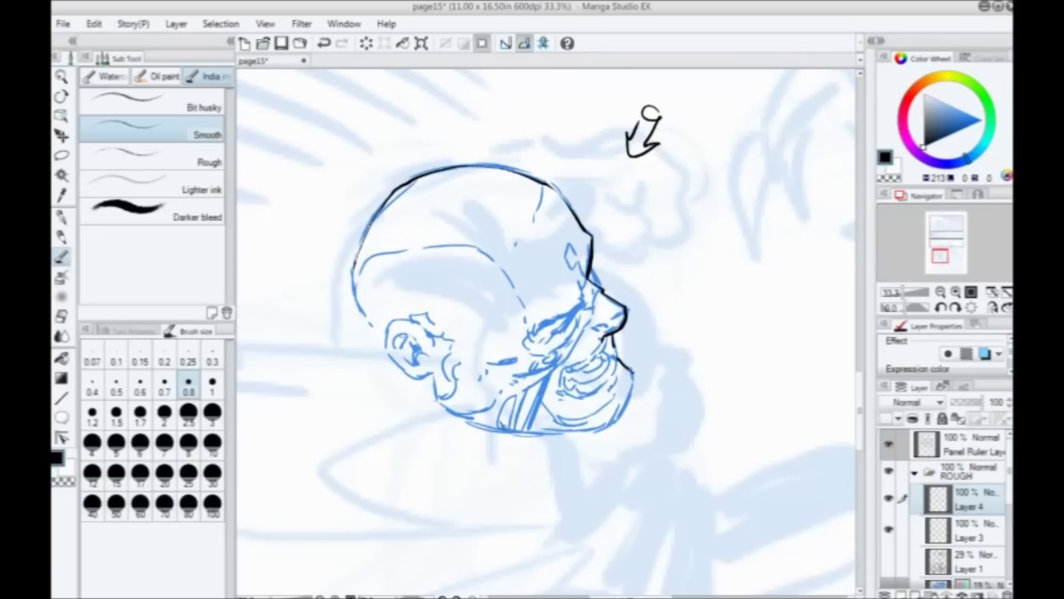
mouse_move(630, 386)
left_mouse_down()
mouse_move(618, 427)
mouse_move(602, 429)
mouse_move(505, 433)
mouse_move(436, 382)
left_mouse_up()
Step: Ink the left figure's heavy brow and eye, then the gritted mouth and the creases below the nose
left_click_drag(571, 318, 538, 345)
left_click_drag(581, 306, 525, 341)
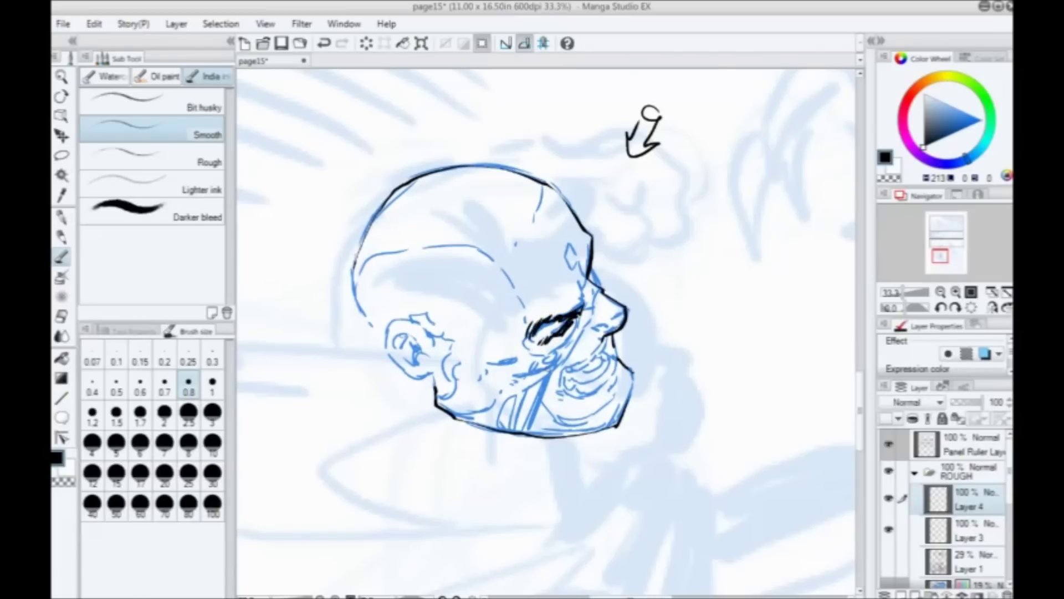
mouse_move(592, 350)
left_mouse_down()
mouse_move(564, 374)
mouse_move(562, 392)
mouse_move(599, 395)
mouse_move(614, 359)
left_mouse_up()
mouse_move(570, 386)
left_mouse_down()
mouse_move(606, 363)
mouse_move(573, 393)
left_mouse_up()
left_click_drag(587, 362, 580, 366)
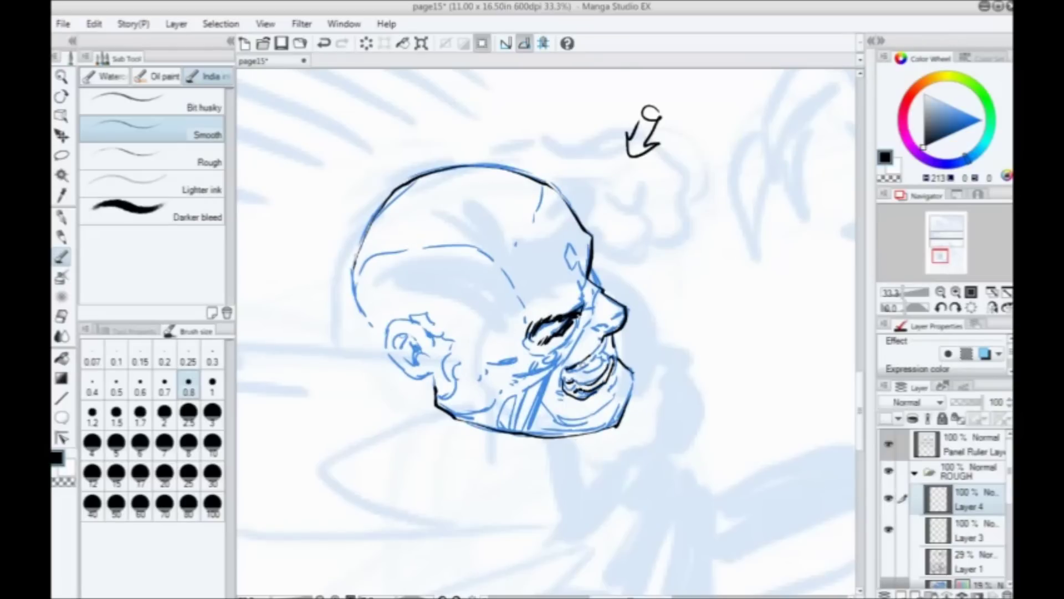
left_click_drag(612, 334, 602, 351)
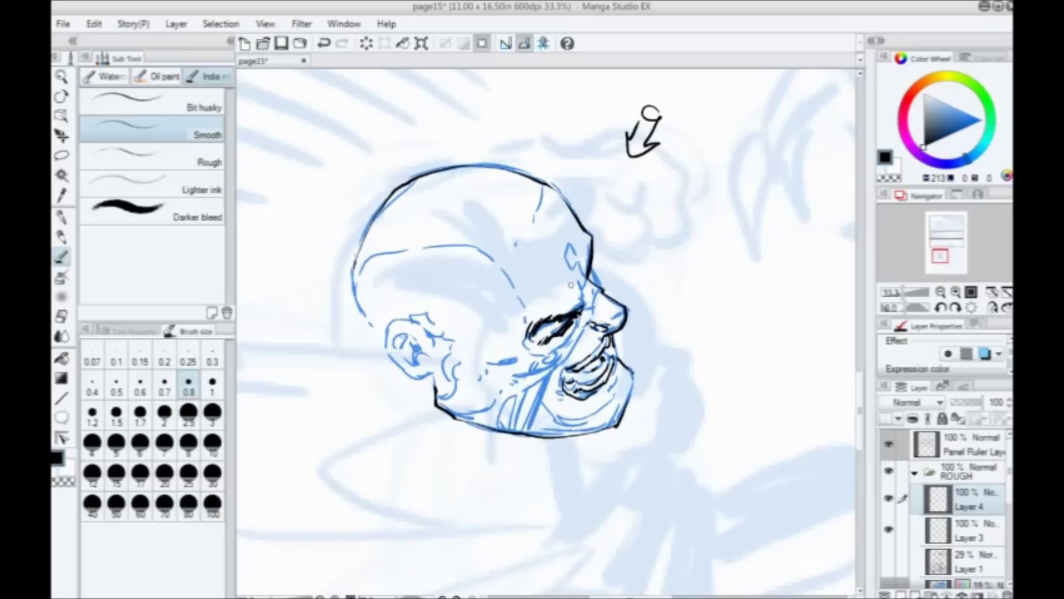
Step: Ink the mask's edge across the cheek and jaw, the small forehead mark, and the start of the ear
mouse_move(592, 294)
left_mouse_down()
mouse_move(581, 337)
mouse_move(507, 430)
left_mouse_up()
left_click_drag(519, 390, 471, 425)
mouse_move(553, 356)
left_mouse_down()
mouse_move(527, 360)
mouse_move(546, 319)
left_mouse_up()
left_click_drag(579, 259, 576, 293)
left_click_drag(399, 327, 398, 347)
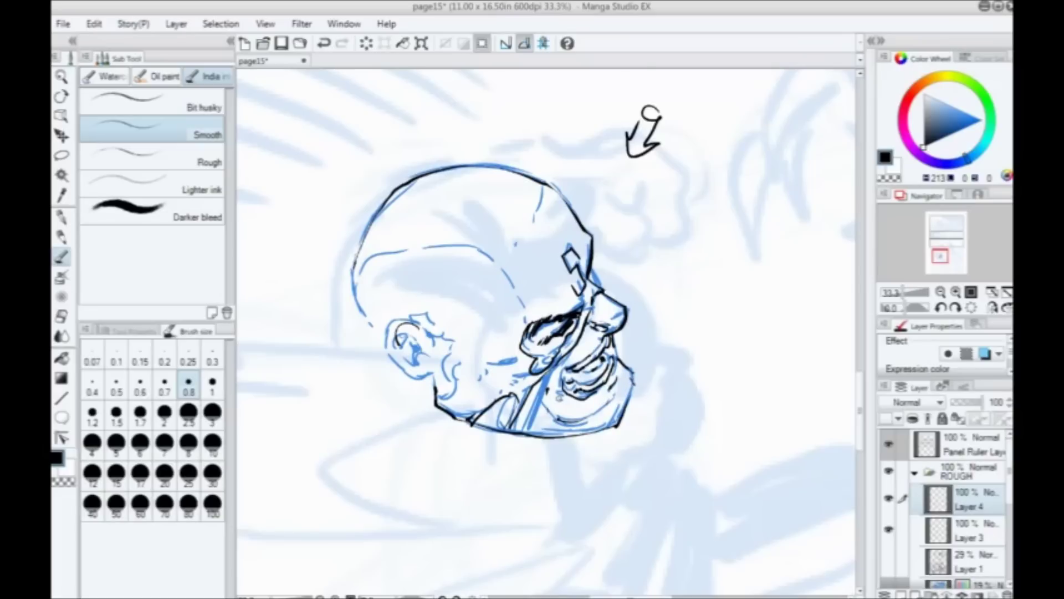
Step: Hide Layer 3 and ink the curved edge on the side of the head with a thick line and tapering hatching
left_click(888, 529)
left_click_drag(676, 474, 649, 457)
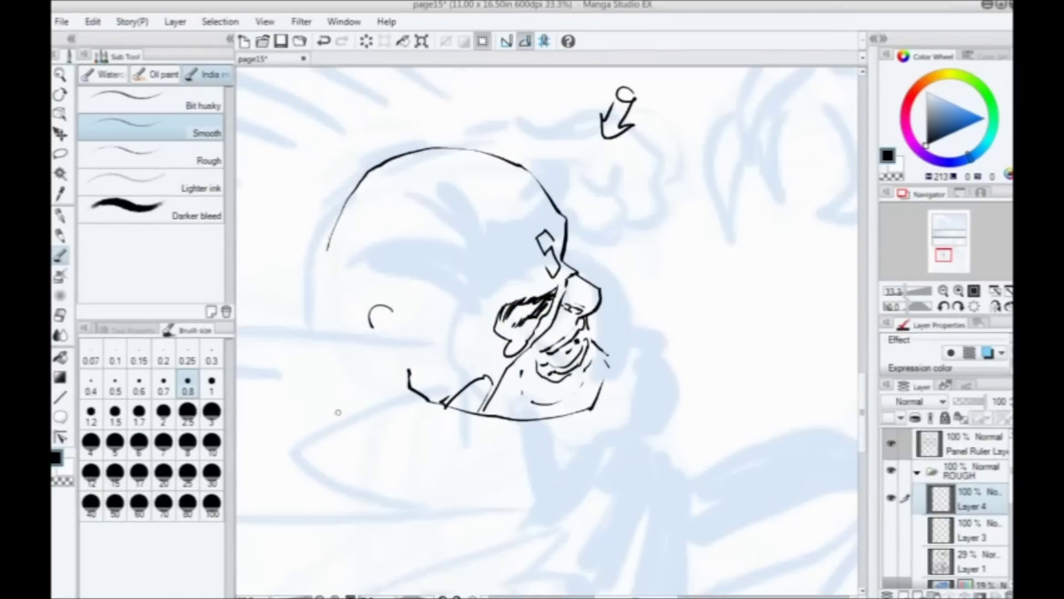
left_click_drag(458, 375, 461, 380)
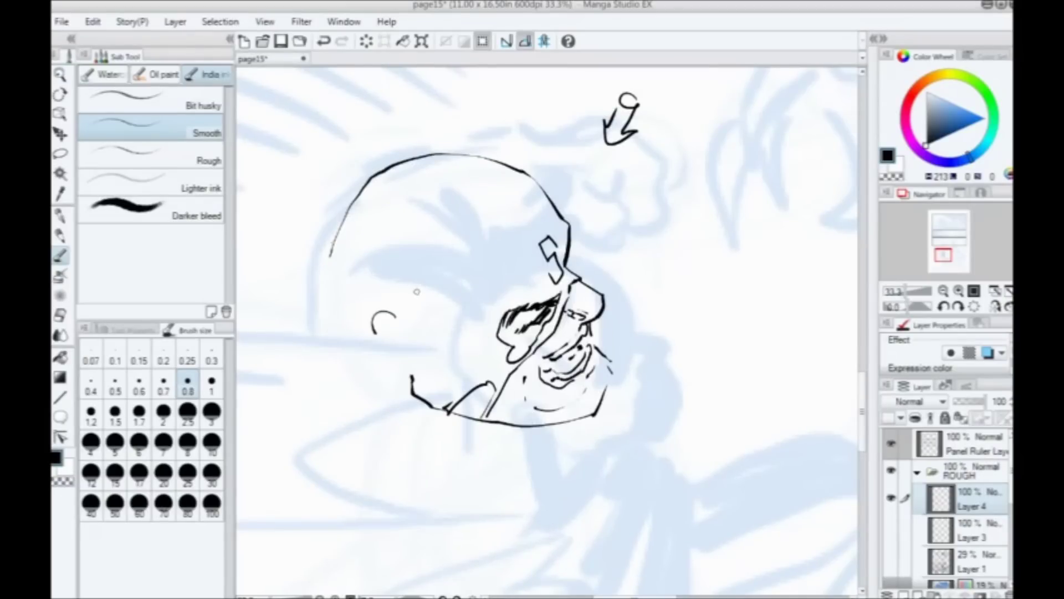
mouse_move(458, 302)
left_mouse_down()
mouse_move(401, 250)
mouse_move(341, 243)
left_mouse_up()
mouse_move(425, 273)
left_mouse_down()
mouse_move(388, 248)
mouse_move(463, 304)
mouse_move(463, 316)
left_mouse_up()
left_click_drag(436, 308, 475, 327)
left_click_drag(446, 318, 473, 333)
left_click_drag(451, 327, 472, 341)
left_click_drag(457, 338, 471, 348)
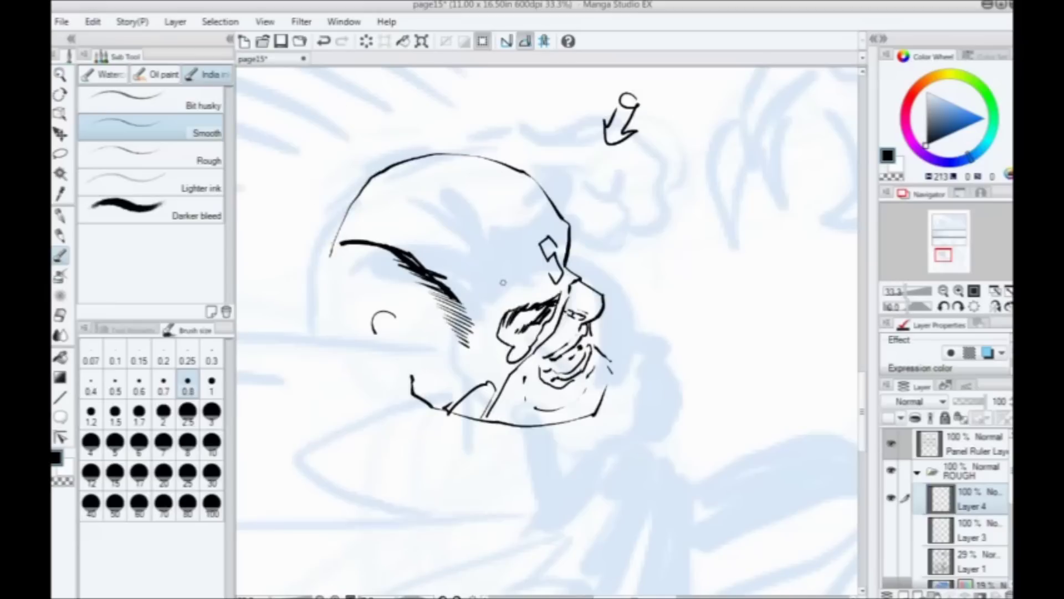
Step: Crosshatch the shadow along the curved temple edge and the patch at the back of the head
left_click_drag(436, 285, 461, 323)
left_click_drag(428, 272, 448, 311)
left_click_drag(381, 247, 439, 306)
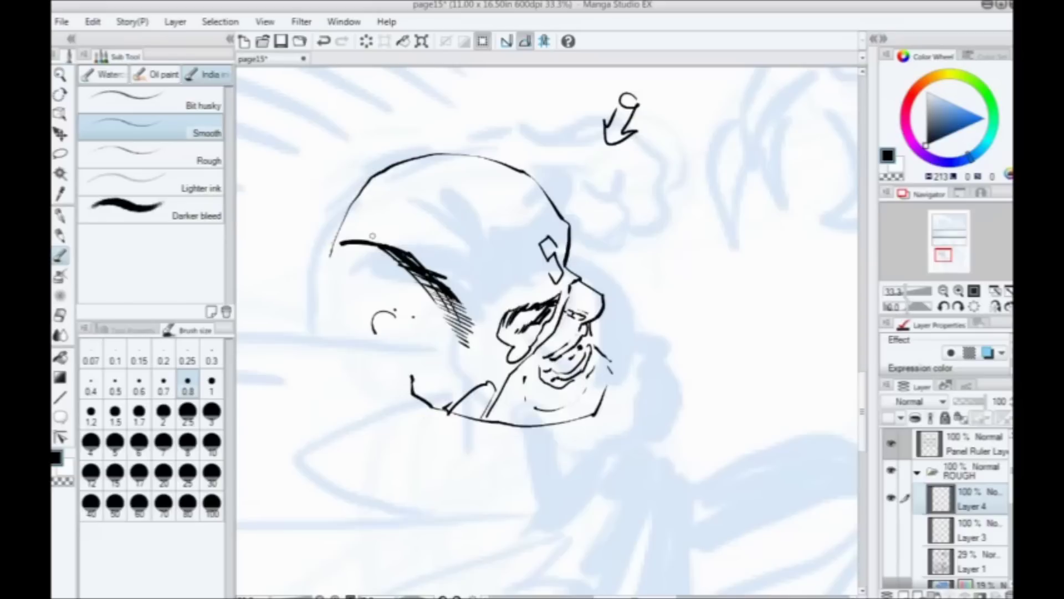
mouse_move(382, 213)
left_mouse_down()
mouse_move(354, 243)
mouse_move(350, 234)
mouse_move(337, 241)
left_mouse_up()
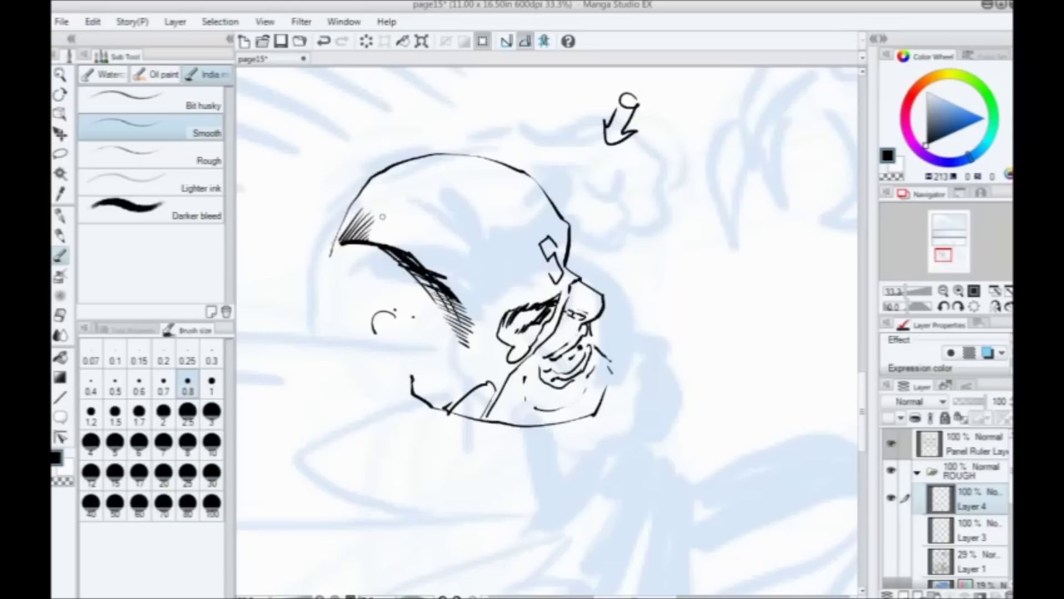
mouse_move(362, 207)
left_mouse_down()
mouse_move(406, 228)
mouse_move(388, 241)
left_mouse_up()
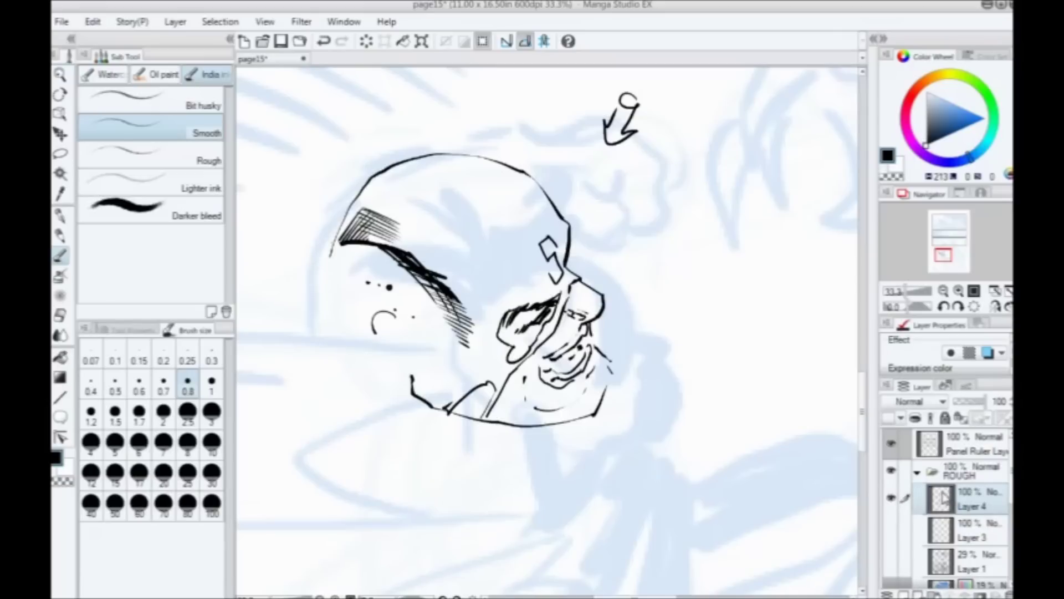
Step: Delete inked Layer 4 and show Layer 1 and Layer 3 again
left_click(175, 21)
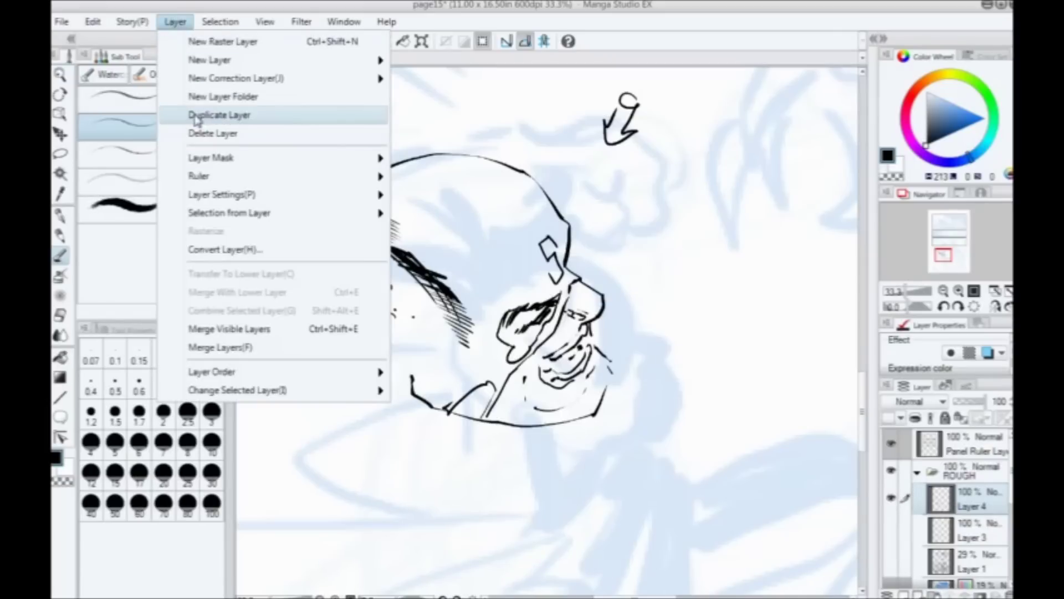
left_click(213, 133)
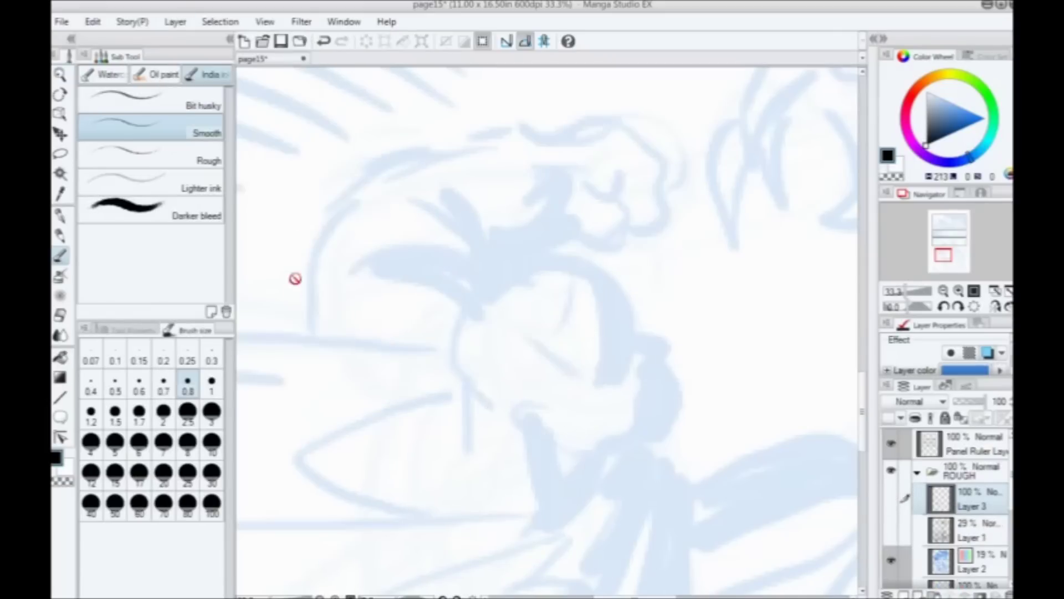
left_click(891, 529)
left_click(891, 498)
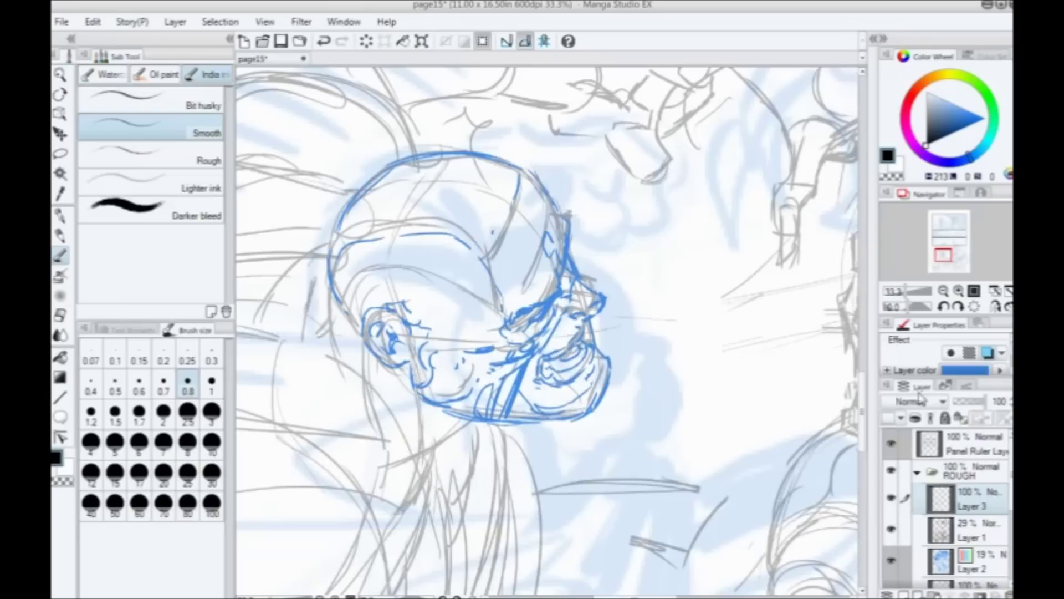
Step: Set Layer 3's layer colour to black and switch back to the Lighter pencil at size 0.5
left_click(959, 370)
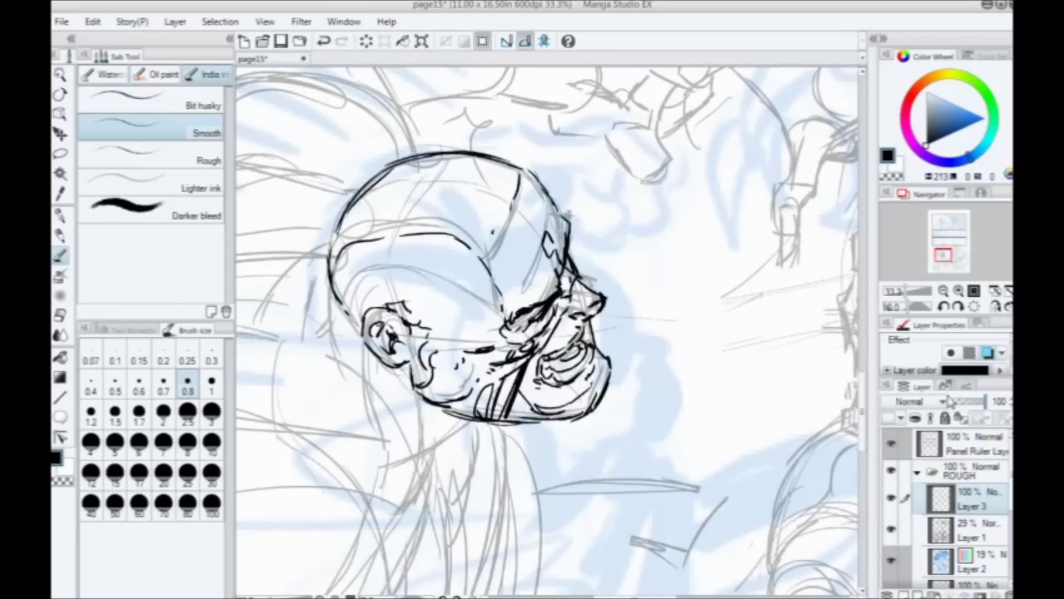
left_click(61, 236)
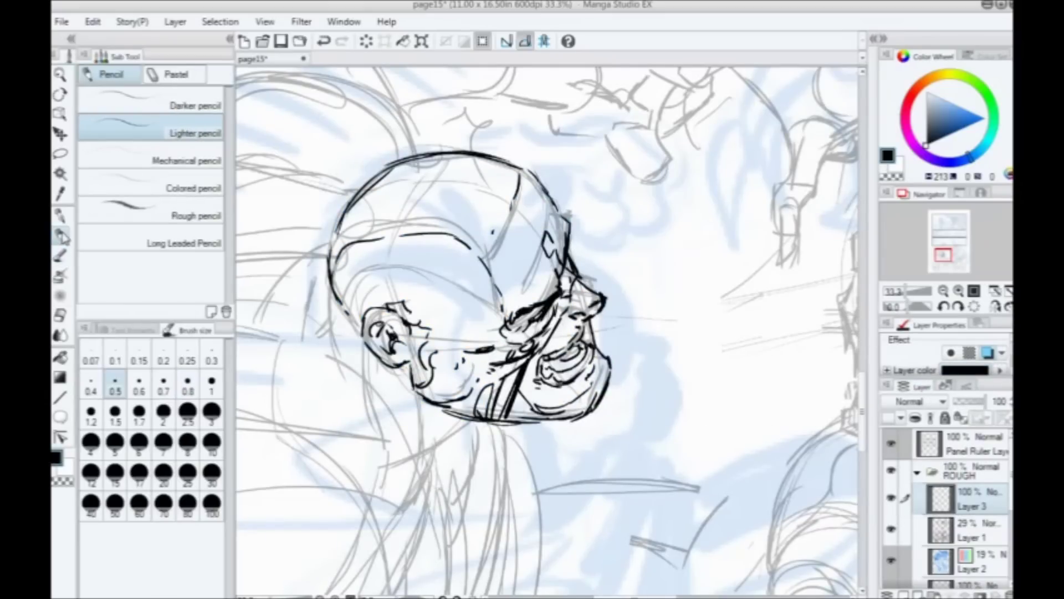
key("ctrl+z")
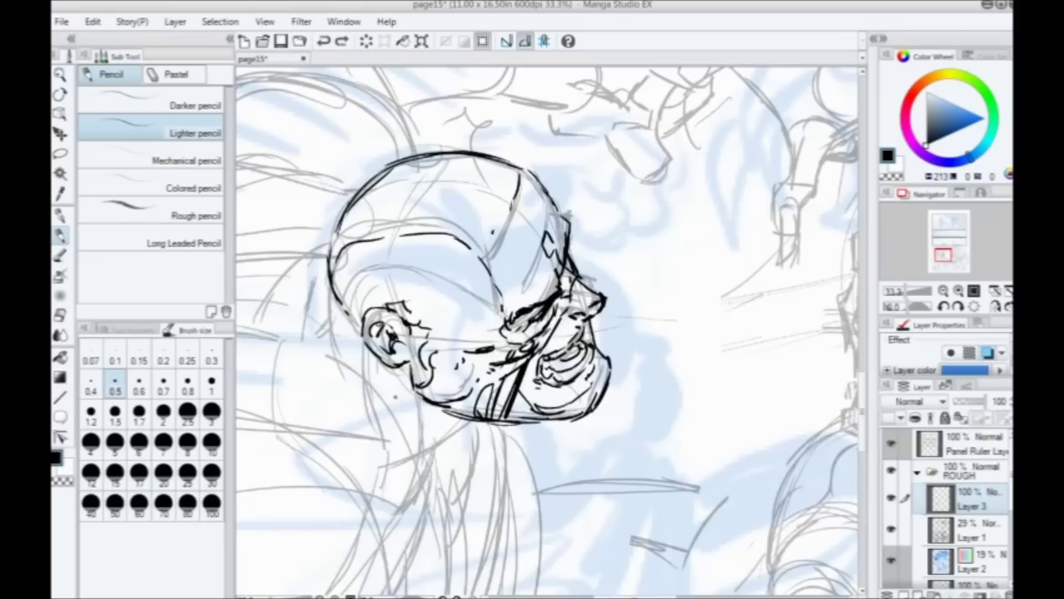
key("ctrl+y")
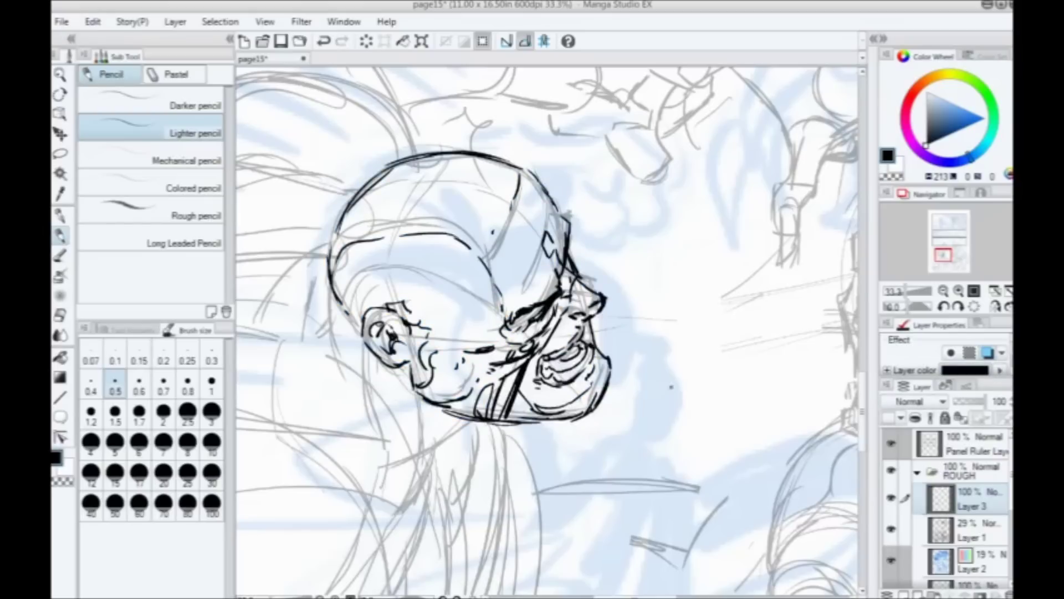
key("ctrl+z")
left_click(61, 216)
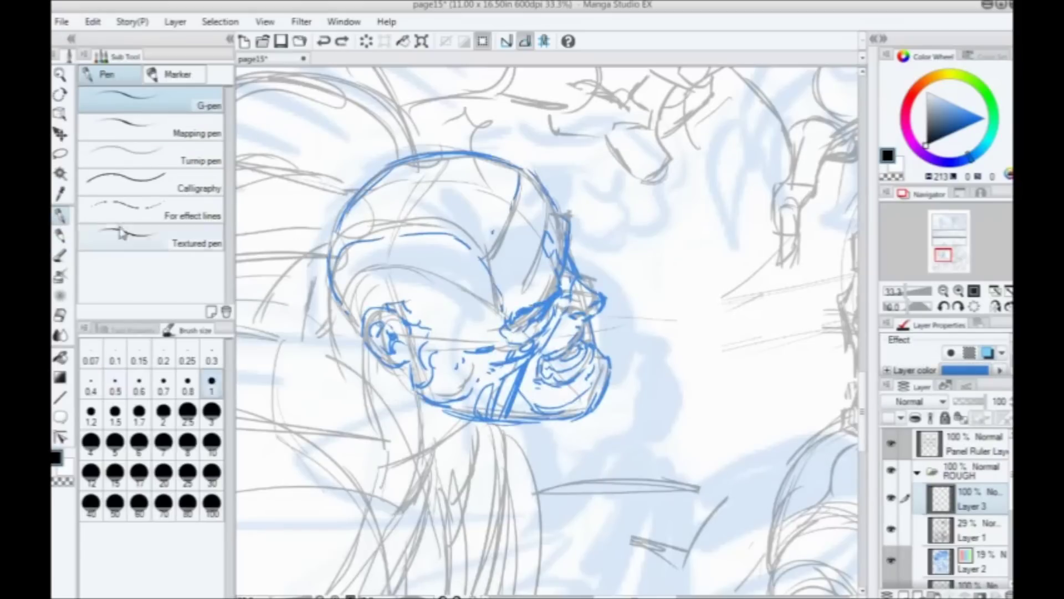
left_click(951, 354)
left_click(61, 237)
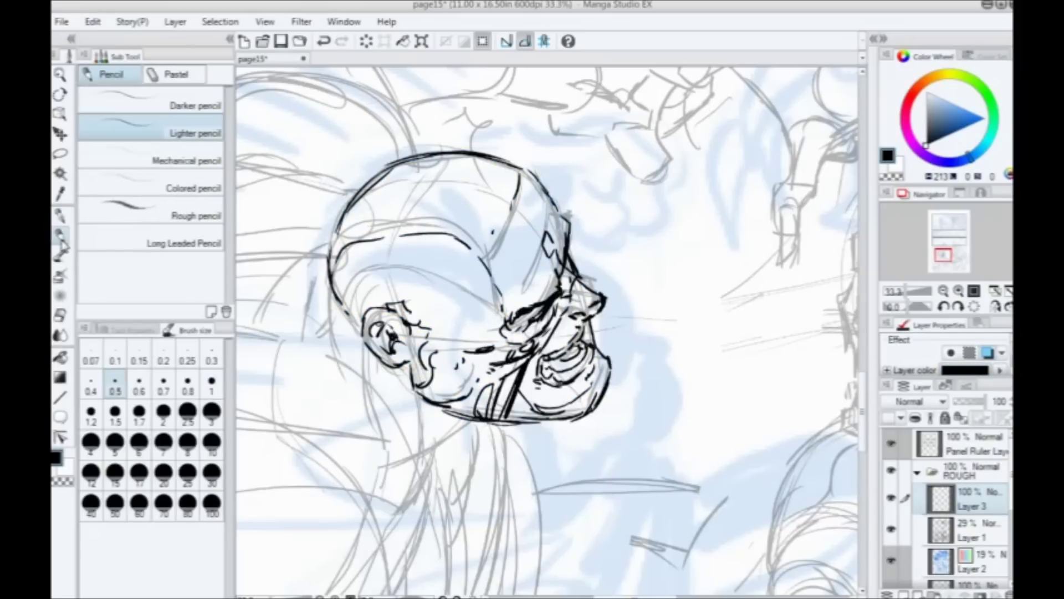
Step: Add small touch-up strokes to the face and jaw of the bald head
left_click_drag(477, 384, 447, 413)
key("ctrl+z")
left_click_drag(509, 340, 546, 322)
left_click_drag(413, 396, 421, 399)
left_click_drag(599, 321, 592, 326)
Step: Draw the inner finger contours and palm creases of the raised fist below the head
mouse_move(388, 197)
left_mouse_down()
mouse_move(403, 268)
mouse_move(516, 122)
left_mouse_up()
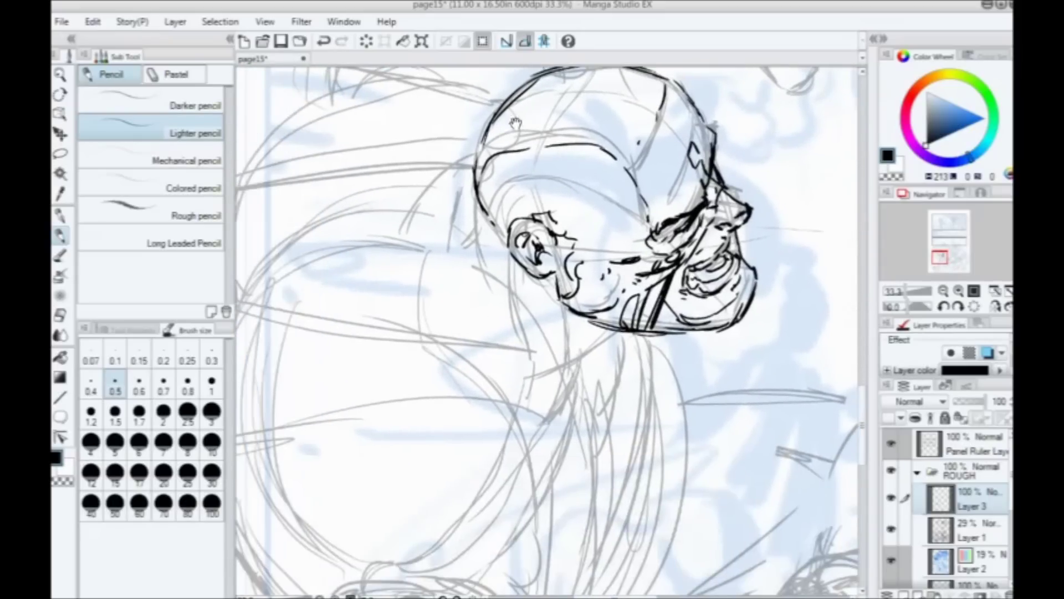
mouse_move(436, 378)
left_mouse_down()
mouse_move(470, 335)
mouse_move(444, 302)
mouse_move(490, 335)
mouse_move(421, 298)
left_mouse_up()
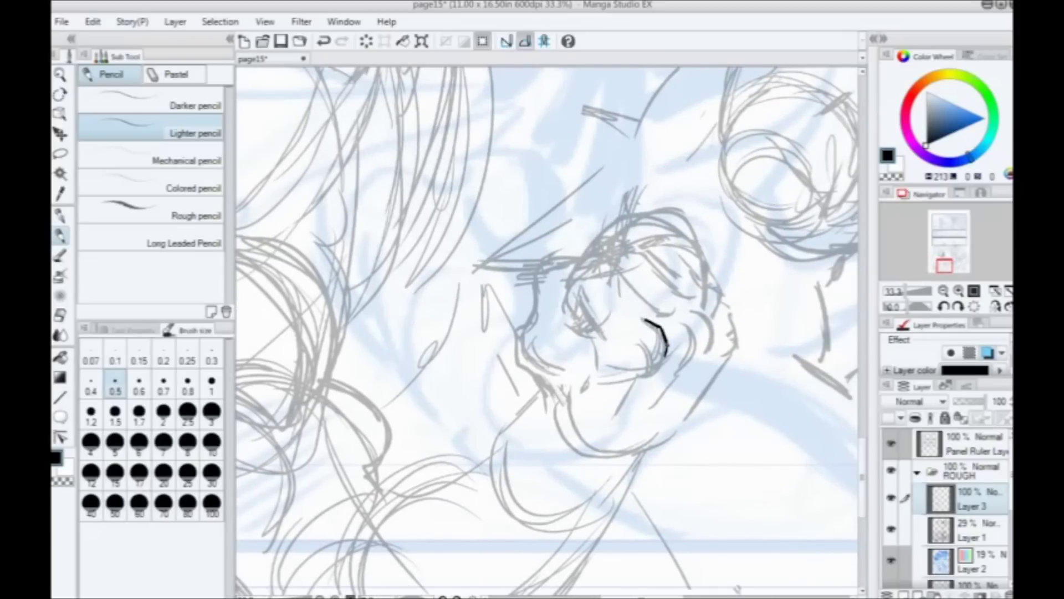
left_click_drag(660, 366, 656, 369)
left_click_drag(632, 350, 651, 370)
mouse_move(651, 382)
left_mouse_down()
mouse_move(623, 426)
mouse_move(657, 400)
left_mouse_up()
mouse_move(686, 351)
left_mouse_down()
mouse_move(690, 377)
mouse_move(699, 349)
left_mouse_up()
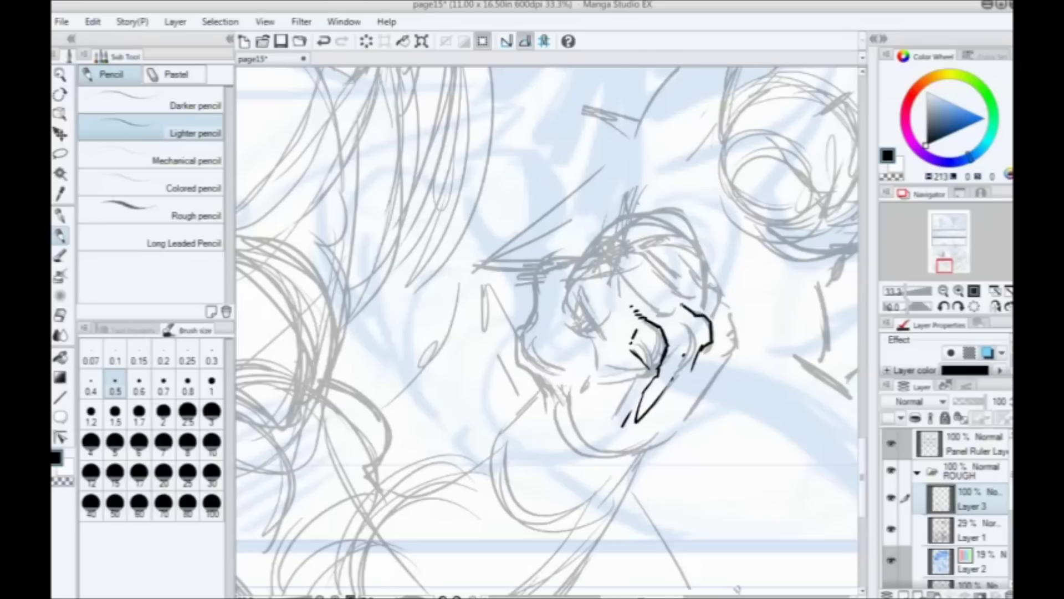
Step: Draw the fist's outer edge down to the wrist and the curled finger on its inner side
left_click_drag(679, 326, 684, 351)
left_click_drag(598, 383, 577, 342)
left_click_drag(692, 254, 702, 269)
left_click_drag(703, 272, 693, 310)
left_click_drag(692, 244, 705, 259)
mouse_move(704, 258)
left_mouse_down()
mouse_move(719, 300)
mouse_move(695, 311)
mouse_move(701, 322)
mouse_move(662, 382)
mouse_move(622, 410)
left_mouse_up()
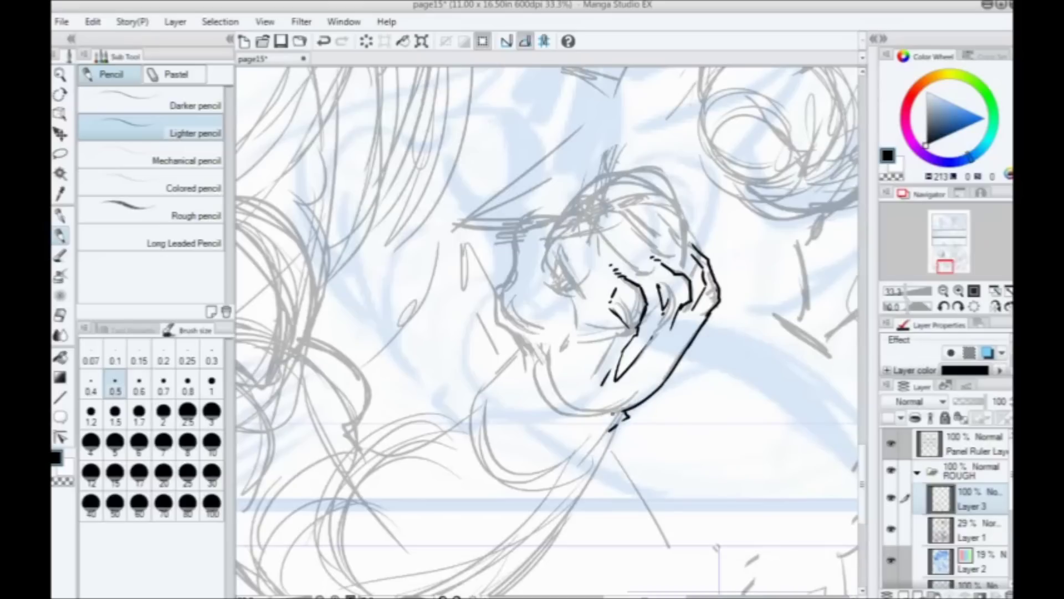
left_click_drag(561, 268, 579, 293)
mouse_move(639, 268)
left_mouse_down()
mouse_move(591, 218)
mouse_move(554, 233)
mouse_move(554, 270)
mouse_move(580, 227)
mouse_move(598, 243)
mouse_move(544, 260)
mouse_move(571, 288)
left_mouse_up()
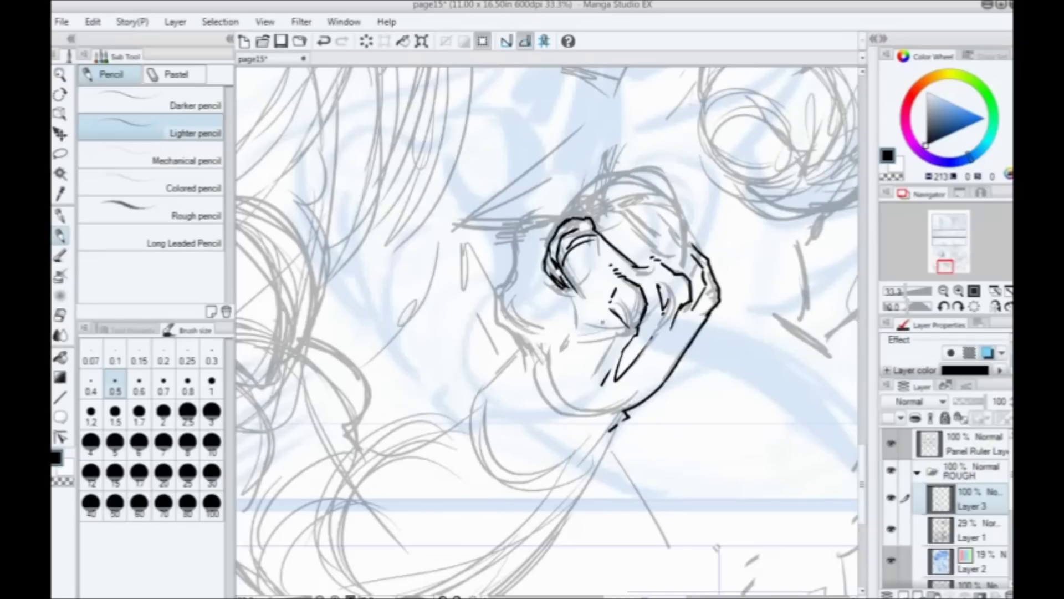
Step: Tint the Layer 1 roughs blue with the layer colour effect and make Layer 3 active again
left_click(921, 526)
left_click(988, 352)
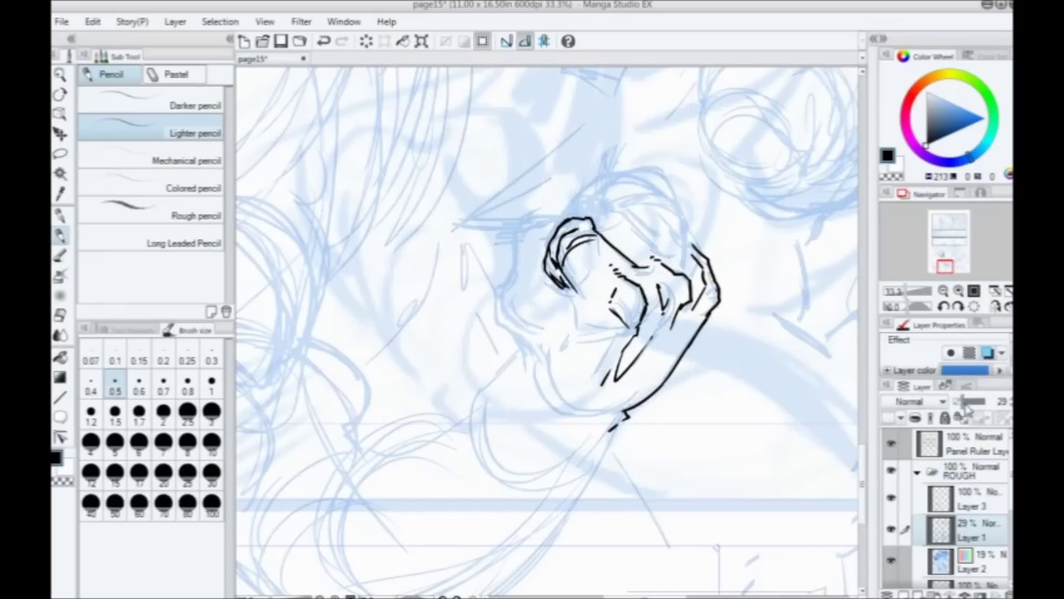
left_click(967, 489)
Step: Draw the remaining curled fingers and knuckle contour across the top of the fist
left_click_drag(529, 301, 540, 340)
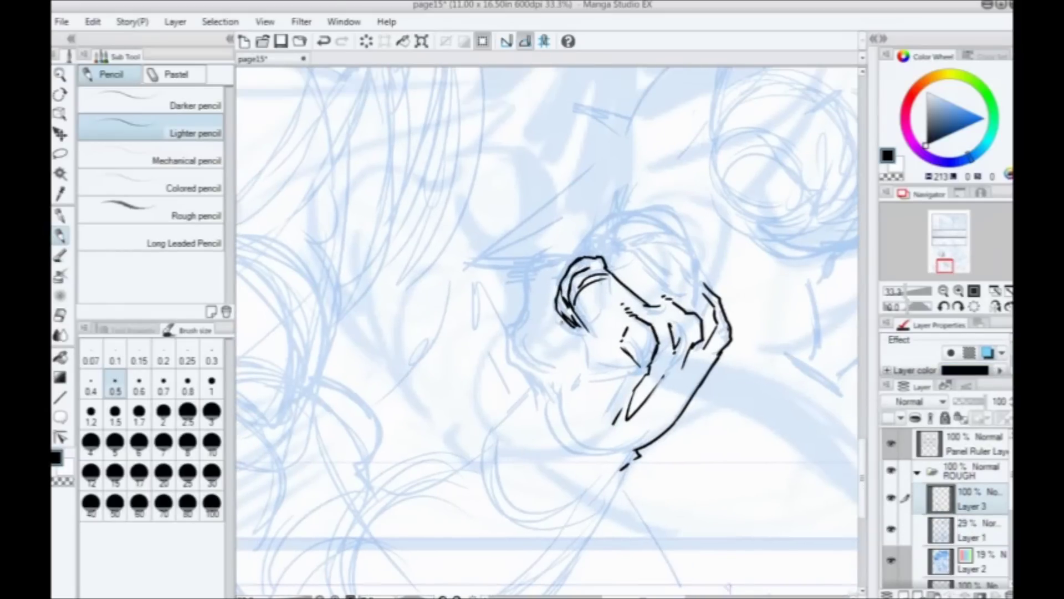
left_click_drag(678, 287, 620, 239)
mouse_move(698, 281)
left_mouse_down()
mouse_move(651, 237)
mouse_move(616, 242)
left_mouse_up()
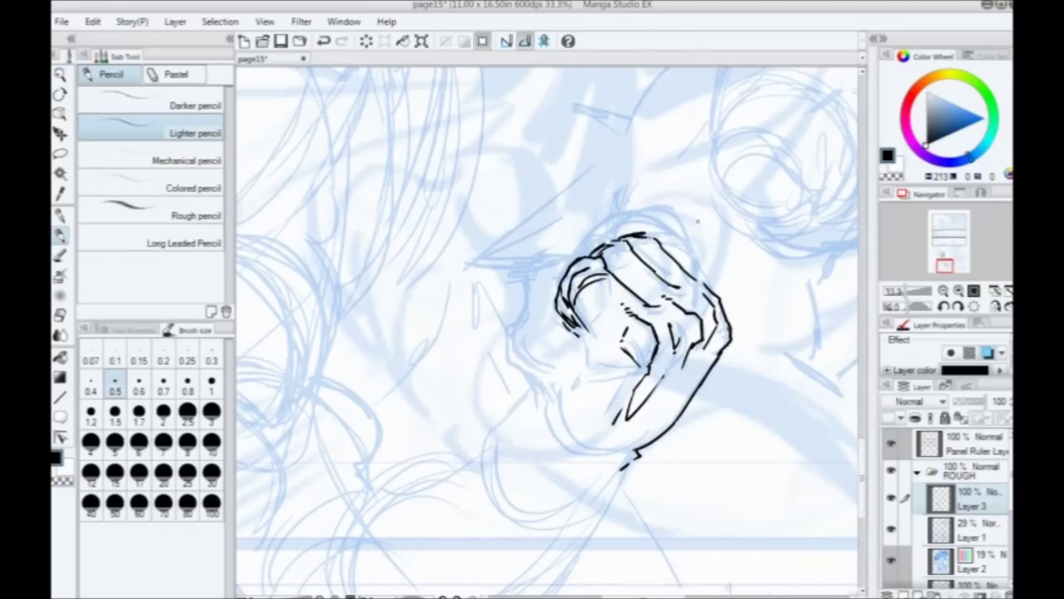
mouse_move(725, 309)
left_mouse_down()
mouse_move(693, 259)
mouse_move(658, 237)
left_mouse_up()
left_click_drag(579, 338, 574, 358)
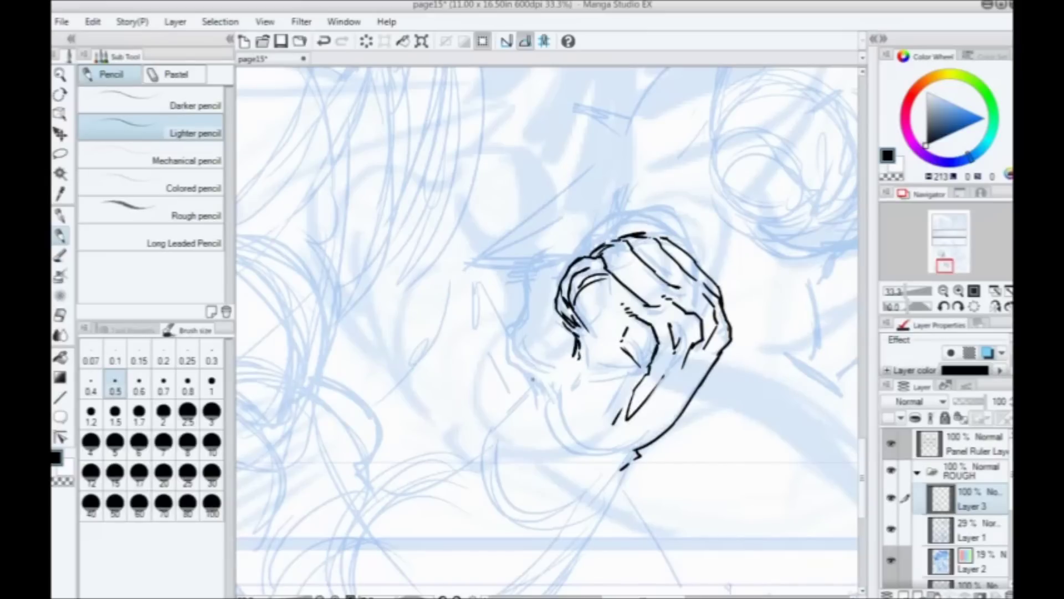
Step: Draw the angular thumb-side contour of the hand and the curved crease lines at the wrist
mouse_move(536, 396)
left_mouse_down()
mouse_move(505, 350)
mouse_move(514, 310)
mouse_move(540, 257)
mouse_move(597, 248)
left_mouse_up()
left_click_drag(564, 315, 508, 352)
left_click_drag(513, 452, 550, 416)
left_click_drag(568, 352, 571, 390)
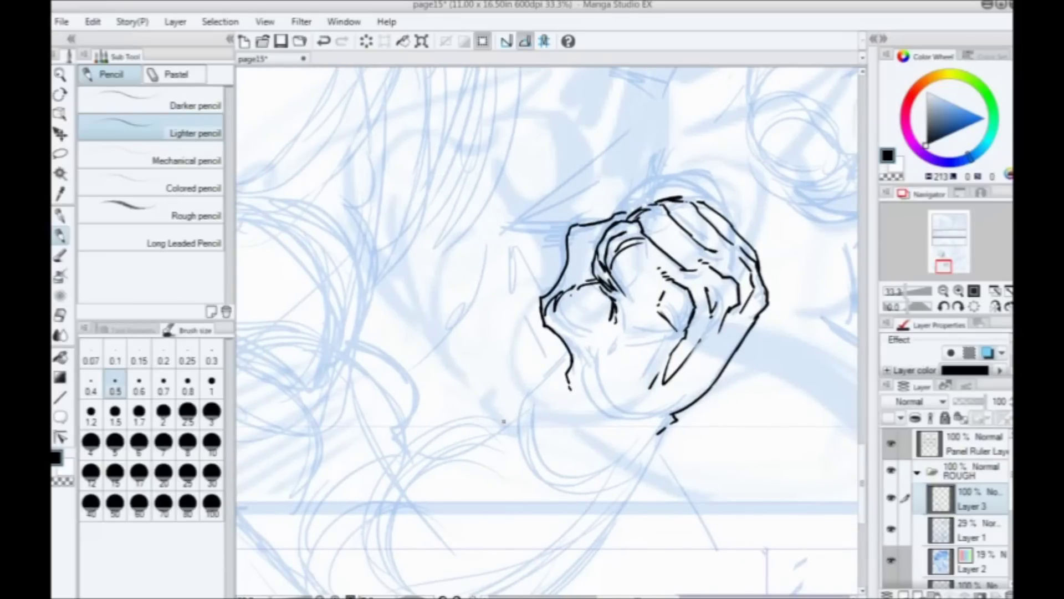
left_click_drag(541, 447, 550, 418)
left_click_drag(576, 363, 578, 379)
left_click_drag(585, 387, 659, 401)
mouse_move(574, 388)
left_mouse_down()
mouse_move(635, 409)
mouse_move(607, 418)
left_mouse_up()
Step: Draw the forearm from the wrist to the elbow, with its bulging muscle curve and heavier underside line
left_click_drag(473, 380, 693, 191)
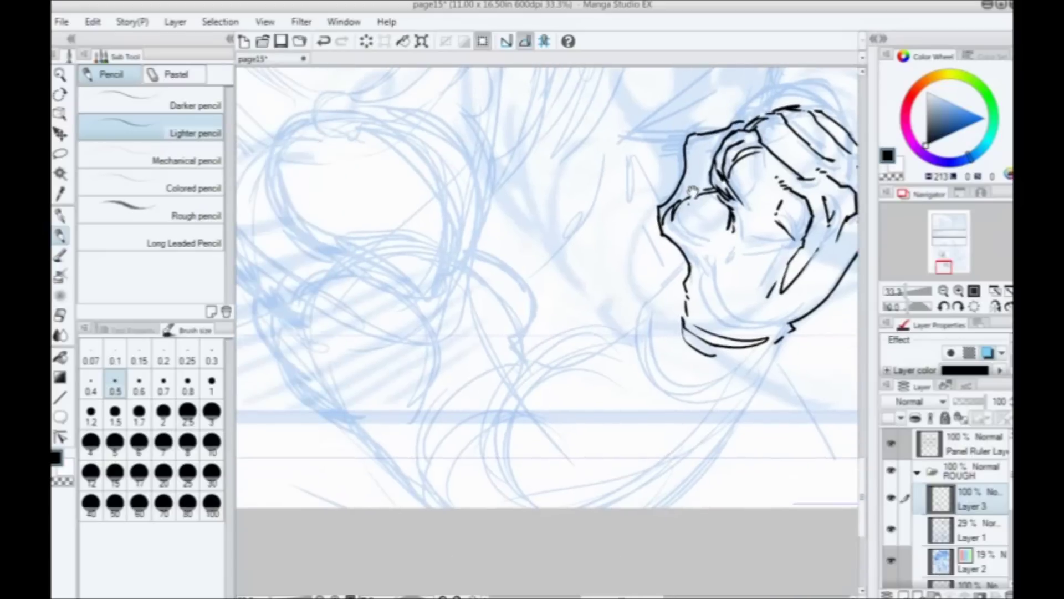
left_click_drag(683, 295, 625, 337)
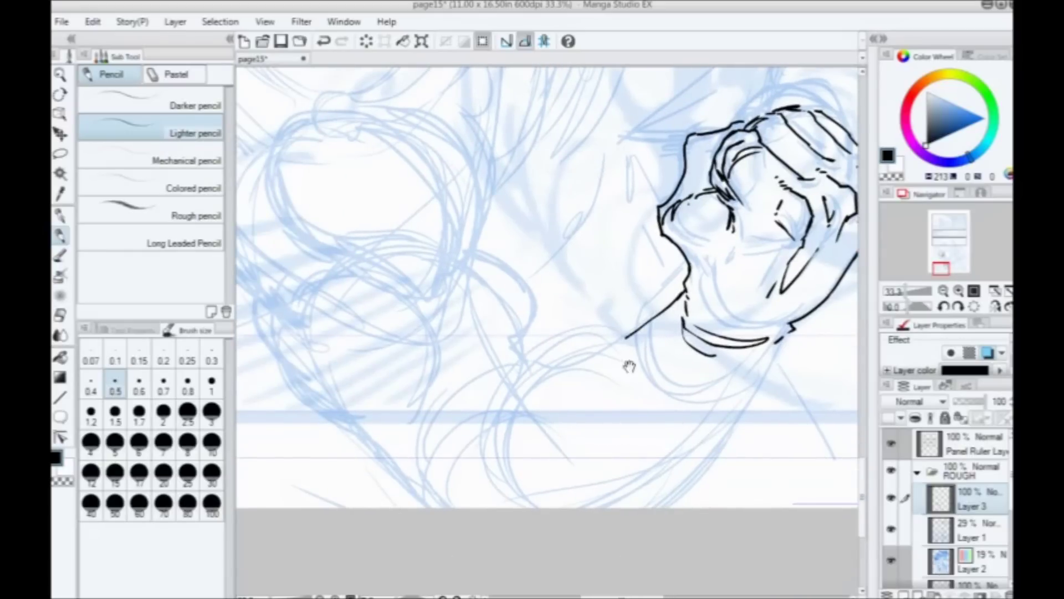
left_click_drag(781, 339, 679, 464)
mouse_move(620, 332)
left_mouse_down()
mouse_move(543, 347)
mouse_move(472, 454)
mouse_move(493, 483)
left_mouse_up()
left_click_drag(518, 496, 680, 394)
left_click_drag(592, 471, 677, 398)
left_click_drag(672, 380, 662, 415)
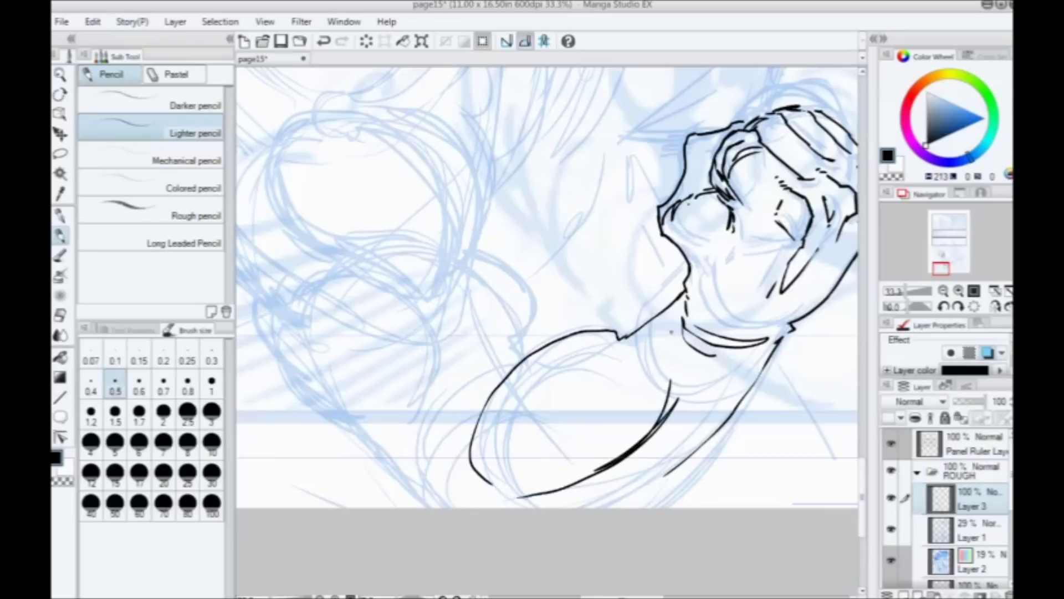
left_click_drag(750, 396, 663, 505)
left_click_drag(762, 375, 700, 473)
Step: Draw the biceps curve meeting the forearm and the short crease lines inside the elbow
mouse_move(544, 220)
left_mouse_down()
mouse_move(473, 518)
mouse_move(546, 265)
mouse_move(528, 242)
left_mouse_up()
mouse_move(580, 395)
left_mouse_down()
mouse_move(503, 322)
mouse_move(563, 333)
left_mouse_up()
left_click_drag(514, 323, 556, 330)
left_click_drag(434, 378, 436, 333)
left_click_drag(561, 382, 503, 365)
mouse_move(463, 411)
left_mouse_down()
mouse_move(466, 430)
mouse_move(495, 439)
left_mouse_up()
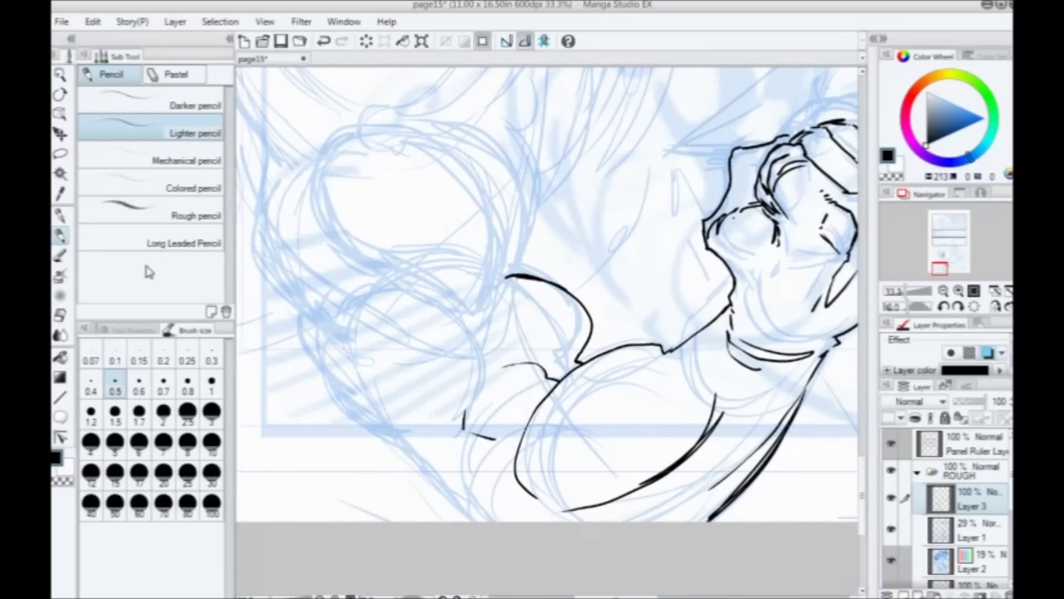
Step: Draw the rounded triceps and the heavier outer contour of the upper arm down to the elbow
key("ctrl+minus")
left_click_drag(430, 333, 409, 463)
left_click_drag(520, 344, 509, 289)
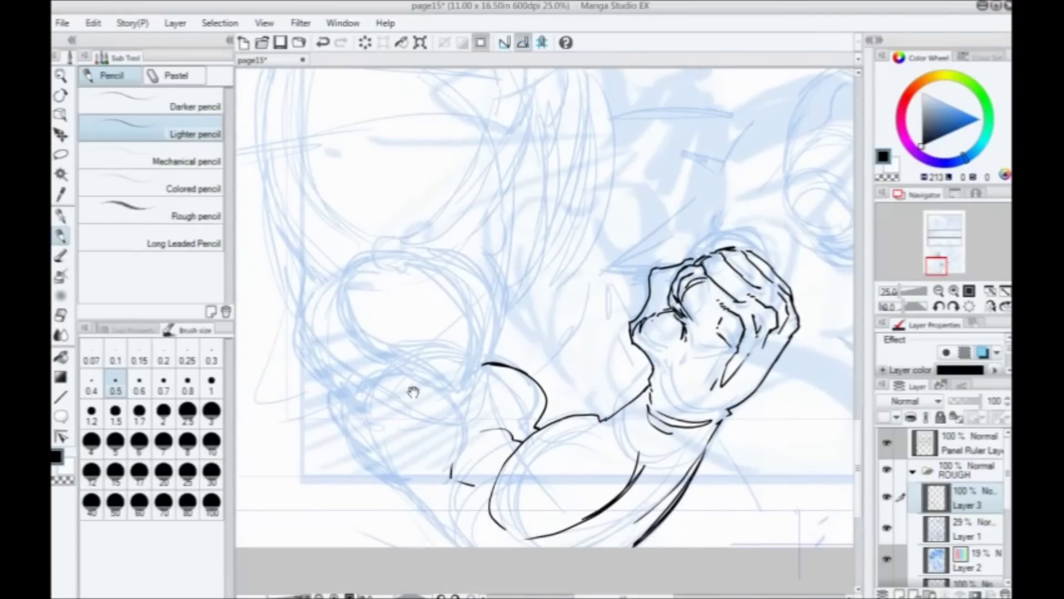
left_click_drag(469, 361, 503, 327)
mouse_move(488, 512)
left_mouse_down()
mouse_move(404, 436)
mouse_move(381, 395)
left_mouse_up()
mouse_move(491, 398)
left_mouse_down()
mouse_move(477, 408)
mouse_move(487, 417)
mouse_move(408, 337)
mouse_move(376, 383)
left_mouse_up()
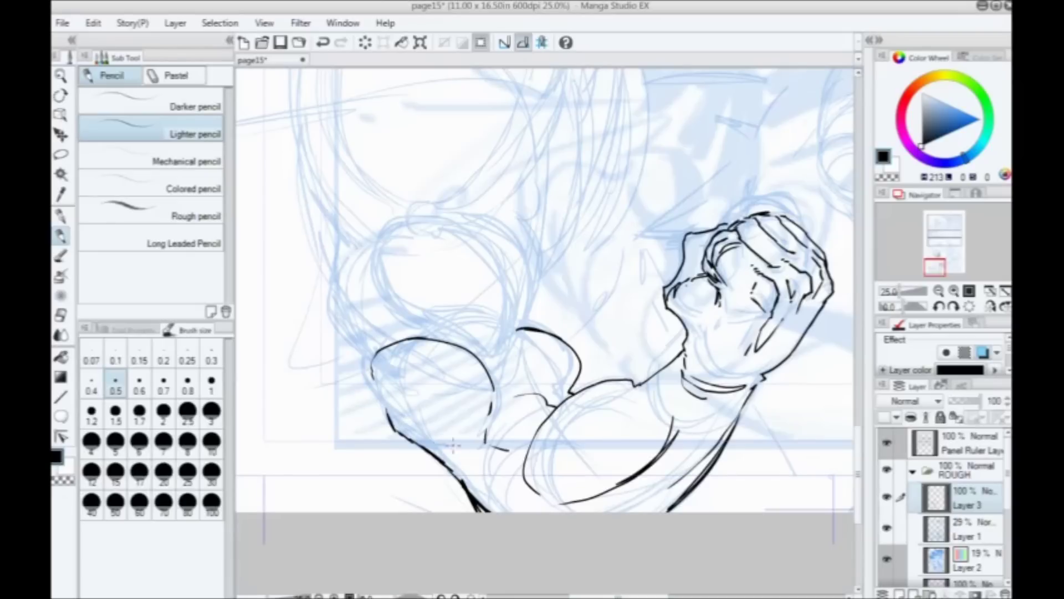
mouse_move(469, 470)
left_mouse_down()
mouse_move(499, 511)
mouse_move(391, 393)
mouse_move(390, 369)
left_mouse_up()
mouse_move(438, 460)
left_mouse_down()
mouse_move(405, 424)
mouse_move(372, 413)
mouse_move(365, 383)
left_mouse_up()
left_click_drag(377, 420, 359, 370)
Step: Draw the rounded shoulder muscle above the upper arm with smaller muscle curves on either side
left_click_drag(398, 315, 414, 391)
mouse_move(476, 417)
left_mouse_down()
mouse_move(513, 411)
mouse_move(535, 377)
mouse_move(402, 288)
mouse_move(438, 406)
mouse_move(441, 290)
mouse_move(535, 352)
left_mouse_up()
left_click_drag(435, 241, 390, 272)
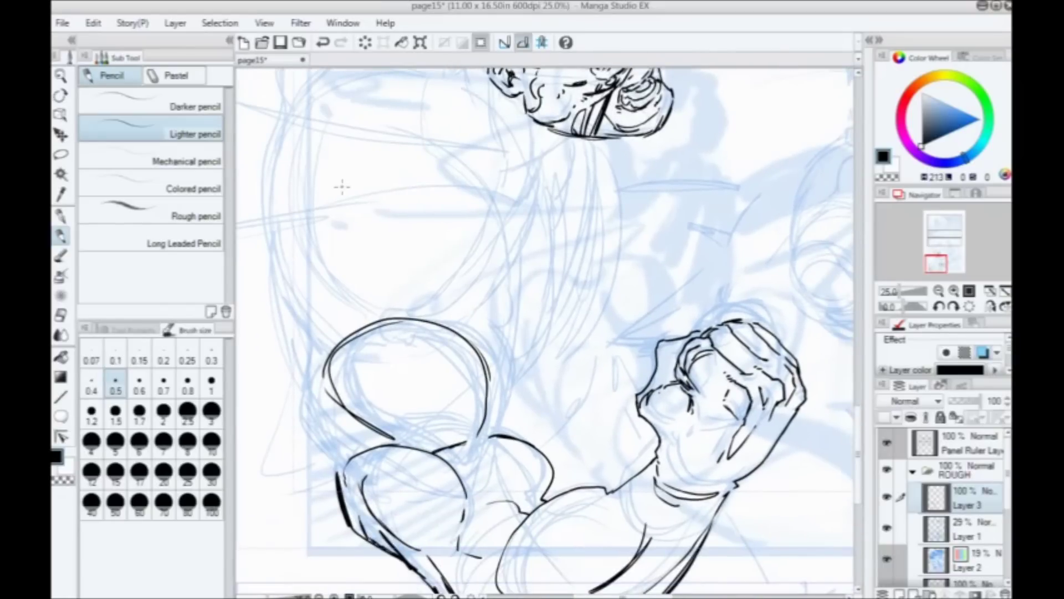
scroll(342, 187, "down", 2)
left_click_drag(418, 209, 520, 266)
mouse_move(505, 309)
left_mouse_down()
mouse_move(531, 360)
mouse_move(519, 303)
mouse_move(507, 306)
left_mouse_up()
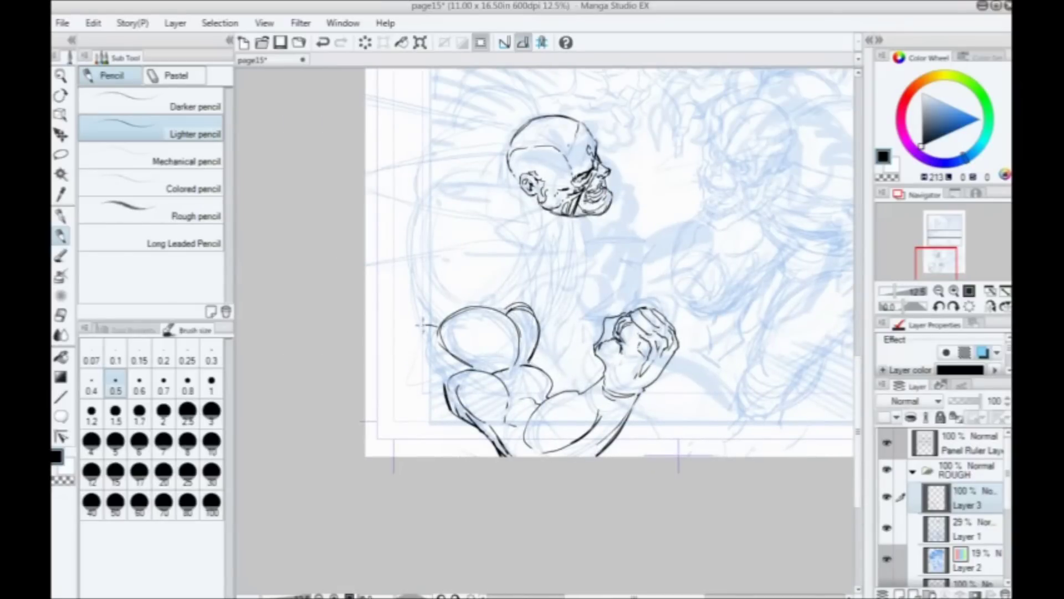
mouse_move(409, 339)
left_mouse_down()
mouse_move(386, 422)
mouse_move(358, 384)
left_mouse_up()
Step: Lasso the arm and fist, move them up and inward beneath the head, and deselect
left_click(62, 158)
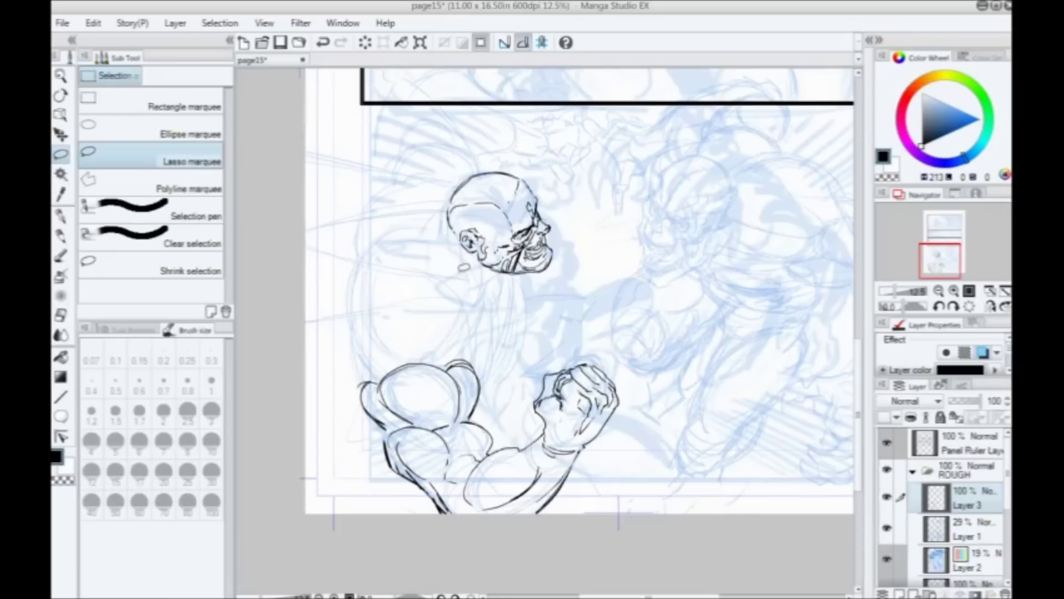
mouse_move(474, 311)
left_mouse_down()
mouse_move(588, 523)
mouse_move(437, 275)
mouse_move(361, 324)
left_mouse_up()
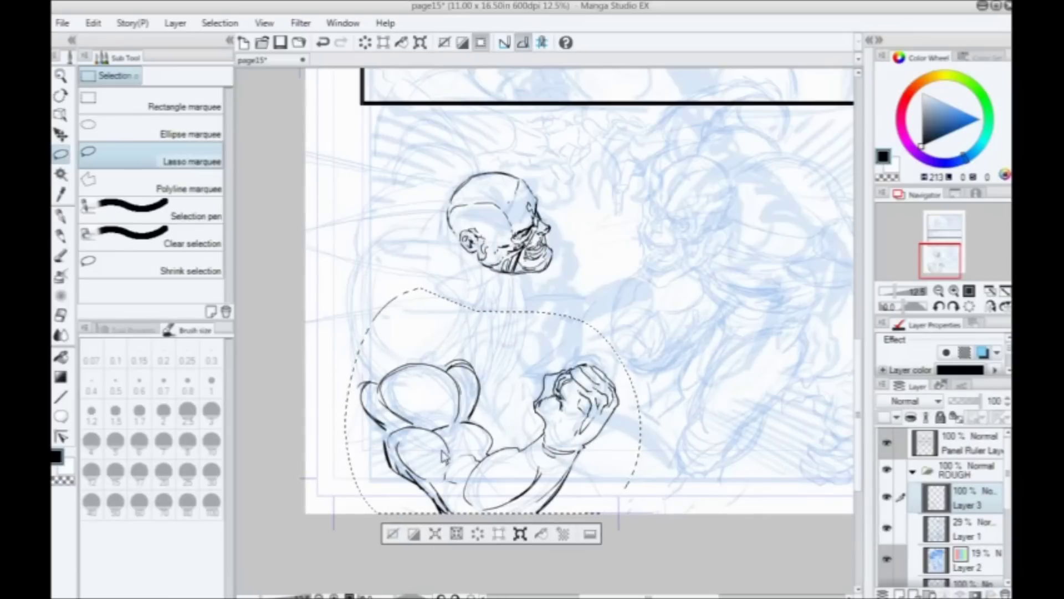
key("ctrl+t")
mouse_move(461, 431)
left_mouse_down()
mouse_move(487, 406)
mouse_move(503, 430)
mouse_move(410, 436)
mouse_move(421, 428)
left_mouse_up()
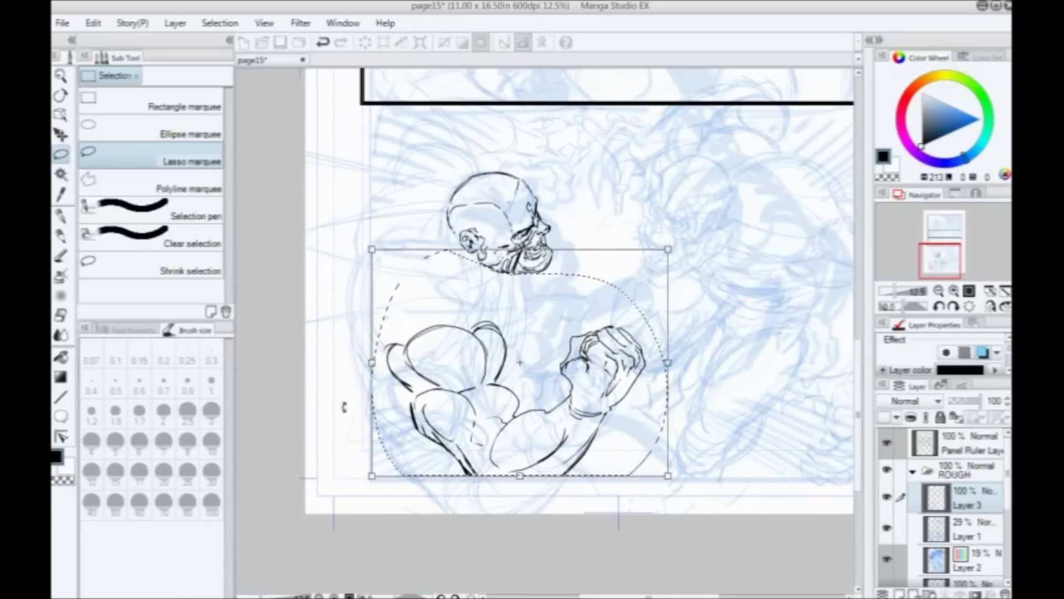
key("Return")
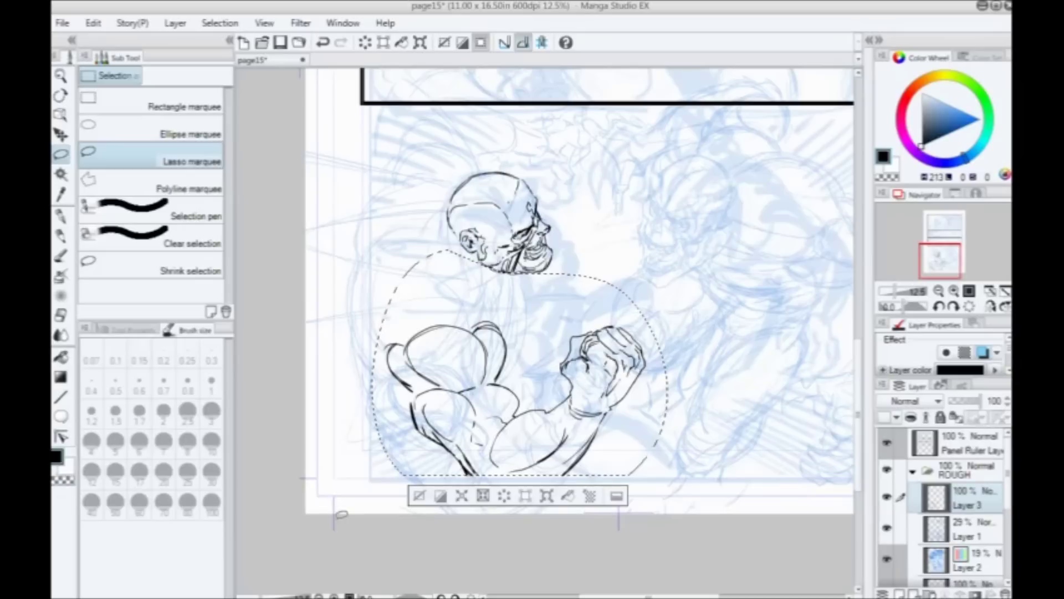
left_click(419, 495)
Step: Close the cut-off elbow with curved pencil lines and reinforce the upper arm contours
left_click(61, 236)
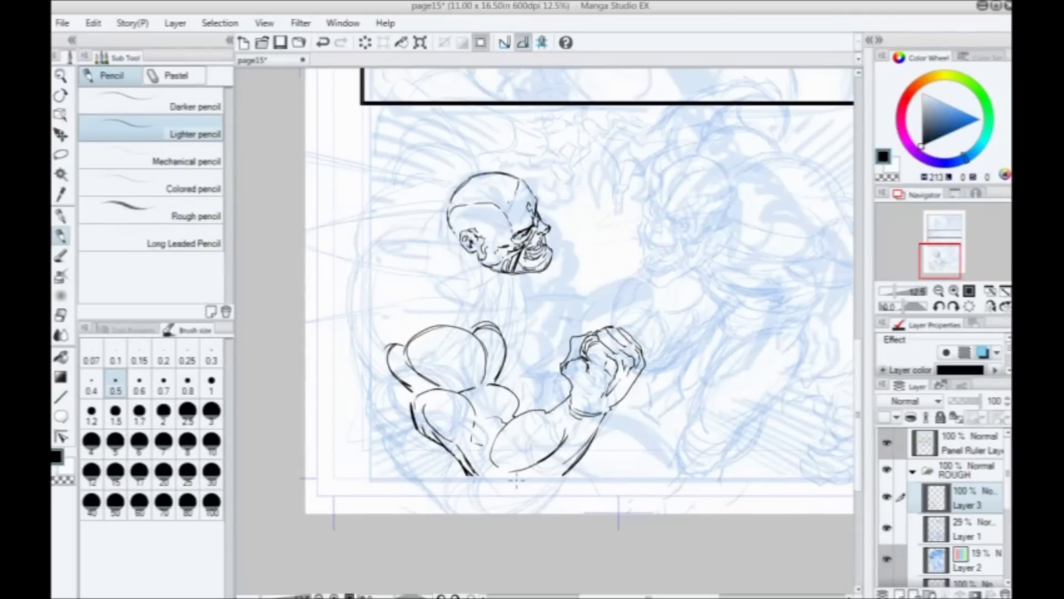
mouse_move(576, 450)
left_mouse_down()
mouse_move(535, 490)
mouse_move(492, 497)
left_mouse_up()
mouse_move(554, 482)
left_mouse_down()
mouse_move(515, 505)
mouse_move(473, 482)
mouse_move(463, 463)
mouse_move(480, 481)
left_mouse_up()
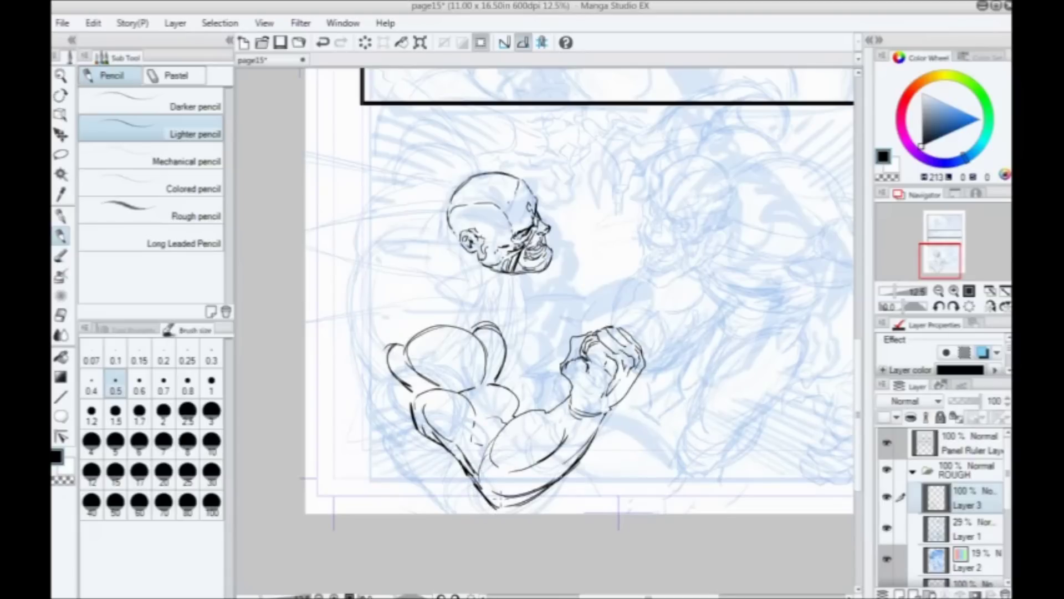
mouse_move(470, 484)
left_mouse_down()
mouse_move(424, 406)
mouse_move(435, 437)
mouse_move(414, 422)
mouse_move(383, 338)
mouse_move(416, 393)
mouse_move(506, 393)
mouse_move(501, 384)
left_mouse_up()
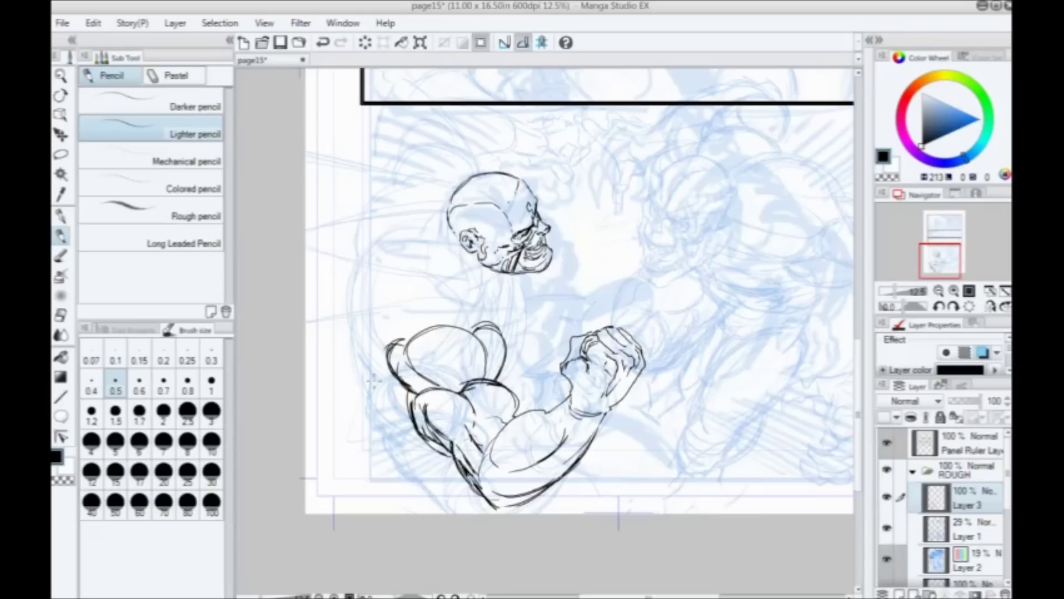
mouse_move(551, 437)
left_mouse_down()
mouse_move(523, 403)
mouse_move(463, 473)
left_mouse_up()
left_click_drag(526, 394, 452, 446)
mouse_move(505, 381)
left_mouse_down()
mouse_move(461, 367)
mouse_move(426, 434)
left_mouse_up()
left_click_drag(507, 361, 406, 373)
key("ctrl+z")
key("ctrl+z")
key("ctrl+z")
key("ctrl+z")
Step: Thicken the shadow lines where the shoulder meets the biceps and along the top of the forearm muscle
left_click_drag(438, 339, 488, 325)
left_click_drag(495, 332, 461, 405)
key("ctrl+z")
left_click_drag(467, 382, 494, 378)
mouse_move(532, 414)
left_mouse_down()
mouse_move(494, 437)
mouse_move(492, 451)
left_mouse_up()
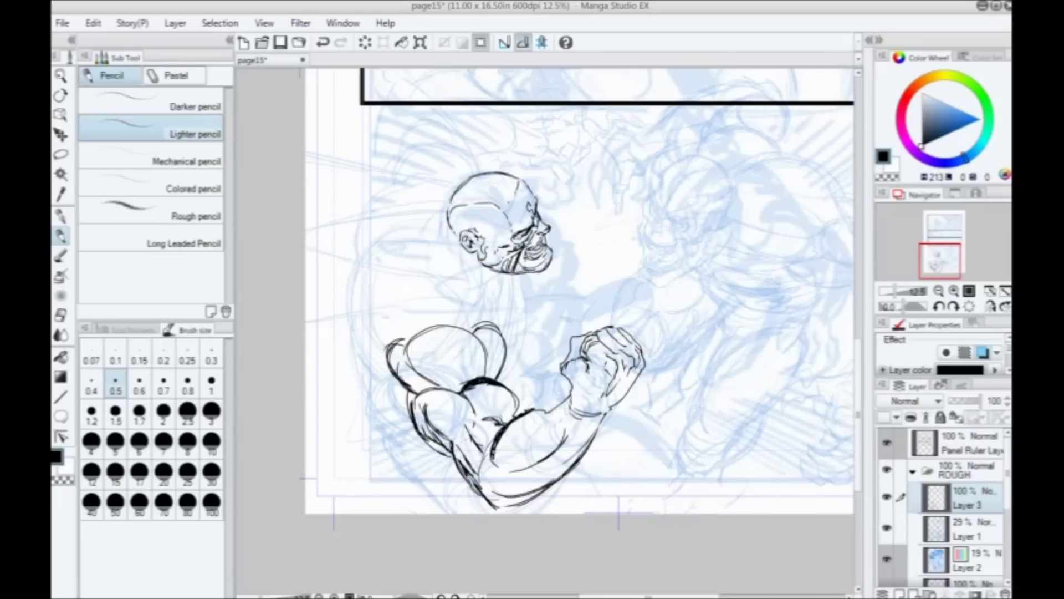
left_click_drag(521, 404, 441, 416)
left_click_drag(503, 377, 413, 350)
mouse_move(480, 327)
left_mouse_down()
mouse_move(413, 311)
mouse_move(404, 334)
left_mouse_up()
left_click_drag(453, 272, 383, 310)
key("ctrl+z")
key("ctrl+z")
key("ctrl+z")
key("ctrl+z")
key("ctrl+z")
key("ctrl+z")
Step: Draw the neck lines, the trapezius bulge and the rounded back curves joining the head to the shoulder
mouse_move(471, 338)
left_mouse_down()
mouse_move(415, 328)
mouse_move(483, 298)
left_mouse_up()
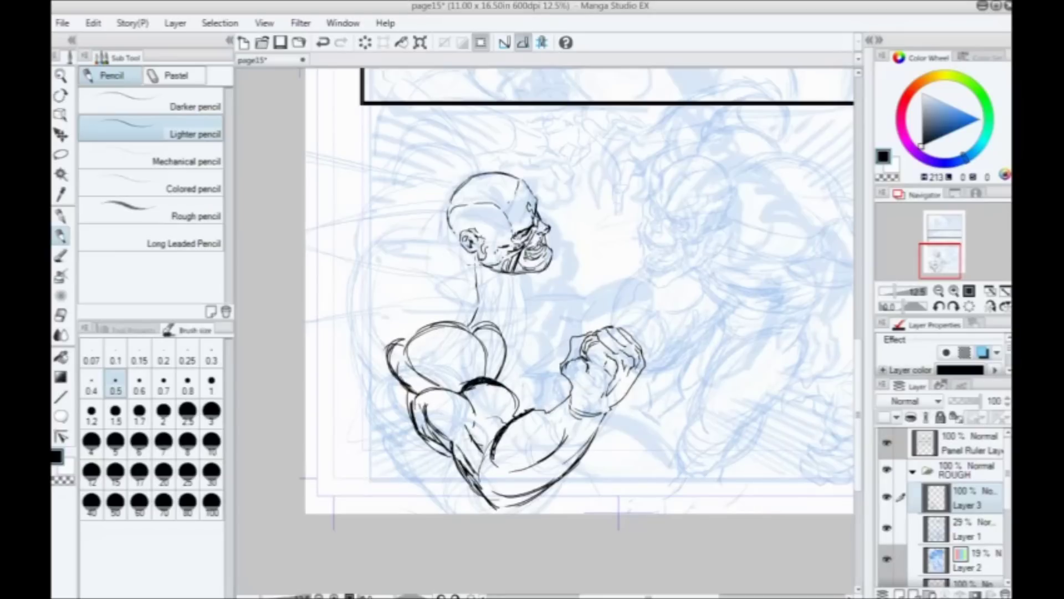
mouse_move(464, 327)
left_mouse_down()
mouse_move(444, 334)
mouse_move(468, 323)
mouse_move(443, 325)
left_mouse_up()
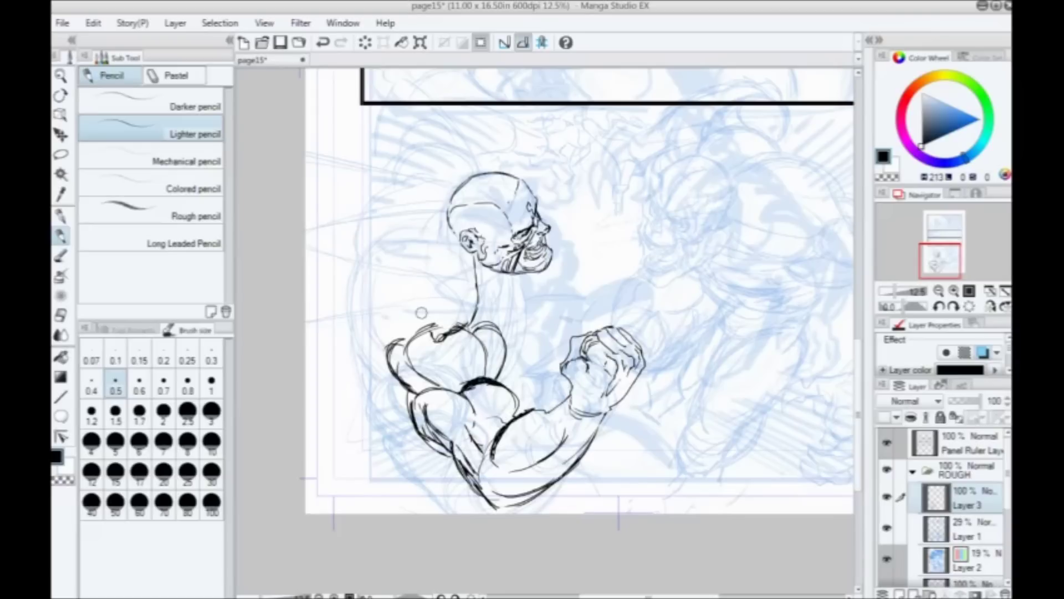
mouse_move(427, 325)
left_mouse_down()
mouse_move(404, 303)
mouse_move(417, 249)
mouse_move(436, 223)
mouse_move(404, 282)
left_mouse_up()
mouse_move(432, 233)
left_mouse_down()
mouse_move(404, 280)
mouse_move(447, 191)
left_mouse_up()
mouse_move(413, 244)
left_mouse_down()
mouse_move(356, 316)
mouse_move(386, 378)
mouse_move(419, 231)
mouse_move(372, 274)
mouse_move(374, 247)
mouse_move(420, 189)
left_mouse_up()
left_click_drag(370, 257, 427, 186)
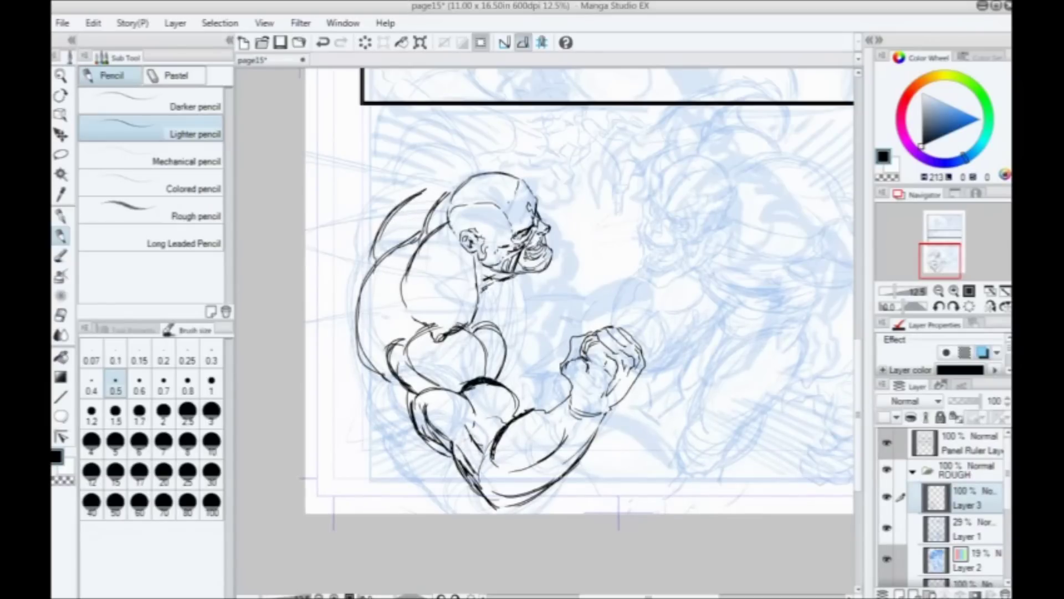
left_click_drag(494, 287, 481, 320)
left_click_drag(508, 283, 502, 333)
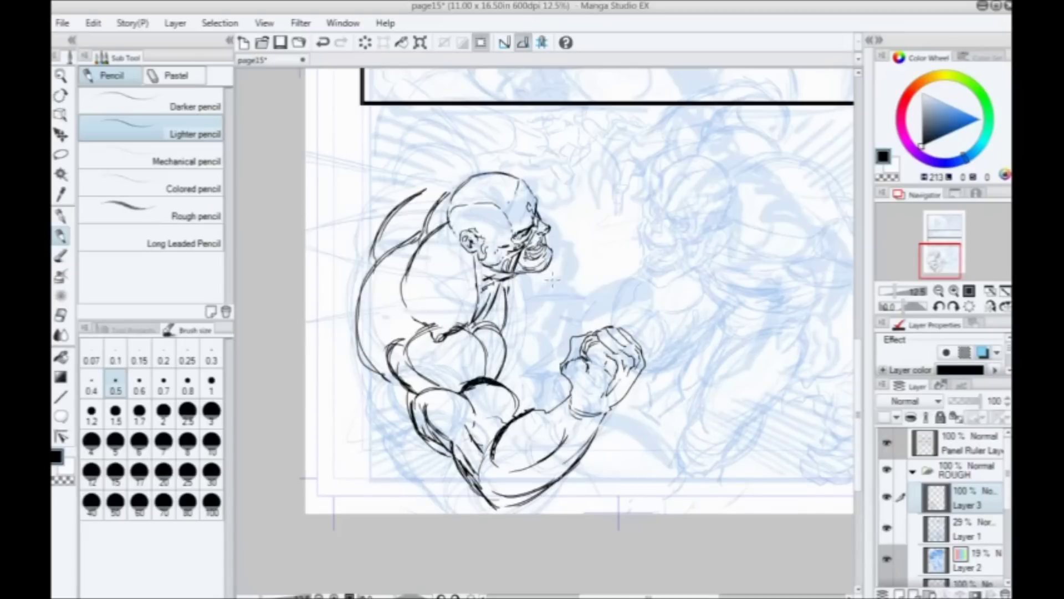
Step: Flip the canvas view horizontally to check the figure's proportions
left_click(991, 306)
left_click_drag(653, 229, 632, 277)
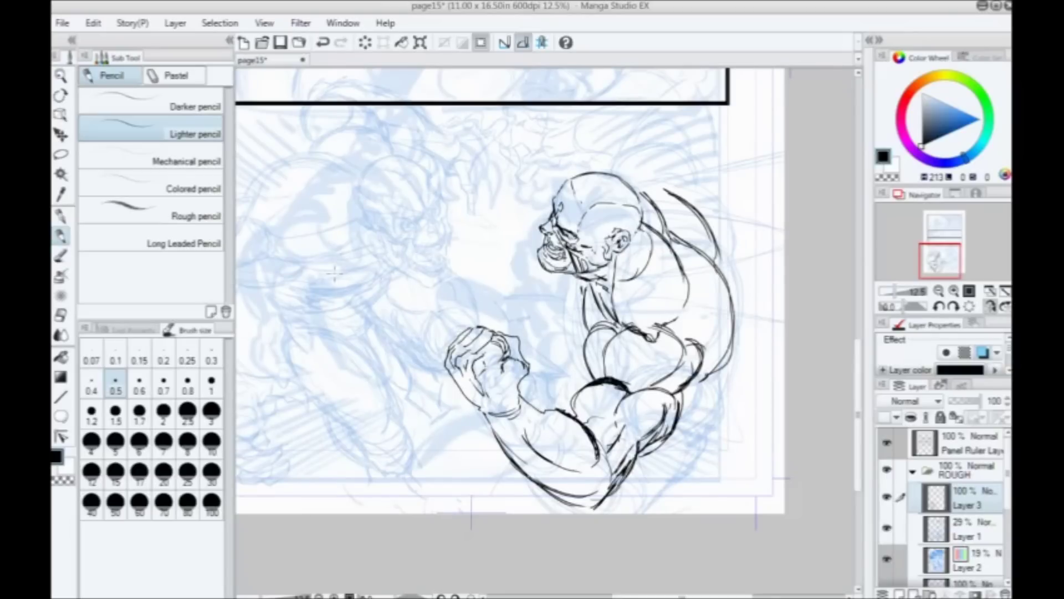
Step: Lasso the bald head, enlarge it slightly and reposition it on the neck, and restore the unflipped canvas view
left_click_drag(480, 256, 494, 316)
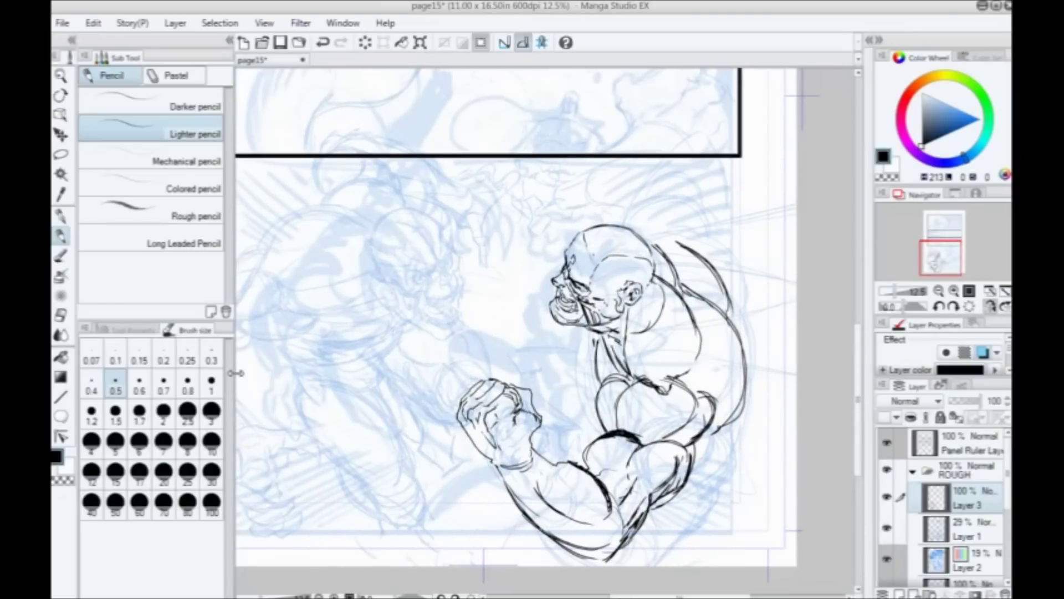
left_click(61, 154)
mouse_move(546, 303)
left_mouse_down()
mouse_move(570, 230)
mouse_move(623, 203)
mouse_move(647, 226)
mouse_move(656, 325)
mouse_move(622, 341)
mouse_move(546, 304)
left_mouse_up()
key("ctrl+t")
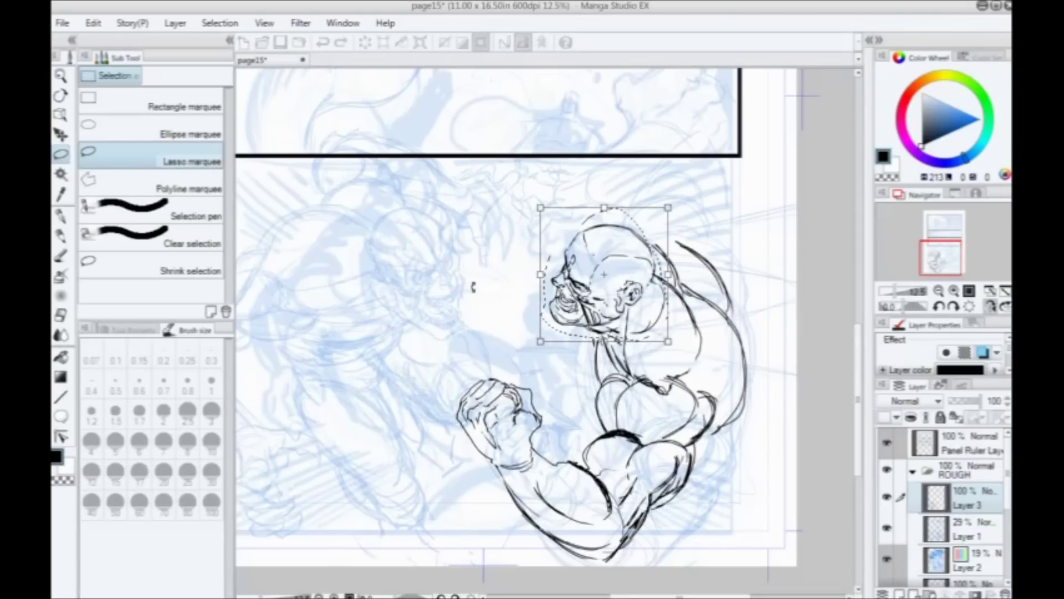
left_click_drag(541, 208, 523, 190)
mouse_move(596, 265)
left_mouse_down()
mouse_move(586, 277)
mouse_move(608, 272)
left_mouse_up()
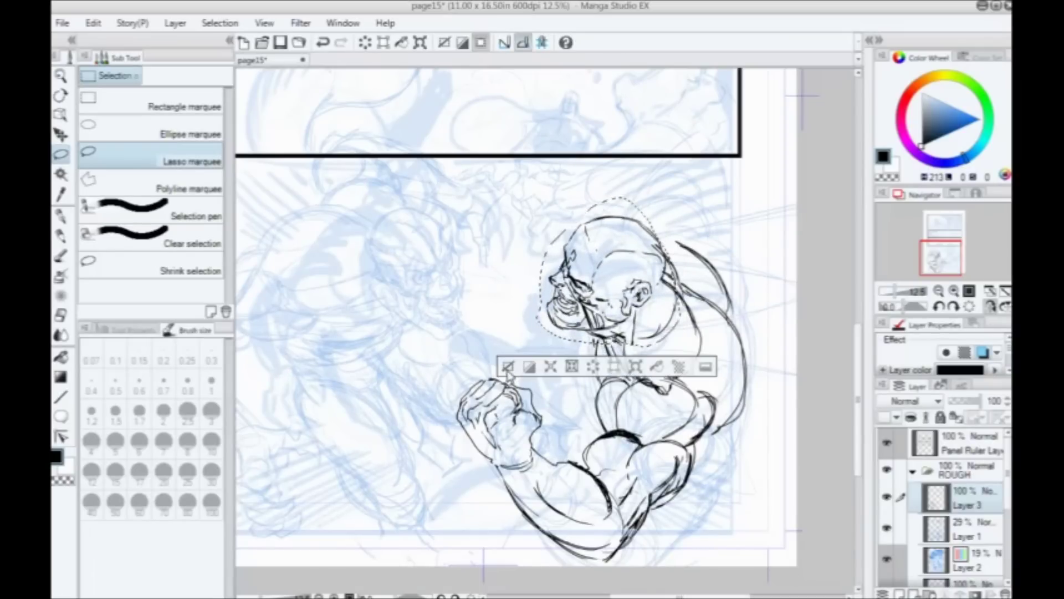
left_click(509, 365)
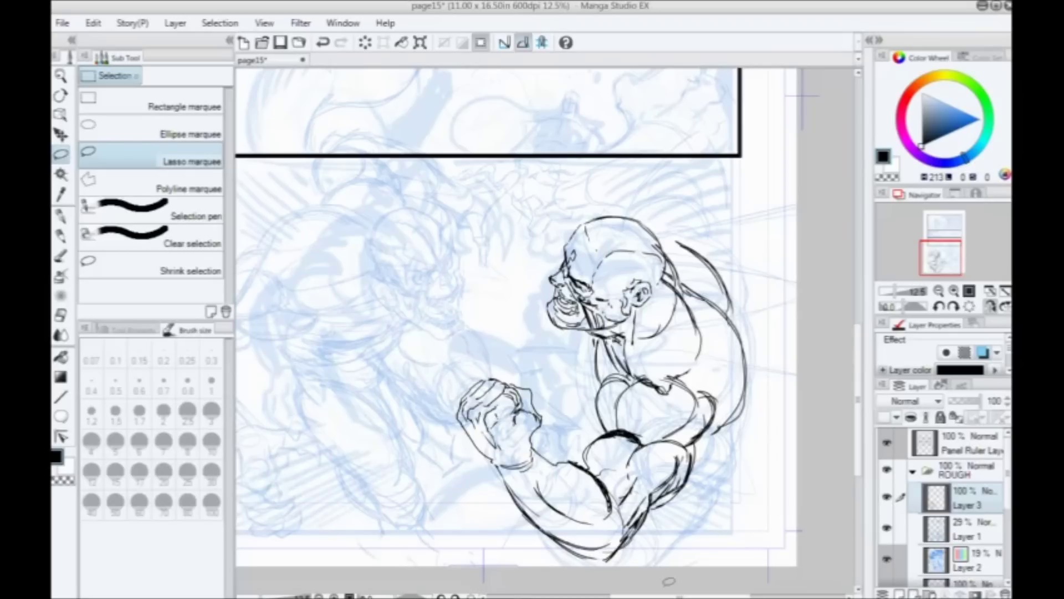
left_click(991, 306)
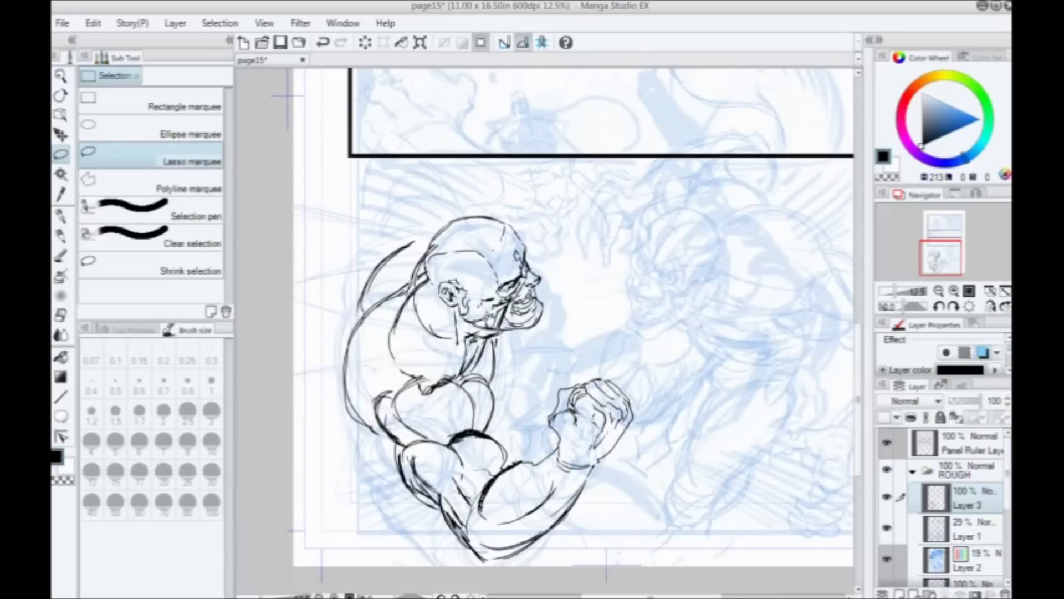
Step: Create a new 6.75 x 10.50 in canvas at 400 dpi and give Layer 1 the blue layer color effect
scroll(494, 328, "up", 5)
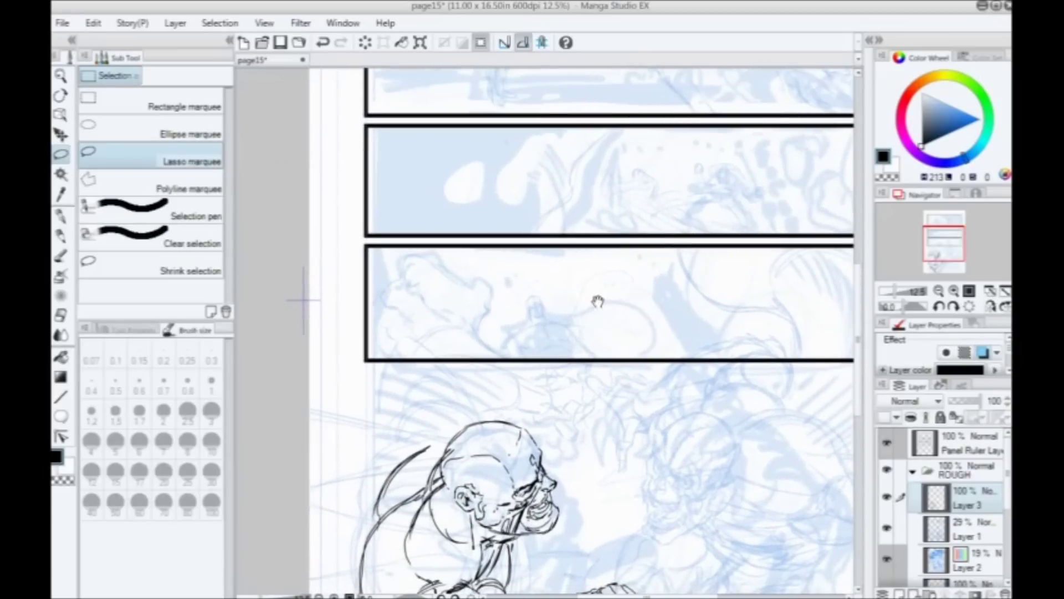
left_click(62, 23)
left_click(86, 40)
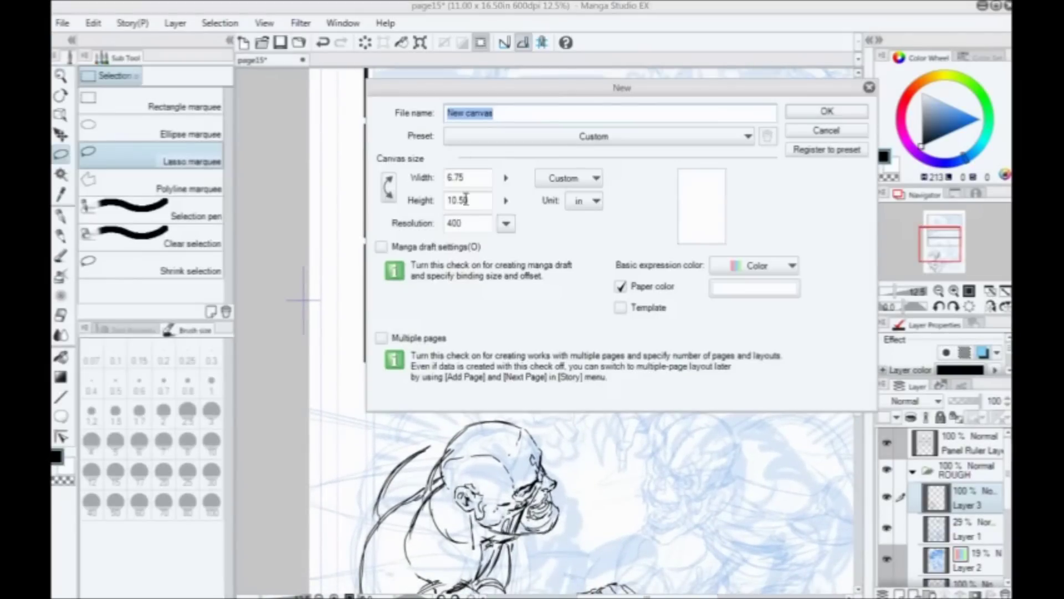
left_click(819, 112)
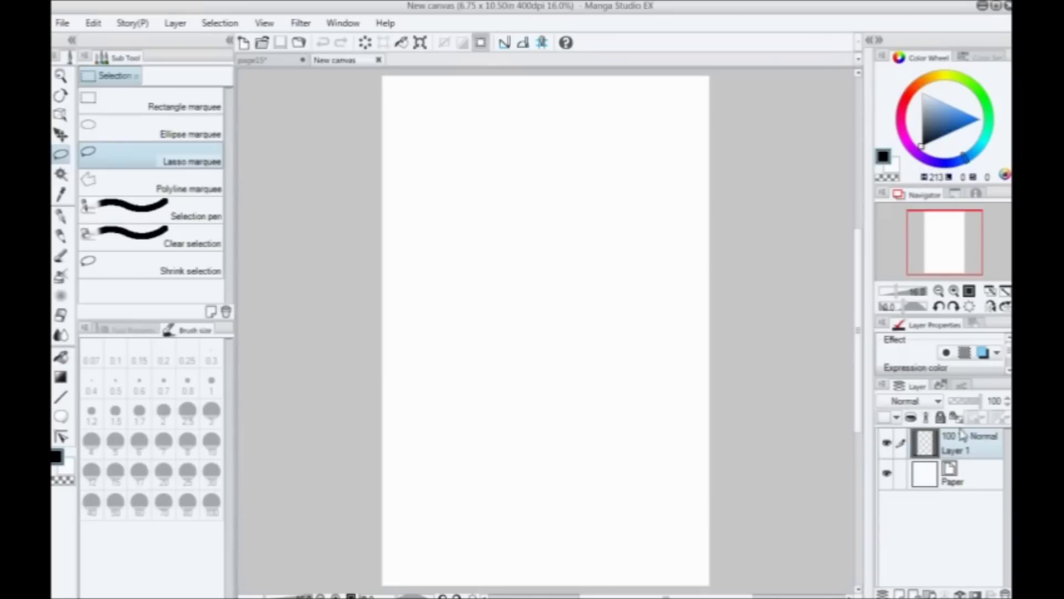
left_click(983, 352)
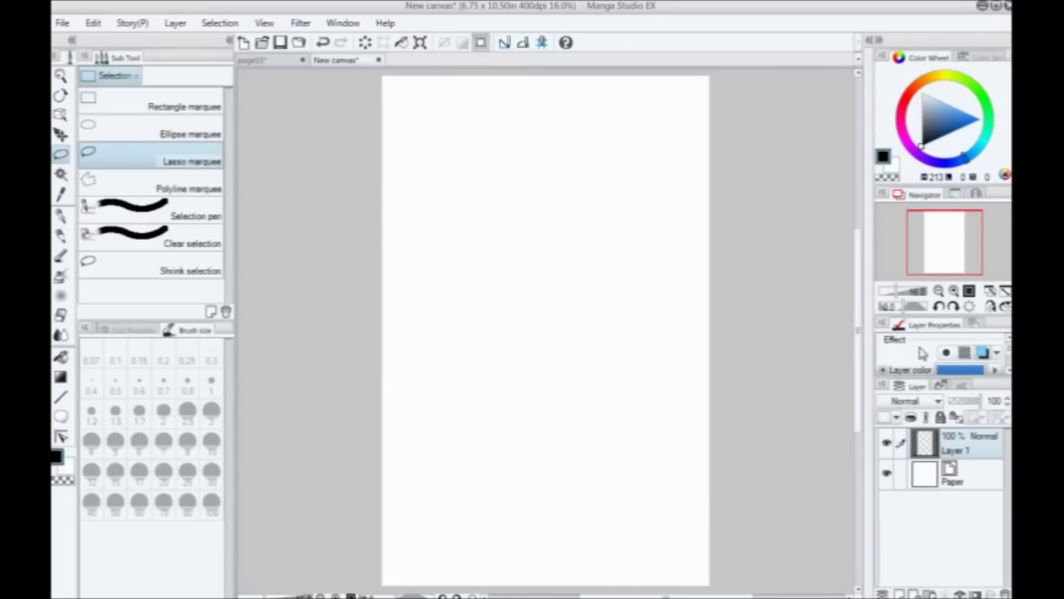
Step: Choose the Lighter pencil at size 0.5 and try a test stroke near the new canvas's upper left corner
key("ctrl+plus")
key("ctrl+plus")
key("ctrl+plus")
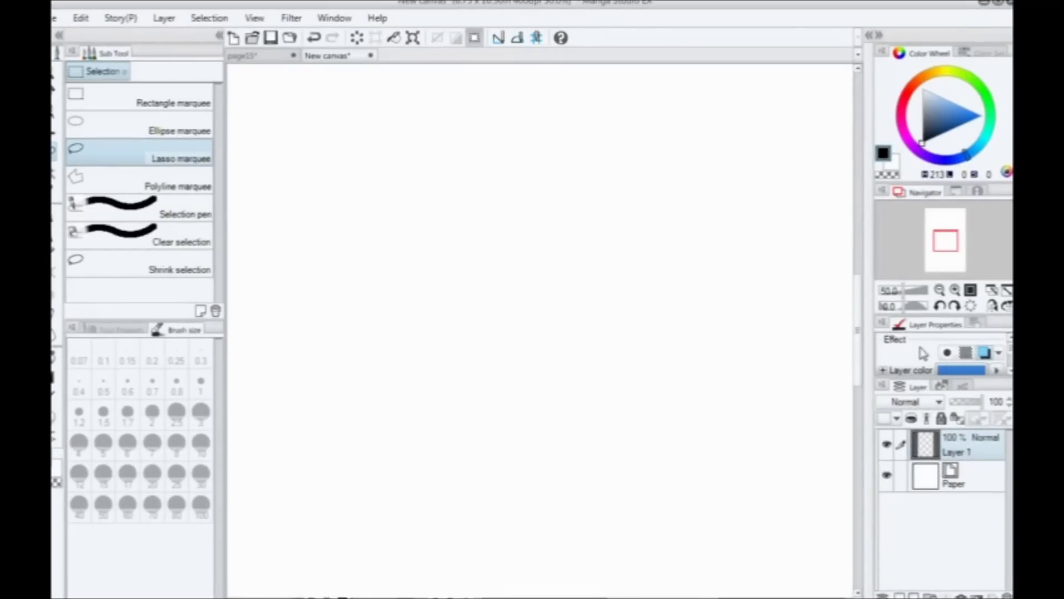
left_click_drag(379, 226, 435, 434)
left_click_drag(392, 277, 471, 510)
left_click_drag(377, 241, 549, 505)
left_click_drag(452, 344, 501, 228)
left_click(56, 244)
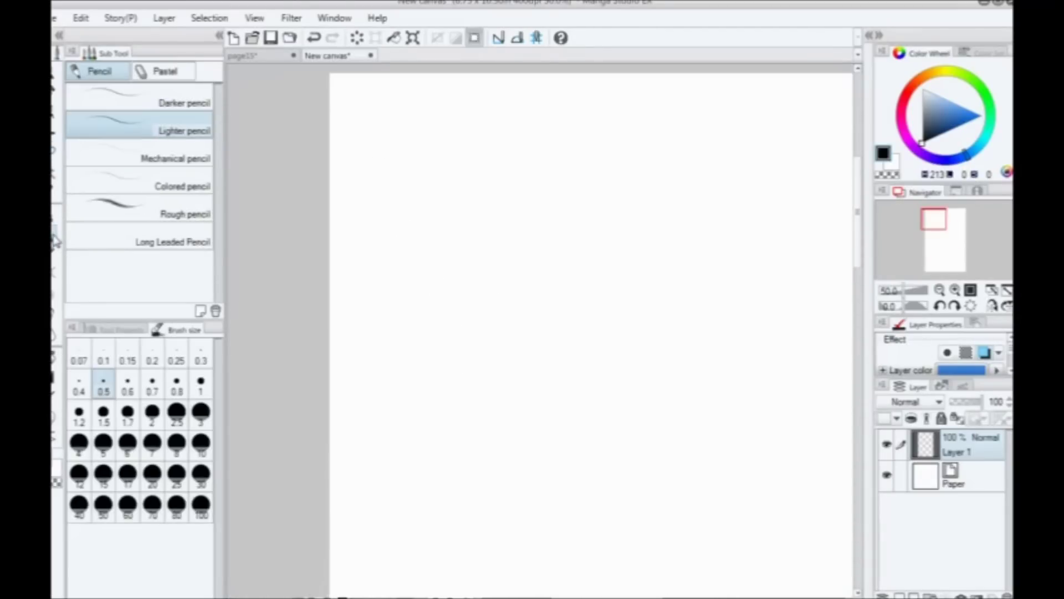
mouse_move(464, 217)
left_mouse_down()
mouse_move(454, 259)
mouse_move(431, 252)
mouse_move(444, 302)
left_mouse_up()
key("ctrl+z")
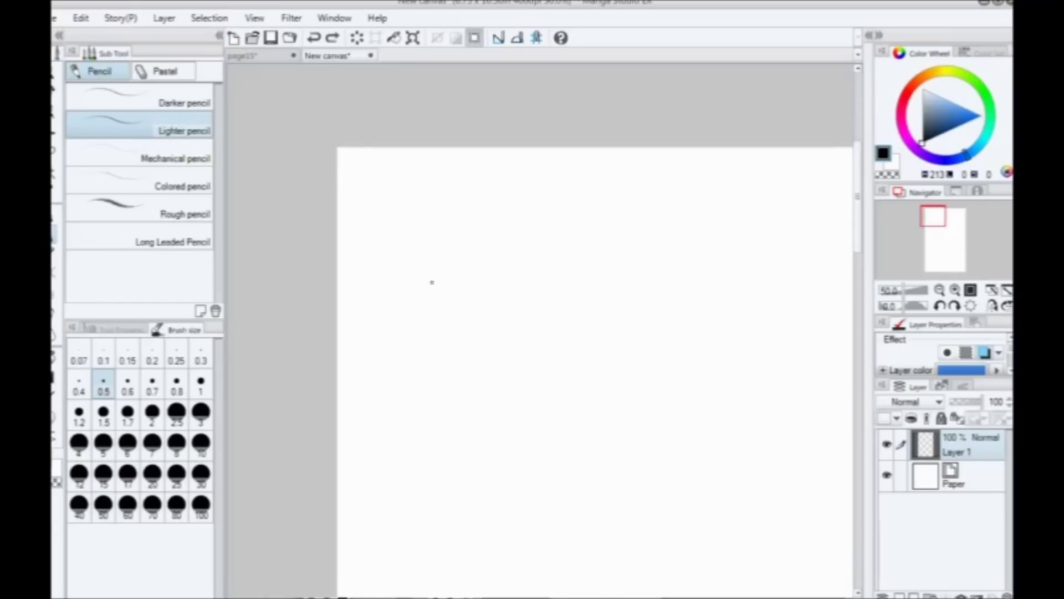
left_click(145, 145)
key("]")
key("]")
key("]")
key("]")
mouse_move(463, 262)
left_mouse_down()
mouse_move(446, 248)
mouse_move(416, 293)
left_mouse_up()
key("ctrl+z")
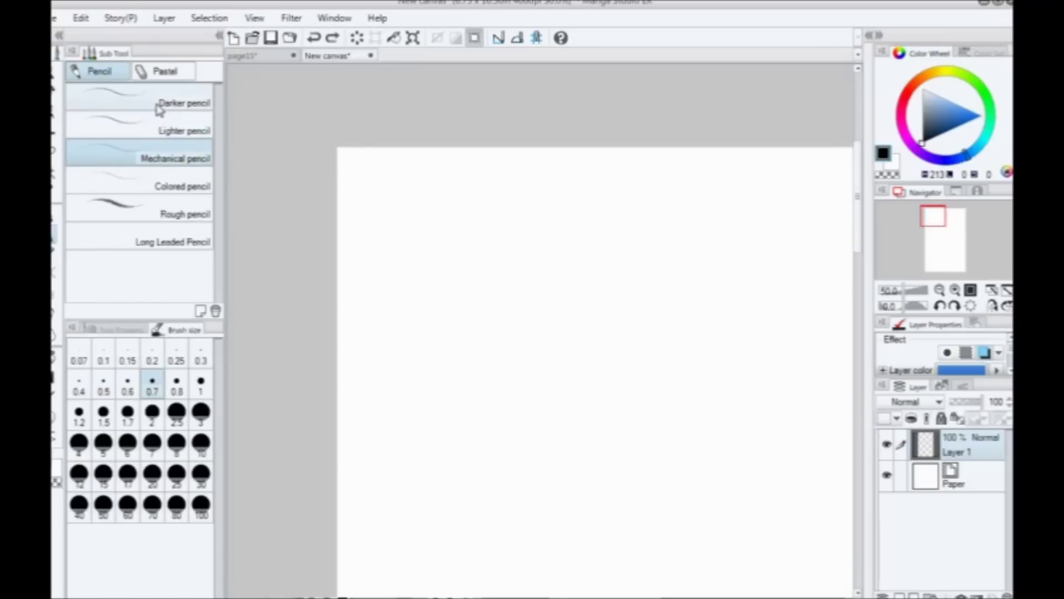
Step: Rough in the head's oval and vertical centre line with the Lighter pencil near the page's upper left corner
left_click(167, 126)
left_click_drag(437, 255, 429, 312)
key("ctrl+z")
mouse_move(530, 256)
left_mouse_down()
mouse_move(490, 222)
mouse_move(554, 233)
mouse_move(551, 364)
mouse_move(464, 221)
mouse_move(427, 283)
mouse_move(530, 391)
left_mouse_up()
left_click_drag(508, 231, 513, 398)
Step: Sketch the small eye ovals on the eye line and the triangular nose on the centre line
mouse_move(558, 304)
left_mouse_down()
mouse_move(434, 291)
mouse_move(552, 294)
left_mouse_up()
left_click_drag(480, 287, 470, 291)
left_click_drag(541, 287, 549, 292)
left_click_drag(518, 340, 504, 329)
left_click_drag(516, 377, 517, 417)
Step: Draw the flat chin, the angled jaw and the outer sides of the face around the oval
left_click_drag(492, 416, 522, 416)
left_click_drag(431, 367, 474, 413)
mouse_move(472, 407)
left_mouse_down()
mouse_move(461, 340)
mouse_move(428, 289)
mouse_move(433, 228)
left_mouse_up()
mouse_move(479, 206)
left_mouse_down()
mouse_move(554, 296)
mouse_move(533, 400)
left_mouse_up()
mouse_move(557, 313)
left_mouse_down()
mouse_move(531, 416)
mouse_move(549, 394)
left_mouse_up()
mouse_move(553, 387)
left_mouse_down()
mouse_move(566, 274)
mouse_move(553, 393)
left_mouse_up()
Step: Sketch the ear beside the head and the curved outline of the hair over the skull
mouse_move(415, 293)
left_mouse_down()
mouse_move(429, 372)
mouse_move(431, 360)
left_mouse_up()
mouse_move(415, 286)
left_mouse_down()
mouse_move(417, 333)
mouse_move(433, 232)
left_mouse_up()
left_click_drag(400, 266, 438, 219)
left_click_drag(435, 225, 546, 233)
Step: Sketch the neck, the curved collar lines beneath it and the cheek and temple contours
left_click_drag(521, 420, 463, 474)
mouse_move(430, 367)
left_mouse_down()
mouse_move(437, 452)
mouse_move(459, 484)
left_mouse_up()
left_click_drag(428, 459, 540, 479)
left_click_drag(398, 488, 541, 478)
mouse_move(444, 272)
left_mouse_down()
mouse_move(448, 295)
mouse_move(412, 347)
left_mouse_up()
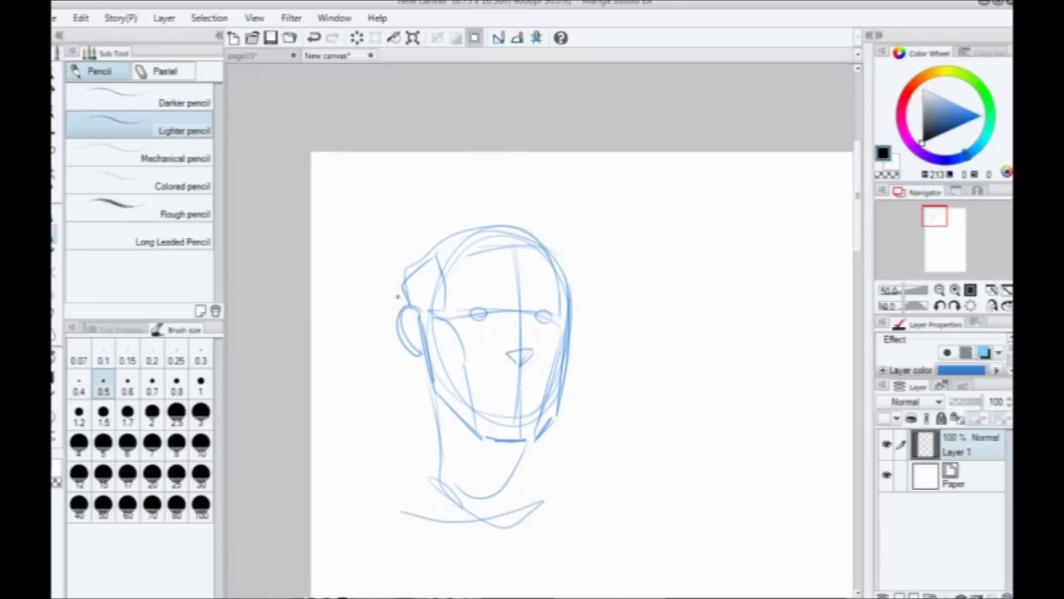
Step: Draw a firmer hairline across the forehead, curving down at the temple on the ear side
scroll(365, 224, "up", 1)
left_click_drag(477, 334, 501, 254)
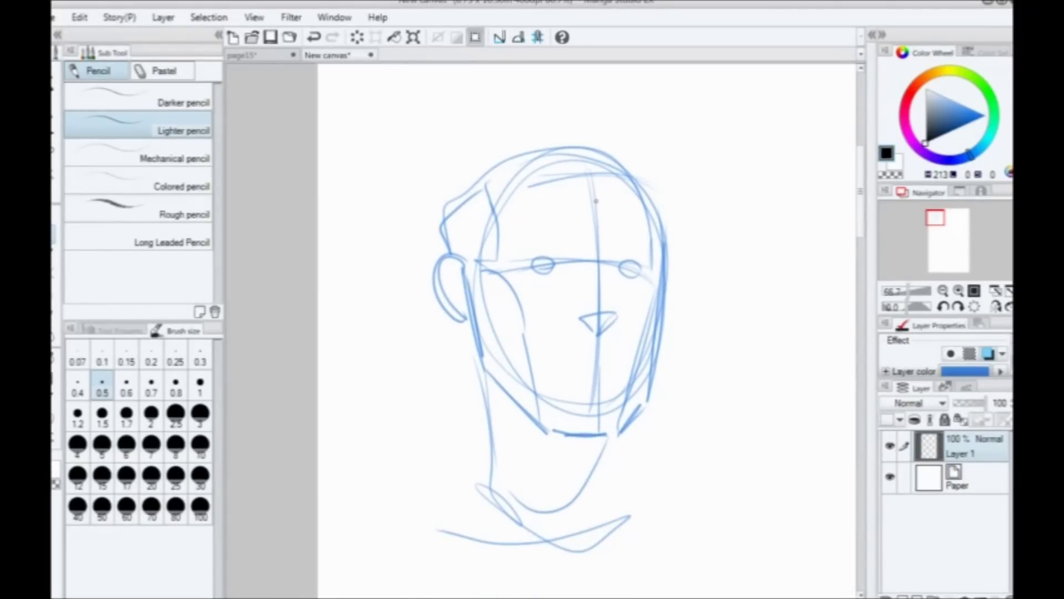
mouse_move(578, 190)
left_mouse_down()
mouse_move(519, 165)
mouse_move(469, 238)
mouse_move(498, 172)
mouse_move(570, 189)
mouse_move(496, 198)
mouse_move(557, 190)
mouse_move(492, 266)
mouse_move(538, 195)
mouse_move(652, 243)
left_mouse_up()
key("ctrl+z")
key("ctrl+z")
mouse_move(578, 187)
left_mouse_down()
mouse_move(532, 180)
mouse_move(483, 217)
mouse_move(547, 178)
mouse_move(576, 188)
left_mouse_up()
left_click_drag(511, 180, 480, 218)
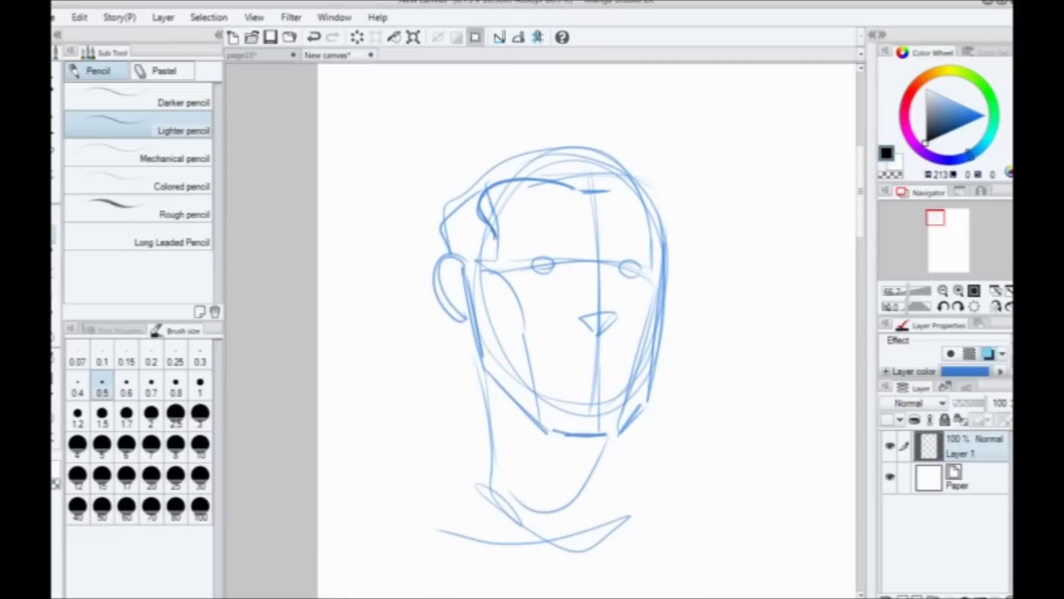
Step: Add the sideburn by the ear, finish the hairline's far corner and strengthen the hair's outer contour
mouse_move(478, 290)
left_mouse_down()
mouse_move(466, 261)
mouse_move(485, 301)
left_mouse_up()
mouse_move(623, 179)
left_mouse_down()
mouse_move(665, 254)
mouse_move(661, 290)
left_mouse_up()
mouse_move(448, 253)
left_mouse_down()
mouse_move(464, 179)
mouse_move(638, 173)
left_mouse_up()
mouse_move(665, 234)
left_mouse_down()
mouse_move(604, 155)
mouse_move(439, 240)
mouse_move(468, 164)
mouse_move(665, 244)
left_mouse_up()
key("ctrl+z")
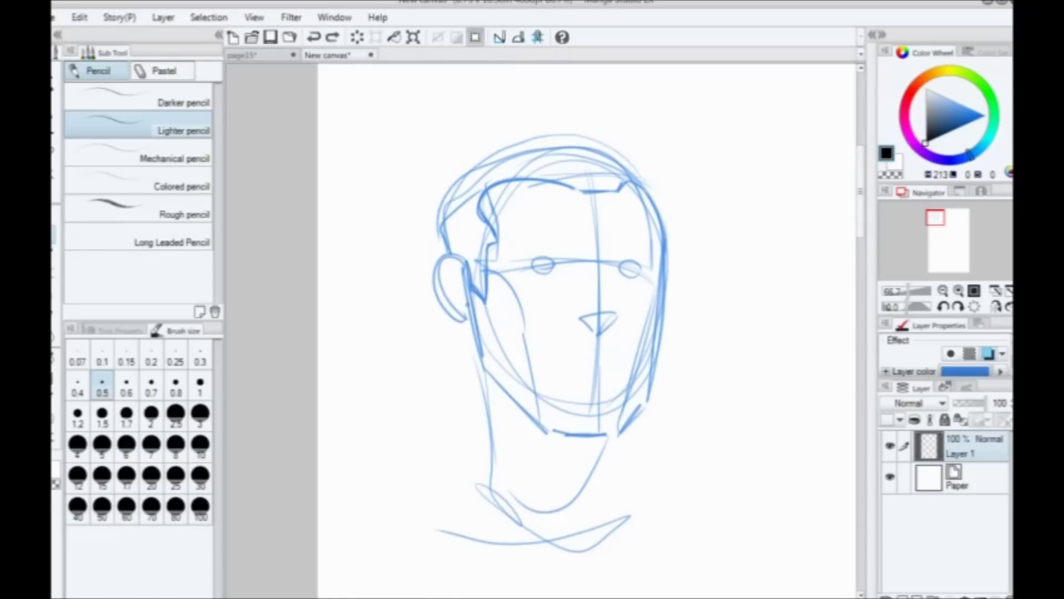
Step: Lower Layer 1's opacity to 45% and add a new raster layer above it
left_click(969, 403)
left_click(898, 595)
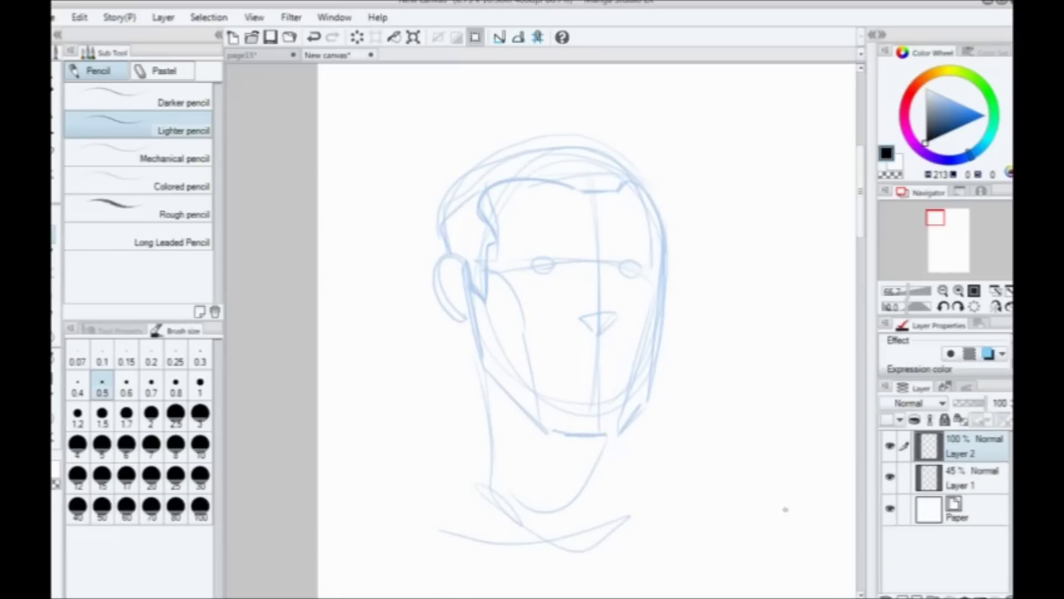
Step: Ink the ear's outline and inner folds on Layer 2 with the G-pen at size 1
key("p")
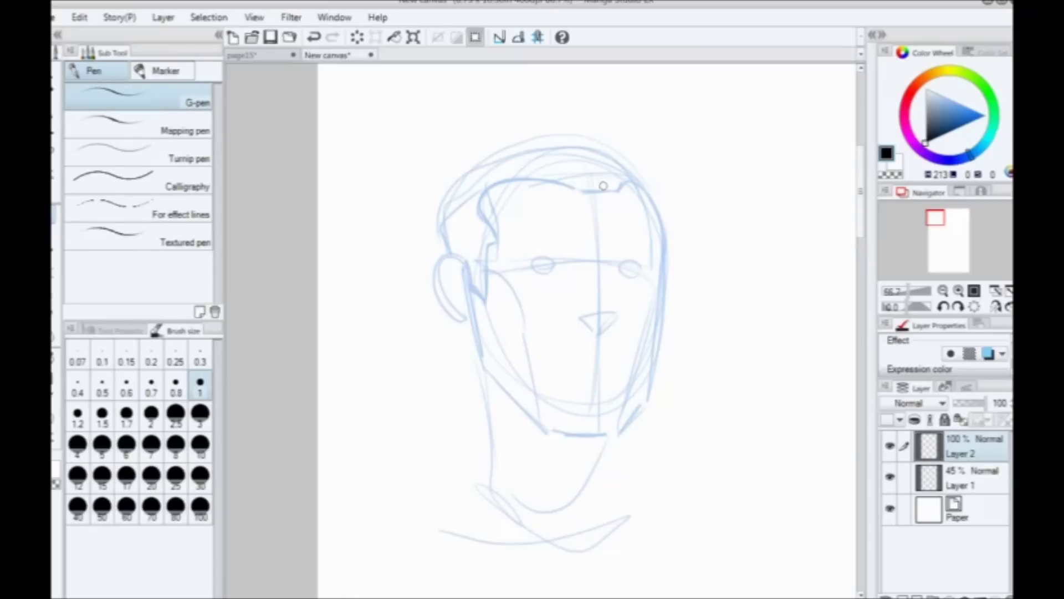
mouse_move(445, 294)
left_mouse_down()
mouse_move(455, 316)
mouse_move(457, 275)
mouse_move(446, 303)
mouse_move(467, 295)
mouse_move(451, 300)
mouse_move(477, 317)
mouse_move(468, 345)
mouse_move(460, 331)
left_mouse_up()
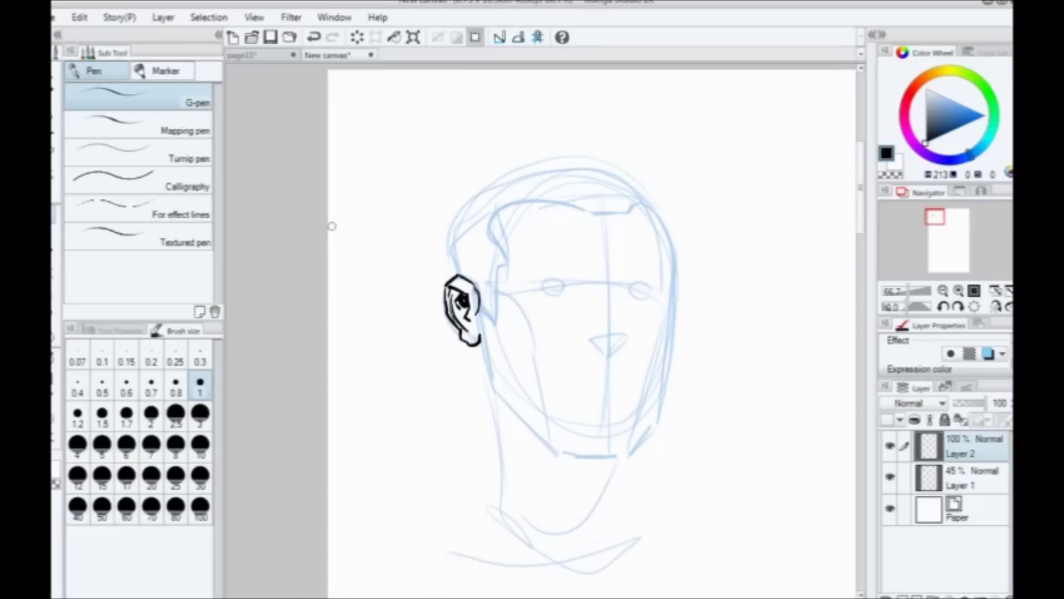
Step: Ink the hairline from the sideburn up and across the forehead with short dashed strokes, following the blue sketch
scroll(331, 226, "up", 1)
left_click_drag(332, 228, 230, 250)
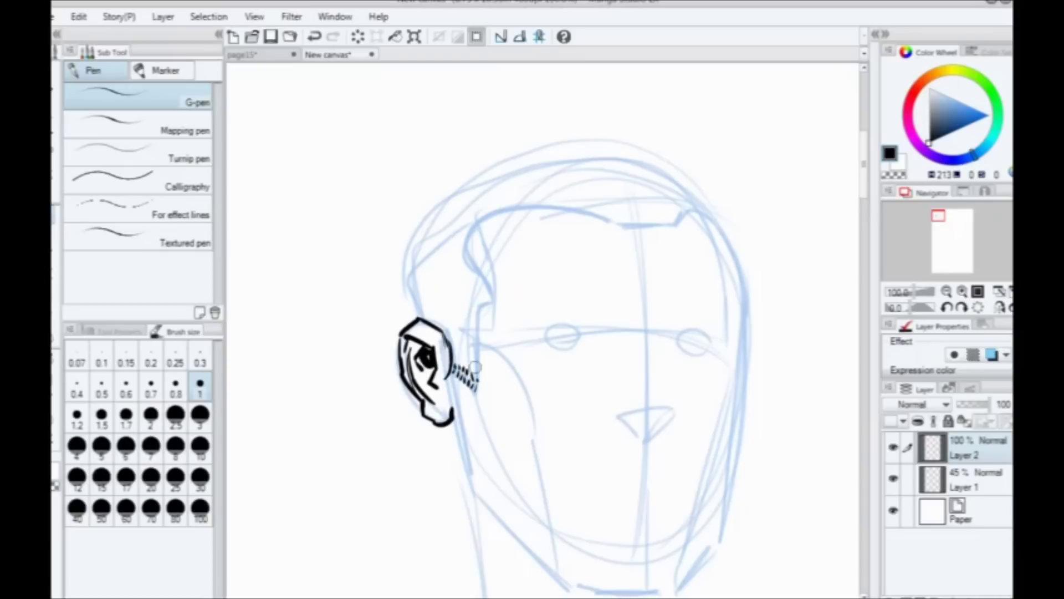
mouse_move(475, 340)
left_mouse_down()
mouse_move(479, 301)
mouse_move(498, 299)
mouse_move(467, 255)
mouse_move(477, 216)
mouse_move(525, 203)
mouse_move(594, 208)
mouse_move(614, 226)
mouse_move(657, 226)
mouse_move(685, 207)
mouse_move(714, 219)
left_mouse_up()
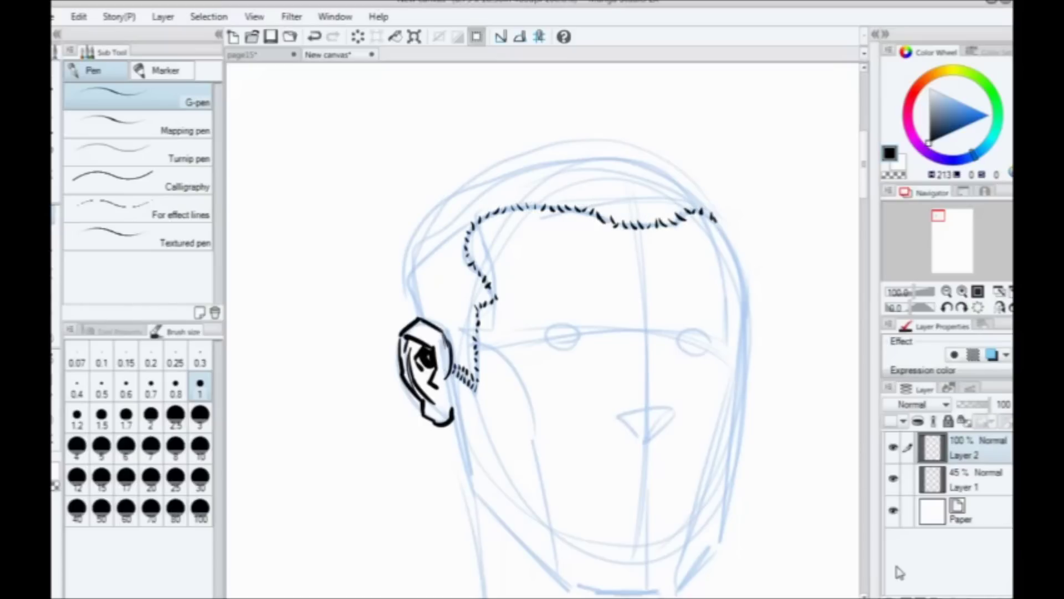
Step: Ink the outer contour of the hair from above the ear over the crown to the forehead with broken, tufted strokes
mouse_move(439, 353)
left_mouse_down()
mouse_move(461, 199)
mouse_move(441, 330)
left_mouse_up()
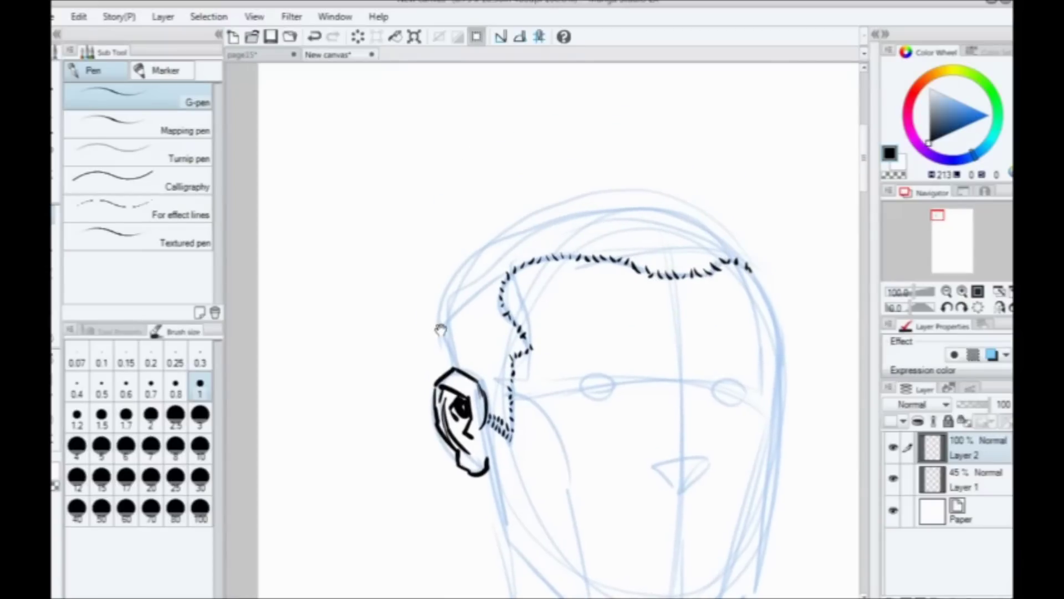
mouse_move(447, 367)
left_mouse_down()
mouse_move(430, 302)
mouse_move(452, 250)
mouse_move(549, 188)
mouse_move(658, 190)
mouse_move(715, 208)
mouse_move(757, 231)
mouse_move(761, 266)
left_mouse_up()
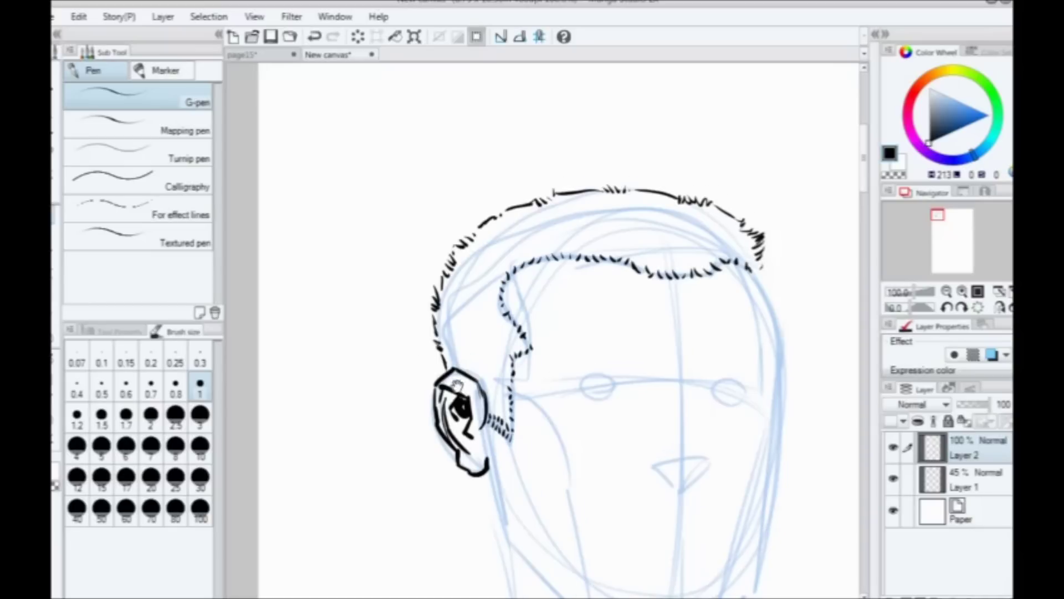
left_click_drag(433, 278, 461, 224)
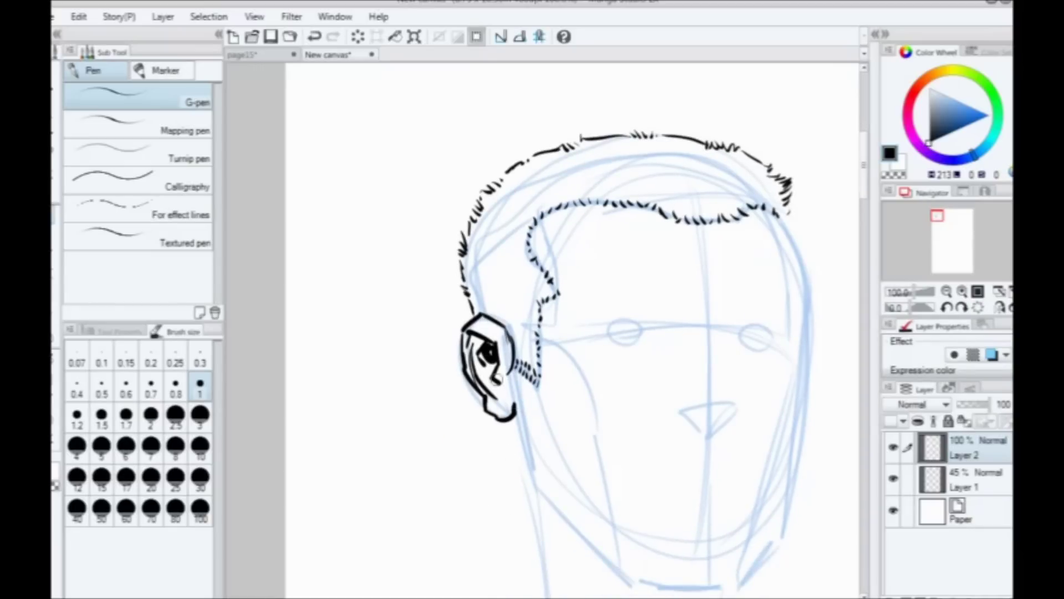
mouse_move(493, 391)
left_mouse_down()
mouse_move(444, 306)
mouse_move(416, 304)
mouse_move(473, 507)
left_mouse_up()
left_click_drag(511, 411, 523, 365)
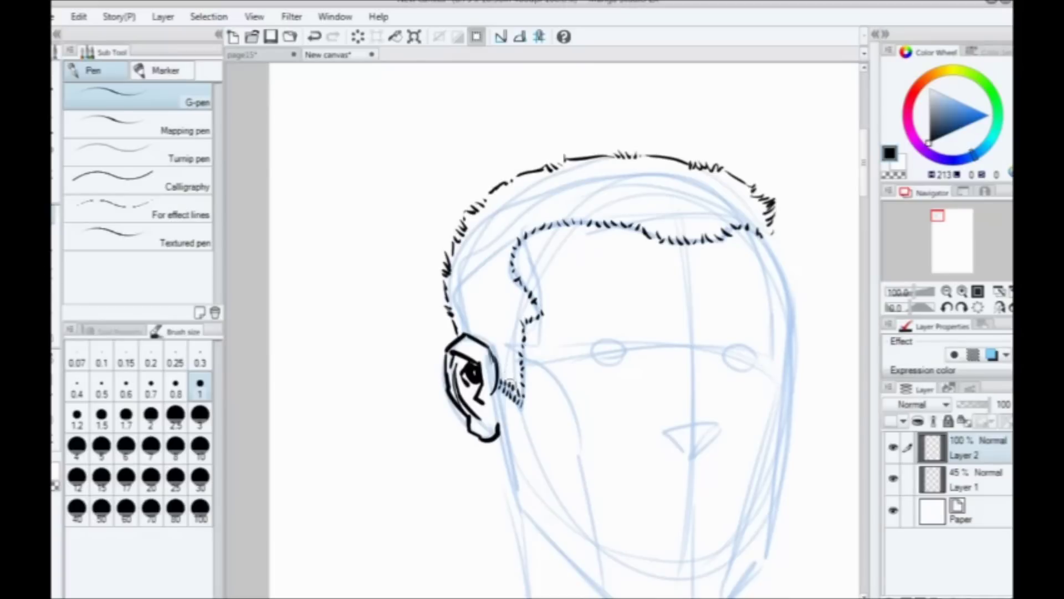
Step: Draw an arrow pointing down toward the head and thicken the front and temple hairline with short hair strokes
left_click_drag(803, 90, 776, 133)
left_click_drag(792, 128, 770, 109)
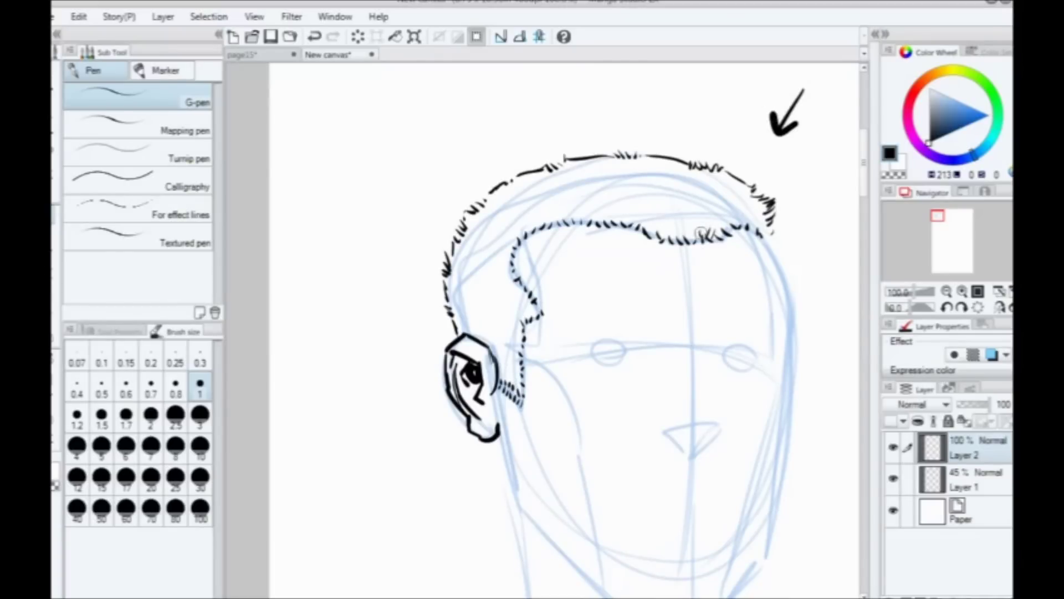
mouse_move(671, 228)
left_mouse_down()
mouse_move(696, 226)
mouse_move(651, 229)
mouse_move(644, 218)
mouse_move(707, 224)
left_mouse_up()
mouse_move(594, 217)
left_mouse_down()
mouse_move(516, 230)
mouse_move(504, 247)
left_mouse_up()
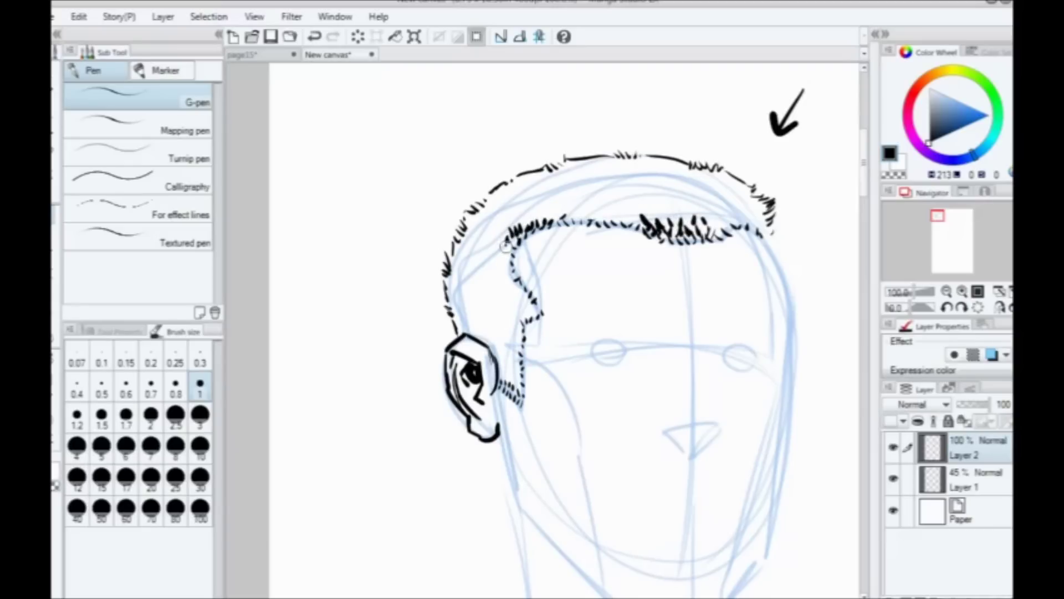
Step: Fill the sideburn and the hair above the ear with dense short strokes
mouse_move(537, 311)
left_mouse_down()
mouse_move(503, 318)
mouse_move(520, 334)
mouse_move(510, 337)
mouse_move(473, 330)
mouse_move(503, 343)
mouse_move(503, 362)
mouse_move(519, 373)
mouse_move(508, 369)
mouse_move(512, 383)
mouse_move(499, 355)
left_mouse_up()
mouse_move(499, 355)
left_mouse_down()
mouse_move(458, 316)
mouse_move(496, 316)
mouse_move(506, 305)
left_mouse_up()
left_click_drag(482, 300, 467, 305)
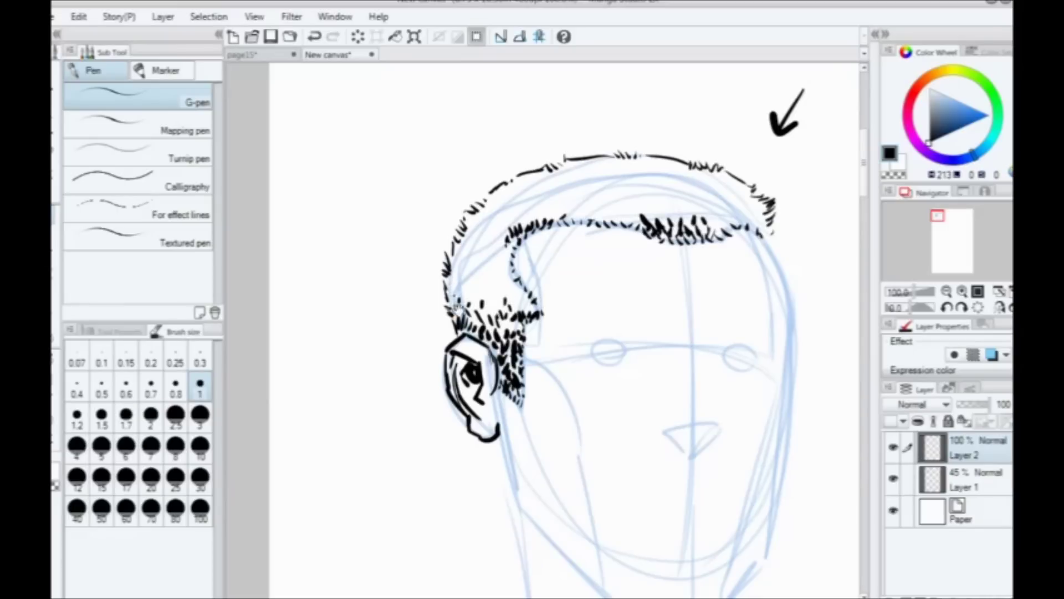
Step: Add a few sparse short strokes inside the hair along the crown and upper side of the head
left_click_drag(489, 375, 445, 379)
mouse_move(715, 217)
left_mouse_down()
mouse_move(714, 227)
mouse_move(705, 219)
left_mouse_up()
scroll(643, 181, "down", 2)
scroll(643, 182, "up", 1)
left_click_drag(560, 320, 539, 357)
left_click_drag(561, 257, 570, 285)
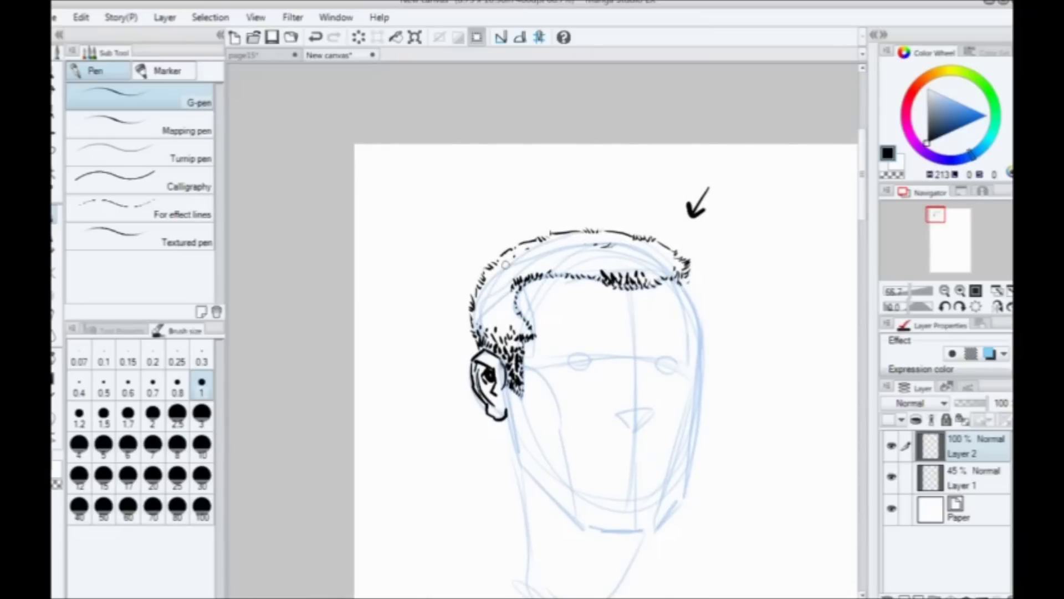
left_click_drag(533, 392, 426, 333)
left_click_drag(443, 232, 461, 266)
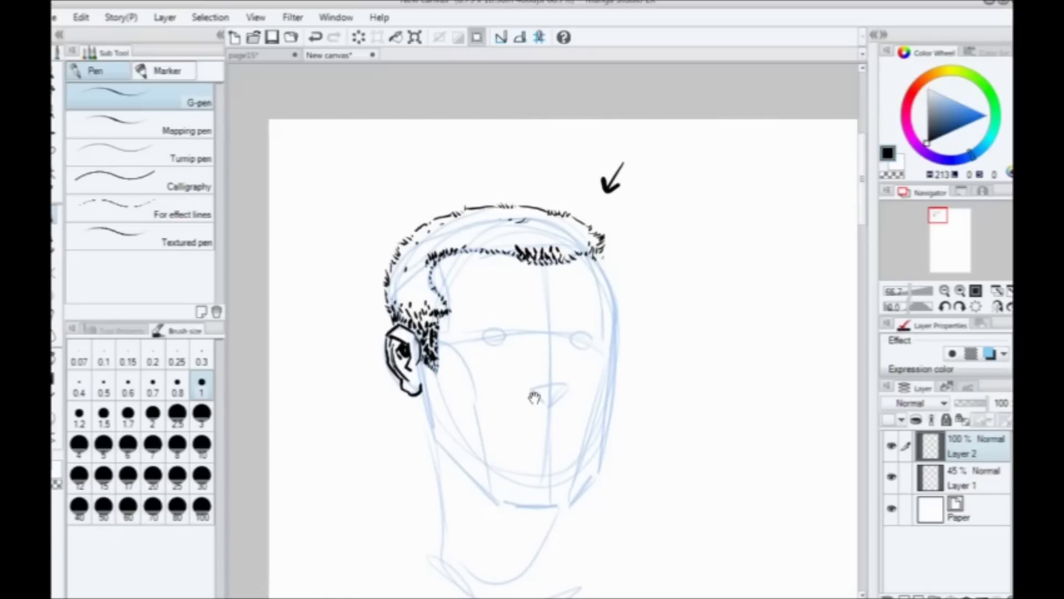
left_click_drag(535, 388, 552, 413)
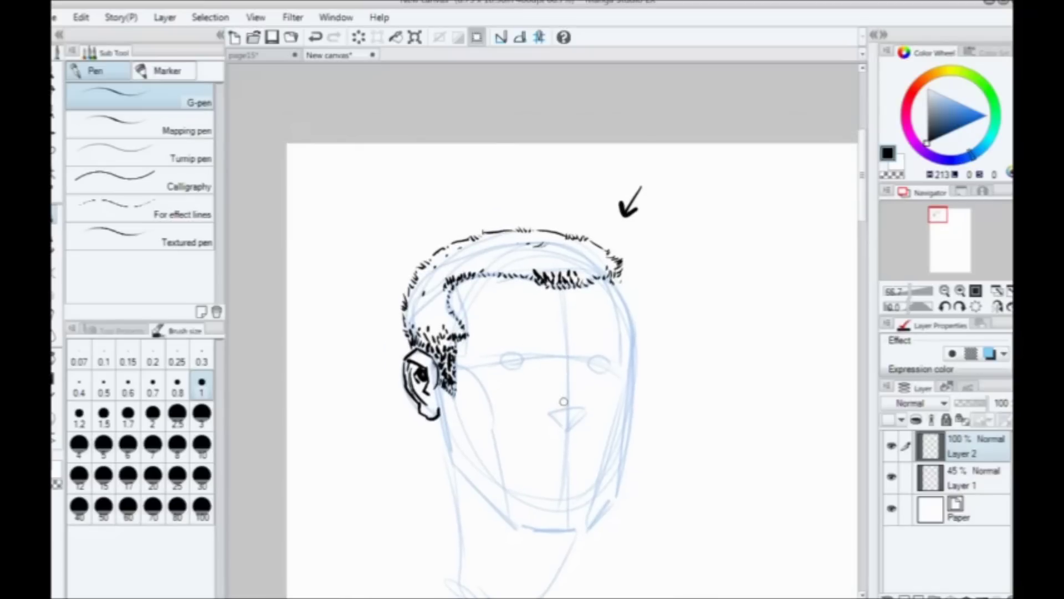
Step: Hide Layer 2 and create a new layer above it for a second inked version of the head
left_click(893, 446)
left_click(903, 593)
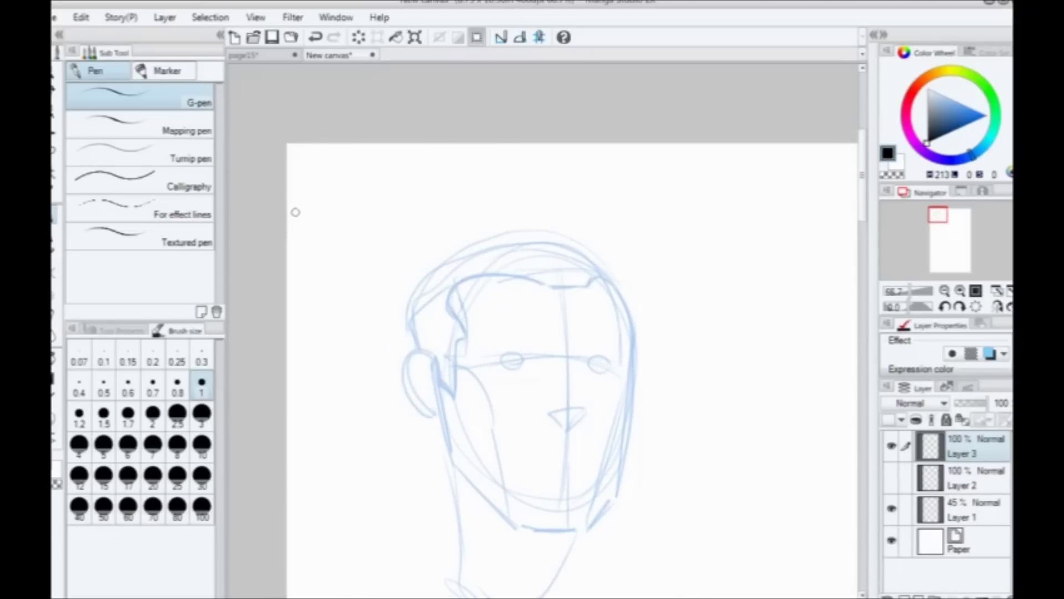
scroll(295, 212, "up", 2)
left_click_drag(296, 213, 230, 190)
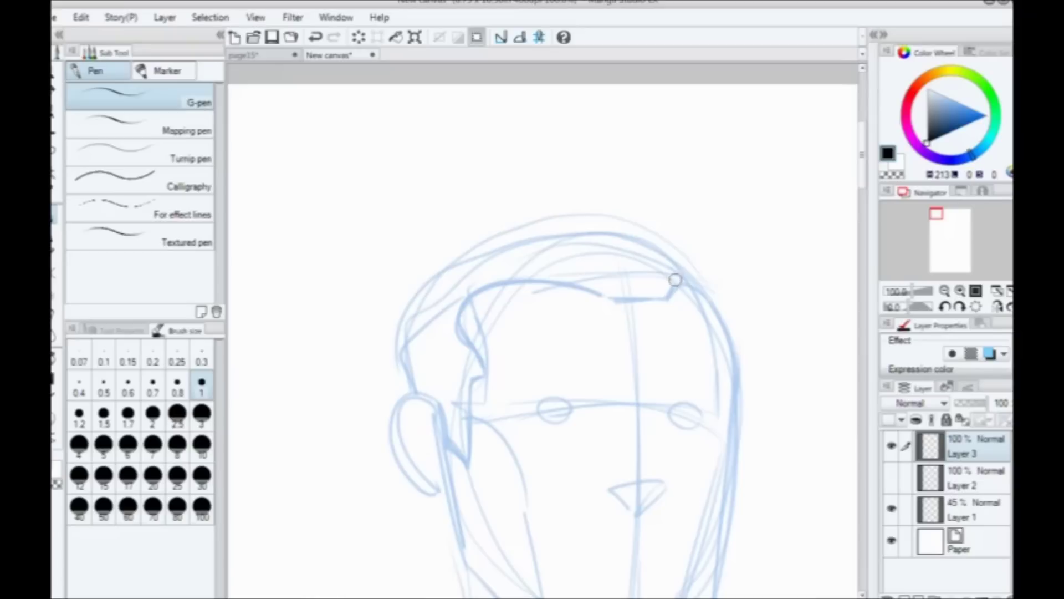
Step: Ink the dashed hairline, the ear and a thin outer hair contour on the new layer
mouse_move(672, 289)
left_mouse_down()
mouse_move(537, 283)
mouse_move(477, 292)
mouse_move(464, 314)
mouse_move(479, 353)
mouse_move(467, 414)
mouse_move(452, 426)
mouse_move(411, 397)
mouse_move(392, 417)
mouse_move(395, 452)
mouse_move(427, 486)
mouse_move(443, 478)
mouse_move(395, 416)
left_mouse_up()
mouse_move(395, 416)
left_mouse_down()
mouse_move(416, 425)
mouse_move(424, 463)
left_mouse_up()
mouse_move(432, 397)
left_mouse_down()
mouse_move(407, 360)
mouse_move(403, 312)
mouse_move(448, 258)
mouse_move(481, 240)
mouse_move(597, 219)
mouse_move(648, 229)
mouse_move(701, 278)
left_mouse_up()
left_click_drag(440, 381, 384, 286)
left_click_drag(631, 197, 641, 193)
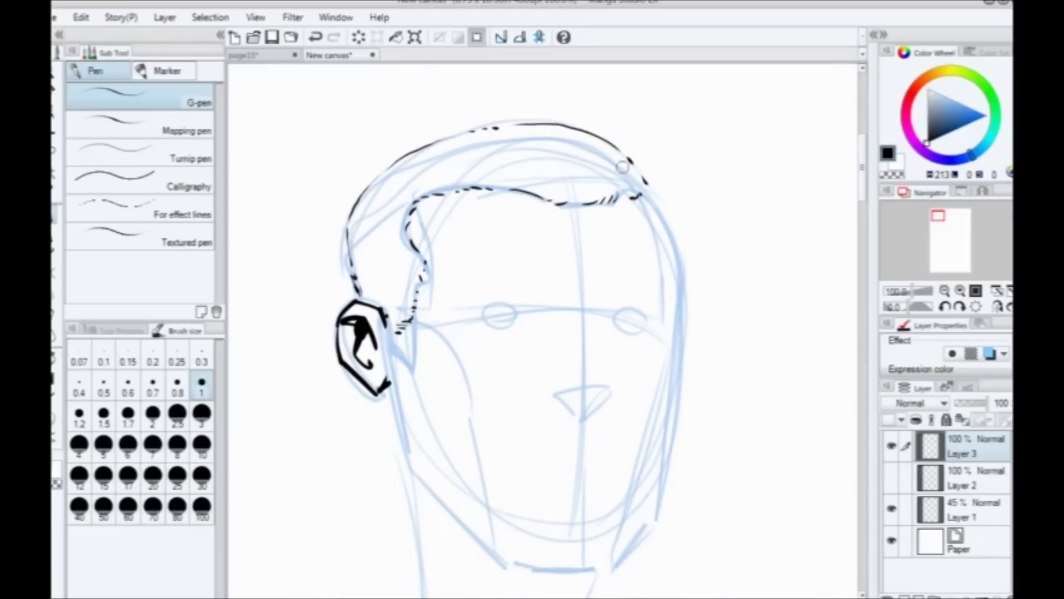
Step: Stipple the sideburn area beside the ear with small short strokes
mouse_move(366, 298)
left_mouse_down()
mouse_move(424, 361)
mouse_move(410, 385)
mouse_move(405, 366)
mouse_move(387, 360)
mouse_move(416, 340)
left_mouse_up()
scroll(379, 294, "down", 1)
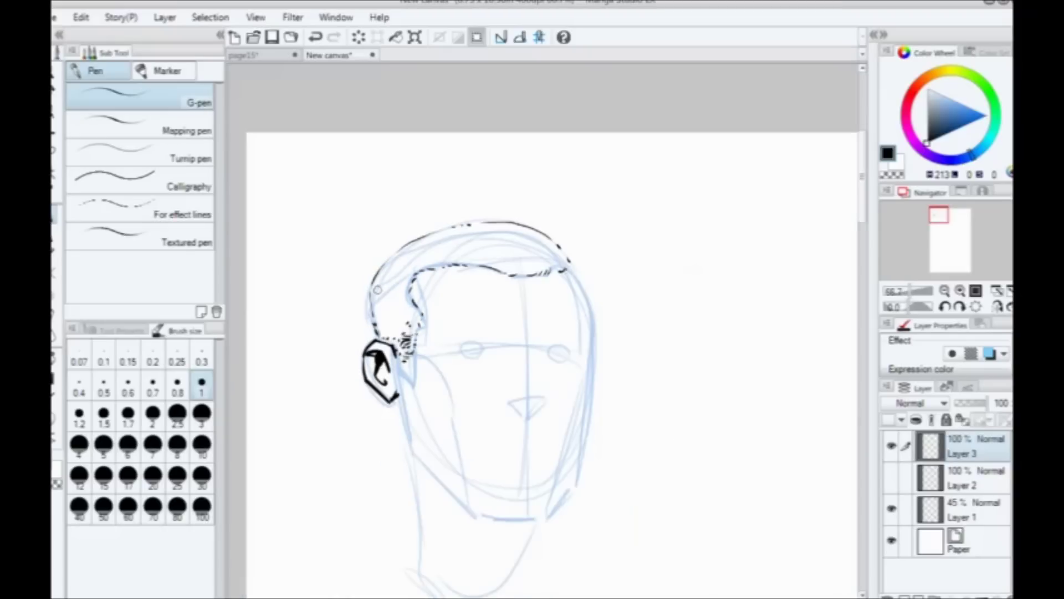
scroll(614, 467, "down", 1)
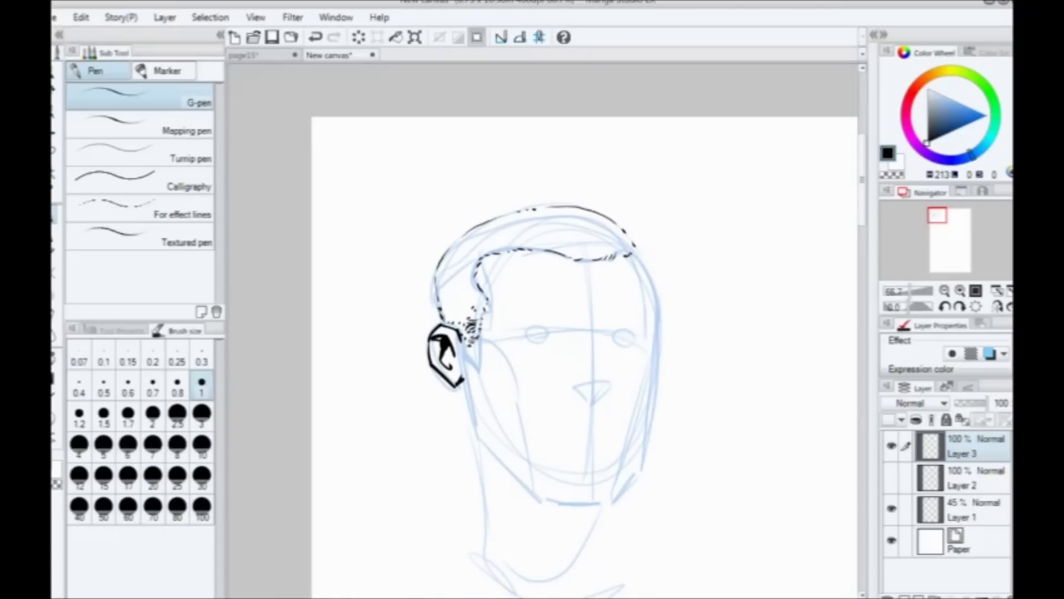
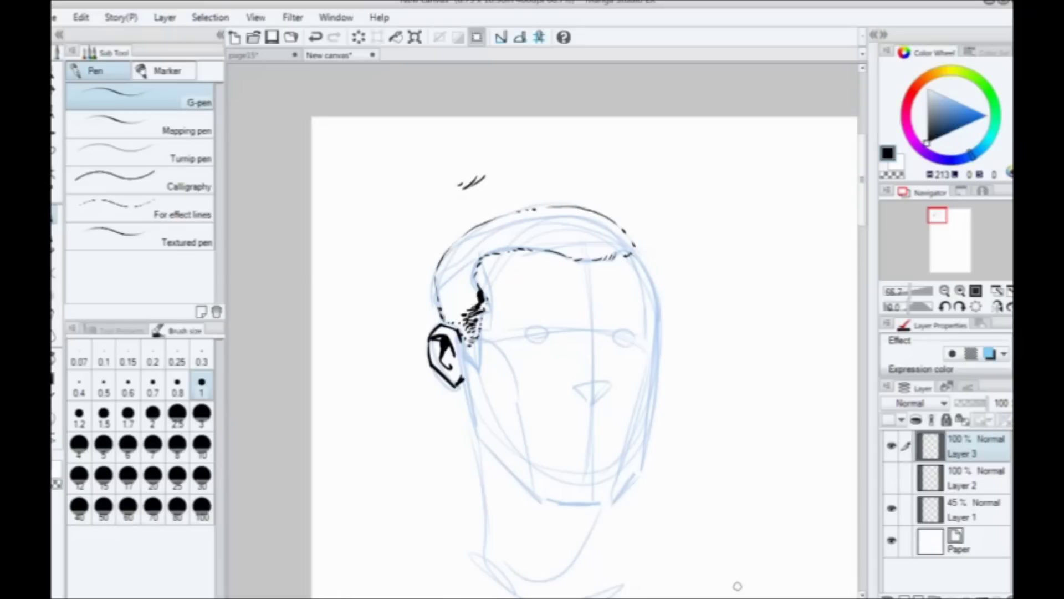
Step: Sketch the angular palm outline with the thumb base on Layer 1, in the empty area beside the head
left_click_drag(721, 339, 456, 298)
left_click_drag(568, 321, 559, 377)
left_click(963, 501)
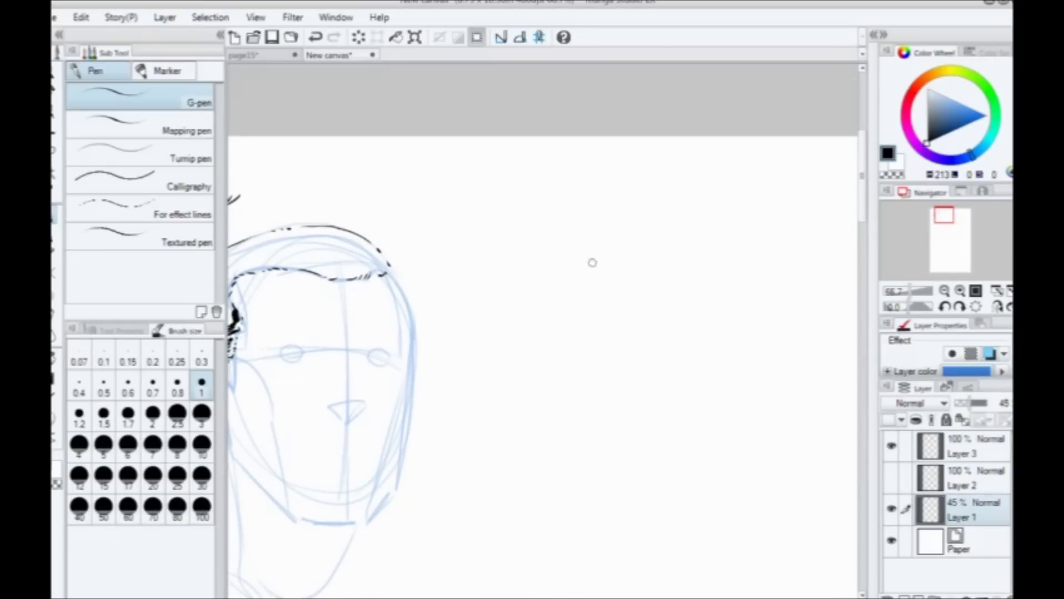
mouse_move(656, 413)
left_mouse_down()
mouse_move(661, 305)
mouse_move(632, 258)
left_mouse_up()
mouse_move(662, 308)
left_mouse_down()
mouse_move(596, 244)
mouse_move(533, 327)
mouse_move(544, 371)
left_mouse_up()
mouse_move(648, 413)
left_mouse_down()
mouse_move(553, 416)
mouse_move(505, 346)
left_mouse_up()
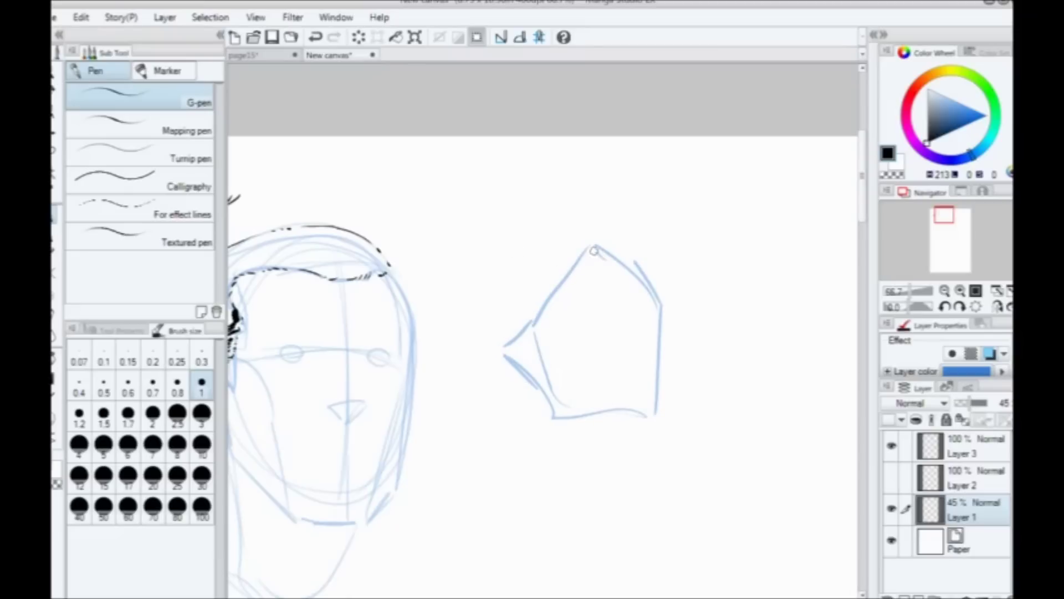
Step: Sketch the hand's bone lines, knuckle circles, fingers, thumb and wrist around the palm outline
left_click_drag(595, 260, 594, 403)
mouse_move(583, 254)
left_mouse_down()
mouse_move(582, 157)
mouse_move(610, 260)
mouse_move(580, 274)
mouse_move(605, 272)
left_mouse_up()
left_click_drag(593, 297, 596, 396)
mouse_move(632, 278)
left_mouse_down()
mouse_move(620, 295)
mouse_move(608, 398)
left_mouse_up()
left_click_drag(655, 296, 618, 400)
mouse_move(562, 285)
left_mouse_down()
mouse_move(554, 313)
mouse_move(581, 405)
left_mouse_up()
mouse_move(558, 283)
left_mouse_down()
mouse_move(531, 189)
mouse_move(544, 305)
left_mouse_up()
mouse_move(618, 277)
left_mouse_down()
mouse_move(630, 183)
mouse_move(646, 292)
mouse_move(684, 238)
mouse_move(659, 302)
left_mouse_up()
mouse_move(661, 296)
left_mouse_down()
mouse_move(660, 355)
mouse_move(623, 415)
mouse_move(554, 416)
mouse_move(505, 347)
mouse_move(488, 294)
mouse_move(525, 317)
left_mouse_up()
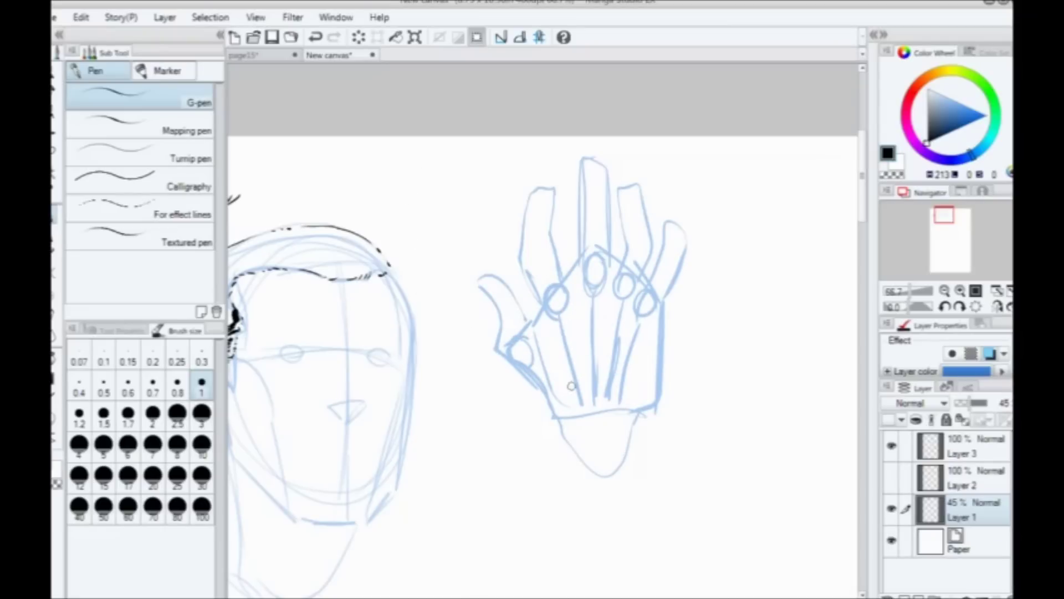
Step: Draw a tall black diamond on Layer 3 beside the hand as a knuckle example
scroll(571, 386, "up", 2)
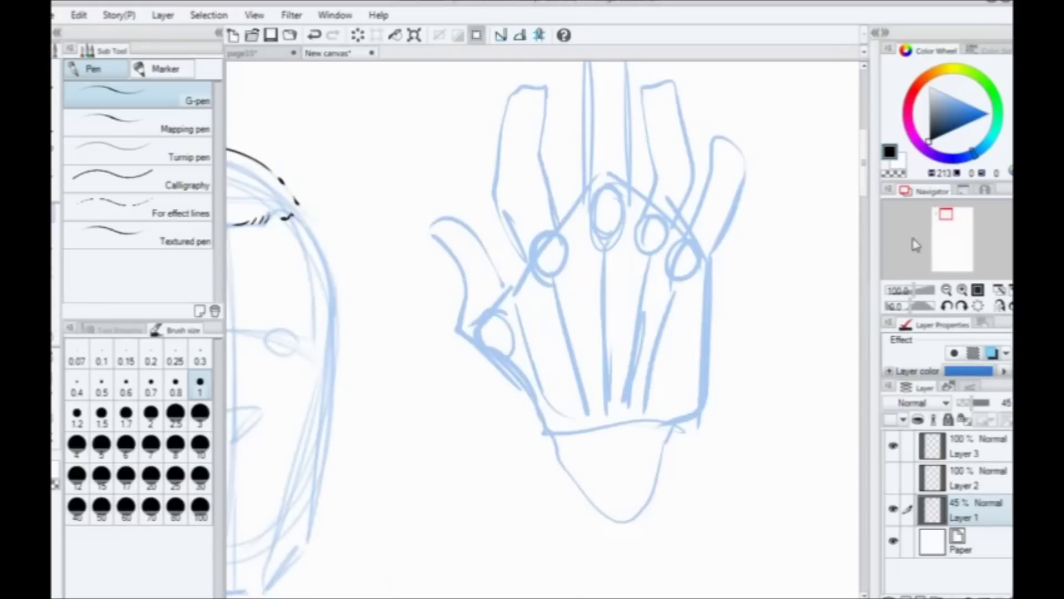
left_click(939, 454)
left_click_drag(533, 310, 549, 390)
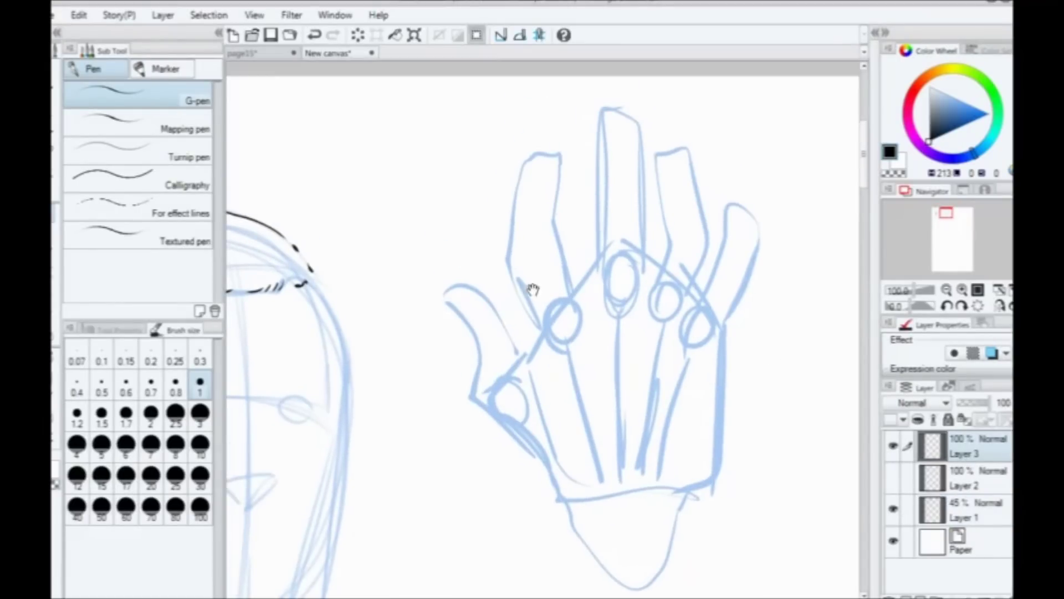
left_click_drag(533, 290, 369, 320)
mouse_move(691, 217)
left_mouse_down()
mouse_move(672, 305)
mouse_move(691, 219)
left_mouse_up()
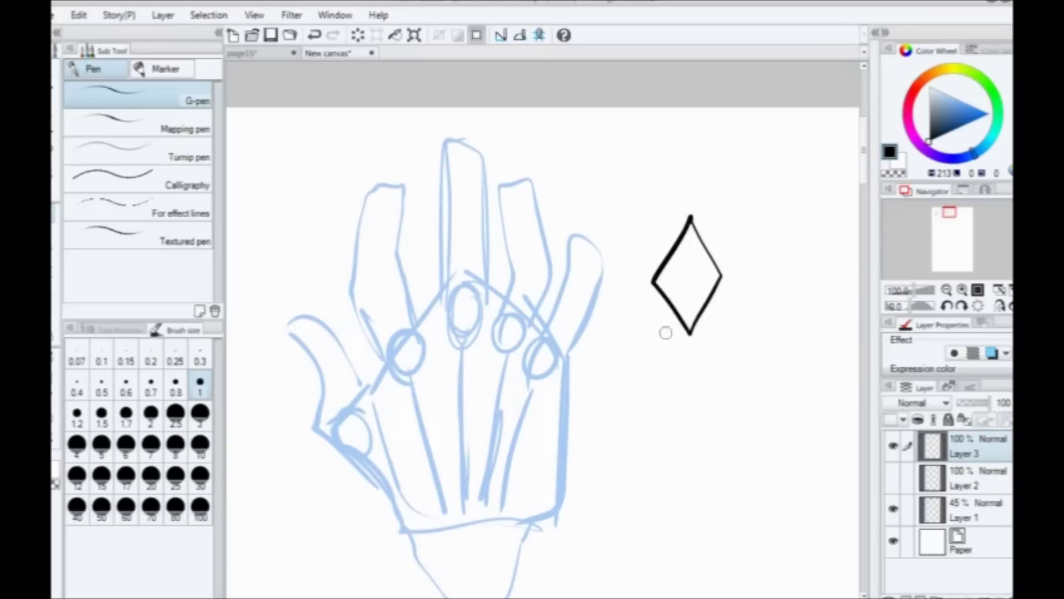
Step: Erase the upper and lower points of the example diamond and extend its open sides with vertical lines
left_click_drag(684, 202, 687, 344)
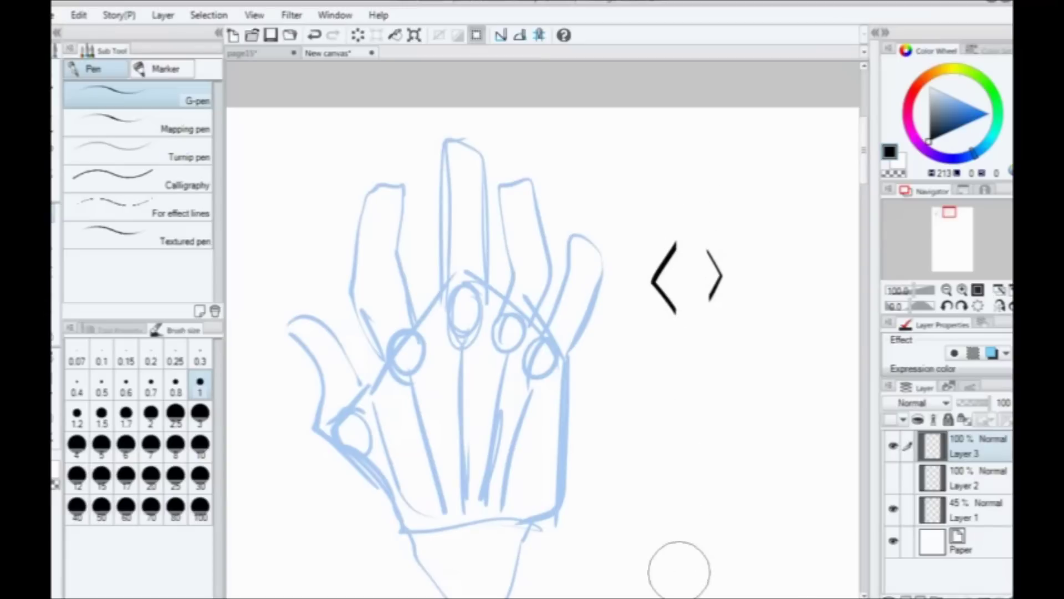
key("p")
mouse_move(675, 245)
left_mouse_down()
mouse_move(676, 217)
mouse_move(708, 252)
left_mouse_up()
left_click_drag(709, 300, 708, 330)
left_click_drag(676, 313, 677, 365)
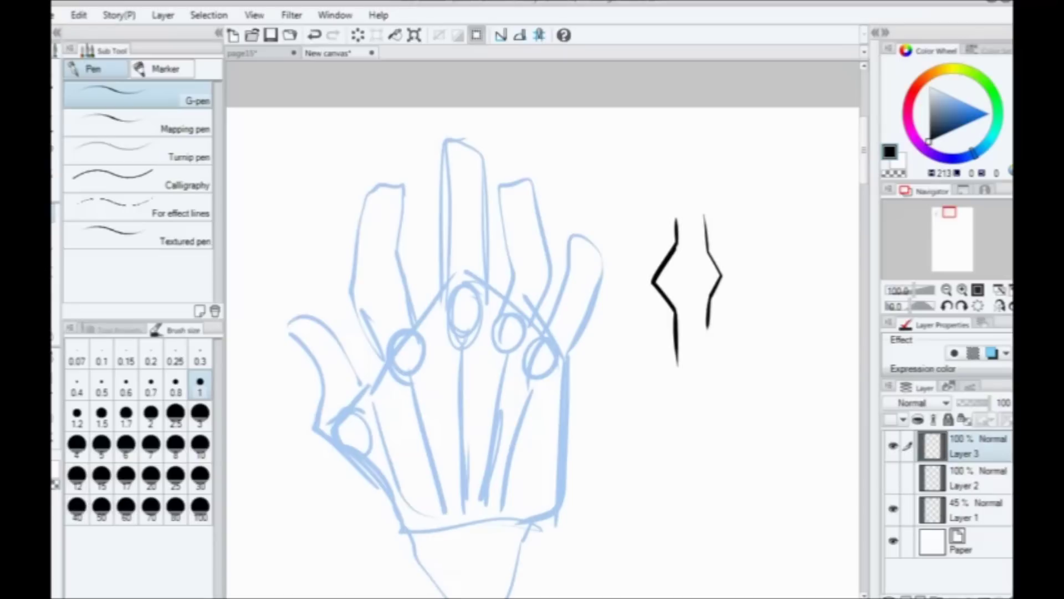
Step: Ink a small diamond over each of the four finger knuckle circles
mouse_move(441, 373)
left_mouse_down()
mouse_move(521, 342)
mouse_move(527, 321)
left_mouse_up()
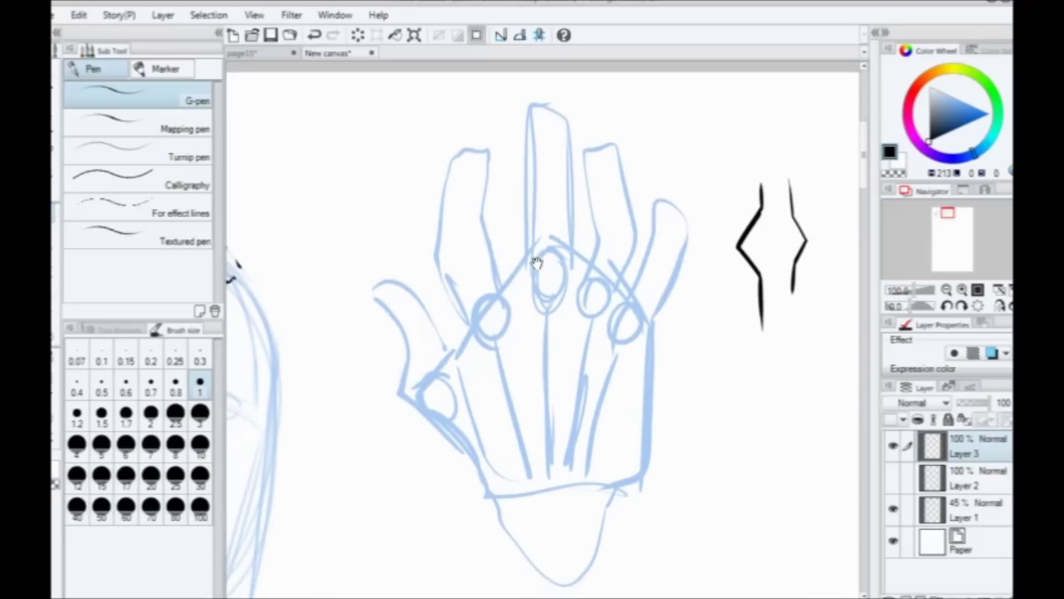
left_click_drag(537, 257, 584, 262)
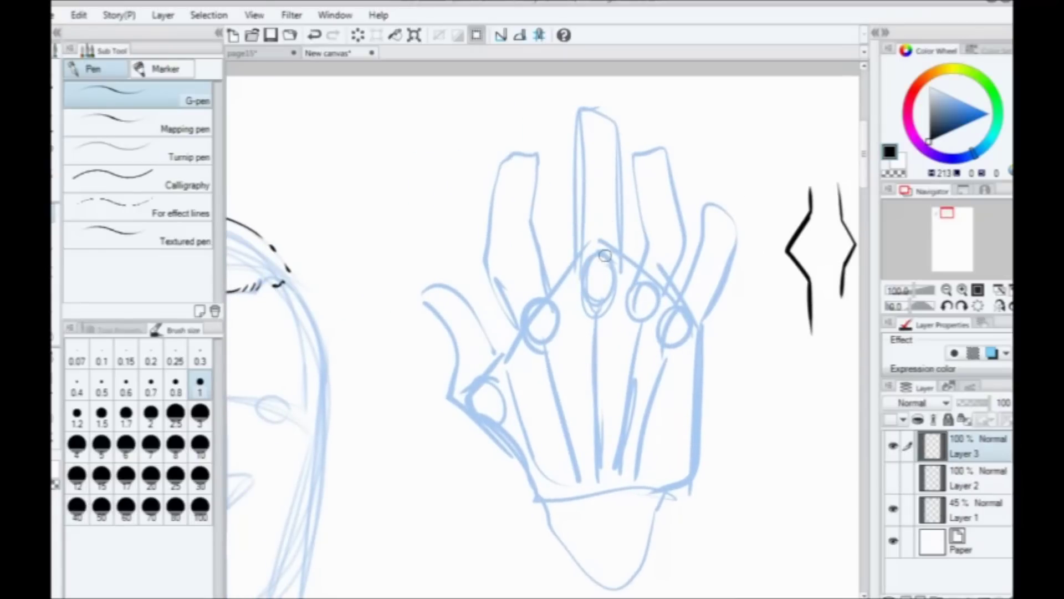
mouse_move(606, 256)
left_mouse_down()
mouse_move(619, 282)
mouse_move(597, 314)
mouse_move(585, 283)
mouse_move(603, 259)
mouse_move(661, 316)
mouse_move(632, 302)
mouse_move(655, 278)
left_mouse_up()
mouse_move(694, 308)
left_mouse_down()
mouse_move(669, 352)
mouse_move(693, 310)
left_mouse_up()
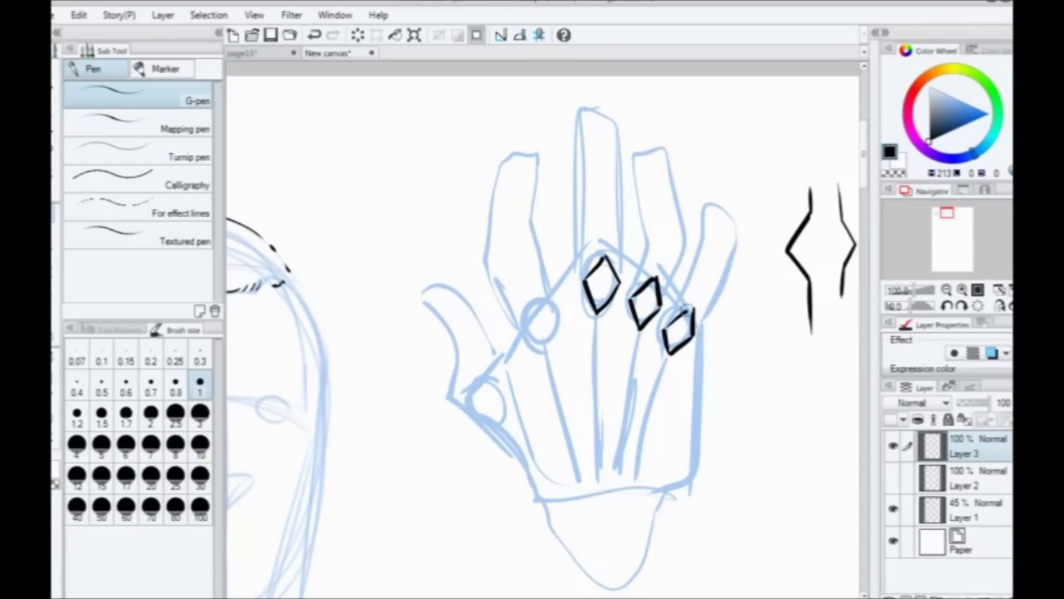
mouse_move(535, 303)
left_mouse_down()
mouse_move(555, 325)
mouse_move(524, 327)
mouse_move(536, 303)
left_mouse_up()
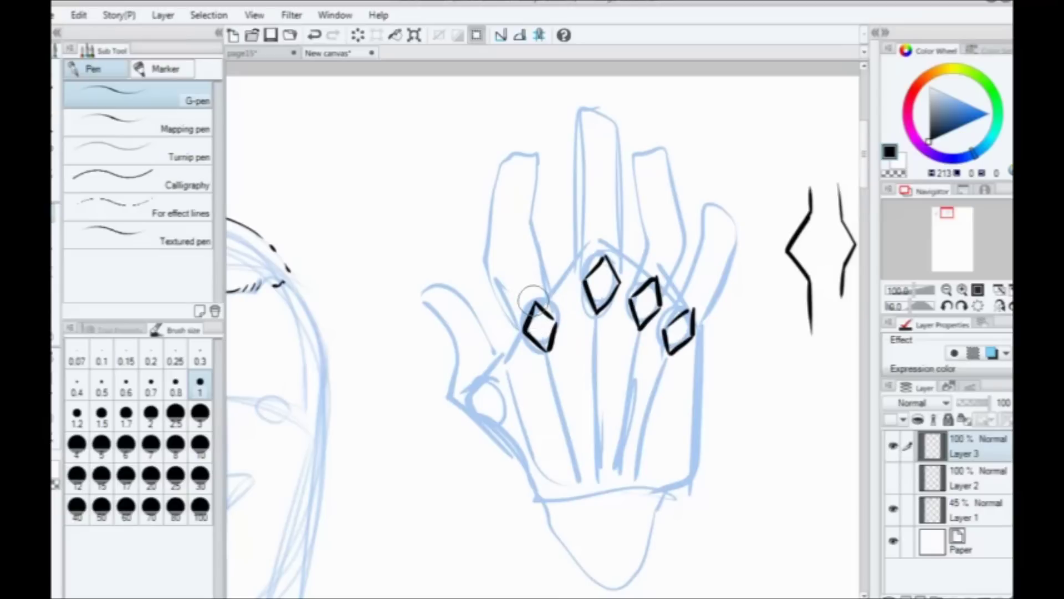
Step: Erase small gaps at the corners of the four knuckle diamonds
left_click_drag(546, 343, 551, 348)
left_click_drag(606, 252, 599, 318)
mouse_move(659, 268)
left_mouse_down()
mouse_move(644, 323)
mouse_move(678, 337)
mouse_move(673, 350)
left_mouse_up()
left_click_drag(696, 277, 692, 301)
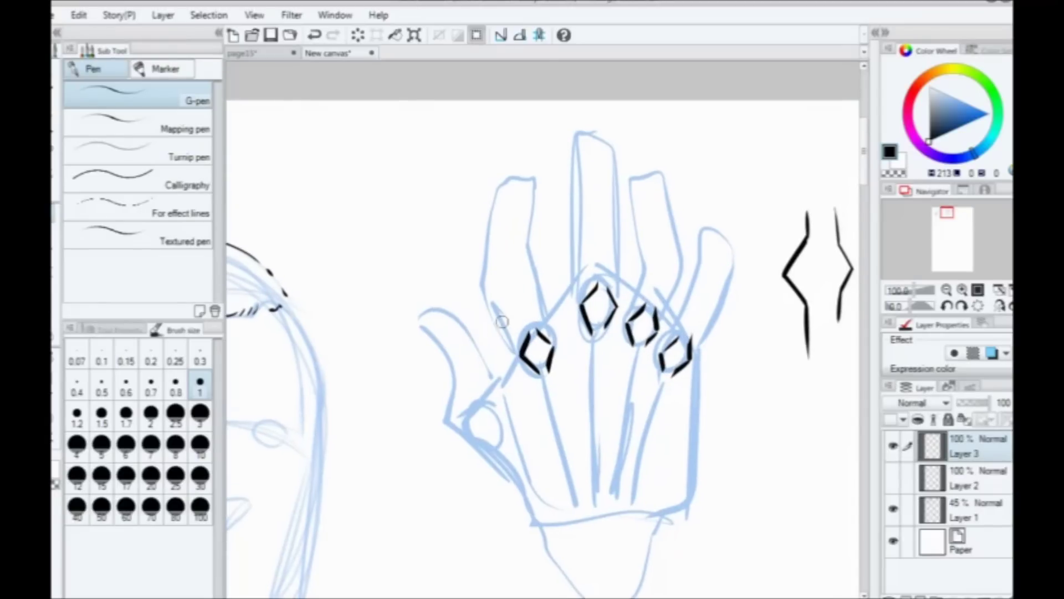
scroll(439, 250, "up", 1)
mouse_move(528, 389)
left_mouse_down()
mouse_move(502, 352)
mouse_move(451, 335)
left_mouse_up()
left_click_drag(451, 257, 488, 357)
left_click_drag(551, 376, 478, 377)
left_click_drag(540, 332, 466, 342)
left_click_drag(532, 283, 468, 295)
left_click_drag(528, 237, 477, 220)
left_click_drag(657, 315, 600, 306)
left_click_drag(663, 277, 608, 247)
left_click_drag(661, 204, 601, 170)
left_click_drag(742, 348, 712, 312)
key("ctrl+z")
key("ctrl+z")
key("ctrl+z")
key("ctrl+z")
key("ctrl+z")
key("ctrl+z")
key("ctrl+z")
key("ctrl+z")
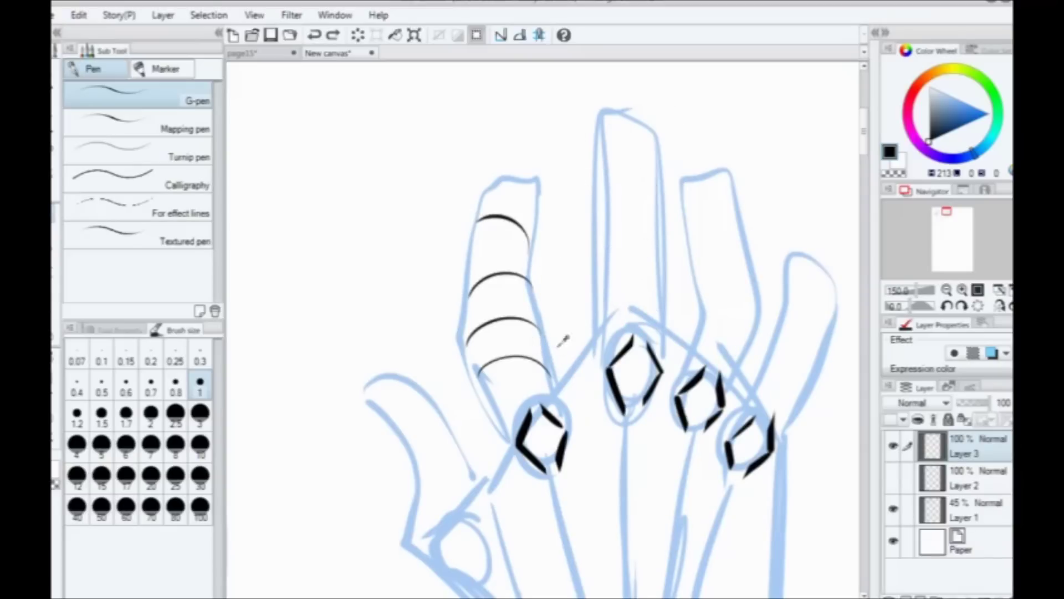
Step: Sketch curved cross-contour lines across the index and middle fingers on Layer 1
left_click(968, 510)
left_click_drag(549, 374, 489, 403)
left_click_drag(535, 327, 468, 340)
left_click_drag(522, 302, 473, 291)
left_click_drag(528, 224, 479, 213)
left_click_drag(658, 306, 599, 299)
left_click_drag(654, 247, 610, 233)
left_click_drag(604, 169, 665, 202)
Step: Sketch curved cross-contour lines across the ring finger and little finger
left_click_drag(737, 367, 692, 342)
mouse_move(753, 319)
left_mouse_down()
mouse_move(718, 303)
mouse_move(699, 272)
left_mouse_up()
left_click_drag(758, 259, 693, 231)
left_click_drag(737, 222, 677, 189)
left_click_drag(792, 388, 743, 385)
left_click_drag(807, 355, 762, 363)
left_click_drag(815, 333, 776, 340)
mouse_move(834, 294)
left_mouse_down()
mouse_move(789, 326)
mouse_move(788, 265)
left_mouse_up()
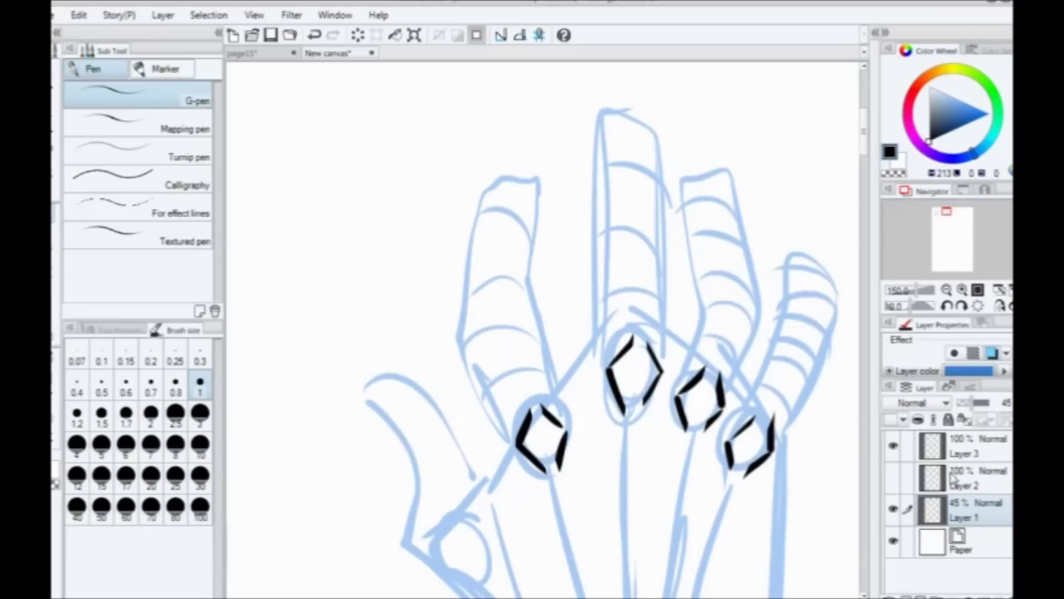
Step: Ink small dots and dashes on Layer 3 just above the index finger's knuckle diamond
left_click(975, 447)
left_click_drag(525, 408, 526, 396)
left_click_drag(516, 390, 520, 369)
mouse_move(540, 404)
left_mouse_down()
mouse_move(542, 386)
mouse_move(475, 403)
left_mouse_up()
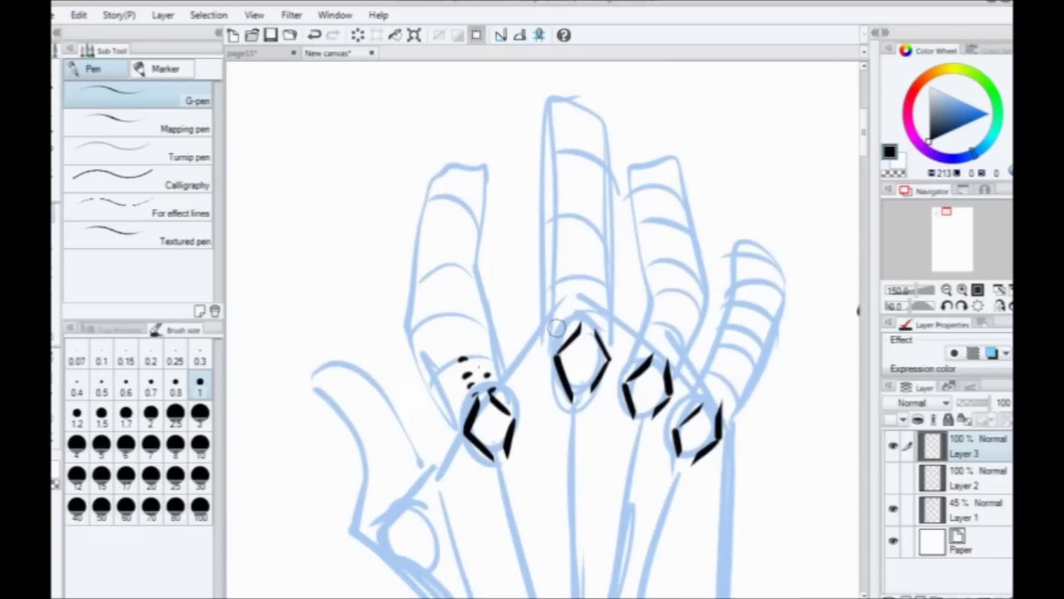
Step: Ink a column of dots running up the middle finger from its knuckle diamond
left_click(579, 318)
left_click(580, 308)
left_click(581, 299)
left_click(579, 288)
left_click(580, 276)
left_click(598, 327)
Step: Ink dots above the ring and little finger knuckles, plus a line rising along the edge of each finger
left_click(655, 351)
left_click(657, 337)
left_click(660, 331)
left_click_drag(670, 366, 691, 310)
left_click(705, 402)
left_click(709, 388)
left_click_drag(721, 404, 749, 359)
Step: Ink trailing dots below the four knuckle diamonds along the bone lines on the back of the hand
left_click_drag(564, 330, 571, 169)
left_click_drag(547, 355, 542, 407)
left_click(574, 292)
left_click(575, 302)
left_click(575, 310)
left_click(655, 314)
left_click(652, 321)
left_click(649, 329)
left_click(647, 337)
left_click(690, 354)
left_click(684, 373)
left_click(499, 361)
left_click(502, 375)
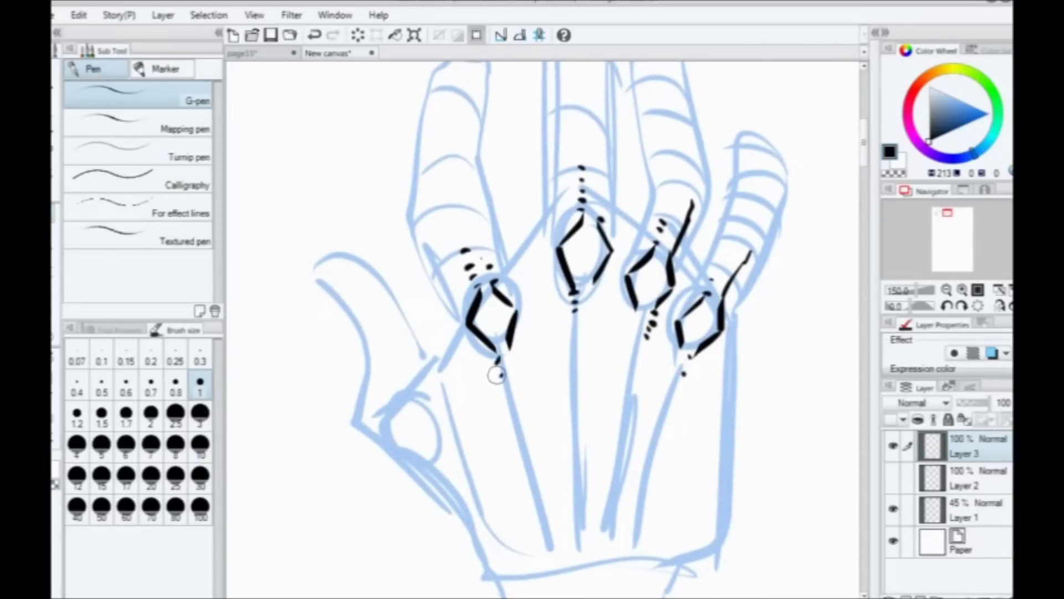
Step: Ink thick tapered tendon lines down the back of the hand and check them by hiding and reshowing the Layer 1 sketch
left_click_drag(525, 202, 525, 191)
mouse_move(520, 357)
left_mouse_down()
mouse_move(496, 432)
mouse_move(494, 355)
left_mouse_up()
mouse_move(547, 299)
left_mouse_down()
mouse_move(547, 432)
mouse_move(504, 435)
mouse_move(497, 405)
left_mouse_up()
mouse_move(458, 330)
left_mouse_down()
mouse_move(498, 476)
mouse_move(489, 511)
mouse_move(491, 463)
mouse_move(530, 372)
mouse_move(573, 508)
left_mouse_up()
left_click(535, 363)
left_click_drag(572, 507, 574, 387)
left_click_drag(569, 317, 568, 343)
left_click_drag(627, 339, 579, 491)
left_click_drag(680, 378, 615, 519)
scroll(622, 433, "down", 1)
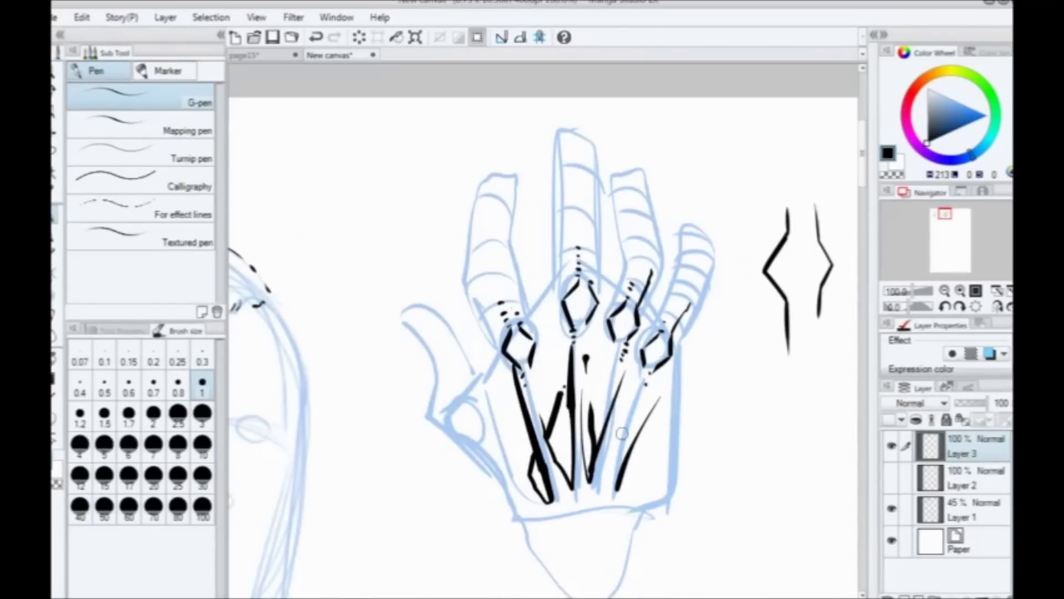
left_click(892, 510)
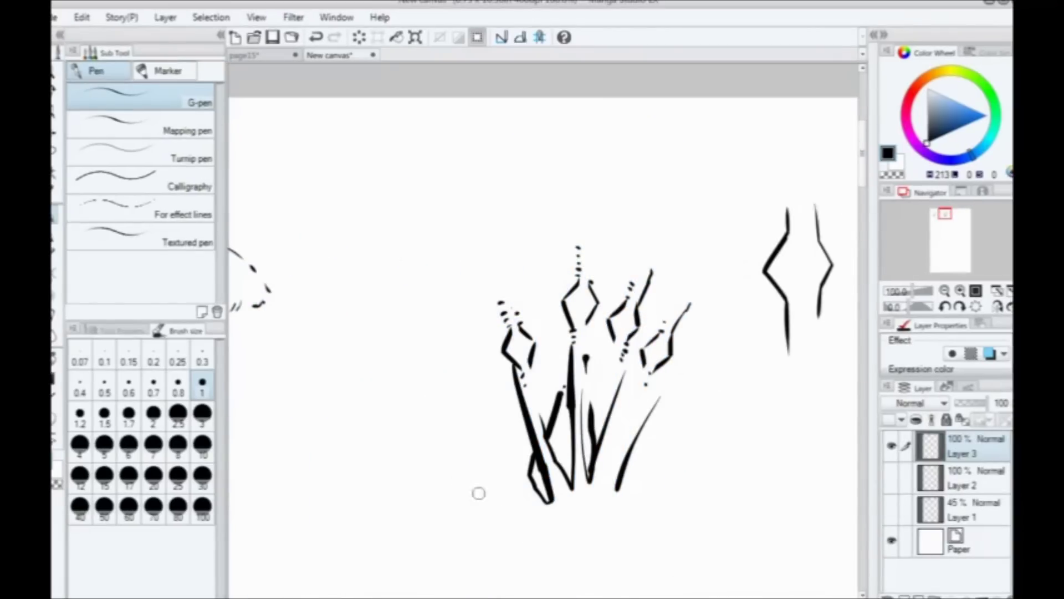
left_click(892, 510)
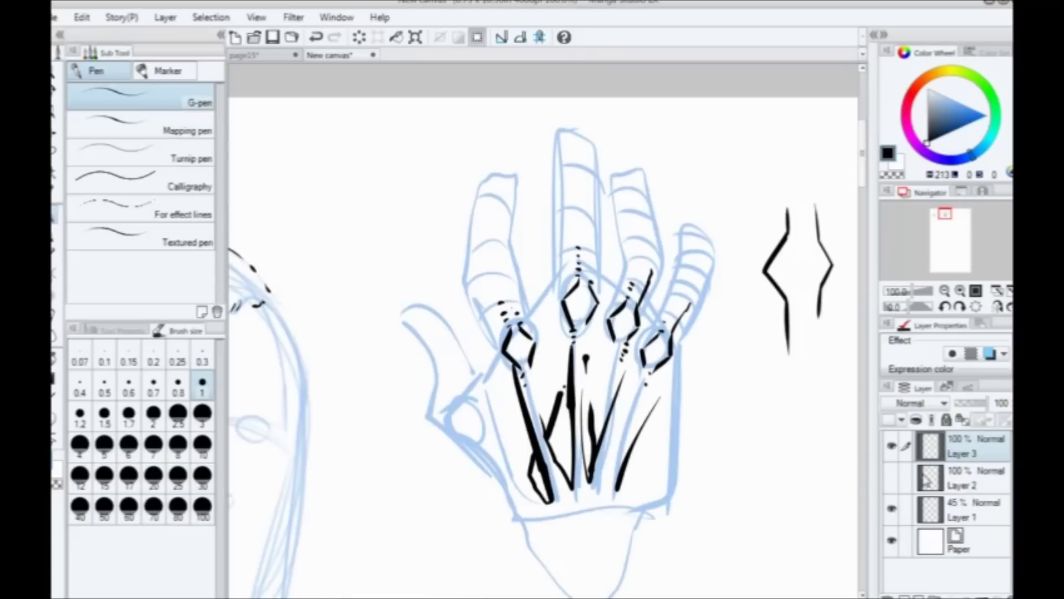
Step: On Layer 1, sketch a palm circle and a foreshortened pointing finger for a second hand beside the knuckle diagram
left_click(955, 504)
left_click_drag(662, 461, 477, 282)
mouse_move(642, 277)
left_mouse_down()
mouse_move(527, 342)
mouse_move(503, 399)
left_mouse_up()
left_click_drag(612, 309, 572, 307)
mouse_move(665, 352)
left_mouse_down()
mouse_move(517, 415)
mouse_move(608, 430)
mouse_move(601, 409)
mouse_move(611, 394)
mouse_move(563, 333)
mouse_move(554, 441)
left_mouse_up()
mouse_move(549, 347)
left_mouse_down()
mouse_move(589, 442)
mouse_move(543, 432)
mouse_move(599, 400)
left_mouse_up()
mouse_move(610, 351)
left_mouse_down()
mouse_move(618, 373)
mouse_move(598, 400)
left_mouse_up()
left_click_drag(639, 354, 595, 403)
mouse_move(552, 344)
left_mouse_down()
mouse_move(517, 323)
mouse_move(459, 358)
mouse_move(477, 446)
mouse_move(513, 412)
mouse_move(515, 294)
left_mouse_up()
Step: Sketch the remaining fingers, the thumb, and the wrist with a rounded forearm shape on the foreshortened hand
mouse_move(509, 387)
left_mouse_down()
mouse_move(517, 449)
mouse_move(538, 389)
mouse_move(461, 430)
mouse_move(491, 415)
left_mouse_up()
left_click_drag(473, 356, 440, 416)
mouse_move(505, 333)
left_mouse_down()
mouse_move(529, 308)
mouse_move(661, 305)
mouse_move(670, 327)
left_mouse_up()
mouse_move(667, 343)
left_mouse_down()
mouse_move(653, 355)
mouse_move(687, 394)
left_mouse_up()
left_click_drag(665, 402, 618, 390)
left_click_drag(531, 278, 468, 213)
mouse_move(601, 337)
left_mouse_down()
mouse_move(613, 354)
mouse_move(587, 394)
mouse_move(571, 351)
mouse_move(537, 324)
left_mouse_up()
mouse_move(516, 217)
left_mouse_down()
mouse_move(447, 309)
mouse_move(485, 271)
mouse_move(562, 362)
left_mouse_up()
mouse_move(515, 284)
left_mouse_down()
mouse_move(693, 304)
mouse_move(584, 370)
left_mouse_up()
left_click_drag(256, 278, 401, 215)
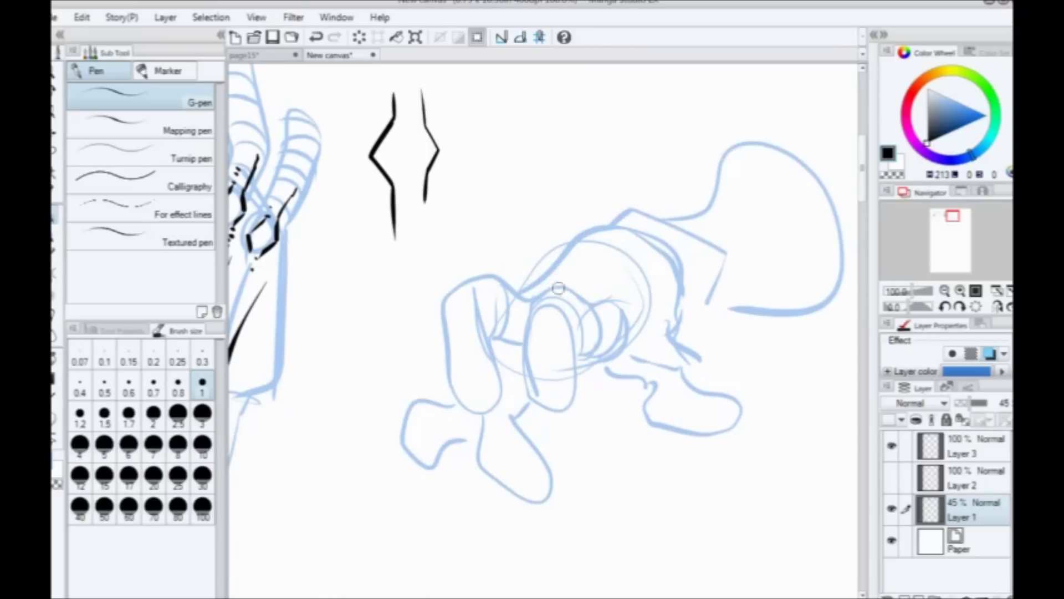
Step: Sketch the index knuckle, the bone lines behind it and the fingernails on the foreshortened hand, undoing a stray oval
left_click_drag(613, 300, 596, 292)
left_click_drag(531, 204, 533, 203)
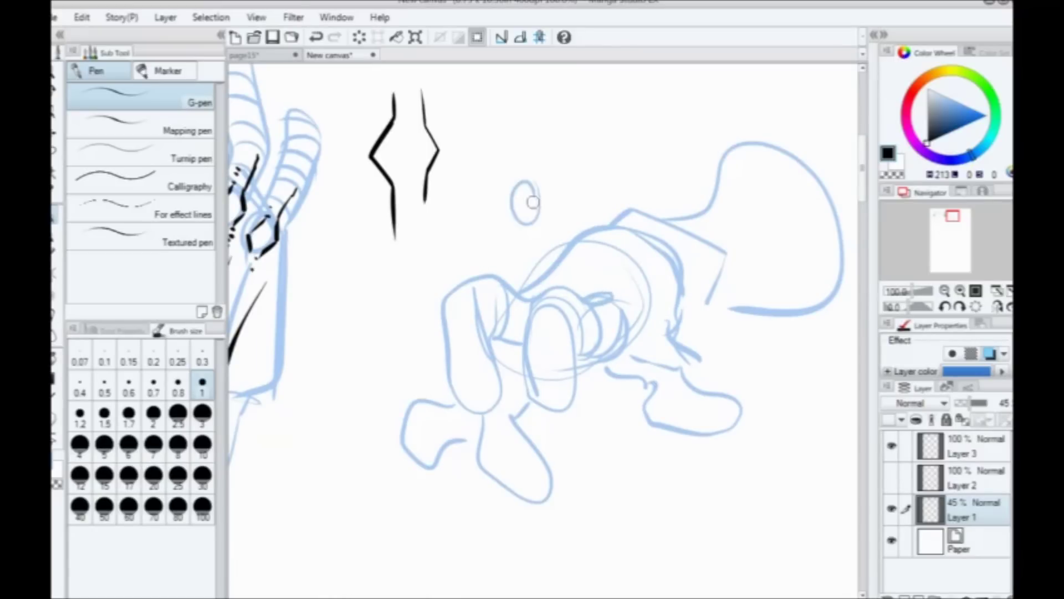
key("ctrl+z")
mouse_move(595, 294)
left_mouse_down()
mouse_move(598, 254)
mouse_move(620, 230)
left_mouse_up()
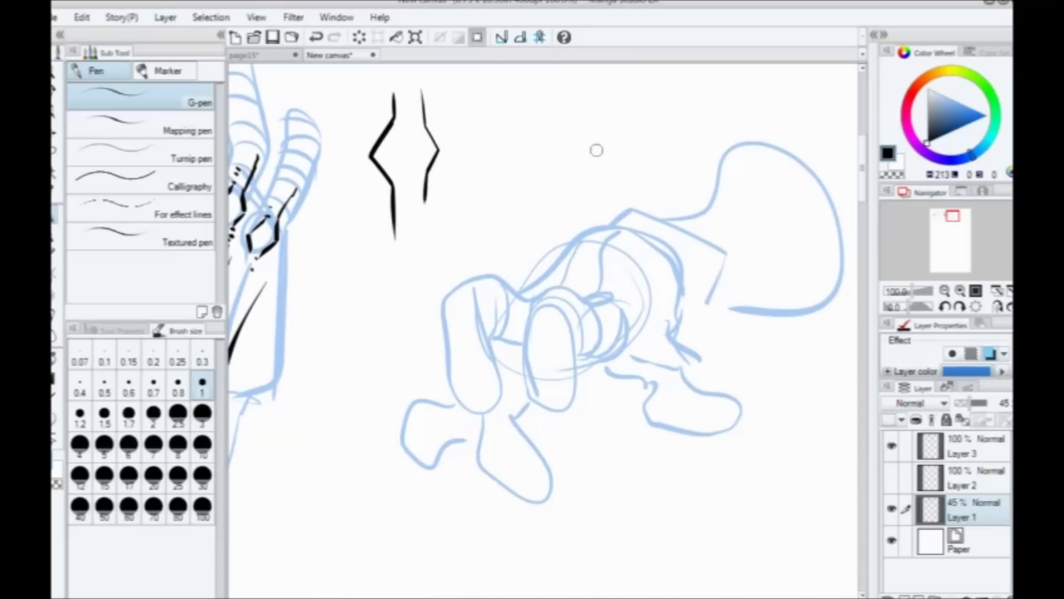
left_click_drag(545, 359, 571, 365)
left_click_drag(570, 393, 525, 390)
mouse_move(469, 360)
left_mouse_down()
mouse_move(466, 388)
mouse_move(496, 402)
left_mouse_up()
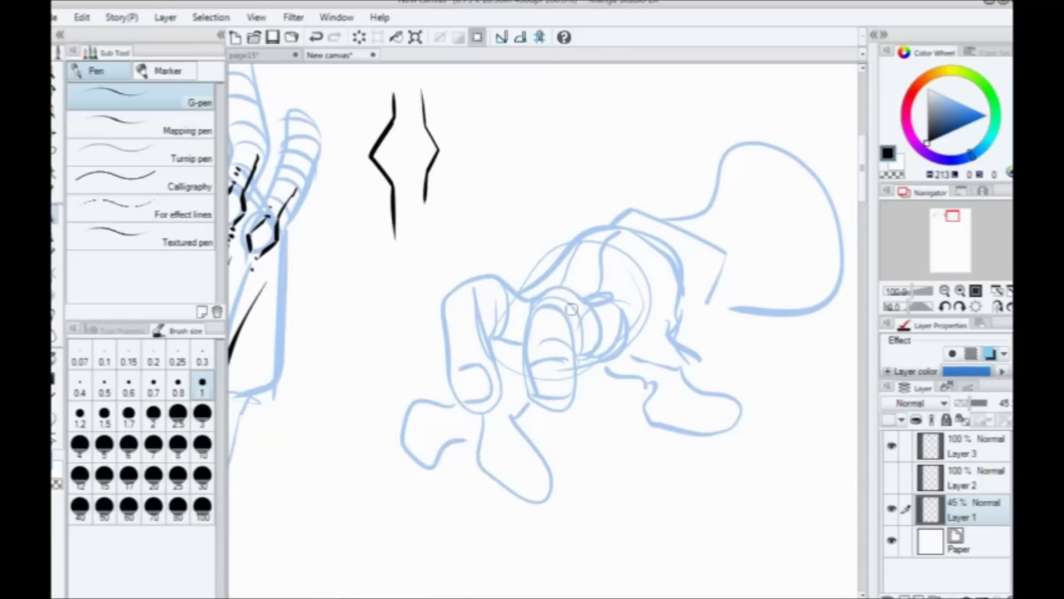
Step: On Layer 3, ink the foreshortened index finger with its fingernail, joint folds and knuckle dots
left_click(965, 446)
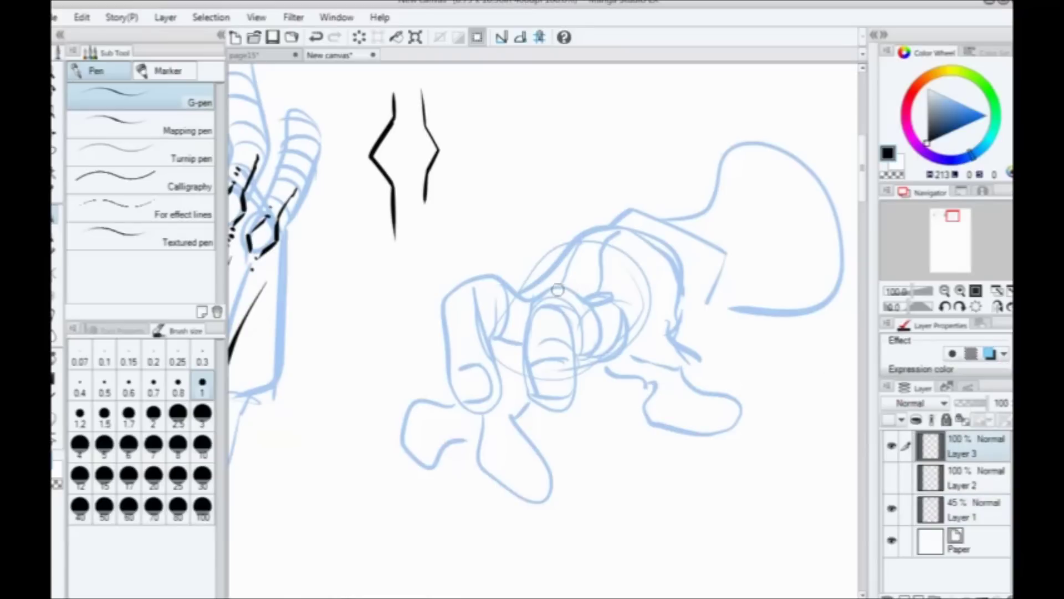
mouse_move(530, 309)
left_mouse_down()
mouse_move(532, 402)
mouse_move(565, 405)
mouse_move(580, 389)
mouse_move(581, 317)
mouse_move(581, 363)
mouse_move(638, 339)
left_mouse_up()
left_click(639, 325)
mouse_move(529, 309)
left_mouse_down()
mouse_move(561, 292)
mouse_move(599, 319)
left_mouse_up()
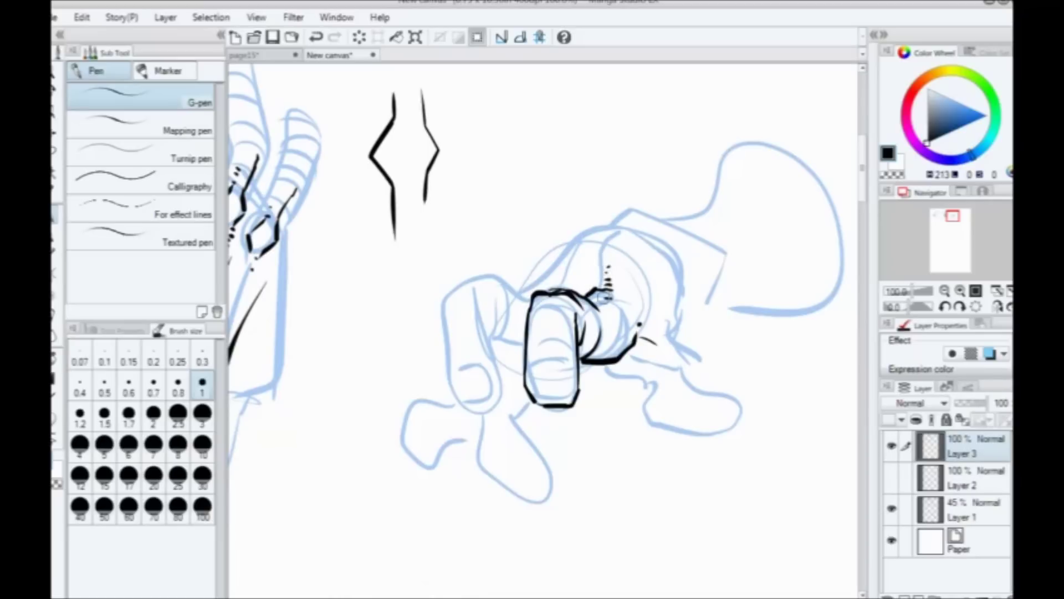
mouse_move(570, 360)
left_mouse_down()
mouse_move(537, 362)
mouse_move(546, 392)
left_mouse_up()
Step: Ink the top contour of the foreshortened hand, its thumb, and the wrist and forearm edges with short crease marks
mouse_move(558, 264)
left_mouse_down()
mouse_move(586, 237)
mouse_move(637, 225)
mouse_move(742, 243)
left_mouse_up()
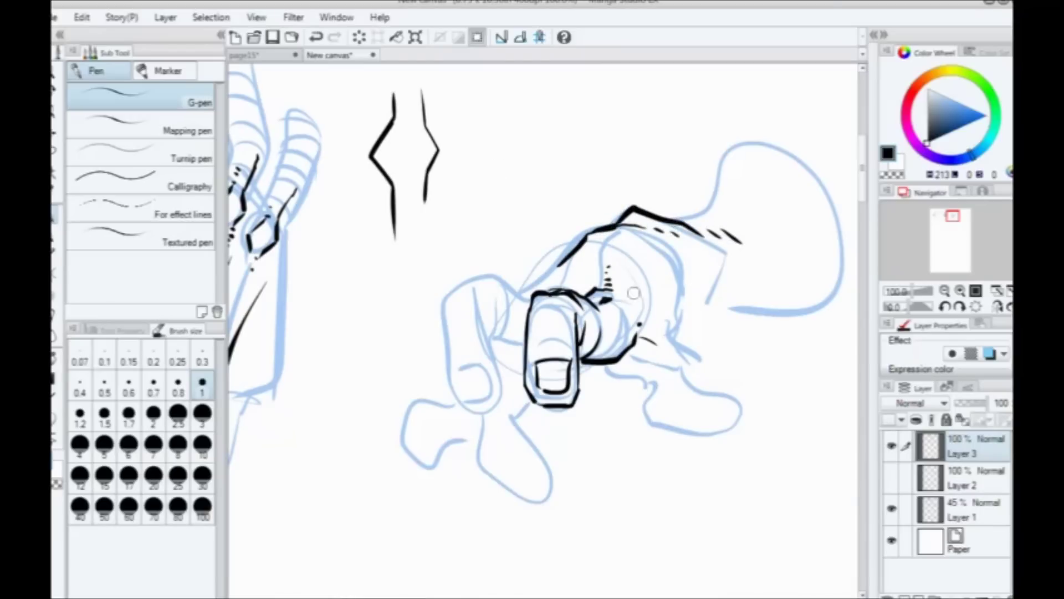
mouse_move(672, 334)
left_mouse_down()
mouse_move(710, 394)
mouse_move(745, 421)
mouse_move(664, 428)
mouse_move(649, 391)
left_mouse_up()
mouse_move(733, 411)
left_mouse_down()
mouse_move(664, 413)
mouse_move(604, 365)
left_mouse_up()
mouse_move(676, 336)
left_mouse_down()
mouse_move(678, 279)
mouse_move(752, 263)
left_mouse_up()
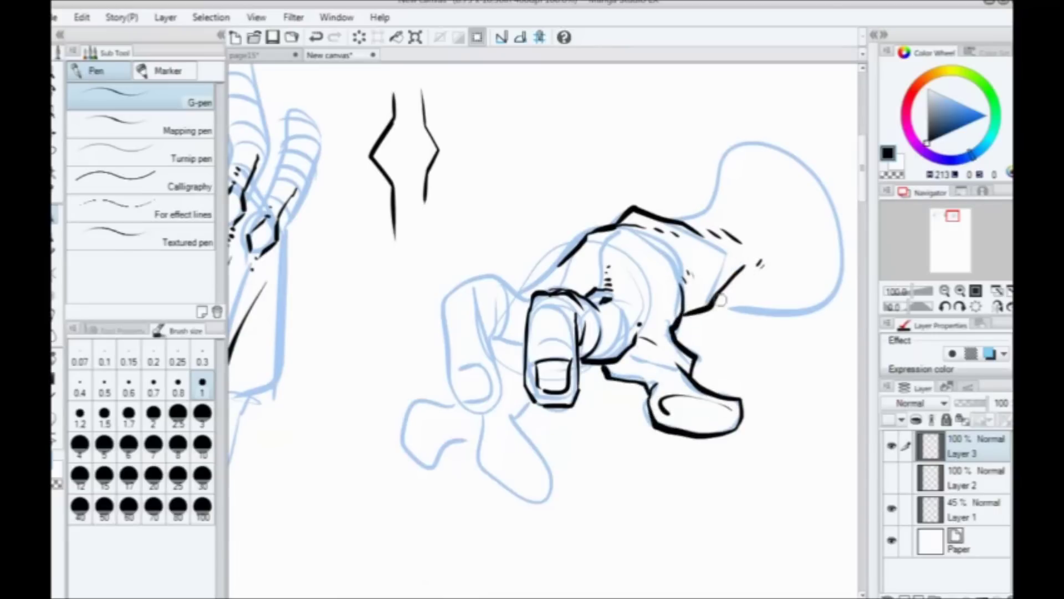
left_click_drag(720, 300, 788, 306)
left_click_drag(685, 222, 774, 223)
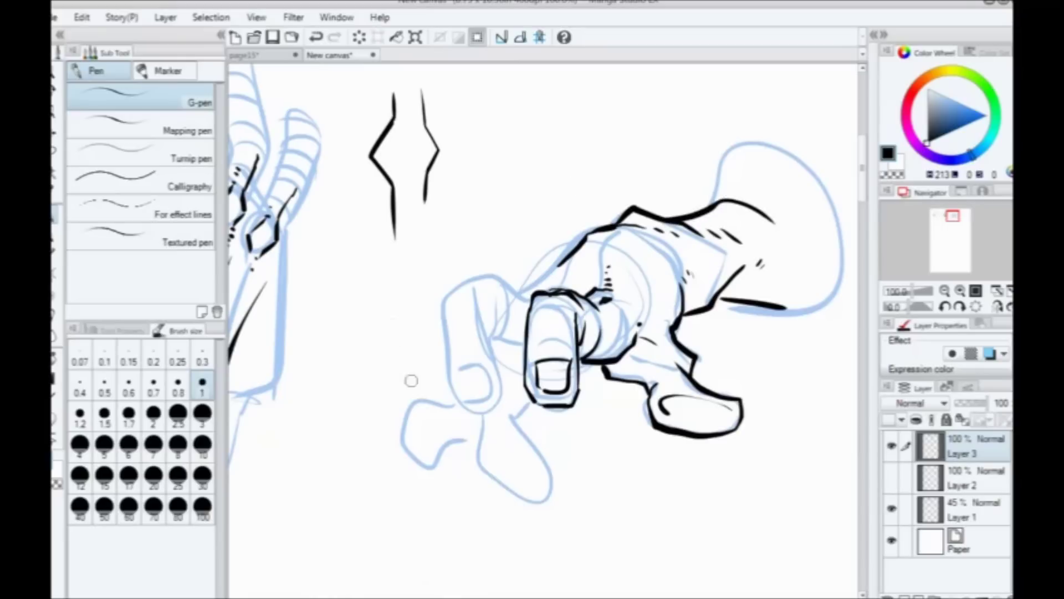
left_click_drag(562, 333, 546, 278)
Step: On Layer 1, sketch the angular block outline of a closed fist in the empty area beside the foreshortened hand
left_click(954, 506)
mouse_move(506, 353)
left_mouse_down()
mouse_move(335, 350)
mouse_move(239, 247)
left_mouse_up()
left_click_drag(616, 308, 603, 408)
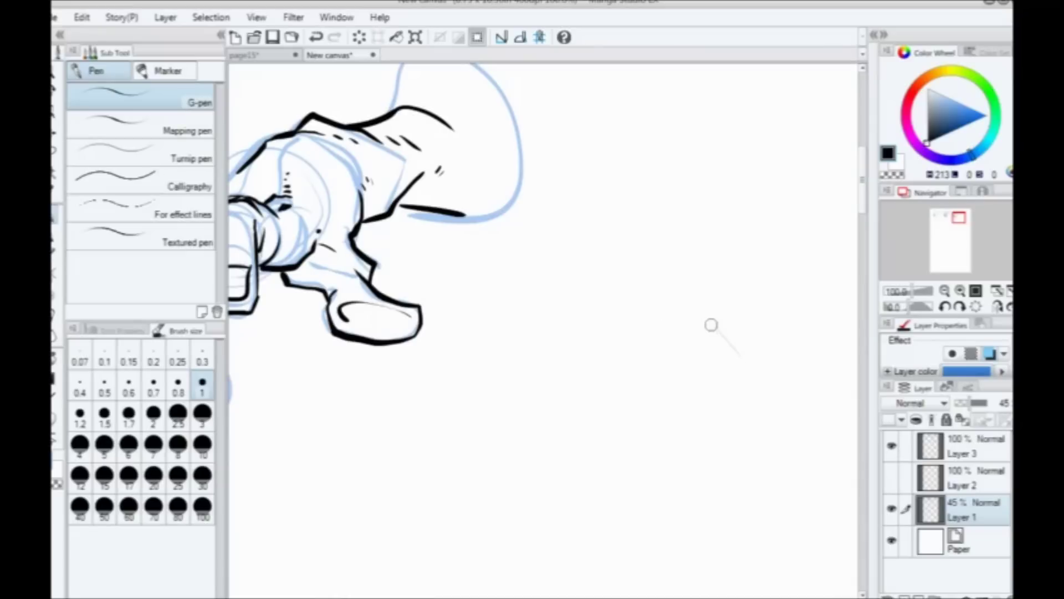
mouse_move(712, 325)
left_mouse_down()
mouse_move(680, 276)
mouse_move(651, 330)
left_mouse_up()
mouse_move(685, 288)
left_mouse_down()
mouse_move(641, 342)
mouse_move(602, 367)
left_mouse_up()
left_click_drag(594, 386, 665, 449)
left_click_drag(749, 381, 685, 455)
left_click_drag(590, 400, 676, 443)
Step: Sketch the folded finger planes across the top of the fist and the thumb shape along its lower edge
mouse_move(682, 272)
left_mouse_down()
mouse_move(615, 288)
mouse_move(552, 327)
mouse_move(570, 387)
left_mouse_up()
left_click_drag(541, 343, 600, 331)
left_click_drag(557, 327, 644, 372)
mouse_move(591, 309)
left_mouse_down()
mouse_move(654, 304)
mouse_move(677, 322)
left_mouse_up()
mouse_move(608, 301)
left_mouse_down()
mouse_move(615, 288)
mouse_move(677, 288)
left_mouse_up()
left_click_drag(650, 277, 713, 320)
left_click_drag(542, 357, 604, 406)
left_click_drag(667, 449, 610, 457)
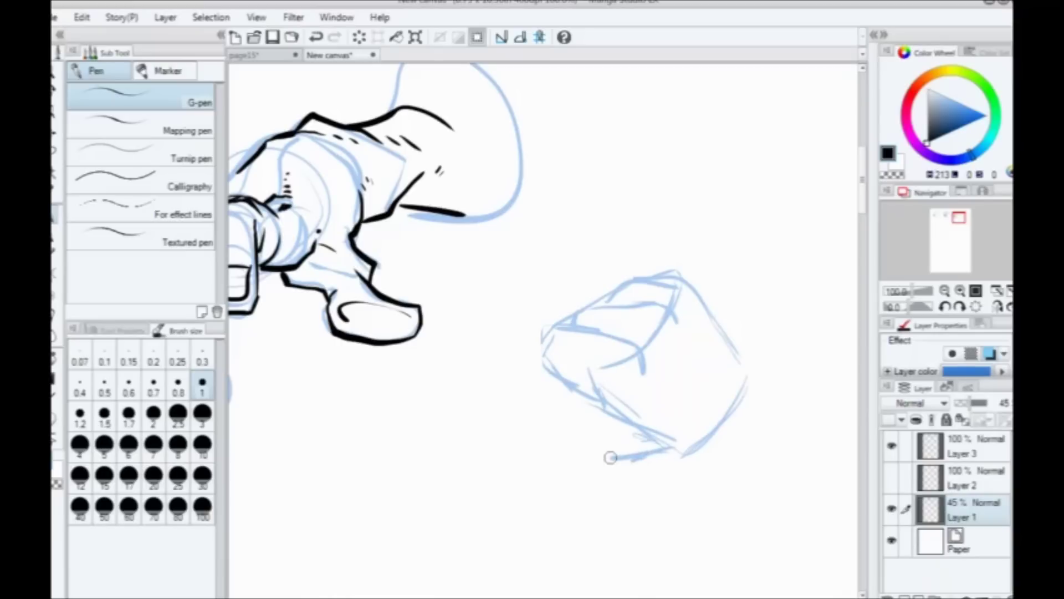
mouse_move(608, 418)
left_mouse_down()
mouse_move(605, 464)
mouse_move(550, 422)
mouse_move(569, 396)
left_mouse_up()
left_click_drag(548, 420, 552, 381)
Step: Sketch knuckle circles on the fist, tendon lines running back from them, and both edges of the forearm
left_click_drag(625, 365, 642, 367)
mouse_move(661, 314)
left_mouse_down()
mouse_move(655, 324)
mouse_move(699, 300)
left_mouse_up()
left_click_drag(649, 375, 772, 406)
mouse_move(674, 328)
left_mouse_down()
mouse_move(788, 401)
mouse_move(776, 391)
left_mouse_up()
mouse_move(696, 308)
left_mouse_down()
mouse_move(782, 382)
mouse_move(792, 367)
left_mouse_up()
left_click_drag(732, 337, 856, 393)
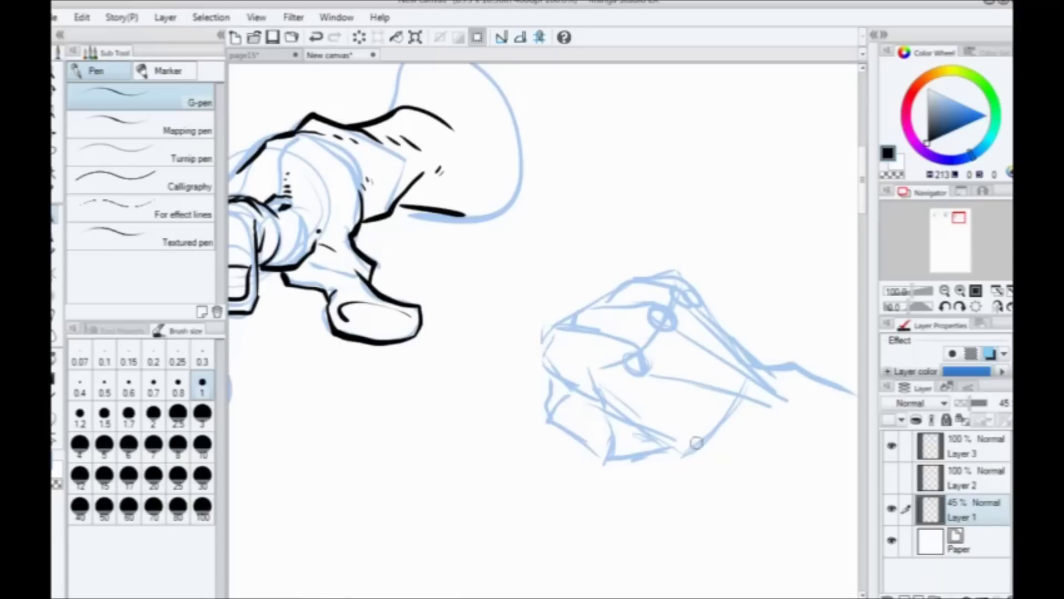
mouse_move(661, 450)
left_mouse_down()
mouse_move(787, 452)
mouse_move(810, 488)
mouse_move(837, 498)
left_mouse_up()
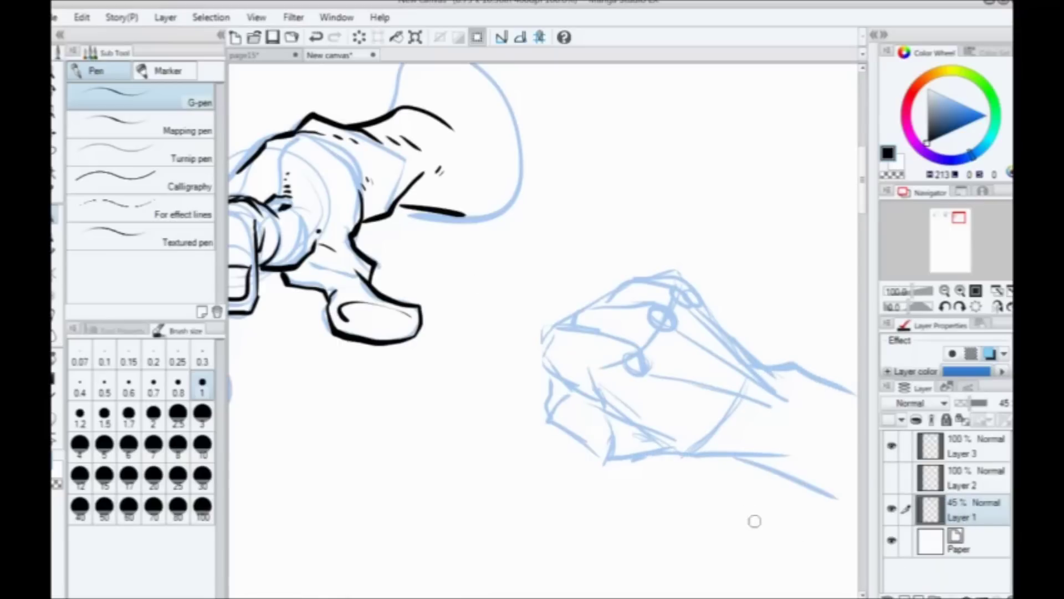
Step: On Layer 3, ink an arc over the fist's lower knuckle, then draw an upright diamond and a tilted, half-blackened diamond above
left_click(963, 450)
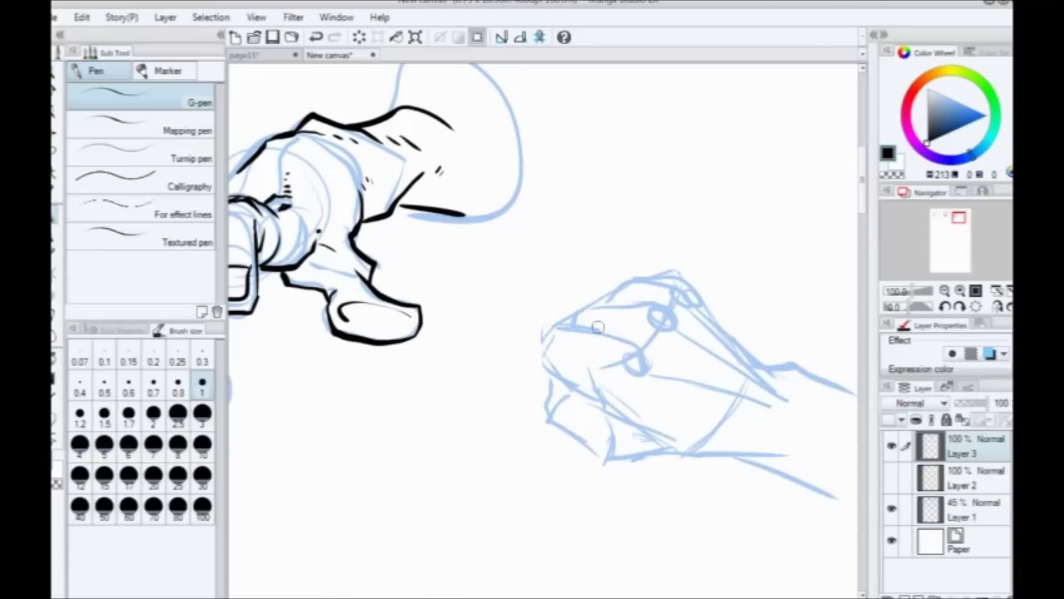
left_click_drag(620, 350, 653, 368)
left_click_drag(545, 308, 550, 398)
mouse_move(650, 189)
left_mouse_down()
mouse_move(663, 256)
mouse_move(645, 198)
left_mouse_up()
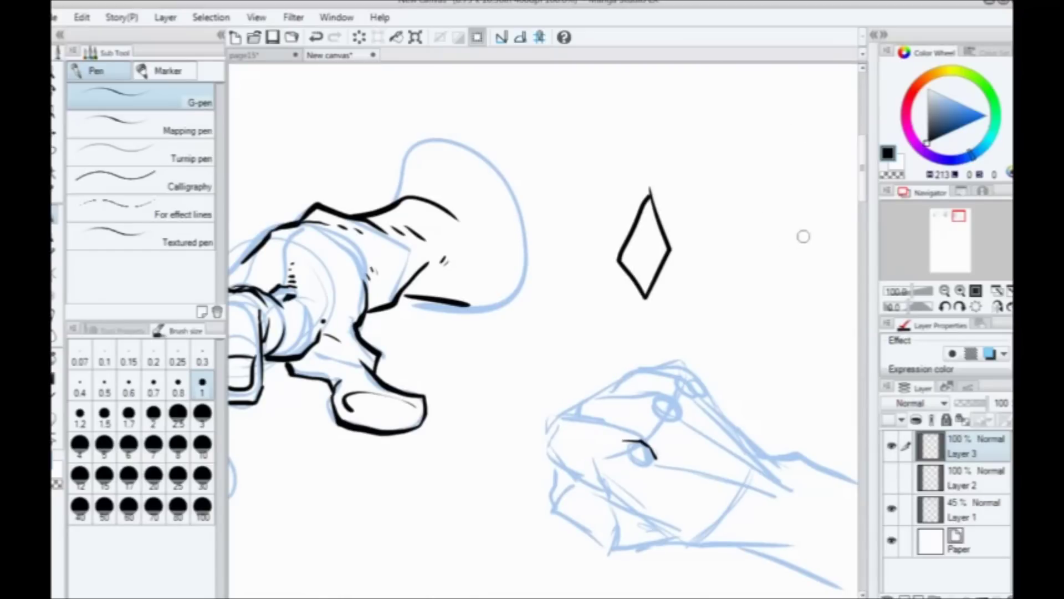
mouse_move(803, 236)
left_mouse_down()
mouse_move(755, 229)
mouse_move(693, 277)
mouse_move(737, 290)
mouse_move(802, 240)
mouse_move(699, 277)
mouse_move(787, 250)
mouse_move(758, 261)
left_mouse_up()
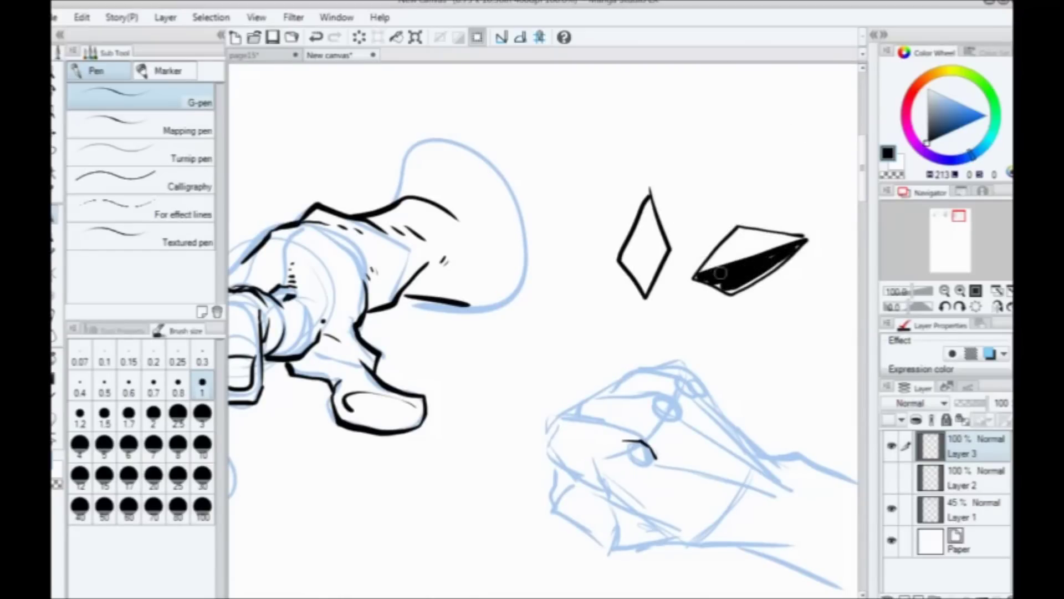
mouse_move(698, 139)
left_mouse_down()
mouse_move(719, 186)
mouse_move(726, 169)
left_mouse_up()
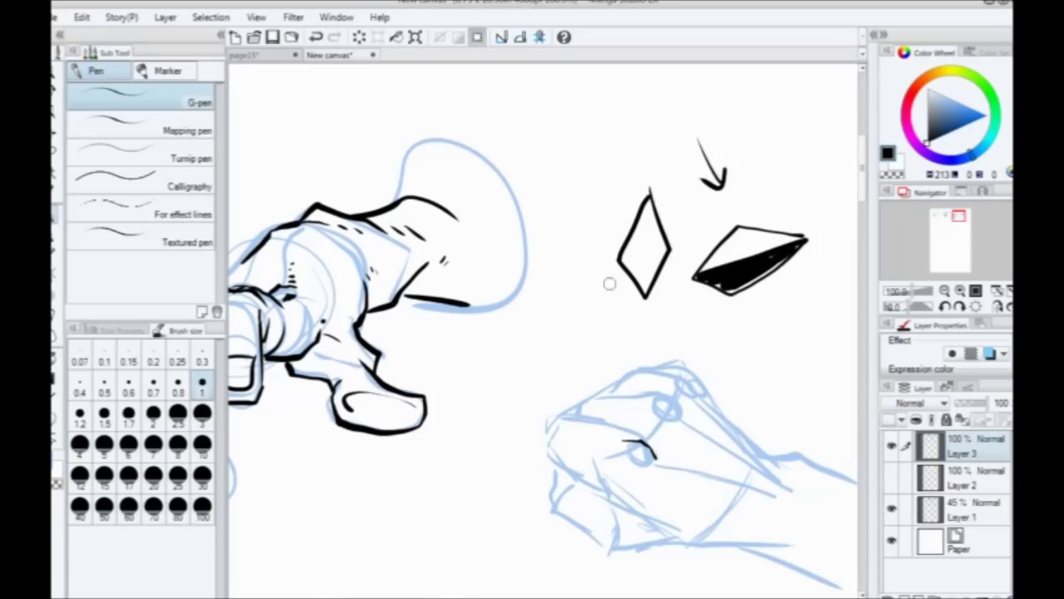
key("ctrl+z")
mouse_move(617, 463)
left_mouse_down()
mouse_move(637, 375)
mouse_move(649, 369)
left_mouse_up()
key("ctrl+z")
Step: Ink the fist's knuckles with arcs and black shadow spots, plus the far knuckle and the hand's upper back edge
left_click_drag(645, 366, 663, 375)
mouse_move(669, 315)
left_mouse_down()
mouse_move(682, 307)
mouse_move(709, 332)
left_mouse_up()
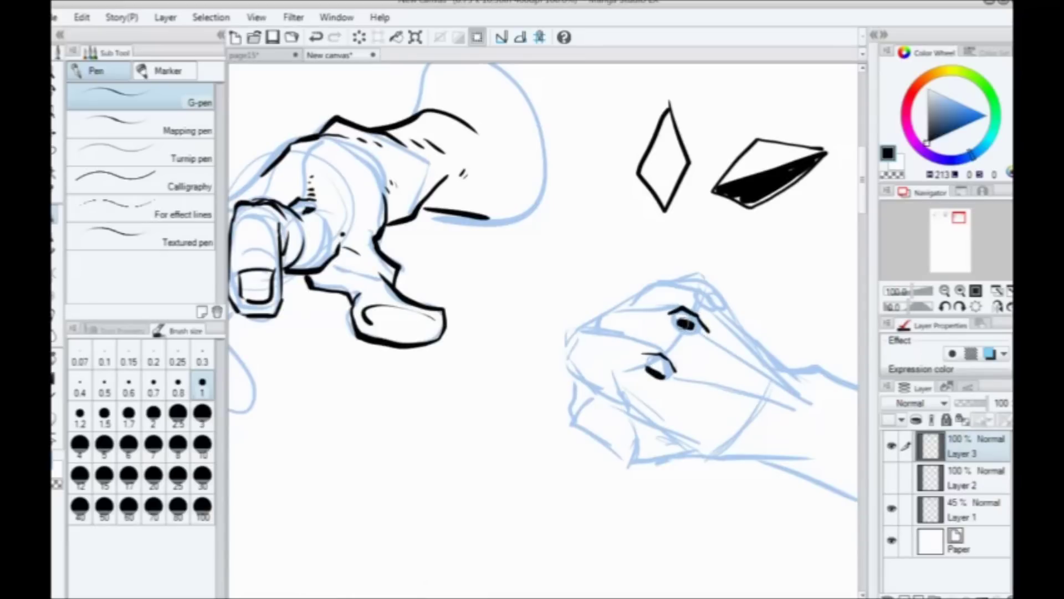
mouse_move(688, 293)
left_mouse_down()
mouse_move(742, 323)
mouse_move(785, 365)
left_mouse_up()
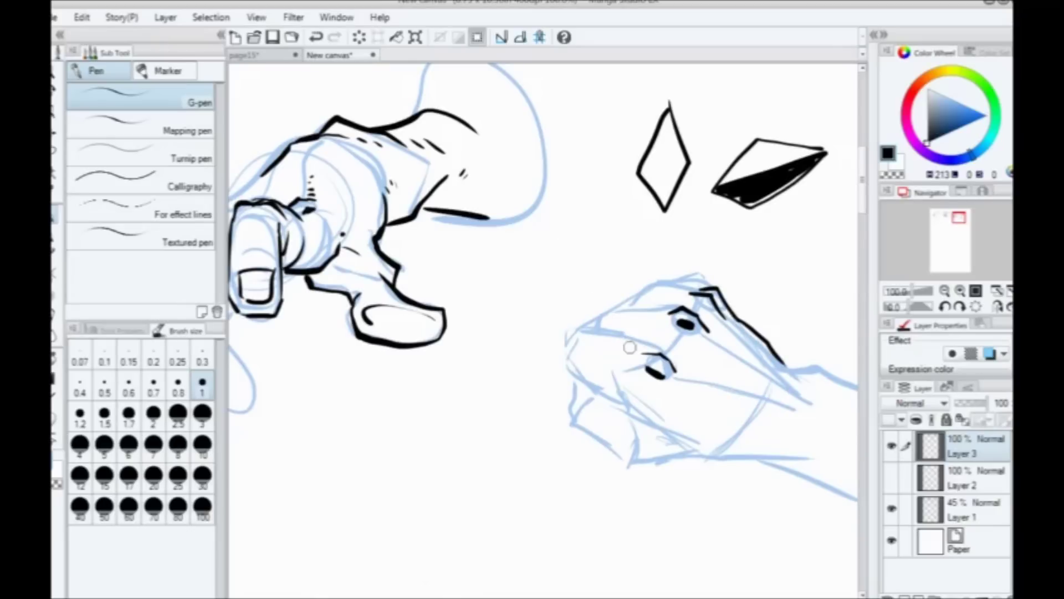
Step: Ink the curled index finger with its fold lines, then the thumb and lower edge of the fist
left_click_drag(666, 336, 650, 347)
mouse_move(640, 349)
left_mouse_down()
mouse_move(589, 331)
mouse_move(572, 340)
mouse_move(567, 363)
mouse_move(630, 409)
left_mouse_up()
left_click_drag(582, 348, 627, 411)
mouse_move(579, 368)
left_mouse_down()
mouse_move(631, 415)
mouse_move(622, 416)
left_mouse_up()
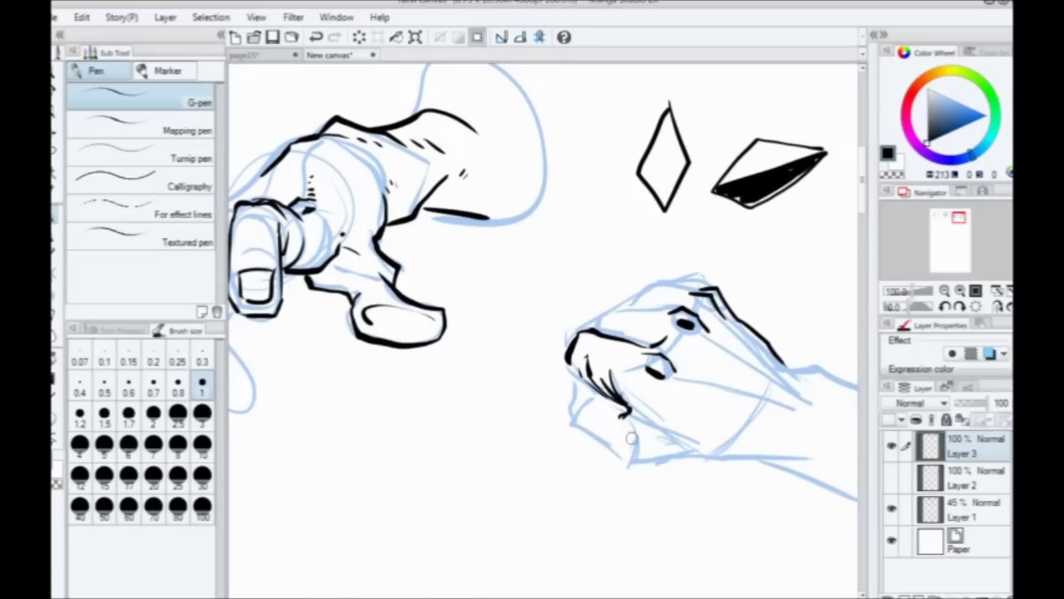
mouse_move(718, 456)
left_mouse_down()
mouse_move(671, 467)
mouse_move(610, 448)
mouse_move(565, 416)
mouse_move(571, 411)
left_mouse_up()
left_click_drag(600, 398, 572, 414)
left_click_drag(595, 400, 565, 408)
Step: Ink the upper folded fingers and the tendon lines running from the knuckles toward the wrist
mouse_move(592, 332)
left_mouse_down()
mouse_move(610, 311)
mouse_move(679, 302)
left_mouse_up()
mouse_move(672, 371)
left_mouse_down()
mouse_move(809, 393)
mouse_move(712, 338)
mouse_move(779, 368)
left_mouse_up()
left_click_drag(724, 313, 787, 369)
left_click_drag(620, 304, 702, 285)
Step: Ink the upper and lower forearm edges extending from the fist's wrist
key("ctrl+minus")
key("ctrl+minus")
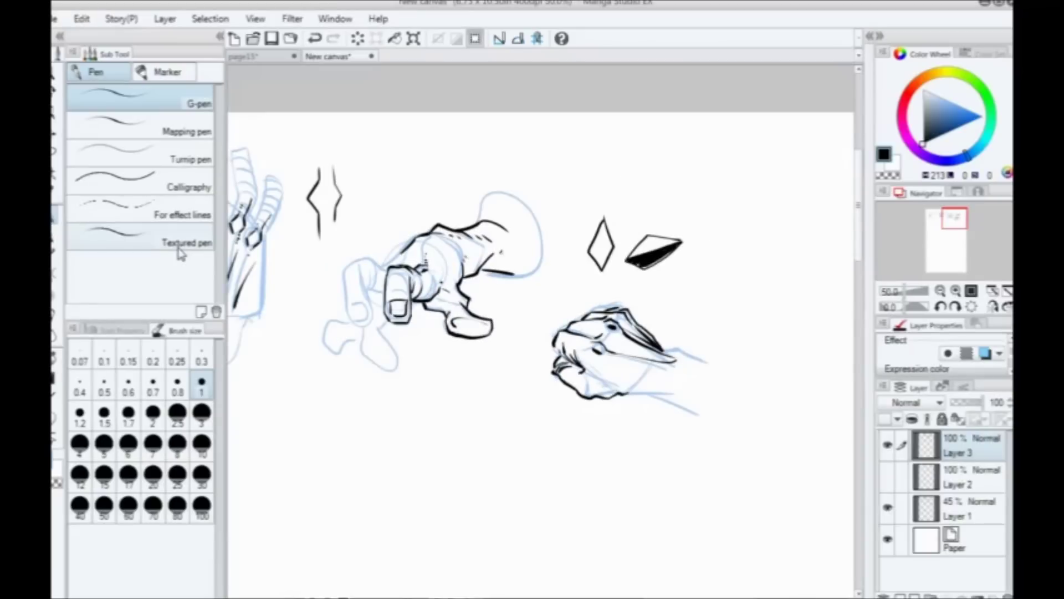
left_click_drag(655, 394, 706, 414)
left_click_drag(661, 351, 693, 354)
left_click_drag(571, 397, 618, 398)
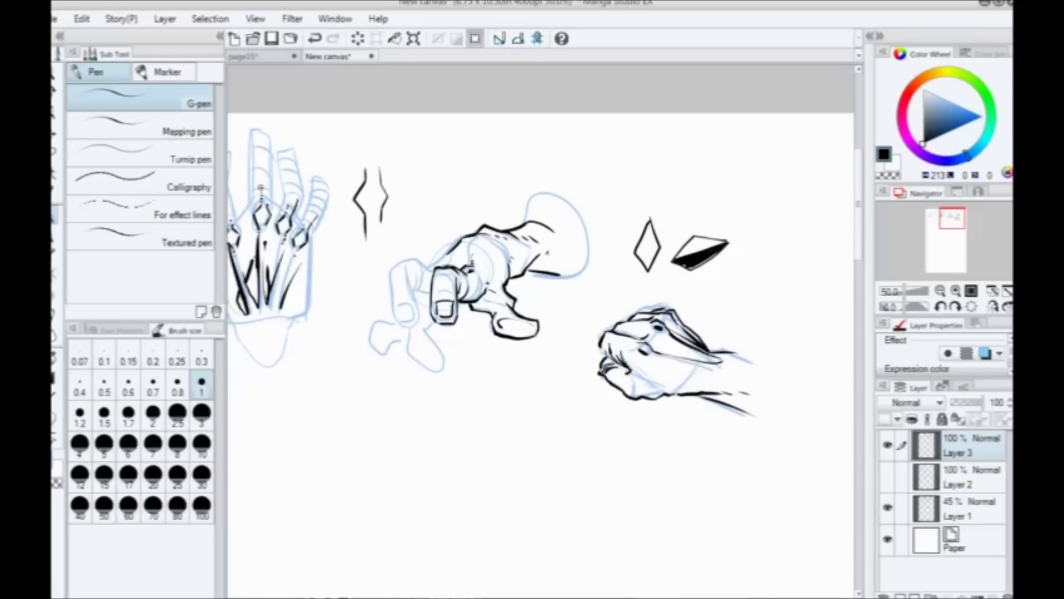
Step: Switch to the page15 canvas and compare the bald man's raised fist with the rough by hiding and reshowing Layer 3
left_click(247, 56)
scroll(349, 127, "down", 3)
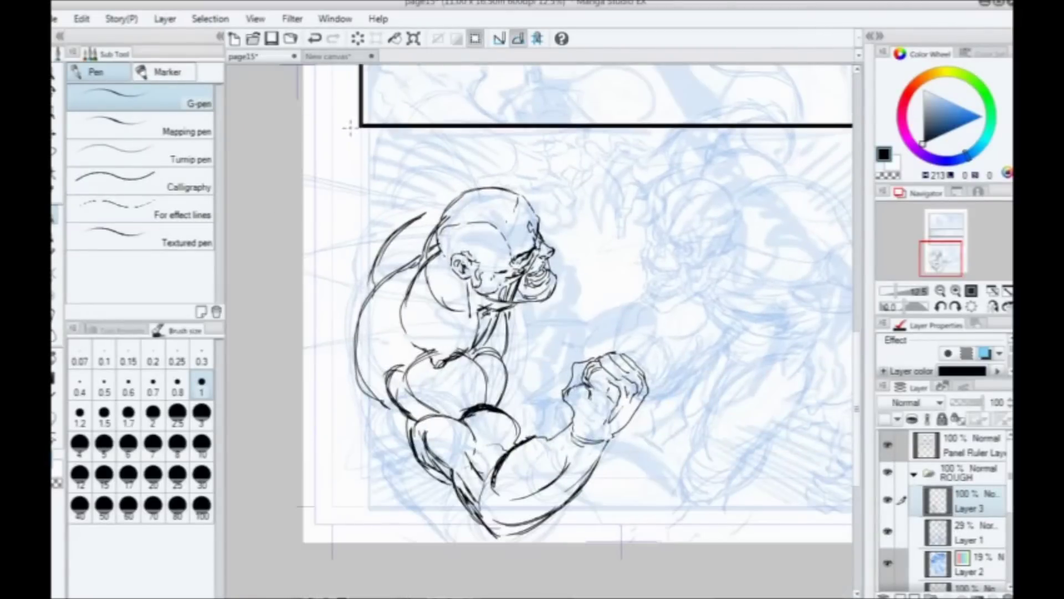
scroll(350, 128, "up", 2)
left_click_drag(775, 582, 568, 271)
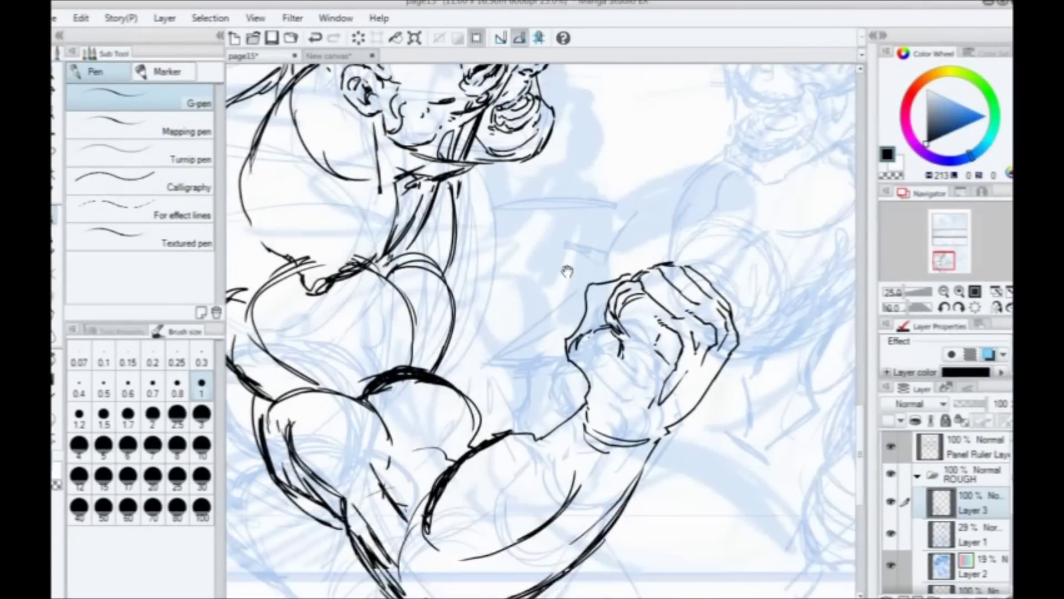
left_click(891, 502)
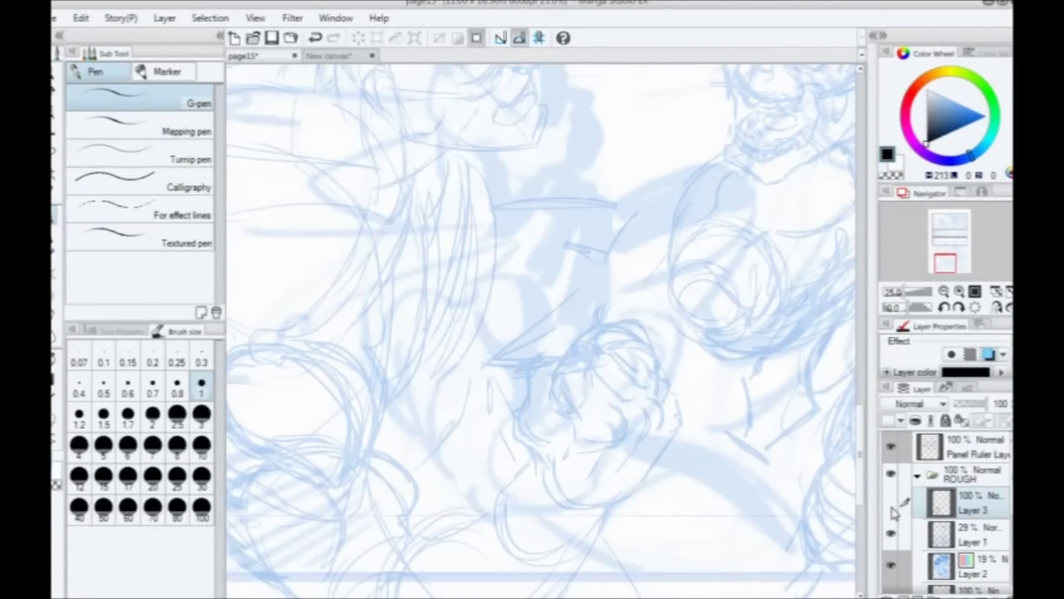
left_click(891, 502)
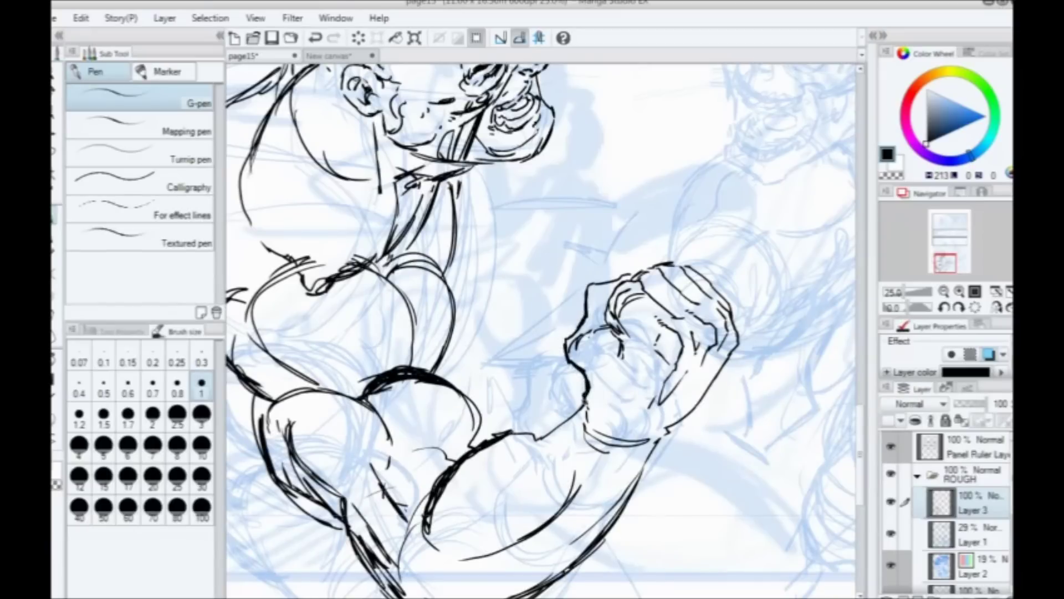
Step: Strengthen the outer edge of the bald man's raised fist and the contours of his wrist and forearm
left_click_drag(735, 349, 645, 455)
mouse_move(631, 427)
left_mouse_down()
mouse_move(666, 350)
mouse_move(658, 400)
mouse_move(603, 470)
left_mouse_up()
left_click_drag(664, 421, 585, 501)
mouse_move(618, 330)
left_mouse_down()
mouse_move(578, 363)
mouse_move(540, 354)
left_mouse_up()
mouse_move(481, 351)
left_mouse_down()
mouse_move(504, 412)
mouse_move(517, 380)
mouse_move(485, 397)
mouse_move(508, 420)
left_mouse_up()
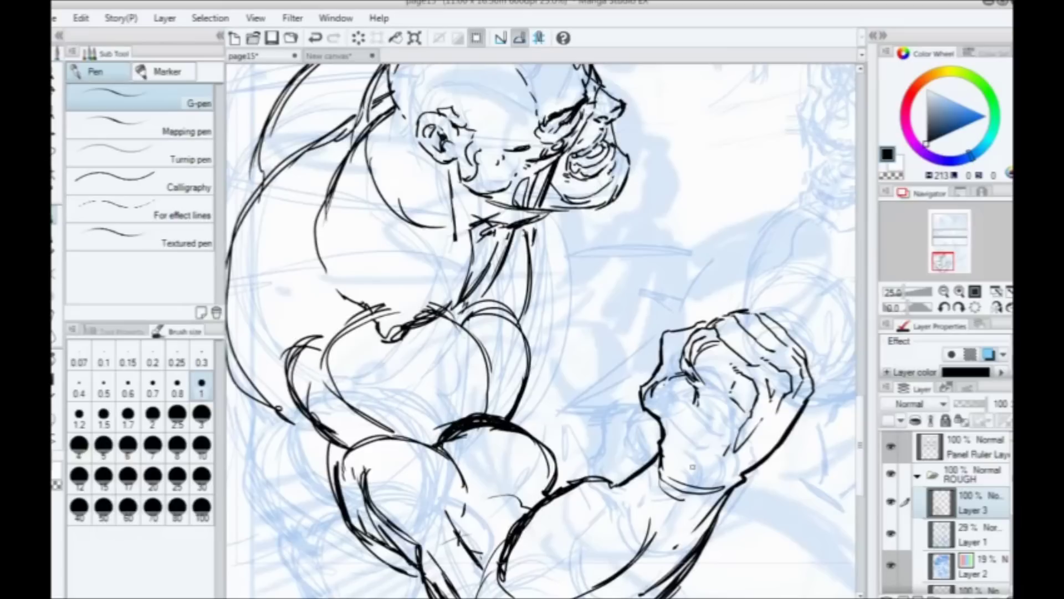
Step: Reinforce the bald man's chest and shoulder contours, adding an arc behind the upper arm and extra lines along the back
left_click_drag(477, 347, 492, 409)
left_click_drag(461, 324, 522, 338)
left_click_drag(512, 252, 507, 309)
left_click_drag(292, 150, 419, 166)
left_click_drag(495, 335, 511, 351)
mouse_move(499, 334)
left_mouse_down()
mouse_move(453, 392)
mouse_move(521, 451)
left_mouse_up()
mouse_move(461, 336)
left_mouse_down()
mouse_move(538, 450)
mouse_move(506, 449)
left_mouse_up()
left_click_drag(424, 364, 480, 460)
mouse_move(432, 283)
left_mouse_down()
mouse_move(460, 357)
mouse_move(422, 458)
left_mouse_up()
mouse_move(418, 416)
left_mouse_down()
mouse_move(442, 502)
mouse_move(417, 482)
left_mouse_up()
left_click_drag(406, 336, 392, 465)
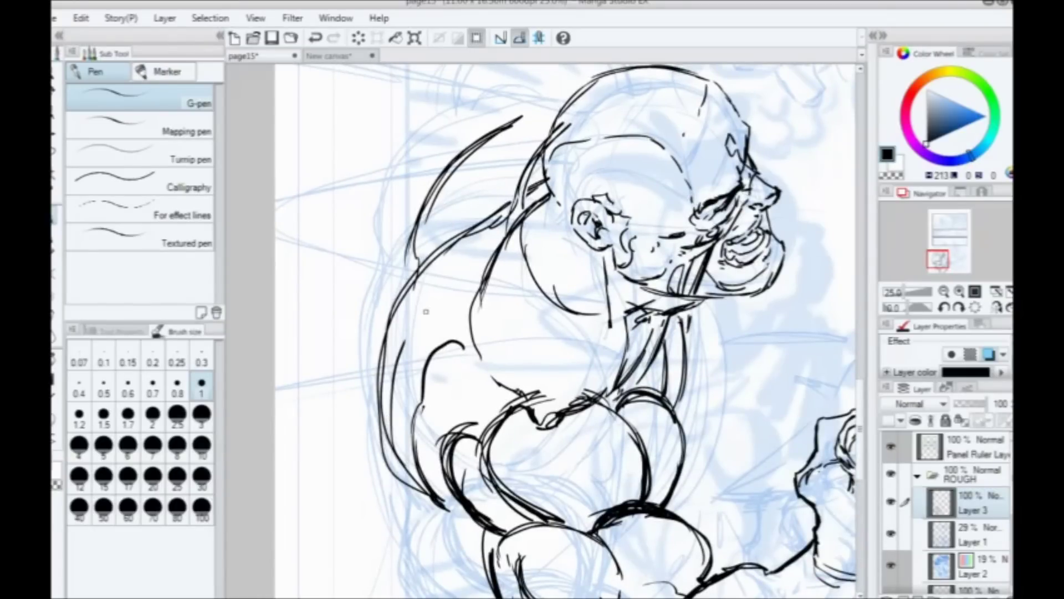
Step: Draw a curved line across the man's bald head from the top of the forehead to behind the ear
left_click_drag(430, 307, 397, 283)
left_click_drag(531, 324, 491, 289)
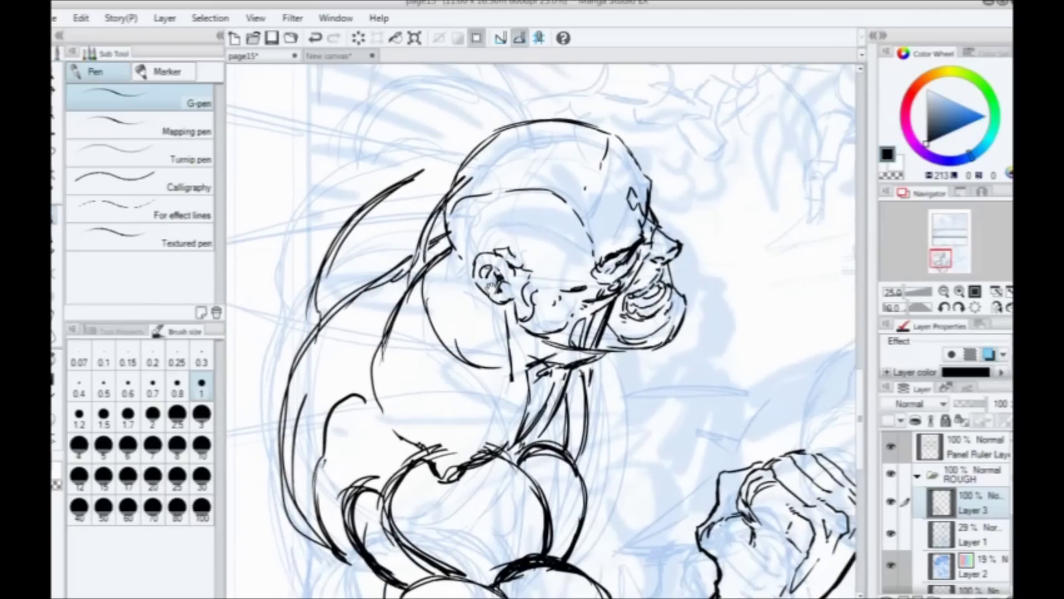
mouse_move(606, 166)
left_mouse_down()
mouse_move(568, 203)
mouse_move(540, 194)
mouse_move(486, 216)
left_mouse_up()
left_click_drag(508, 198, 507, 252)
left_click_drag(610, 322, 574, 312)
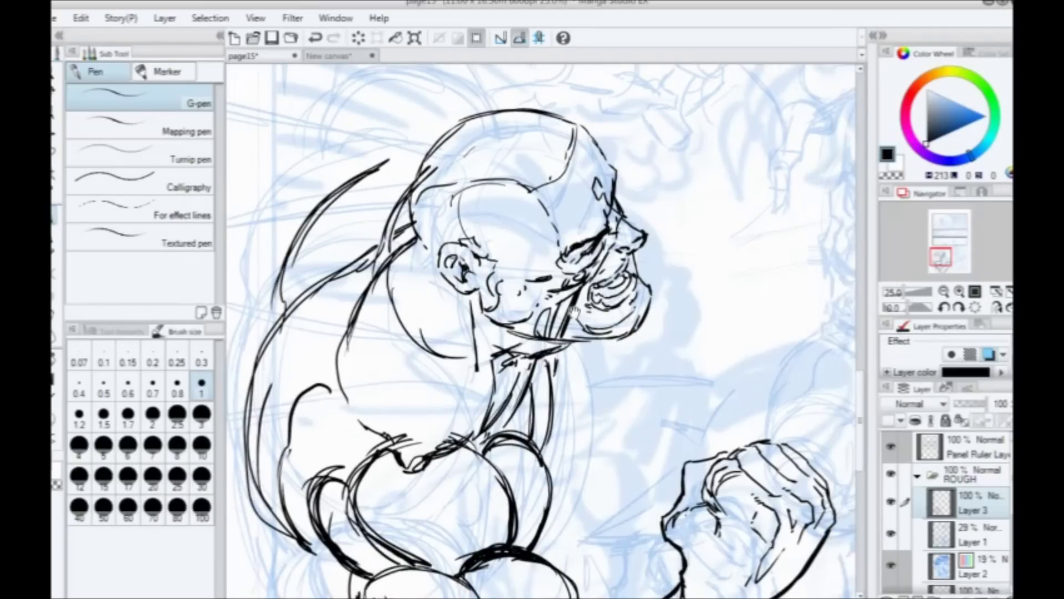
left_click_drag(468, 275, 495, 284)
left_click_drag(493, 476, 536, 378)
left_click_drag(485, 250, 465, 309)
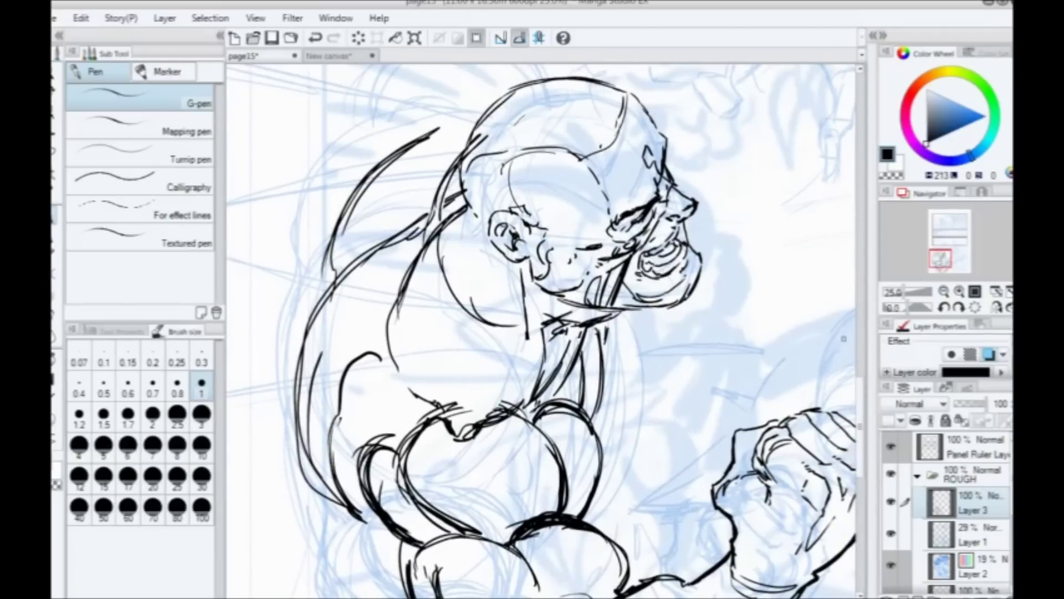
Step: Add a new raster layer above Layer 1 with a blue layer color, and choose the Smooth India ink brush at size 5
left_click(965, 537)
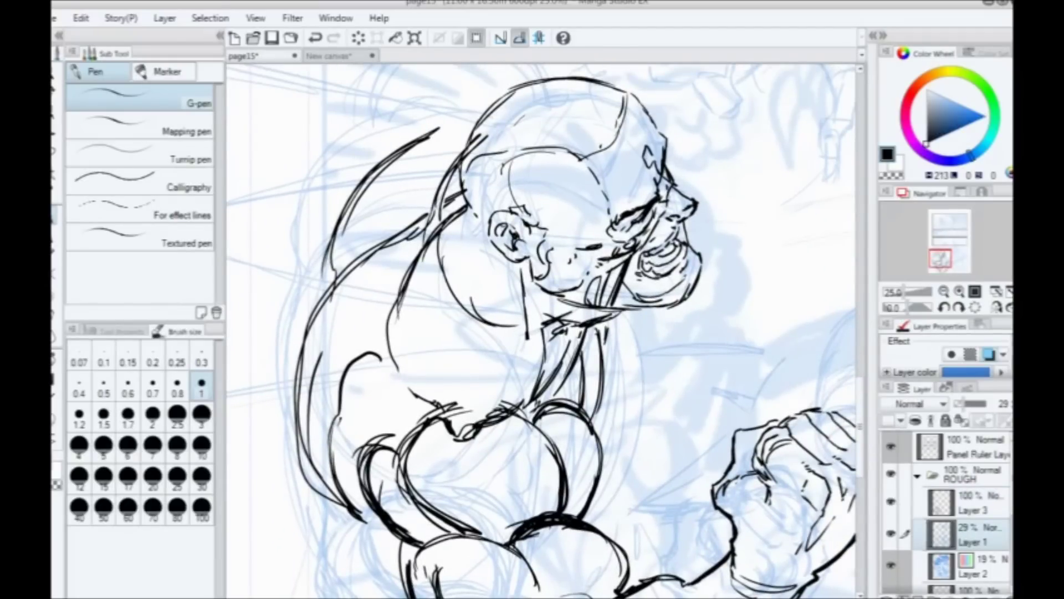
left_click(891, 596)
left_click_drag(514, 289, 543, 363)
left_click(990, 355)
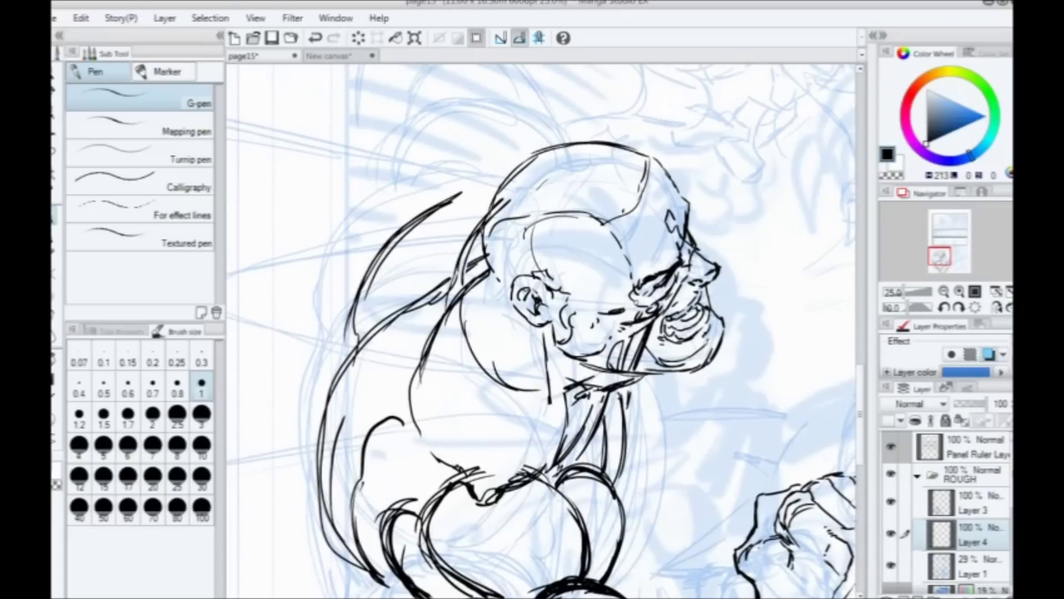
left_click(54, 255)
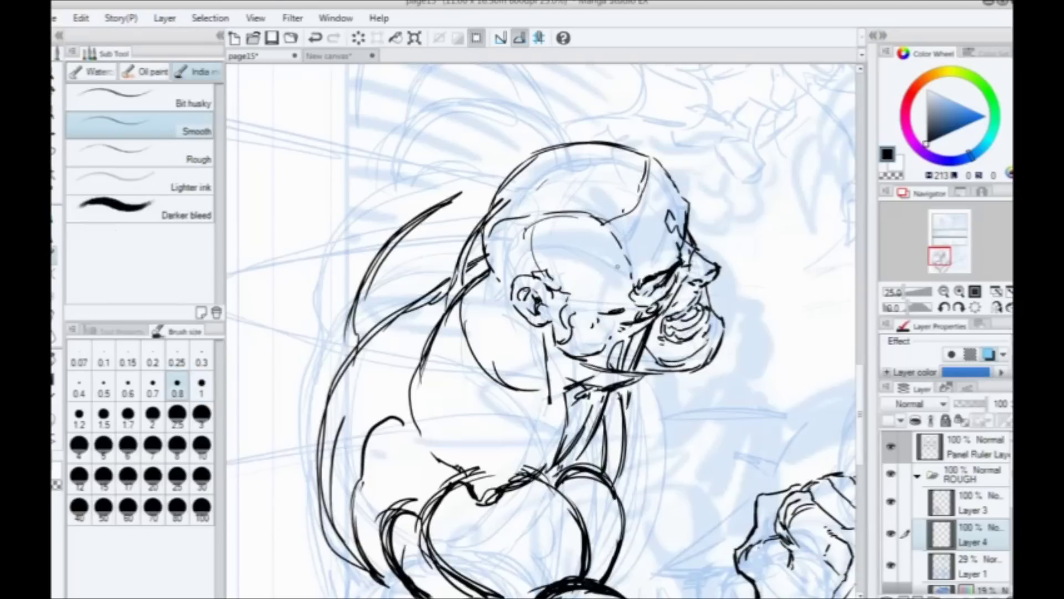
left_click(103, 445)
Step: Block in blue shadow masses on the side of the bald man's head, his cheek and jaw, neck and shoulder
mouse_move(630, 284)
left_mouse_down()
mouse_move(606, 230)
mouse_move(532, 248)
left_mouse_up()
mouse_move(588, 221)
left_mouse_down()
mouse_move(546, 270)
mouse_move(560, 221)
mouse_move(627, 283)
mouse_move(638, 332)
mouse_move(665, 363)
mouse_move(685, 366)
left_mouse_up()
left_click_drag(684, 265, 690, 285)
mouse_move(606, 280)
left_mouse_down()
mouse_move(597, 309)
mouse_move(535, 252)
mouse_move(549, 233)
mouse_move(590, 318)
mouse_move(640, 363)
mouse_move(585, 353)
mouse_move(569, 302)
mouse_move(560, 319)
mouse_move(518, 285)
mouse_move(533, 322)
mouse_move(560, 297)
mouse_move(563, 323)
mouse_move(601, 379)
left_mouse_up()
left_click_drag(589, 324, 595, 399)
left_click_drag(526, 331, 530, 371)
mouse_move(572, 302)
left_mouse_down()
mouse_move(566, 269)
mouse_move(550, 310)
left_mouse_up()
mouse_move(520, 231)
left_mouse_down()
mouse_move(511, 181)
mouse_move(533, 157)
left_mouse_up()
mouse_move(566, 284)
left_mouse_down()
mouse_move(555, 330)
mouse_move(582, 341)
mouse_move(599, 366)
mouse_move(552, 410)
mouse_move(533, 355)
mouse_move(488, 388)
mouse_move(499, 271)
left_mouse_up()
left_click_drag(486, 333, 442, 261)
mouse_move(492, 373)
left_mouse_down()
mouse_move(527, 470)
mouse_move(454, 421)
mouse_move(493, 495)
left_mouse_up()
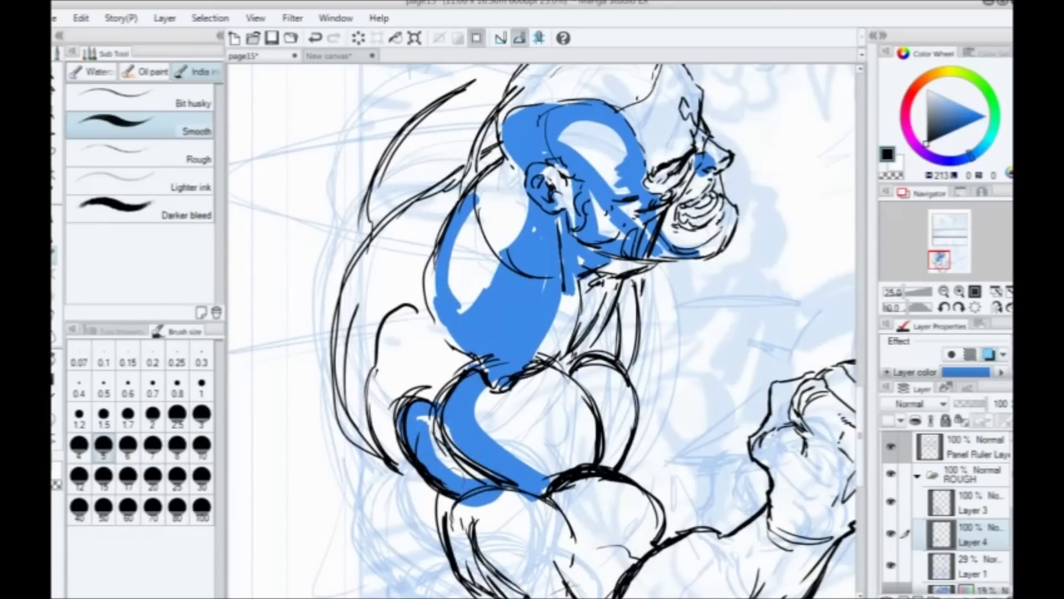
Step: Block in blue shadow masses on the bald man's chest, upper arm, elbow and along his back
mouse_move(554, 380)
left_mouse_down()
mouse_move(526, 359)
mouse_move(572, 444)
left_mouse_up()
mouse_move(531, 485)
left_mouse_down()
mouse_move(497, 377)
mouse_move(508, 395)
left_mouse_up()
left_click_drag(536, 414, 571, 425)
mouse_move(540, 460)
left_mouse_down()
mouse_move(518, 480)
mouse_move(507, 463)
left_mouse_up()
mouse_move(432, 370)
left_mouse_down()
mouse_move(475, 453)
mouse_move(443, 444)
left_mouse_up()
left_click_drag(405, 380, 513, 549)
mouse_move(371, 286)
left_mouse_down()
mouse_move(420, 411)
mouse_move(390, 272)
mouse_move(369, 422)
left_mouse_up()
left_click_drag(433, 194, 377, 261)
left_click_drag(363, 333, 355, 432)
left_click_drag(400, 211, 331, 343)
scroll(330, 340, "down", 1)
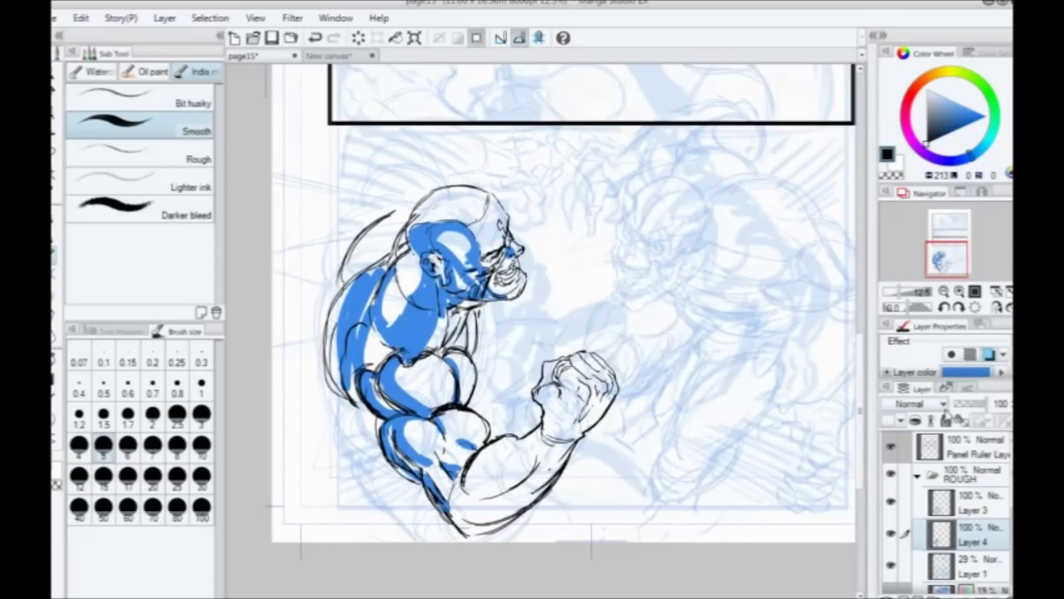
Step: Set Layer 3's layer color to a light blue with red 140, green 192 and blue 255
left_click(973, 502)
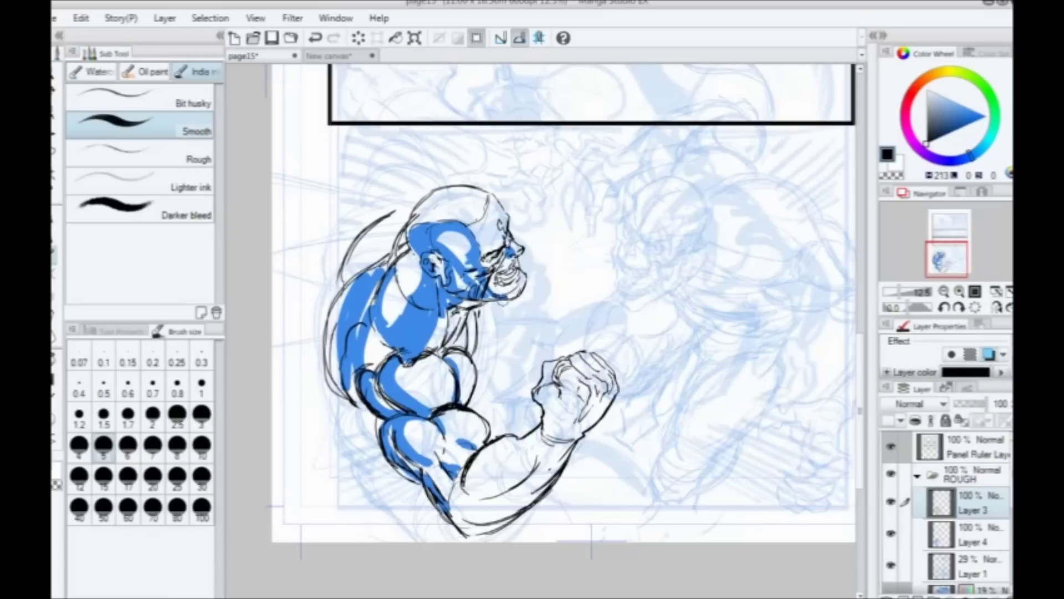
left_click(994, 372)
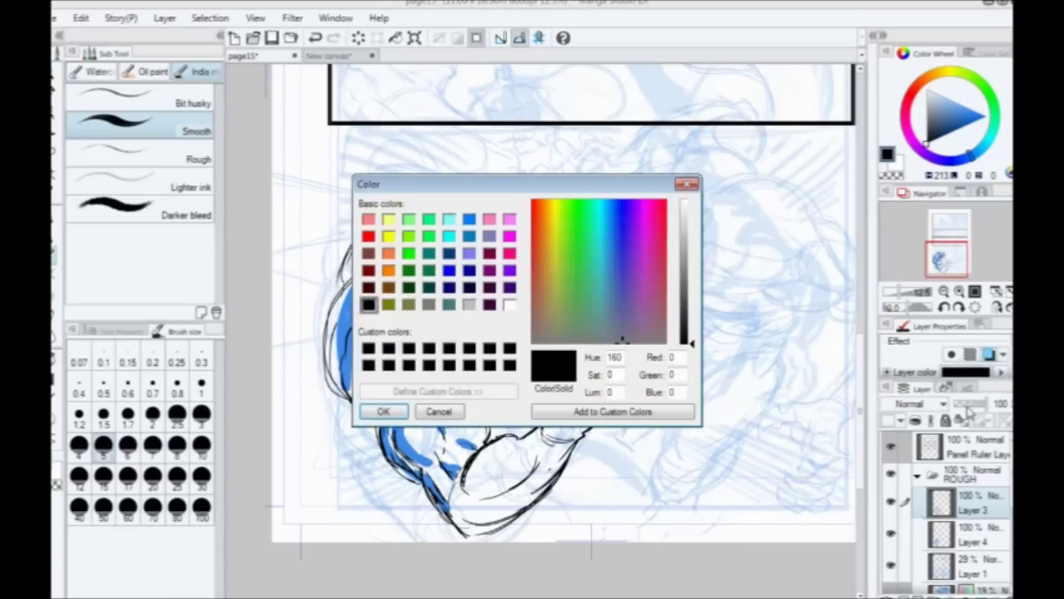
left_click(604, 214)
left_click(439, 410)
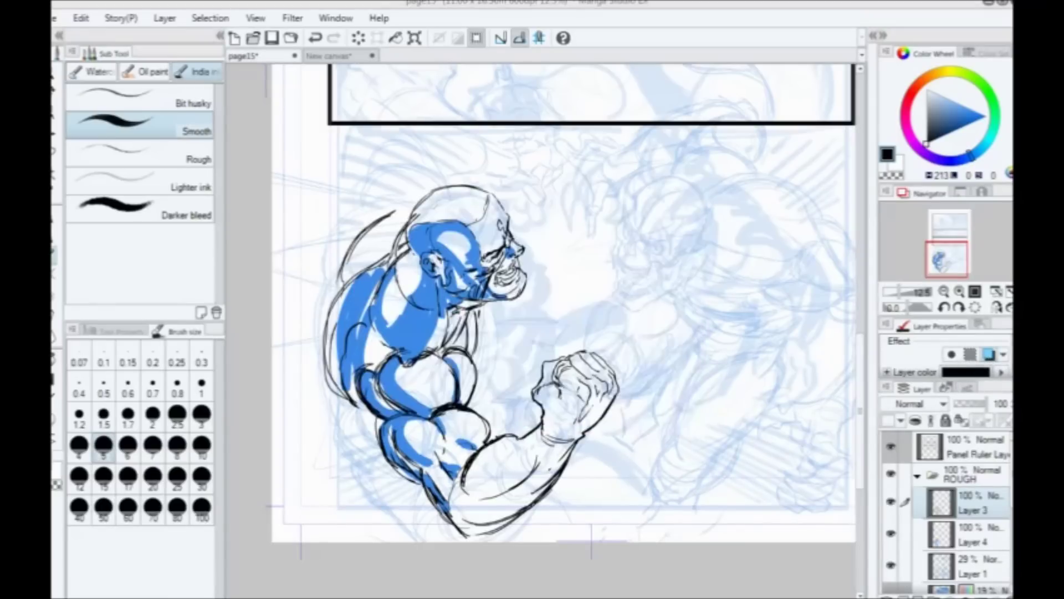
left_click(993, 372)
left_click(612, 202)
left_click(685, 271)
left_click(685, 232)
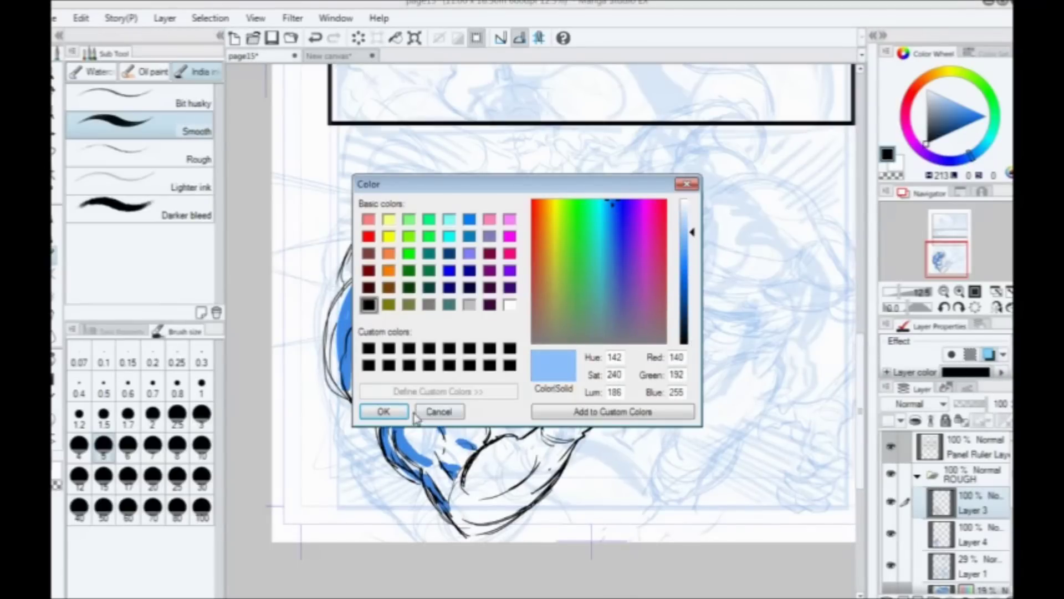
left_click(391, 413)
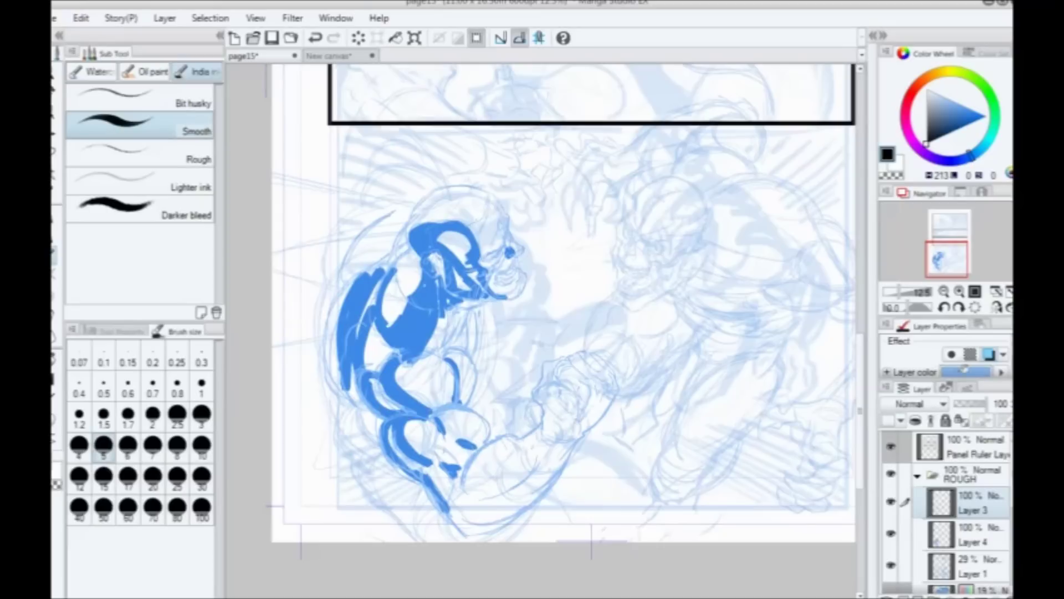
Step: Toggle Layer 3's layer color effect to compare the black line work with the light blue version
left_click(993, 357)
left_click(993, 358)
left_click(993, 358)
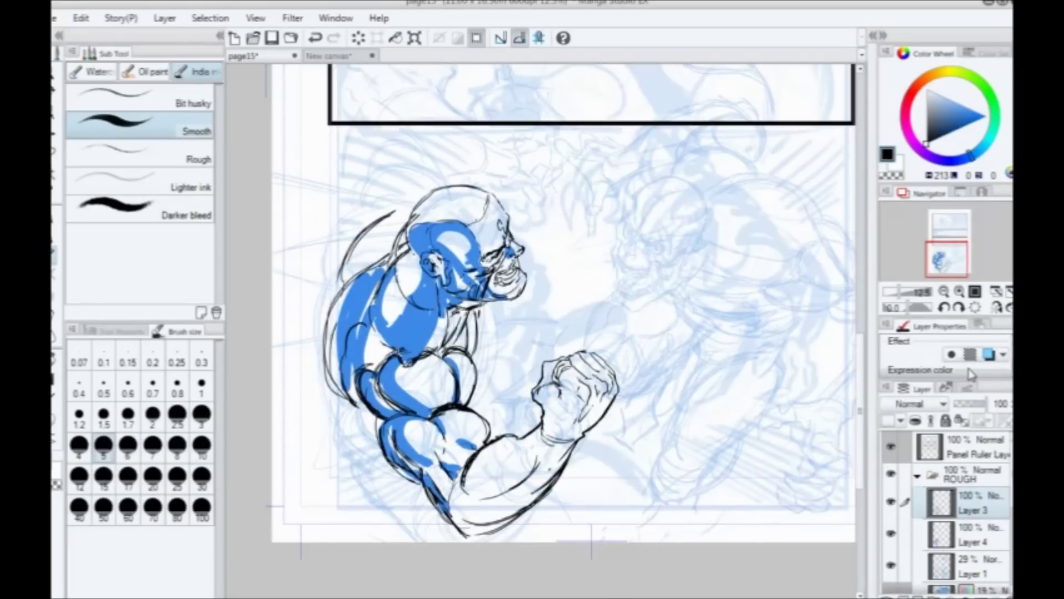
left_click(991, 356)
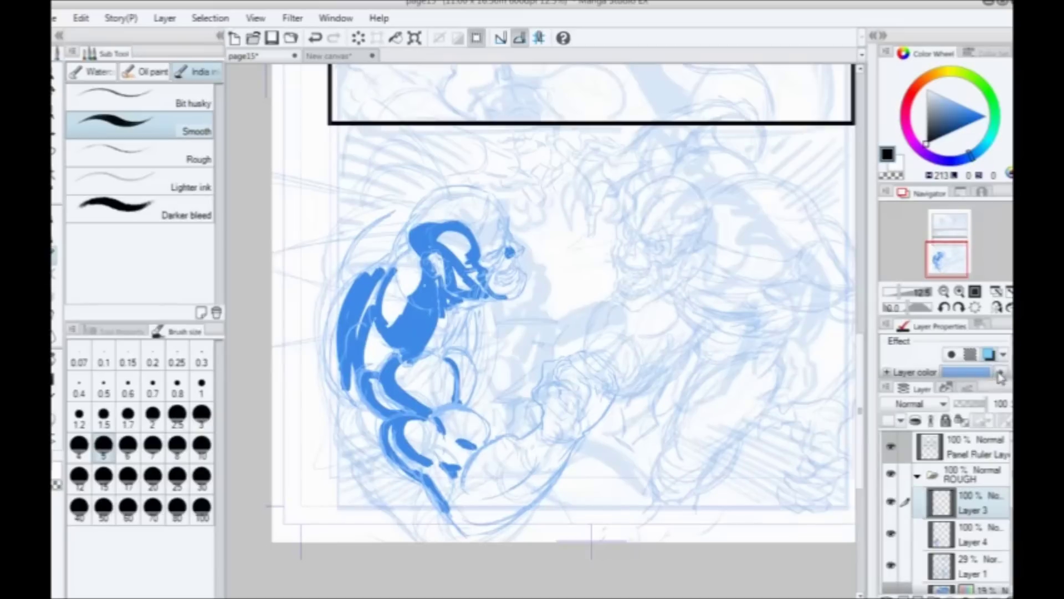
Step: Darken Layer 3's layer color to a stronger blue with red 0, green 103 and blue 230
left_click(976, 371)
left_click(686, 282)
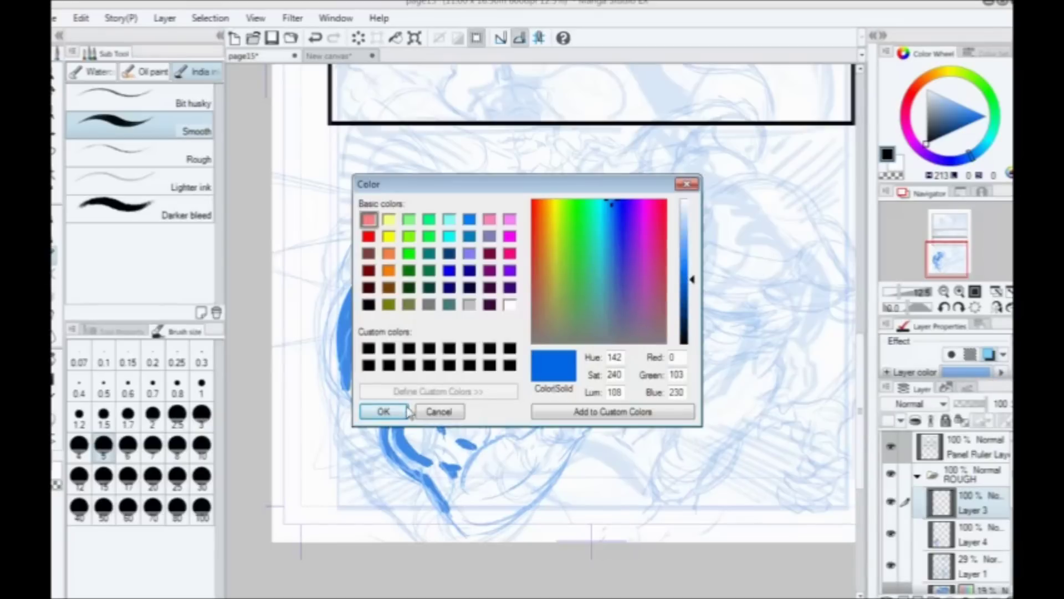
left_click(384, 412)
left_click(990, 356)
left_click(991, 355)
key("ctrl+plus")
left_click_drag(399, 353, 583, 415)
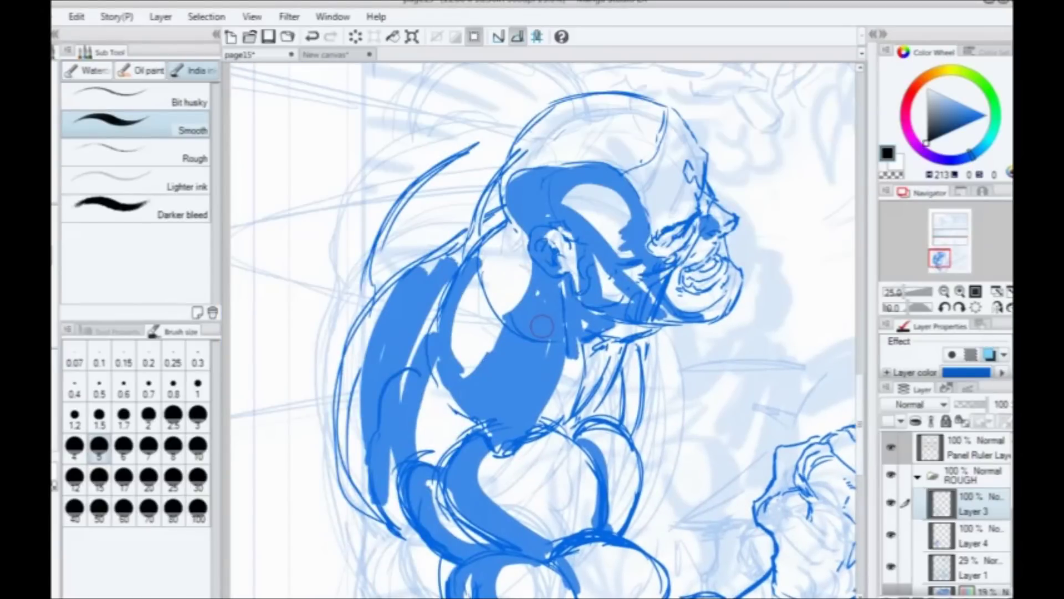
left_click_drag(471, 288, 449, 271)
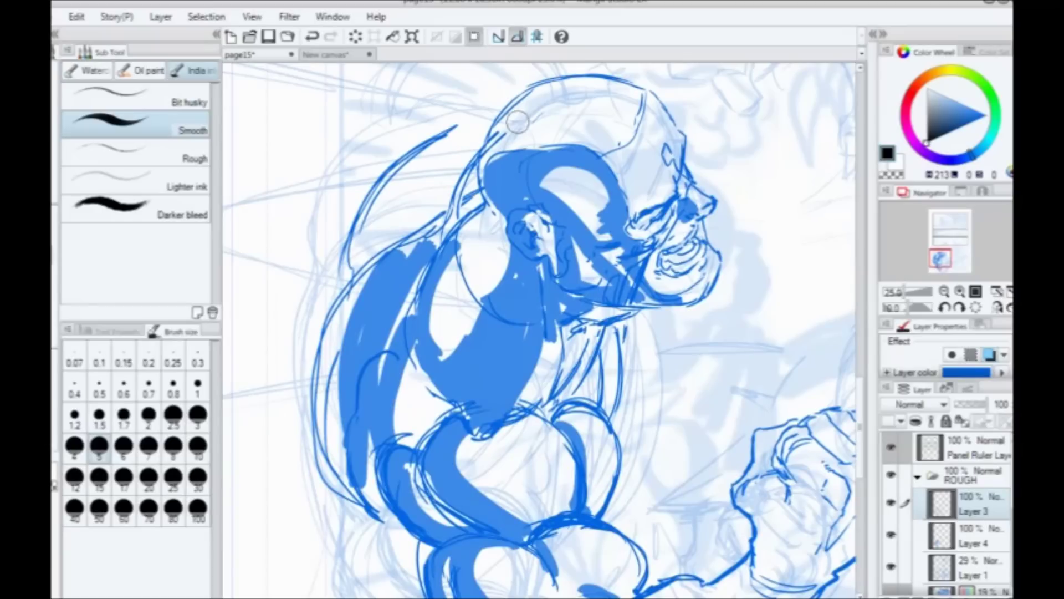
left_click_drag(452, 328, 419, 324)
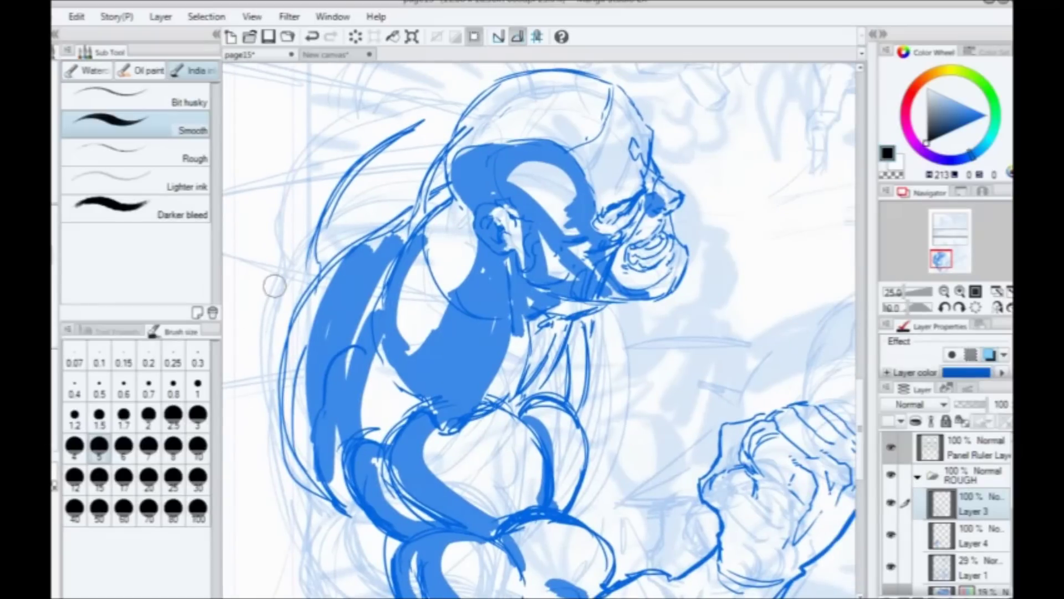
key("ctrl+minus")
left_click_drag(374, 353, 419, 343)
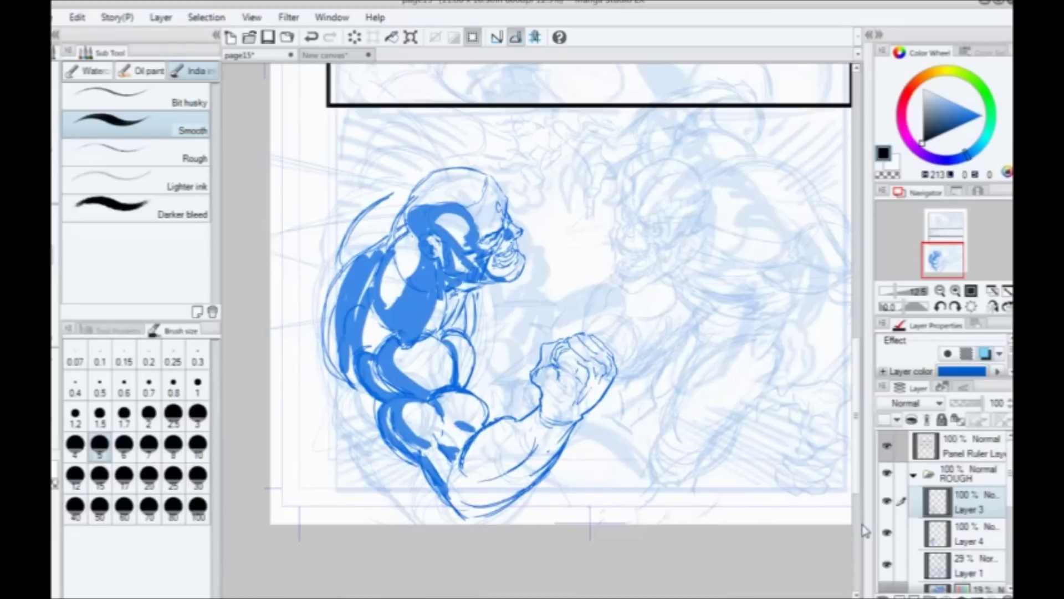
Step: Delete the shadow layer, Layer 4, and turn off Layer 3's layer color effect to restore the black lines
left_click(922, 538)
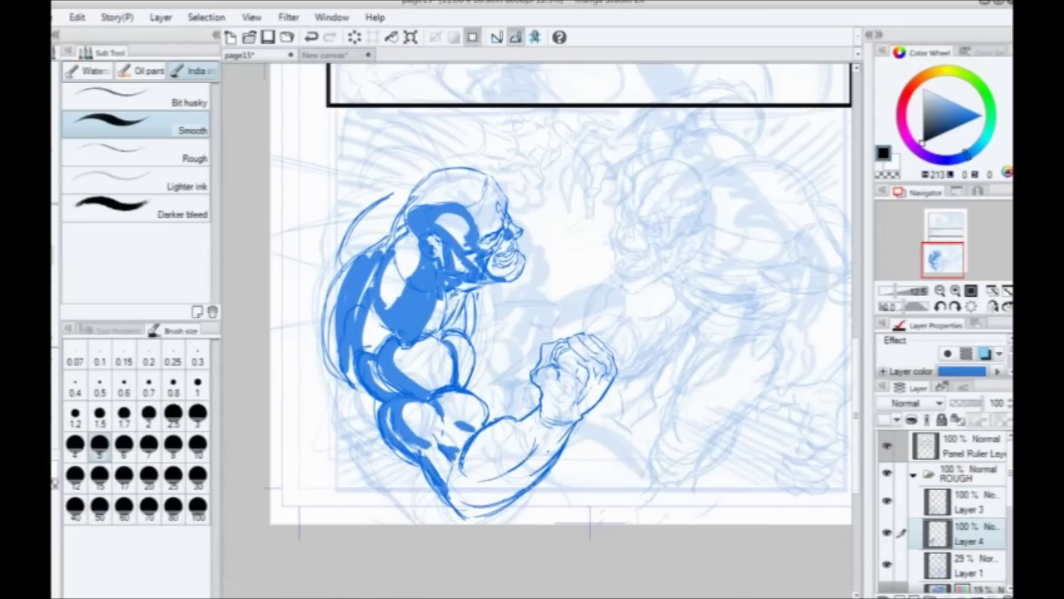
left_click(1006, 596)
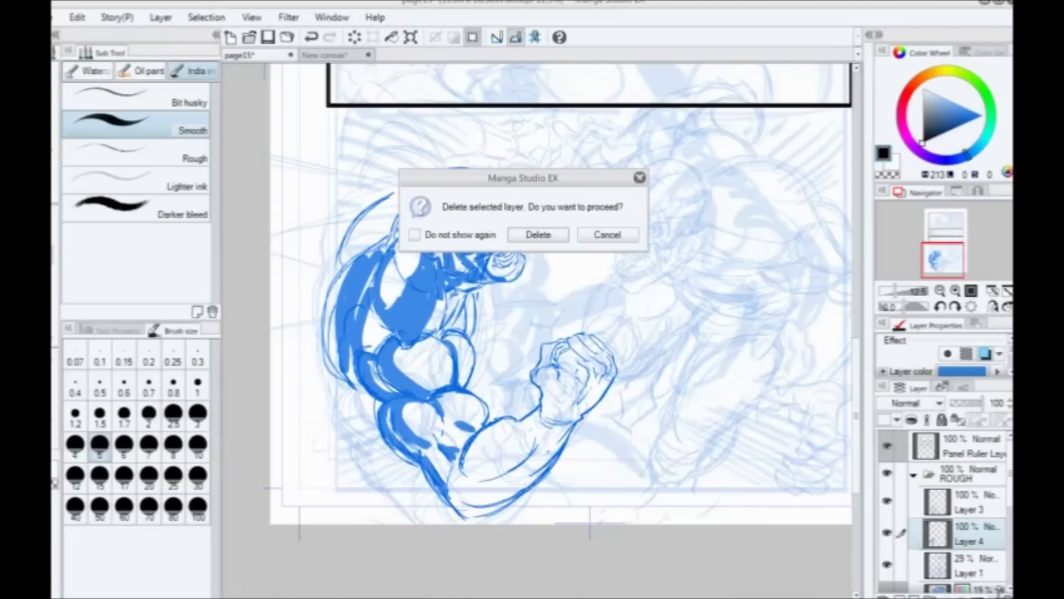
left_click(529, 234)
left_click(956, 507)
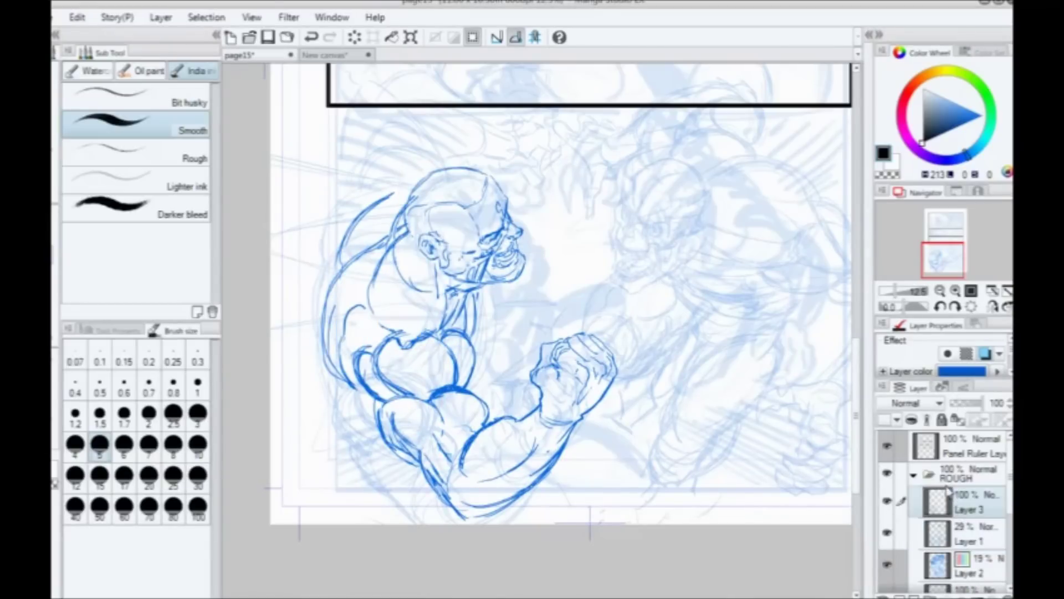
left_click(986, 353)
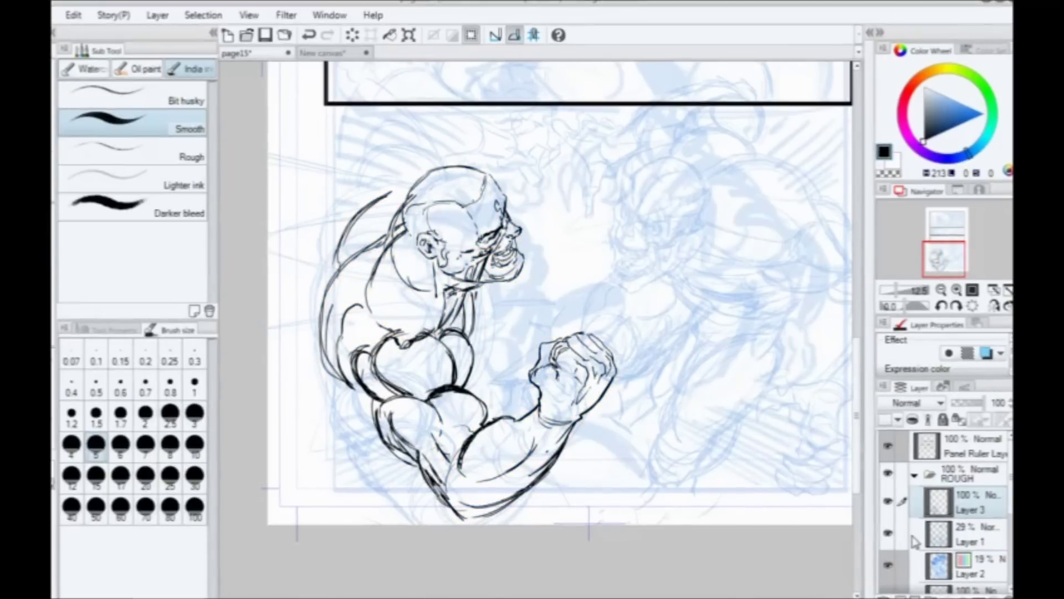
Step: Switch to the G-pen and examine the bald man's inked fist, head and back against the underlying rough
key("ctrl+plus")
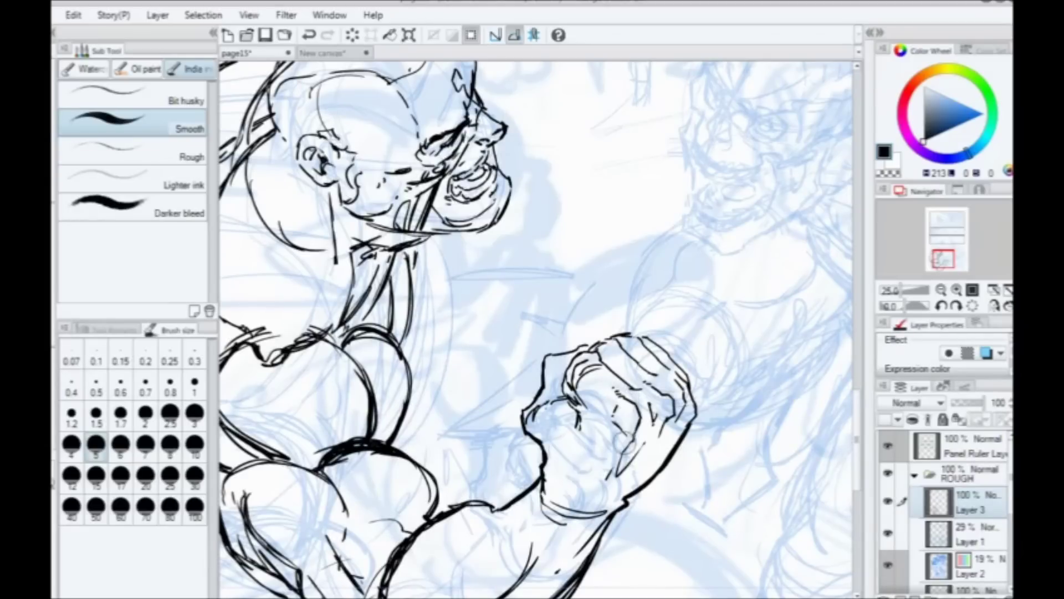
key("p")
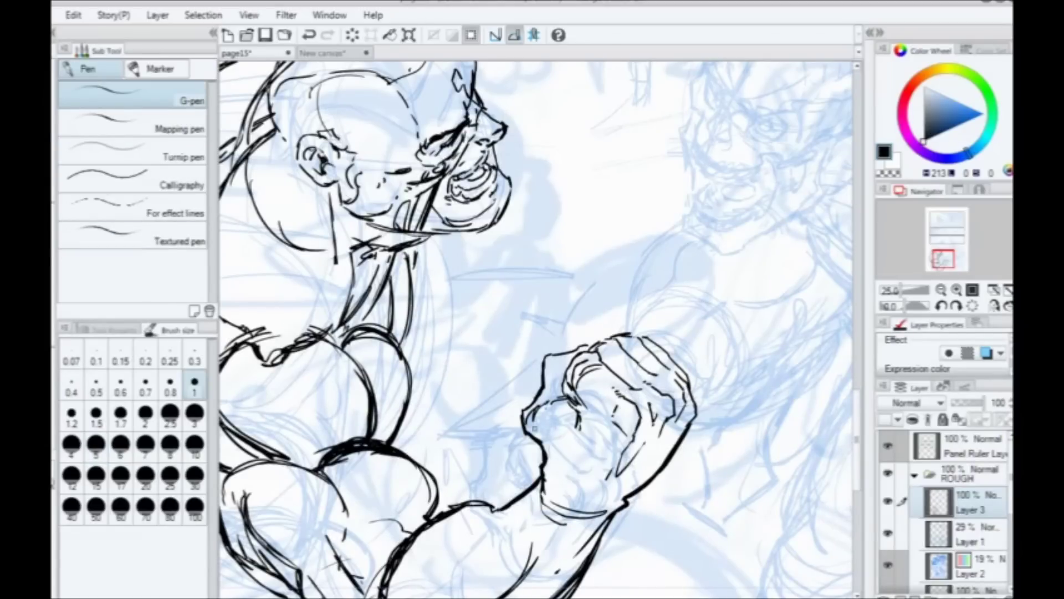
left_click_drag(406, 333, 495, 299)
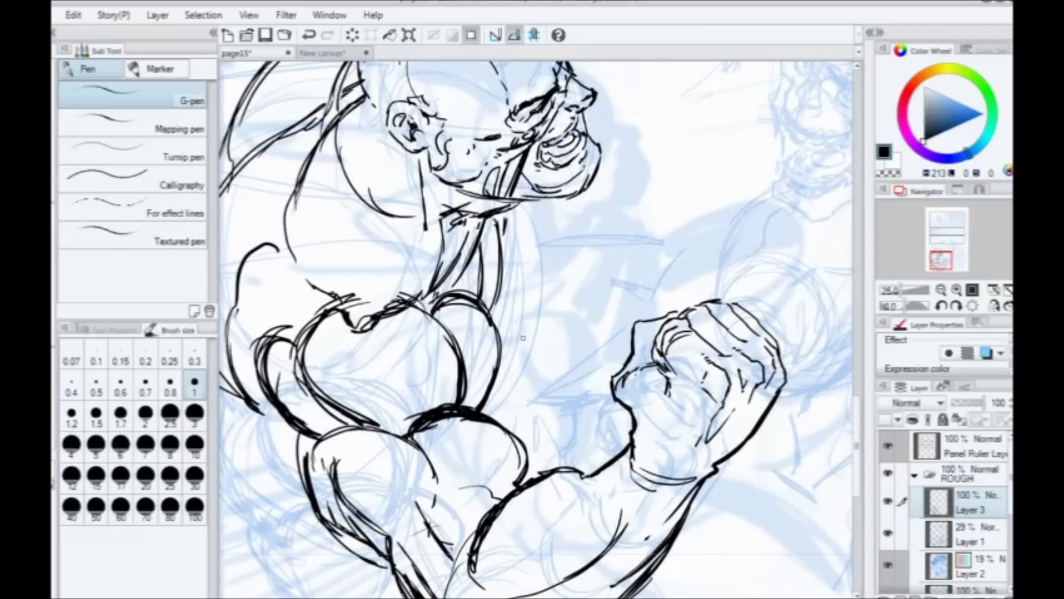
left_click_drag(467, 278, 552, 479)
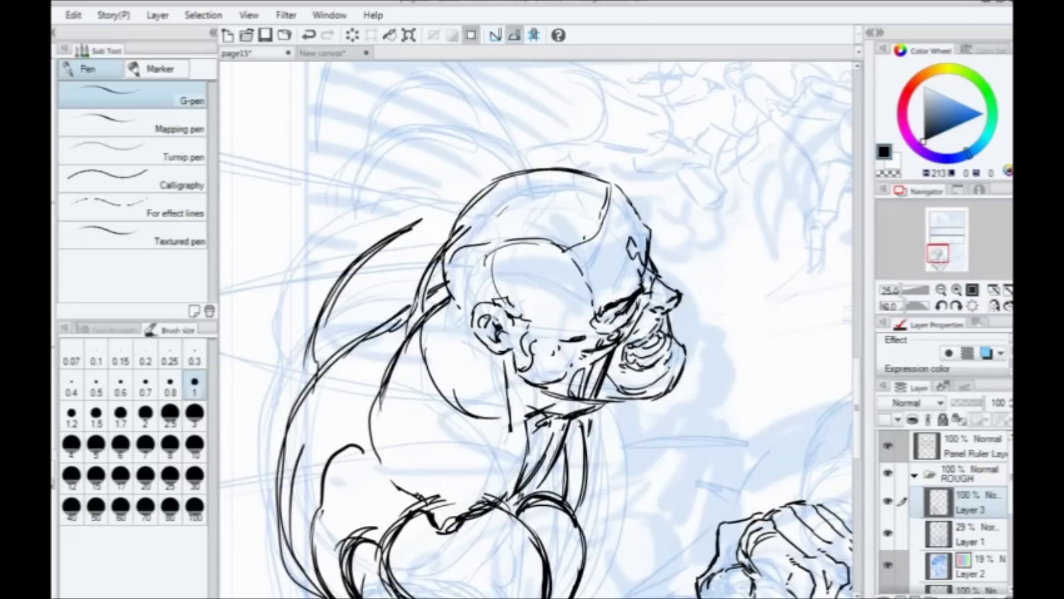
left_click_drag(507, 275, 519, 365)
mouse_move(589, 266)
left_mouse_down()
mouse_move(630, 277)
mouse_move(649, 303)
left_mouse_up()
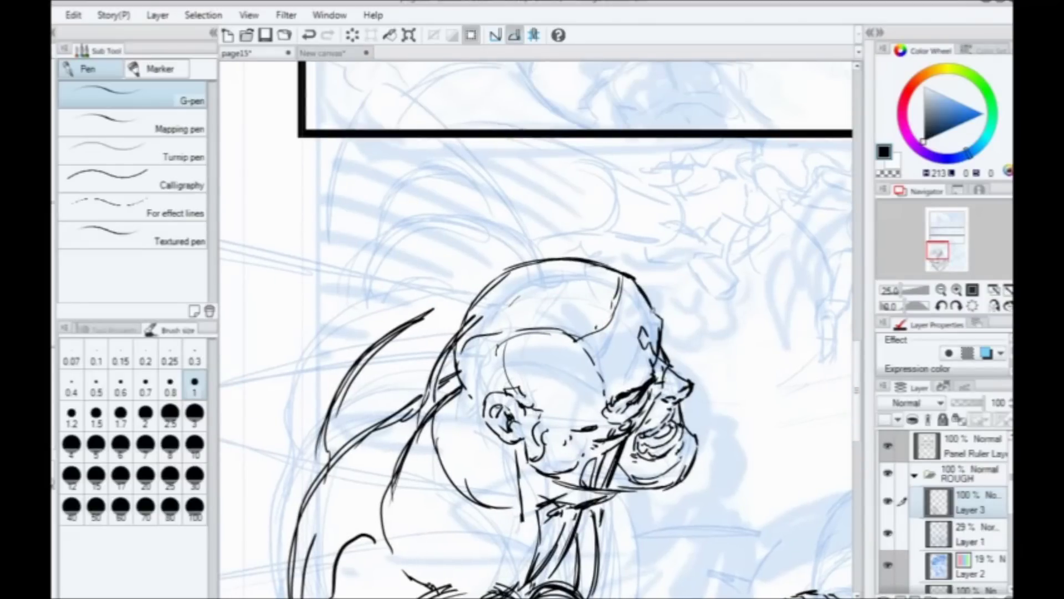
left_click_drag(379, 346, 575, 148)
left_click_drag(504, 383, 421, 257)
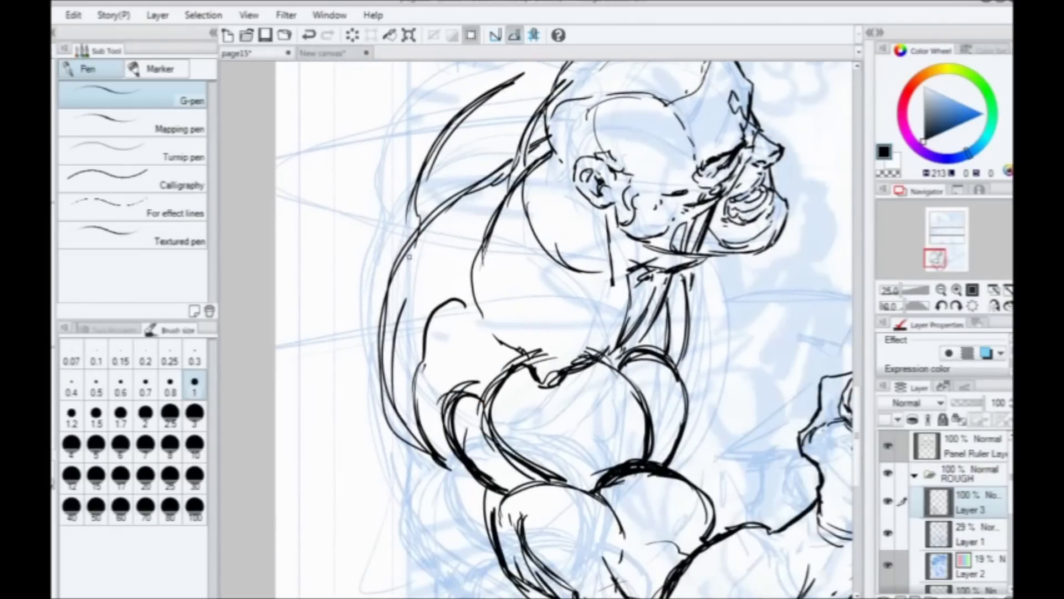
scroll(410, 257, "down", 2)
left_click_drag(479, 326, 514, 402)
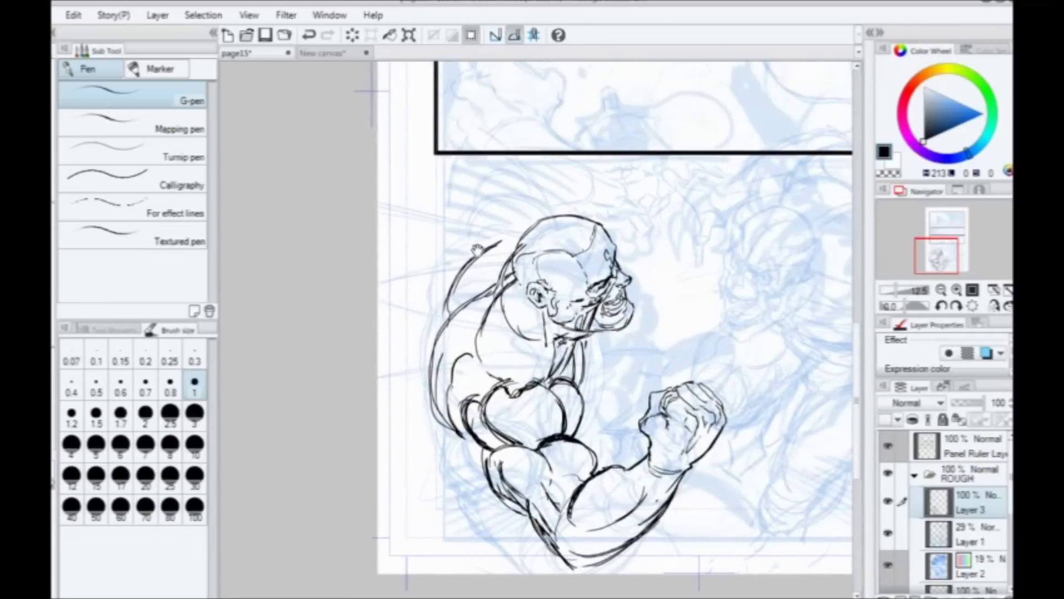
left_click_drag(475, 241, 471, 300)
scroll(408, 293, "up", 2)
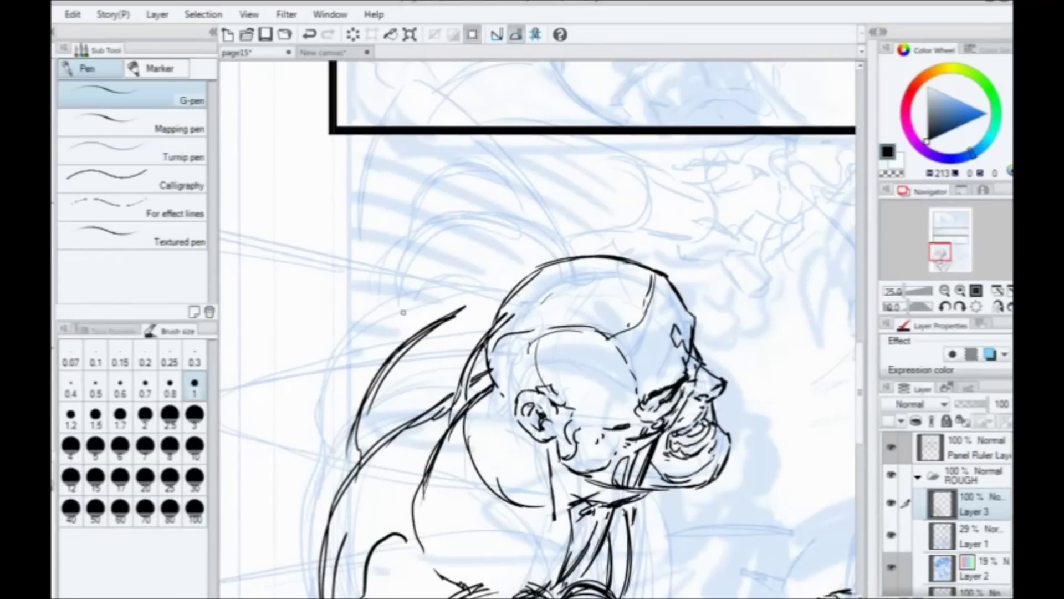
Step: Ink the rounded shoulder muscle of the bald man's raised far arm behind his head, following the rough
mouse_move(400, 336)
left_mouse_down()
mouse_move(413, 251)
mouse_move(398, 329)
mouse_move(404, 259)
mouse_move(394, 326)
mouse_move(387, 302)
left_mouse_up()
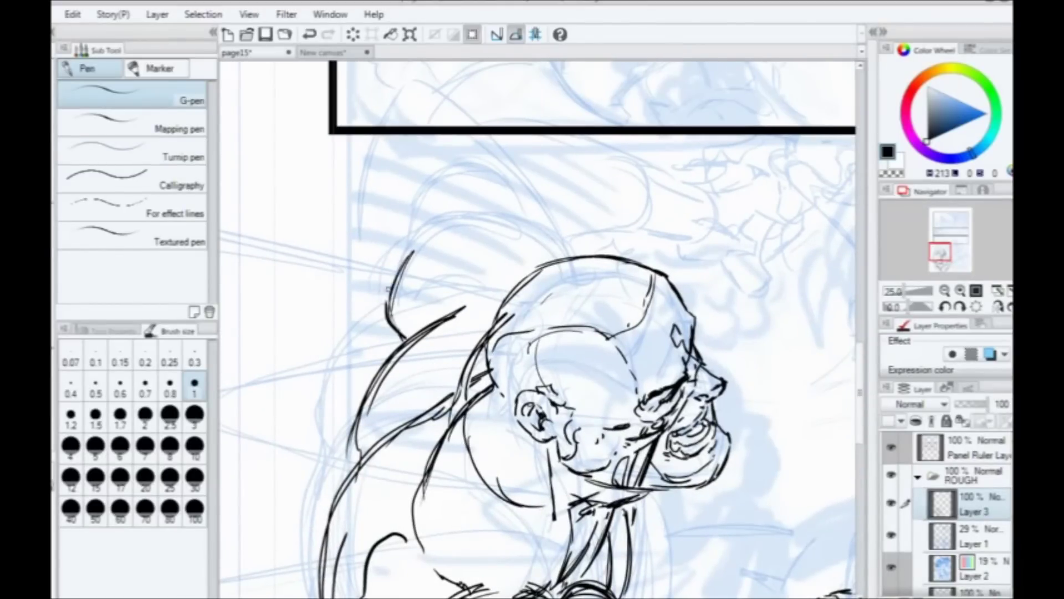
mouse_move(413, 268)
left_mouse_down()
mouse_move(434, 226)
mouse_move(485, 213)
mouse_move(536, 264)
left_mouse_up()
left_click_drag(510, 221, 573, 252)
left_click_drag(462, 304, 499, 297)
left_click_drag(464, 306, 501, 299)
Step: Ink the upper arm muscle bulges of the raised arm, up to the elbow at the panel's upper border
left_click_drag(417, 162, 452, 247)
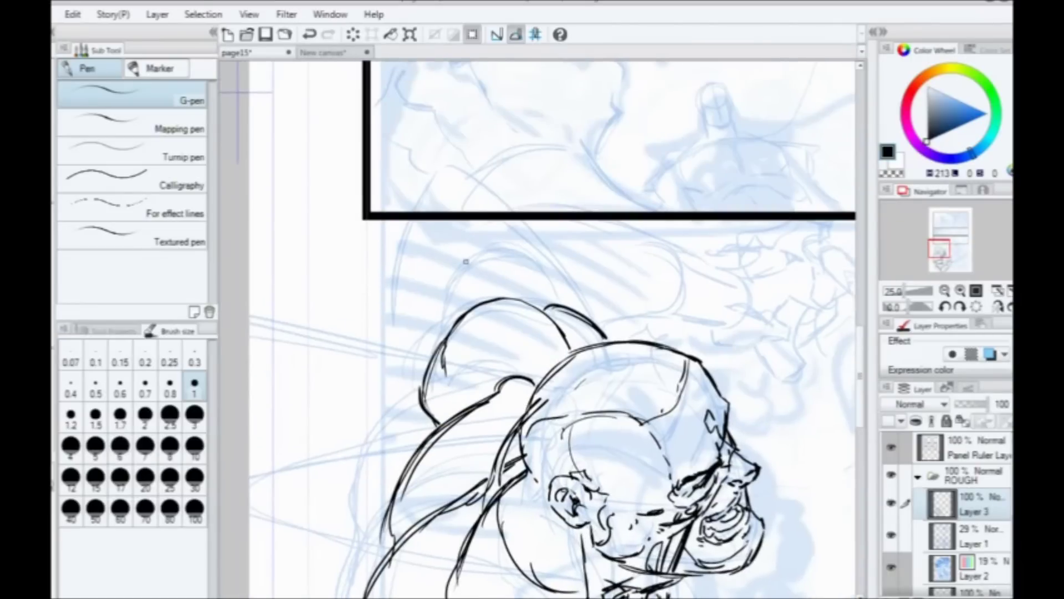
mouse_move(436, 337)
left_mouse_down()
mouse_move(422, 355)
mouse_move(409, 339)
mouse_move(446, 288)
mouse_move(499, 255)
mouse_move(515, 319)
left_mouse_up()
mouse_move(440, 294)
left_mouse_down()
mouse_move(468, 238)
mouse_move(435, 291)
mouse_move(456, 245)
mouse_move(537, 255)
left_mouse_up()
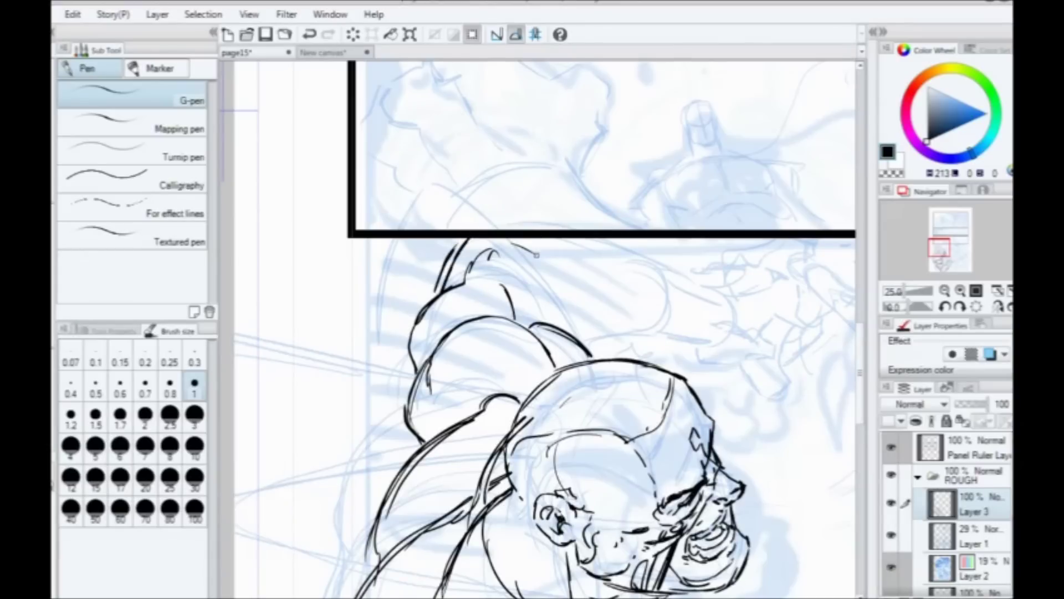
left_click_drag(583, 347, 605, 316)
mouse_move(560, 289)
left_mouse_down()
mouse_move(592, 302)
mouse_move(552, 285)
left_mouse_up()
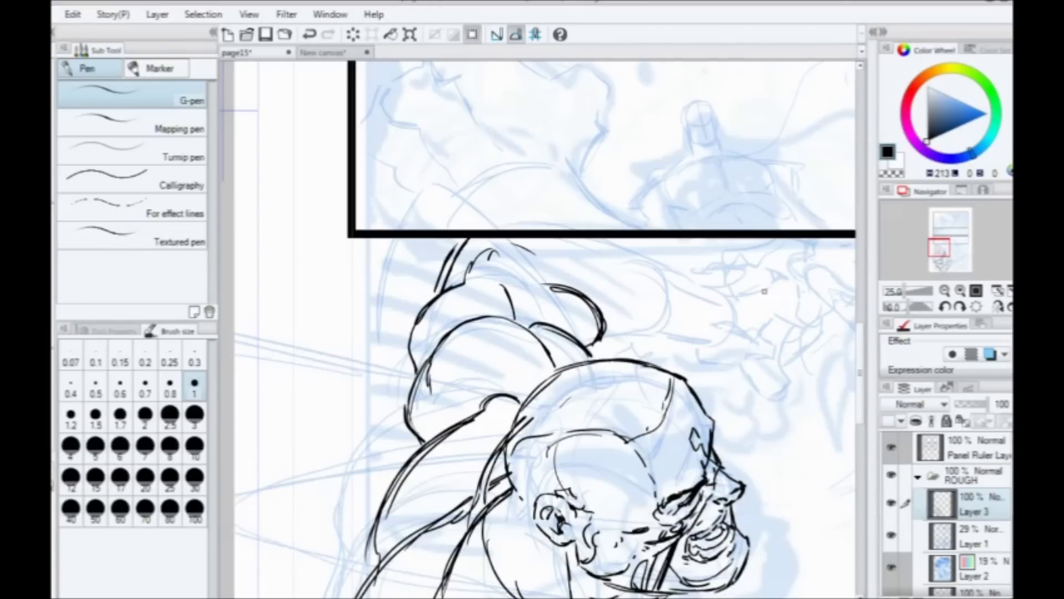
Step: Ink the raised arm's forearm from the elbow at the panel border down to the wrist, with inner muscle lines
left_click_drag(479, 335, 434, 331)
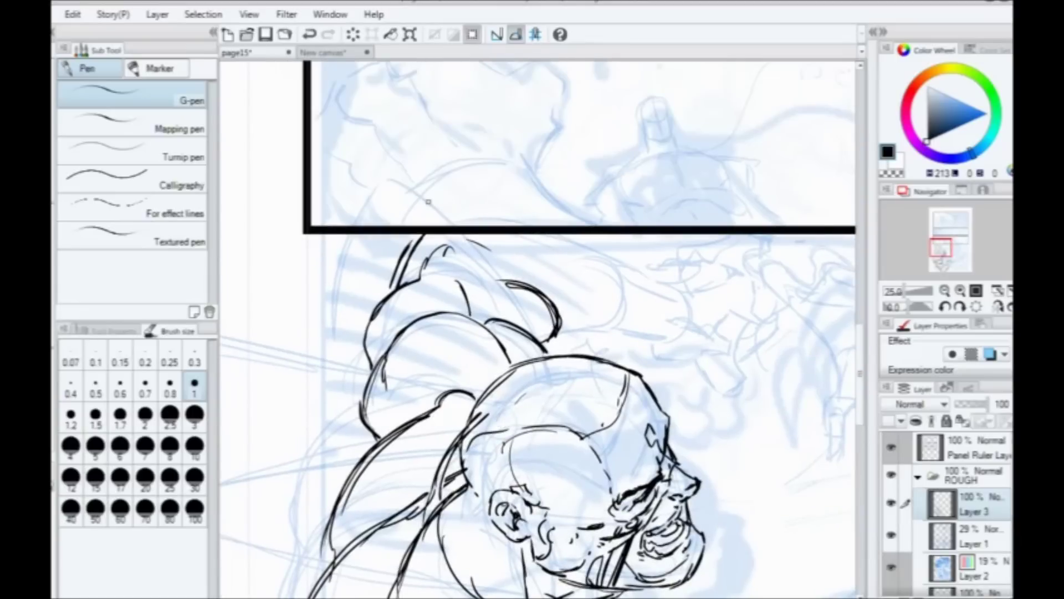
mouse_move(417, 243)
left_mouse_down()
mouse_move(461, 210)
mouse_move(605, 268)
left_mouse_up()
left_click_drag(476, 215, 620, 282)
left_click_drag(480, 207, 617, 283)
left_click_drag(557, 334, 631, 330)
left_click_drag(561, 330, 621, 328)
mouse_move(487, 248)
left_mouse_down()
mouse_move(552, 288)
mouse_move(471, 253)
left_mouse_up()
mouse_move(547, 265)
left_mouse_down()
mouse_move(574, 289)
mouse_move(571, 316)
left_mouse_up()
mouse_move(517, 253)
left_mouse_down()
mouse_move(593, 273)
mouse_move(587, 328)
mouse_move(518, 314)
left_mouse_up()
Step: Ink the raised arm's wrist, thumb and outer fist contour over the rough
left_click_drag(607, 327, 552, 320)
left_click_drag(642, 312, 659, 341)
mouse_move(658, 341)
left_mouse_down()
mouse_move(619, 357)
mouse_move(613, 348)
mouse_move(639, 360)
mouse_move(655, 348)
mouse_move(669, 367)
left_mouse_up()
left_click_drag(627, 365, 668, 375)
left_click_drag(636, 343, 666, 373)
left_click_drag(661, 321, 651, 352)
left_click_drag(670, 299, 653, 332)
mouse_move(642, 265)
left_mouse_down()
mouse_move(668, 268)
mouse_move(700, 313)
mouse_move(664, 348)
left_mouse_up()
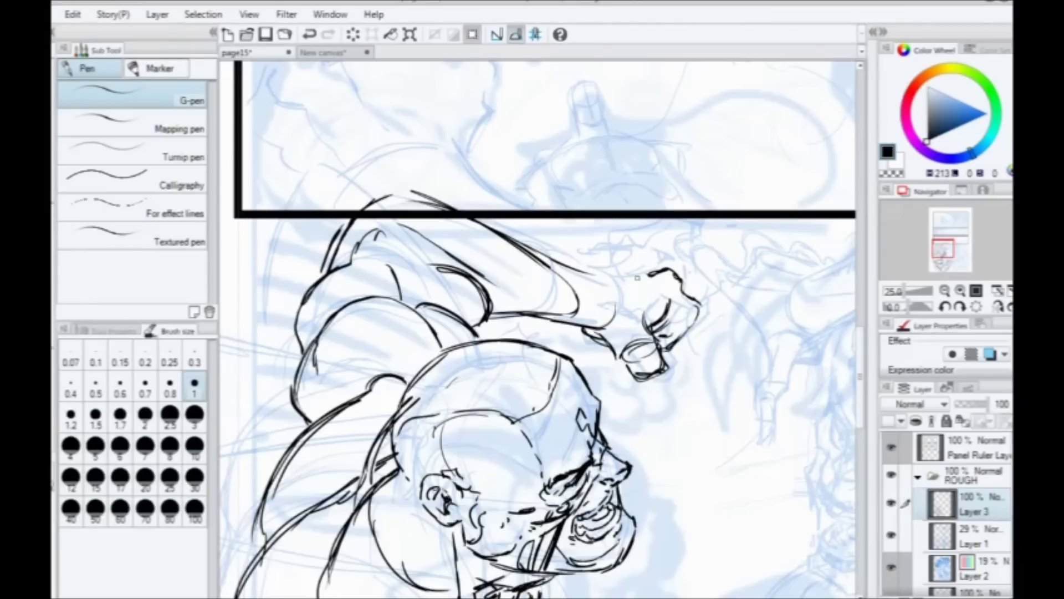
Step: Finish the raised fist with curled finger and knuckle lines
left_click_drag(696, 308, 688, 336)
left_click_drag(692, 331, 661, 355)
left_click_drag(692, 321, 685, 347)
mouse_move(693, 298)
left_mouse_down()
mouse_move(677, 268)
mouse_move(579, 272)
mouse_move(616, 295)
left_mouse_up()
scroll(298, 210, "down", 2)
Step: Ink the bald man's neck tendons running from beneath the ear and jaw down to the collarbone
left_click_drag(276, 350, 349, 289)
left_click_drag(346, 369, 428, 378)
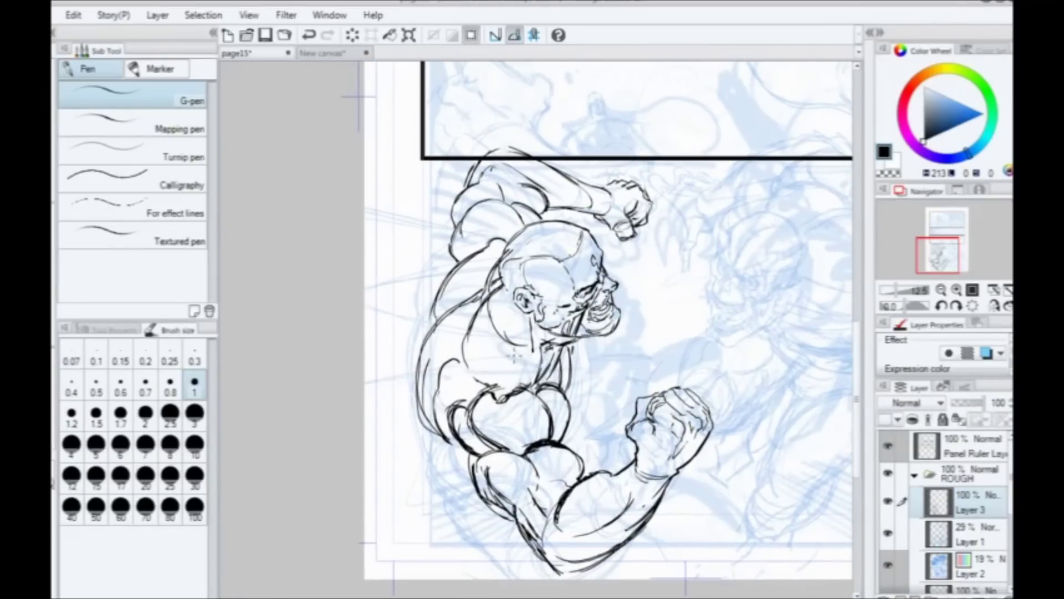
left_click_drag(547, 333, 497, 399)
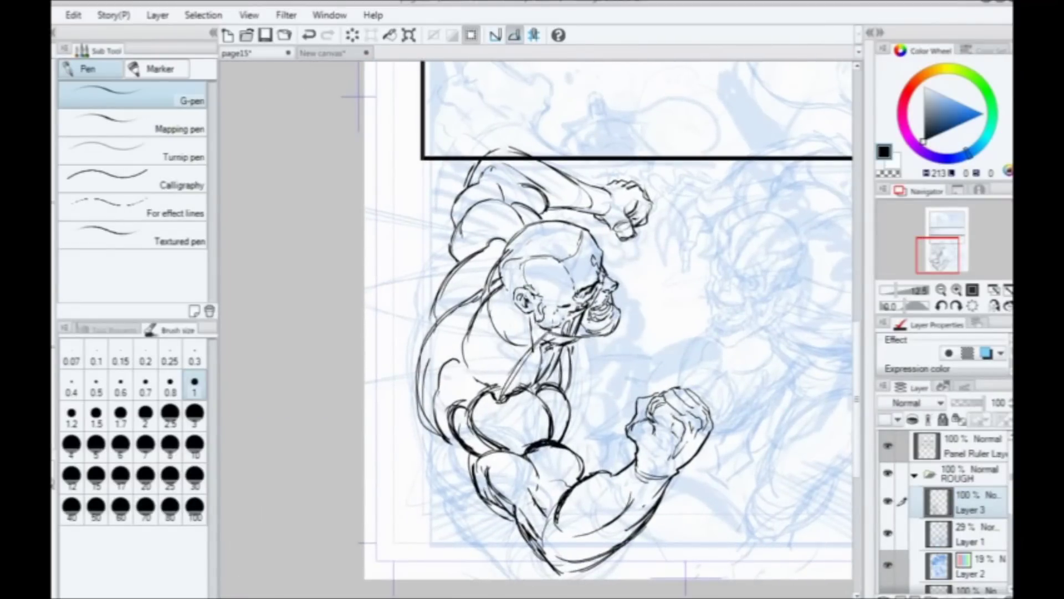
key("ctrl+z")
mouse_move(529, 312)
left_mouse_down()
mouse_move(517, 392)
mouse_move(527, 344)
left_mouse_up()
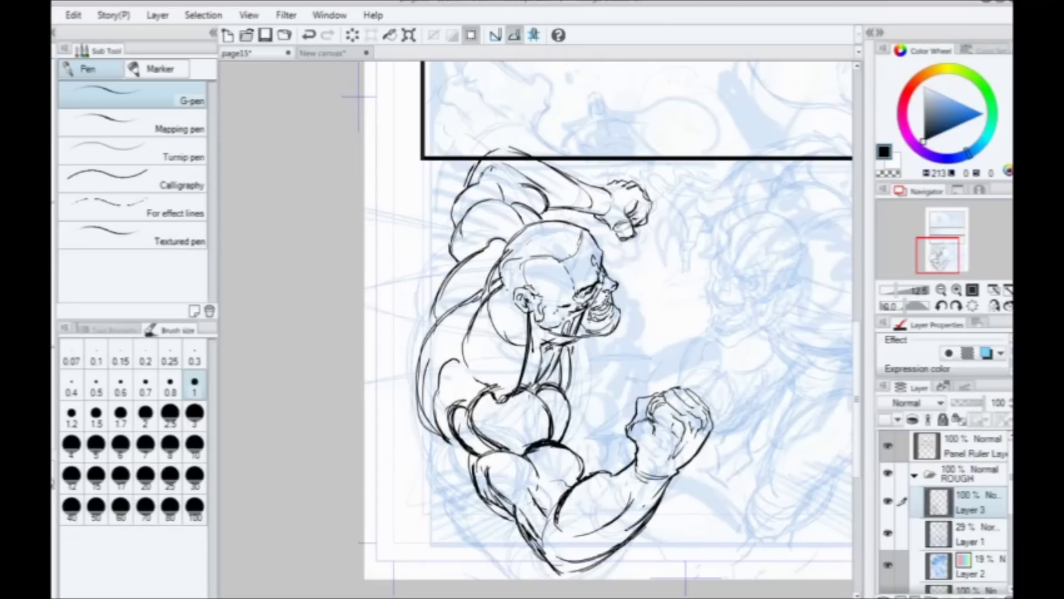
mouse_move(524, 353)
left_mouse_down()
mouse_move(534, 398)
mouse_move(527, 389)
left_mouse_up()
left_click_drag(564, 339, 547, 348)
Step: Build up the bald man's back contour with heavier repeated strokes from the upper back down behind the near shoulder
left_click_drag(392, 331, 344, 266)
scroll(344, 266, "up", 1)
mouse_move(426, 399)
left_mouse_down()
mouse_move(378, 227)
mouse_move(352, 220)
left_mouse_up()
left_click_drag(346, 293, 433, 374)
left_click_drag(387, 277, 437, 399)
left_click_drag(391, 281, 434, 387)
left_click_drag(366, 354, 342, 280)
left_click_drag(310, 198, 328, 224)
mouse_move(320, 228)
left_mouse_down()
mouse_move(394, 404)
mouse_move(408, 405)
left_mouse_up()
mouse_move(387, 378)
left_mouse_down()
mouse_move(421, 398)
mouse_move(366, 306)
mouse_move(395, 182)
mouse_move(379, 209)
left_mouse_up()
mouse_move(382, 373)
left_mouse_down()
mouse_move(370, 324)
mouse_move(438, 140)
left_mouse_up()
left_click_drag(388, 254, 376, 389)
left_click_drag(392, 284, 385, 307)
left_click_drag(394, 293, 384, 312)
Step: Ink the lower back contour from beneath the near shoulder down to the page's bottom edge
mouse_move(385, 530)
left_mouse_down()
mouse_move(362, 306)
mouse_move(361, 370)
left_mouse_up()
left_click_drag(361, 384, 408, 432)
left_click_drag(372, 200, 375, 298)
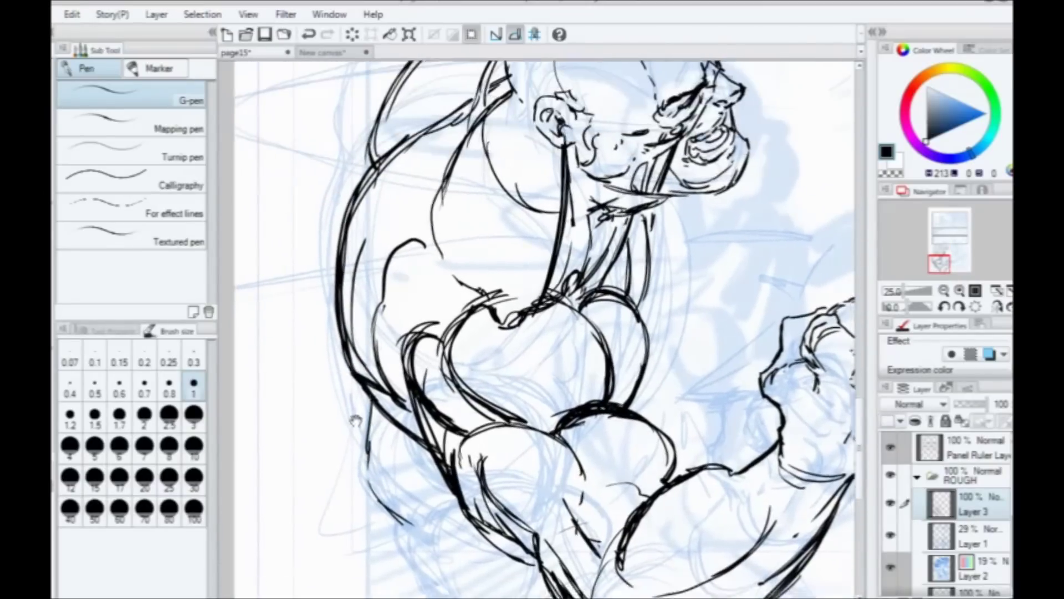
left_click_drag(355, 437, 335, 346)
scroll(225, 219, "down", 2)
mouse_move(311, 305)
left_mouse_down()
mouse_move(355, 335)
mouse_move(358, 361)
left_mouse_up()
left_click_drag(329, 328, 407, 434)
left_click_drag(361, 390, 416, 442)
mouse_move(349, 367)
left_mouse_down()
mouse_move(411, 437)
mouse_move(359, 416)
left_mouse_up()
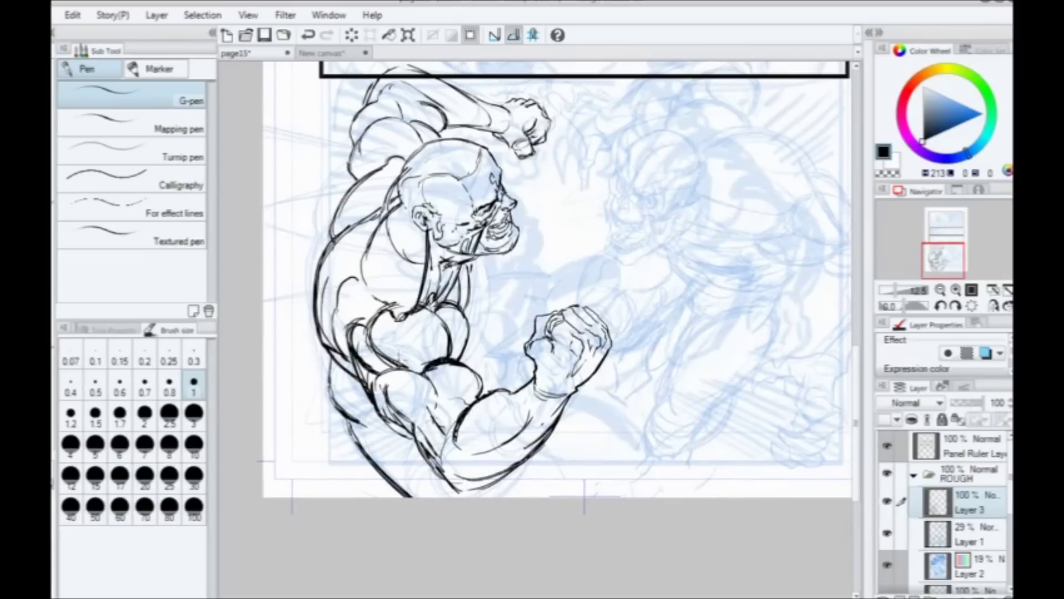
Step: Ink the long curved contours extending from the chest to behind the near fist
left_click_drag(380, 264, 391, 286)
left_click_drag(481, 295, 471, 381)
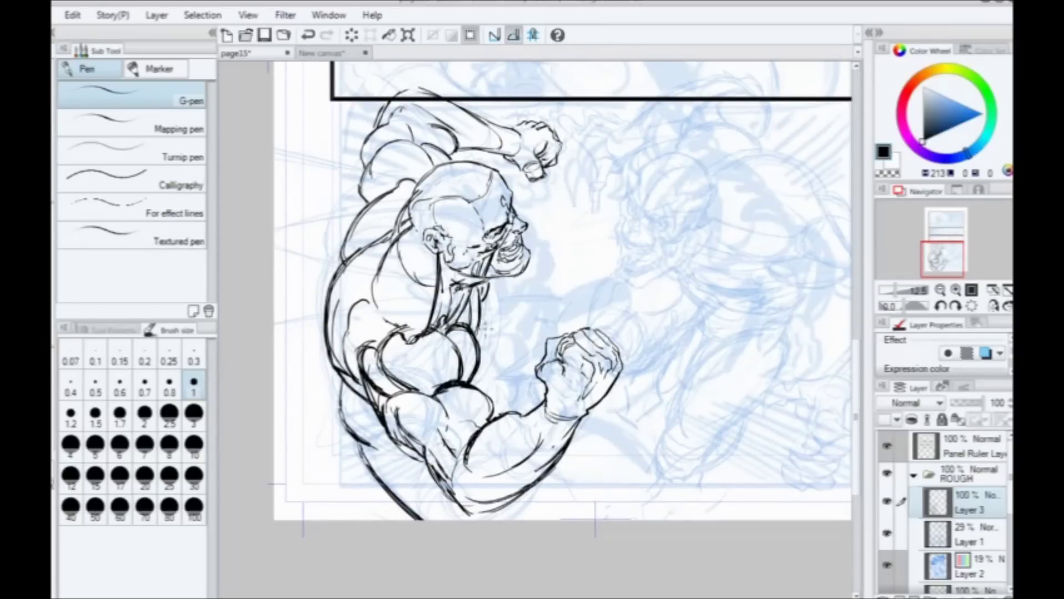
left_click_drag(448, 346, 441, 320)
left_click_drag(475, 288, 570, 303)
left_click_drag(486, 357, 537, 365)
mouse_move(486, 358)
left_mouse_down()
mouse_move(515, 352)
mouse_move(501, 353)
left_mouse_up()
left_click_drag(472, 361, 515, 349)
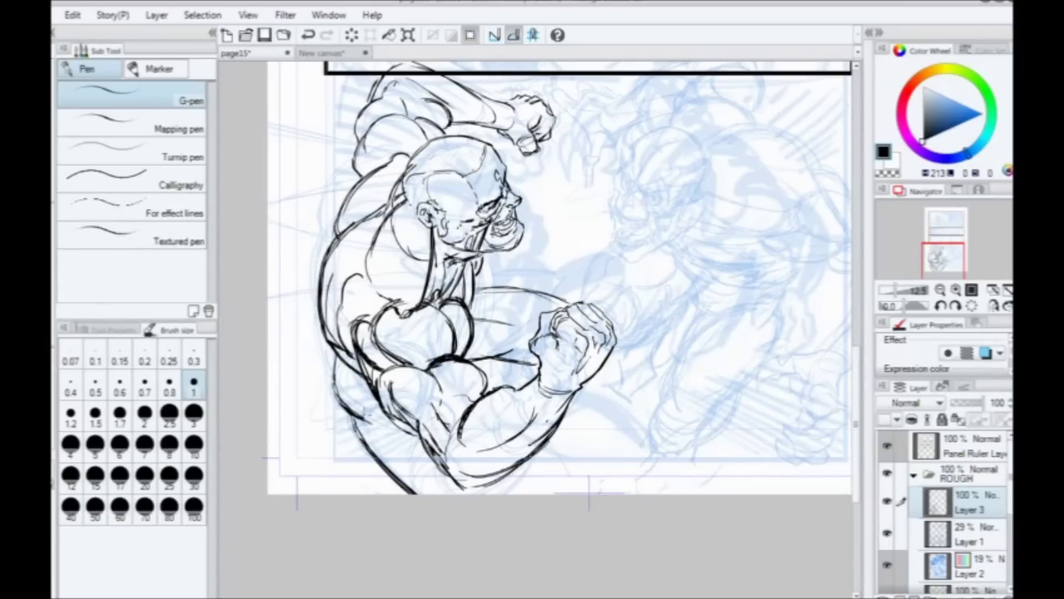
Step: Add a row of short hatching strokes along the form between the chest and the near fist
scroll(365, 415, "up", 2)
left_click_drag(599, 288, 477, 439)
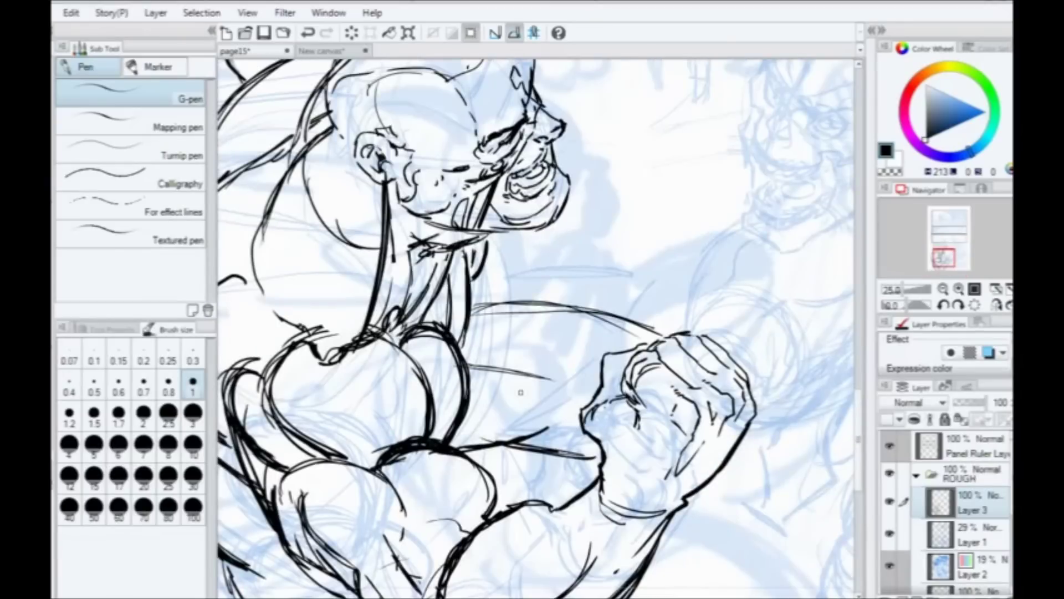
left_click_drag(566, 401, 563, 408)
left_click_drag(558, 402, 546, 422)
mouse_move(540, 411)
left_mouse_down()
mouse_move(536, 430)
mouse_move(521, 435)
left_mouse_up()
left_click_drag(510, 429, 506, 442)
left_click_drag(448, 341, 426, 379)
mouse_move(499, 341)
left_mouse_down()
mouse_move(423, 296)
mouse_move(430, 459)
left_mouse_up()
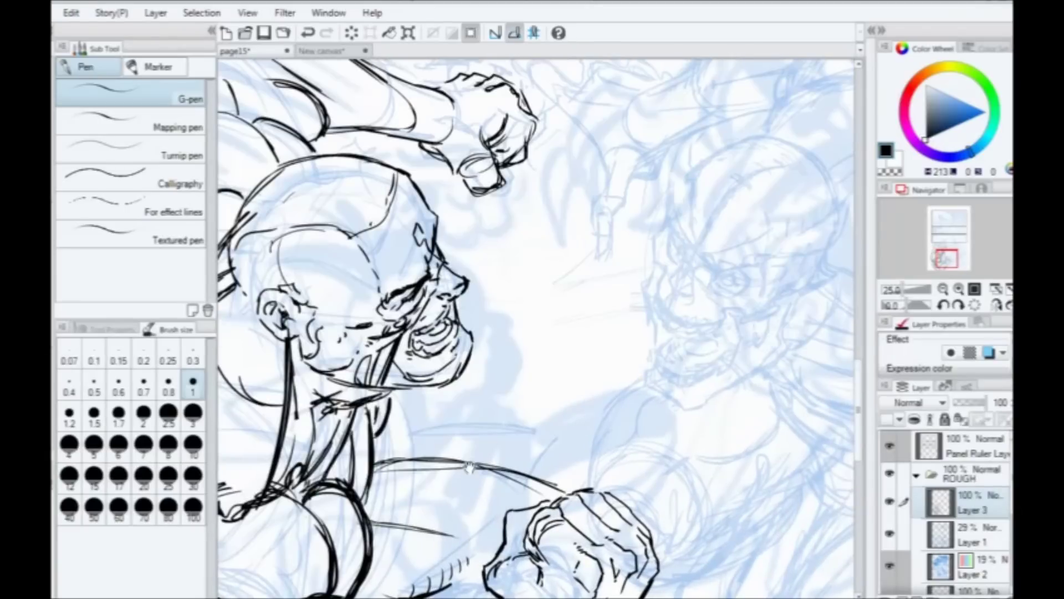
Step: Create a new layer above the inks and set its layer color to dark red
left_click_drag(591, 335, 441, 287)
left_click_drag(425, 233, 451, 404)
left_click_drag(423, 329, 389, 254)
mouse_move(335, 360)
left_mouse_down()
mouse_move(655, 418)
mouse_move(610, 274)
left_mouse_up()
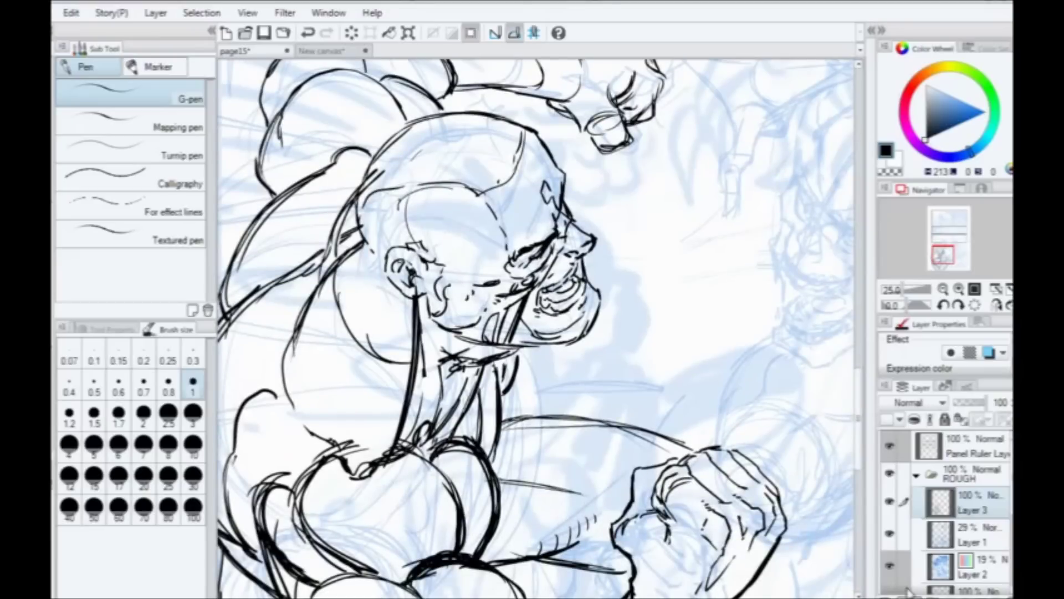
key("ctrl+shift+n")
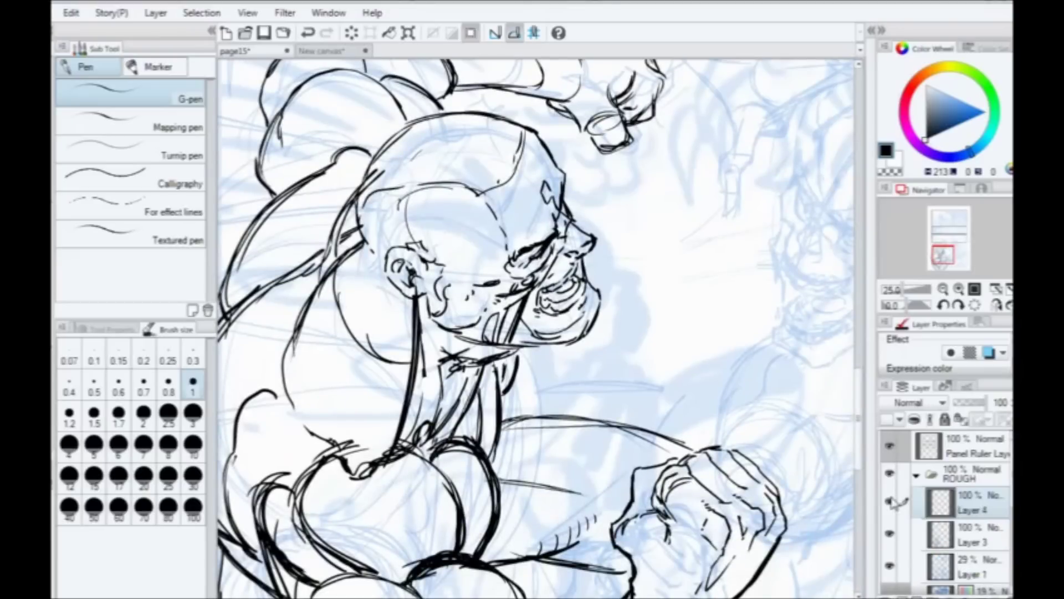
left_click(1004, 353)
left_click(942, 412)
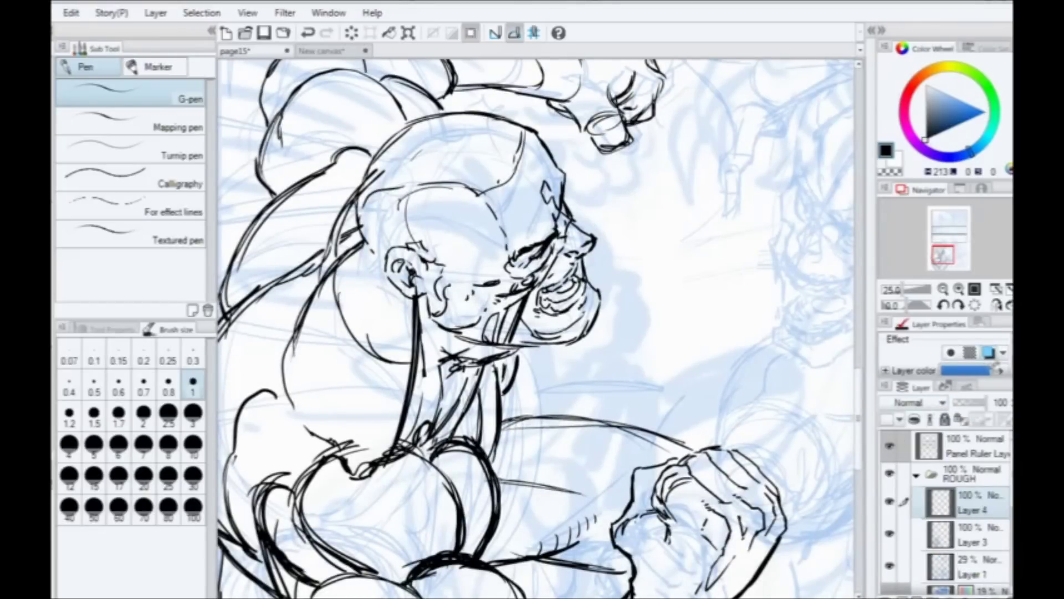
left_click(978, 370)
left_click(663, 197)
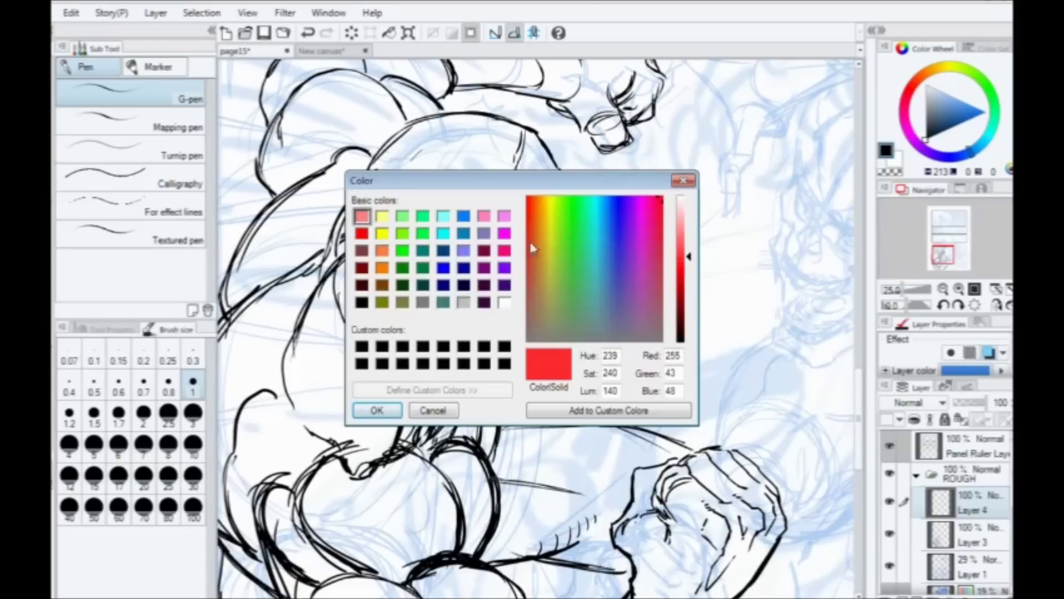
left_click(681, 286)
left_click(377, 411)
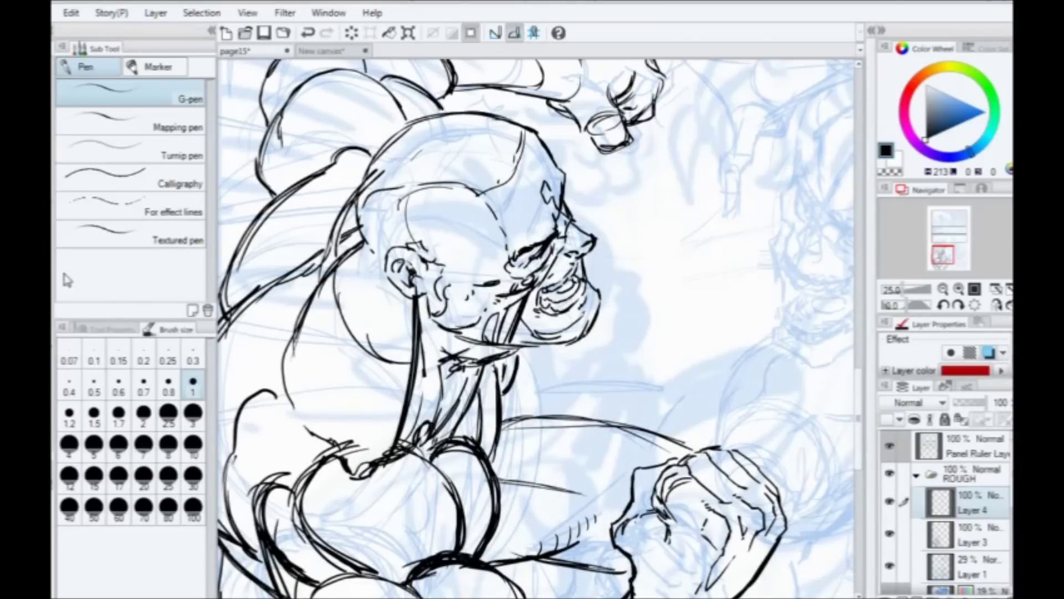
Step: Sketch a red pointed elbow shape beneath the near forearm and a red curve along the forearm's inner edge
left_click_drag(336, 322, 453, 246)
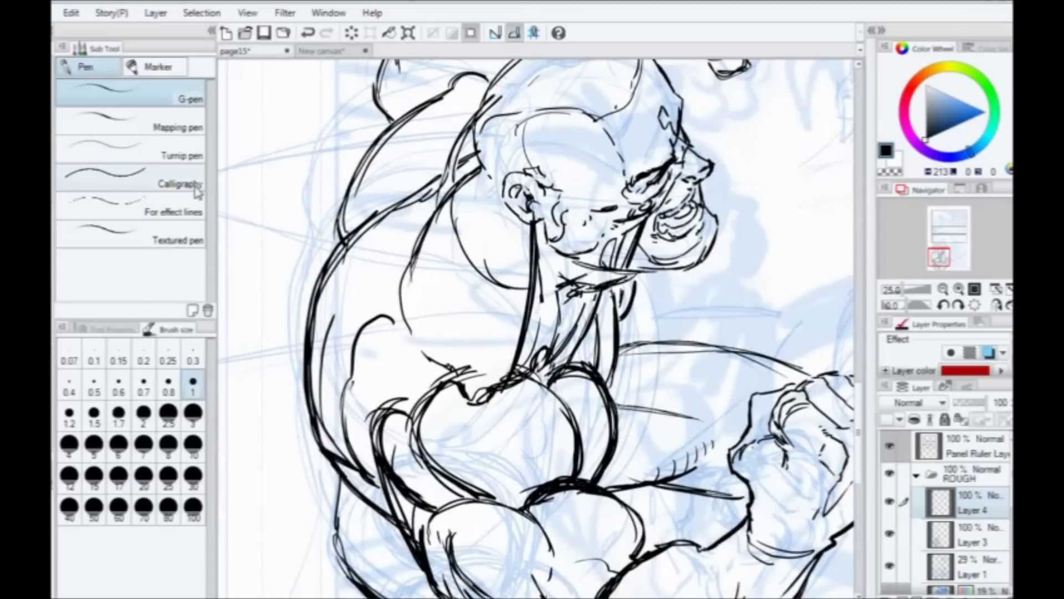
key("ctrl+minus")
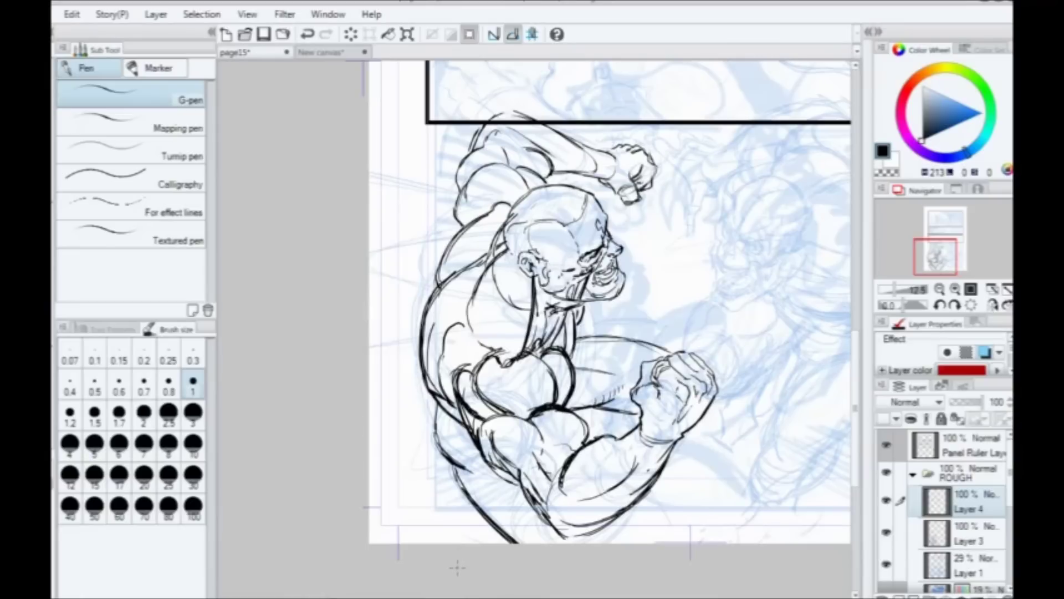
left_click_drag(490, 328, 483, 275)
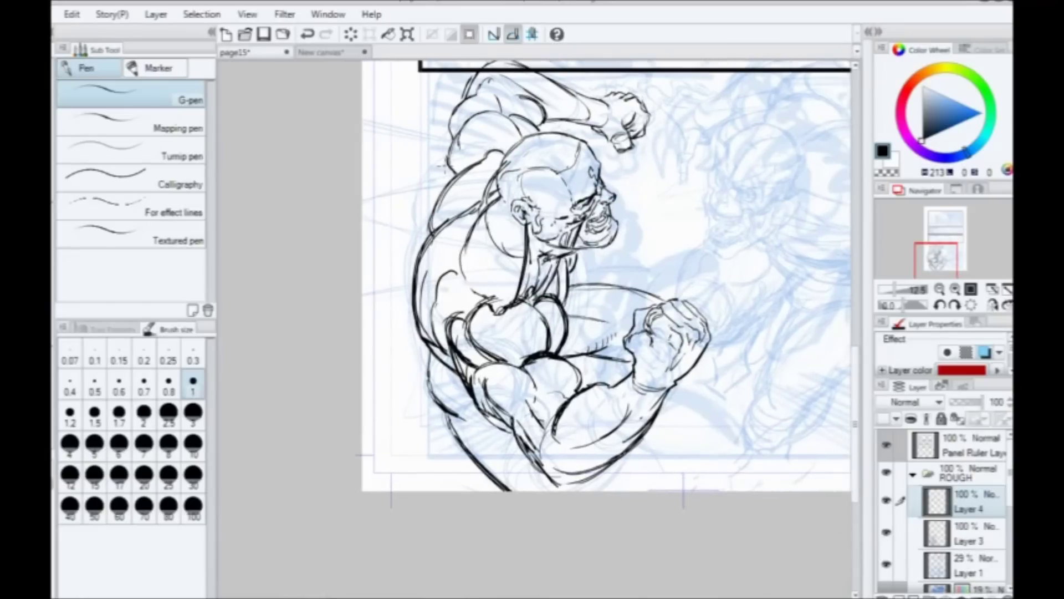
scroll(450, 170, "up", 2)
left_click_drag(564, 414, 527, 373)
left_click_drag(641, 490, 437, 237)
mouse_move(447, 331)
left_mouse_down()
mouse_move(430, 413)
mouse_move(449, 457)
mouse_move(491, 499)
left_mouse_up()
mouse_move(432, 421)
left_mouse_down()
mouse_move(499, 505)
mouse_move(566, 443)
mouse_move(527, 513)
mouse_move(433, 419)
left_mouse_up()
key("e")
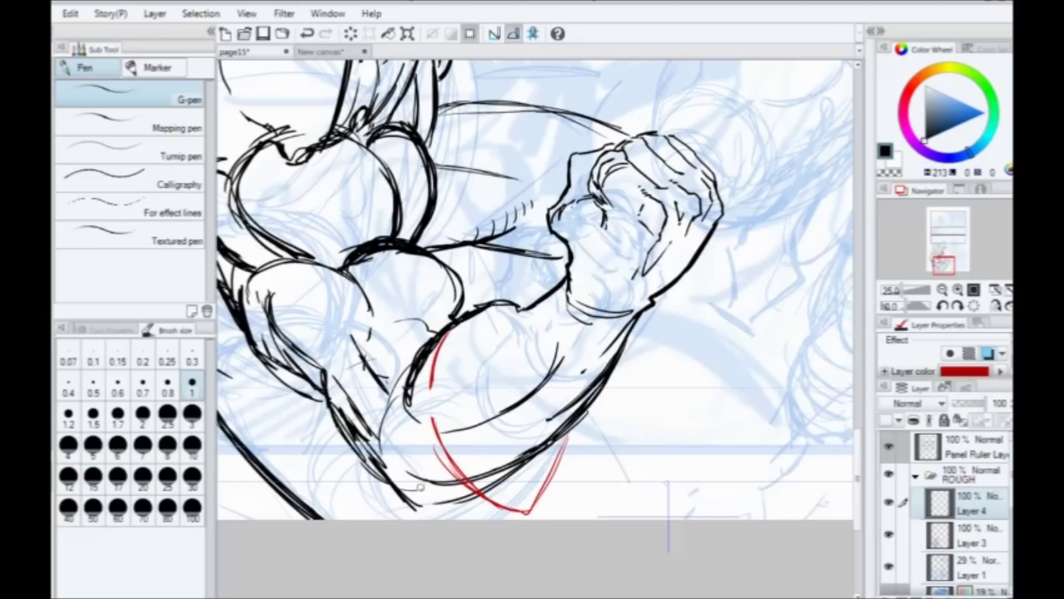
mouse_move(444, 379)
left_mouse_down()
mouse_move(435, 413)
mouse_move(449, 425)
left_mouse_up()
Step: Mark the near wrist, forearm and biceps with small red ovals and dots
scroll(451, 306, "up", 2)
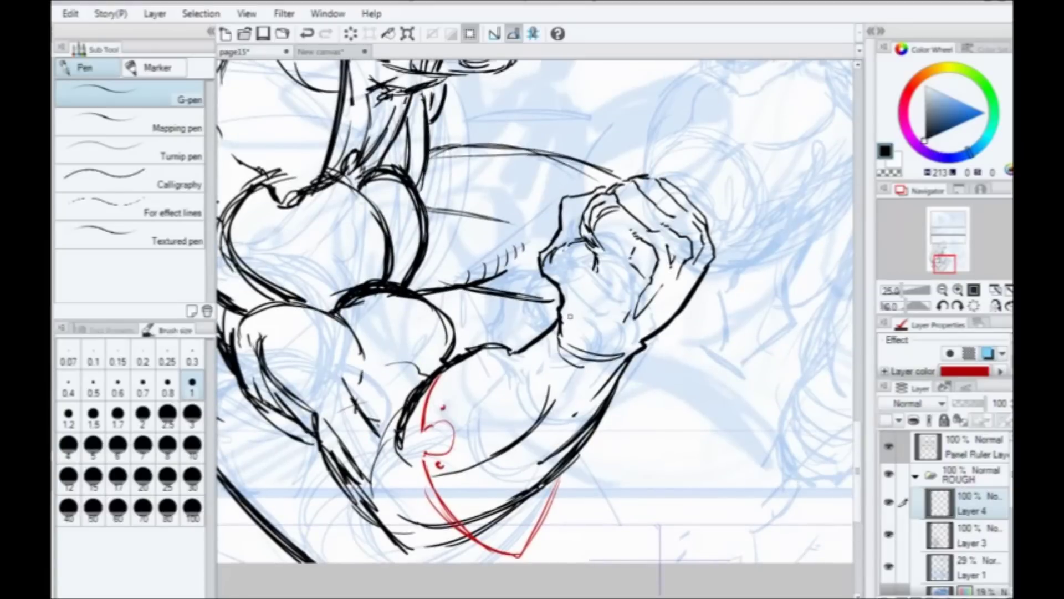
mouse_move(570, 303)
left_mouse_down()
mouse_move(566, 338)
mouse_move(512, 360)
mouse_move(481, 352)
left_mouse_up()
left_click_drag(602, 405, 580, 432)
left_click_drag(492, 427, 494, 432)
left_click(479, 499)
left_click(464, 497)
left_click_drag(363, 391, 390, 466)
left_click_drag(556, 212, 551, 293)
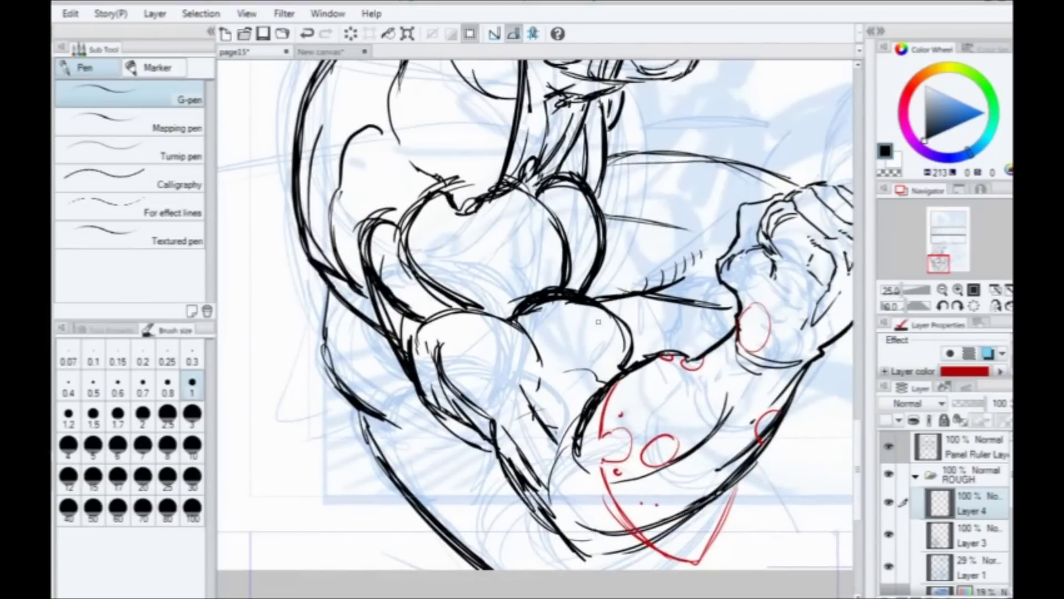
left_click_drag(619, 321, 621, 356)
left_click(584, 344)
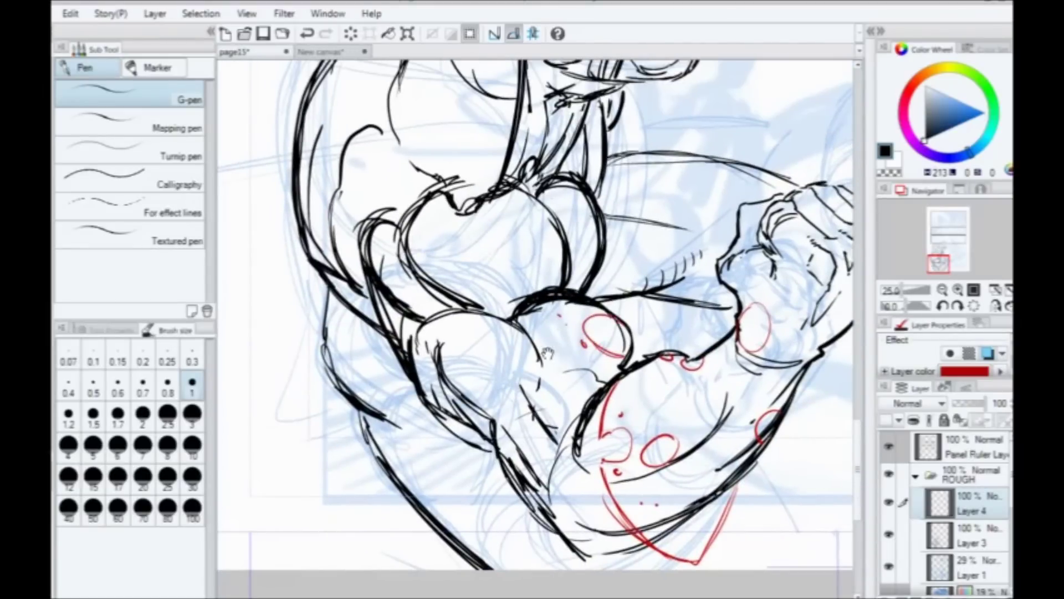
scroll(460, 330, "up", 2)
scroll(432, 161, "down", 1)
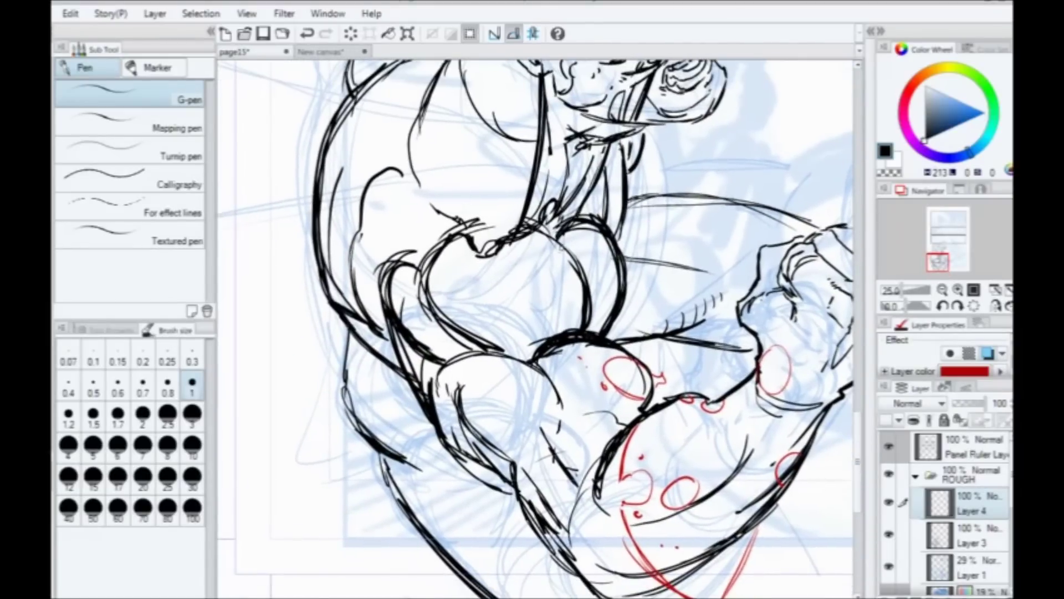
Step: Sketch a red curve from the far chest muscle across the biceps to the back of the near upper arm
left_click_drag(540, 201, 505, 198)
mouse_move(564, 233)
left_mouse_down()
mouse_move(504, 375)
mouse_move(533, 316)
mouse_move(460, 417)
left_mouse_up()
left_click_drag(526, 339, 442, 431)
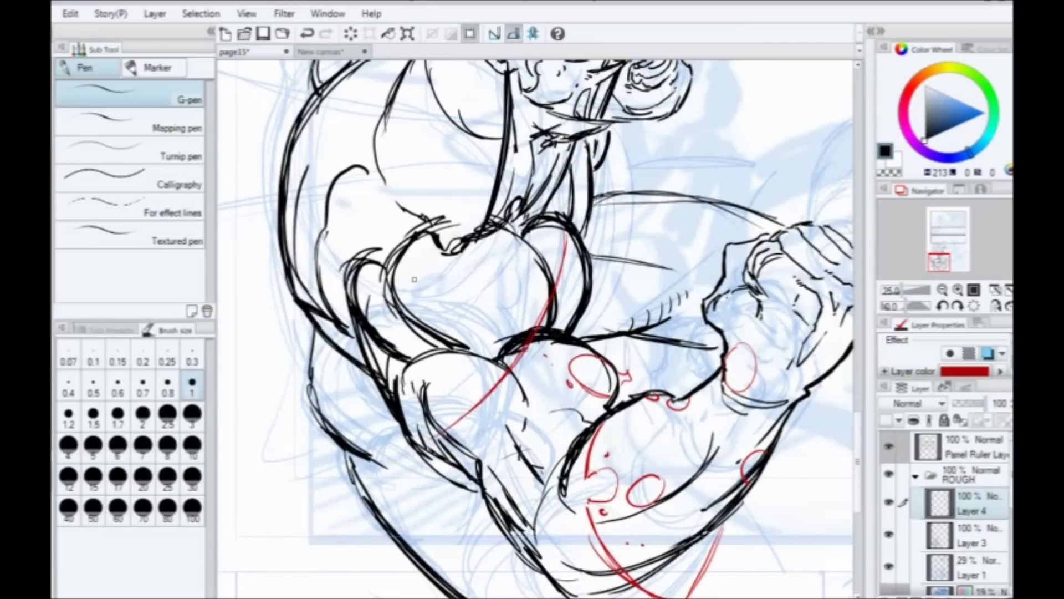
Step: Sketch red contour strokes down the rear of the near upper arm with a hooked curl, undoing the trial strokes
scroll(414, 280, "down", 2)
left_click_drag(414, 279, 449, 292)
key("ctrl+z")
key("ctrl+z")
key("ctrl+z")
mouse_move(529, 280)
left_mouse_down()
mouse_move(510, 327)
mouse_move(402, 406)
mouse_move(409, 327)
left_mouse_up()
key("ctrl+z")
key("ctrl+z")
key("ctrl+z")
mouse_move(467, 367)
left_mouse_down()
mouse_move(419, 311)
mouse_move(448, 358)
mouse_move(496, 340)
left_mouse_up()
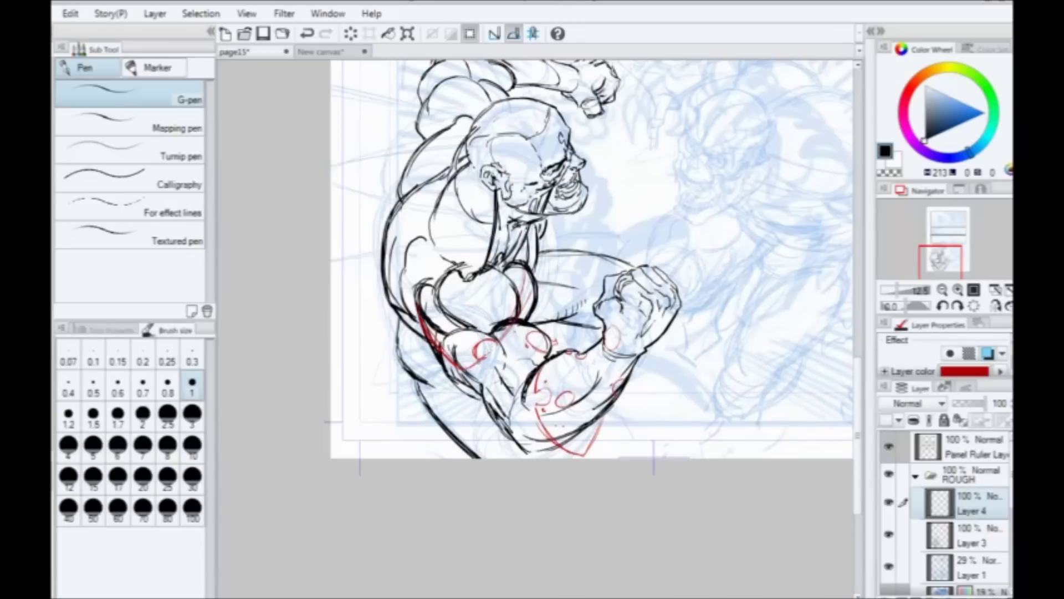
Step: Draw red lines from the chest and back out into the page margin, with loose rounded shapes beside the figure
left_click_drag(463, 353, 570, 434)
mouse_move(637, 332)
left_mouse_down()
mouse_move(521, 332)
mouse_move(435, 358)
left_mouse_up()
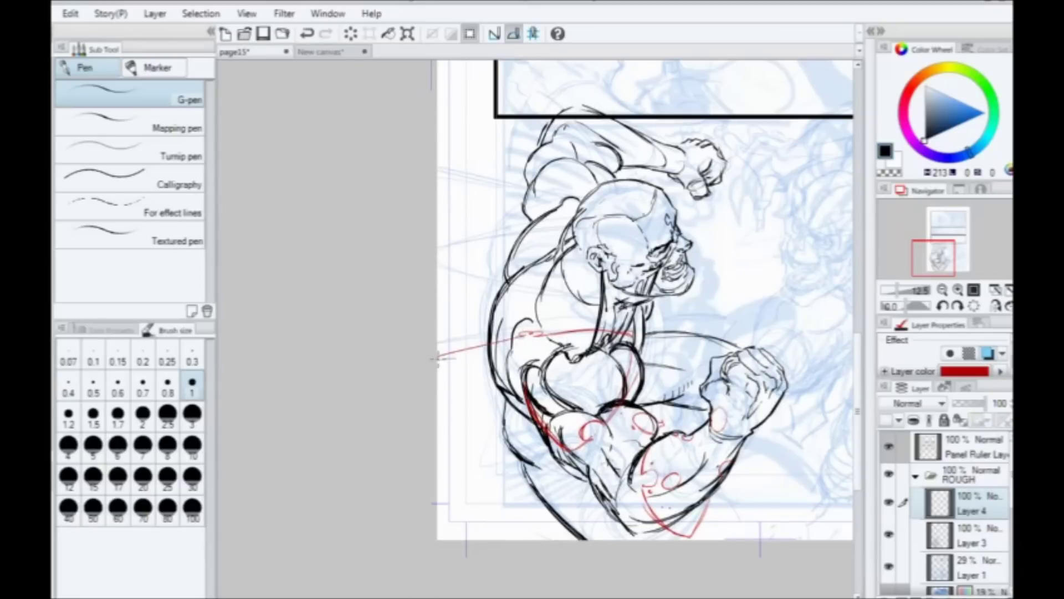
left_click_drag(612, 314, 436, 288)
left_click_drag(561, 312, 438, 289)
left_click_drag(556, 236, 438, 257)
mouse_move(566, 218)
left_mouse_down()
mouse_move(445, 232)
mouse_move(435, 223)
mouse_move(489, 218)
mouse_move(470, 185)
mouse_move(480, 147)
mouse_move(437, 131)
mouse_move(437, 172)
left_mouse_up()
left_click_drag(479, 348, 460, 359)
left_click_drag(504, 259, 441, 322)
Step: Add red marks around the bald man's brow, nose and ear, and a line across his temple
scroll(573, 317, "up", 4)
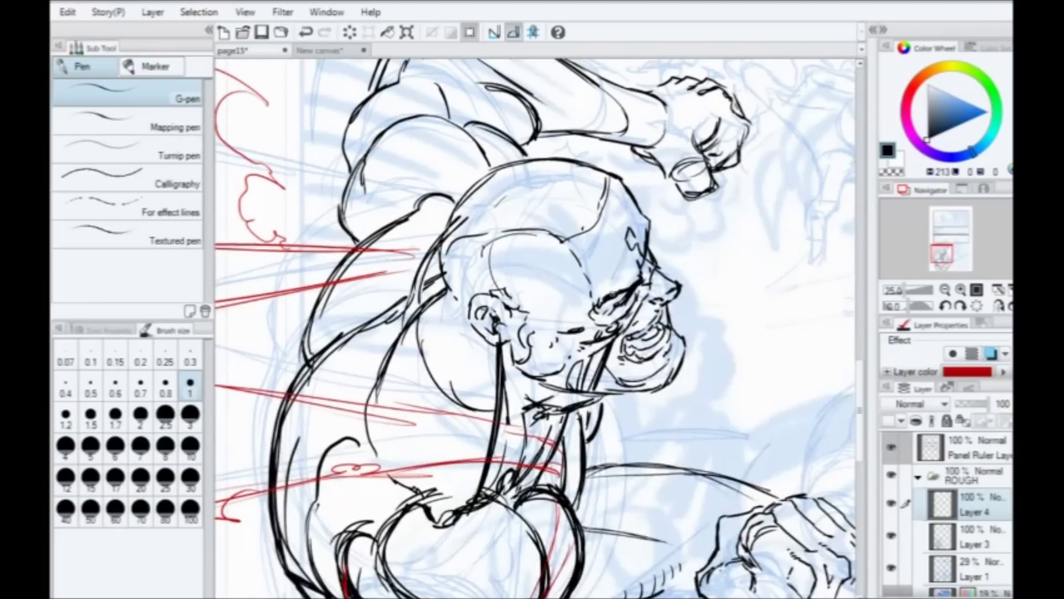
left_click_drag(612, 289, 573, 308)
left_click(554, 273)
left_click_drag(650, 241, 682, 328)
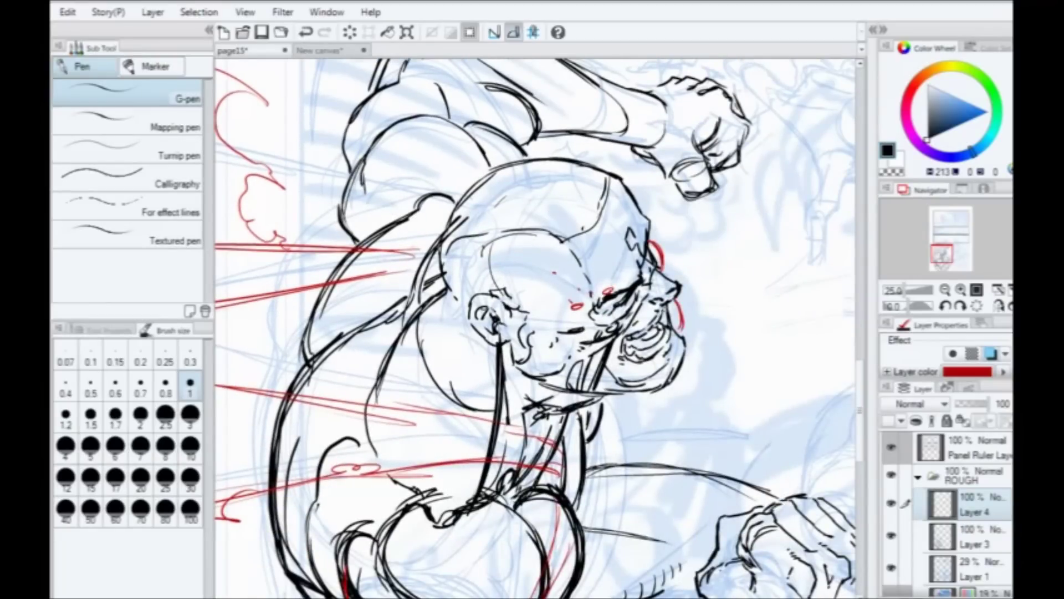
left_click_drag(506, 303, 452, 307)
left_click_drag(631, 288, 637, 308)
mouse_move(451, 290)
left_mouse_down()
mouse_move(498, 285)
mouse_move(505, 308)
left_mouse_up()
left_click_drag(515, 239, 536, 253)
left_click_drag(586, 288, 516, 251)
Step: Redraw the raised forearm's elbow and outer contours in red, adding small marks near the wrist
left_click_drag(518, 181, 523, 393)
mouse_move(572, 346)
left_mouse_down()
mouse_move(596, 298)
mouse_move(591, 272)
mouse_move(508, 186)
mouse_move(488, 224)
mouse_move(549, 209)
mouse_move(643, 283)
mouse_move(681, 294)
left_mouse_up()
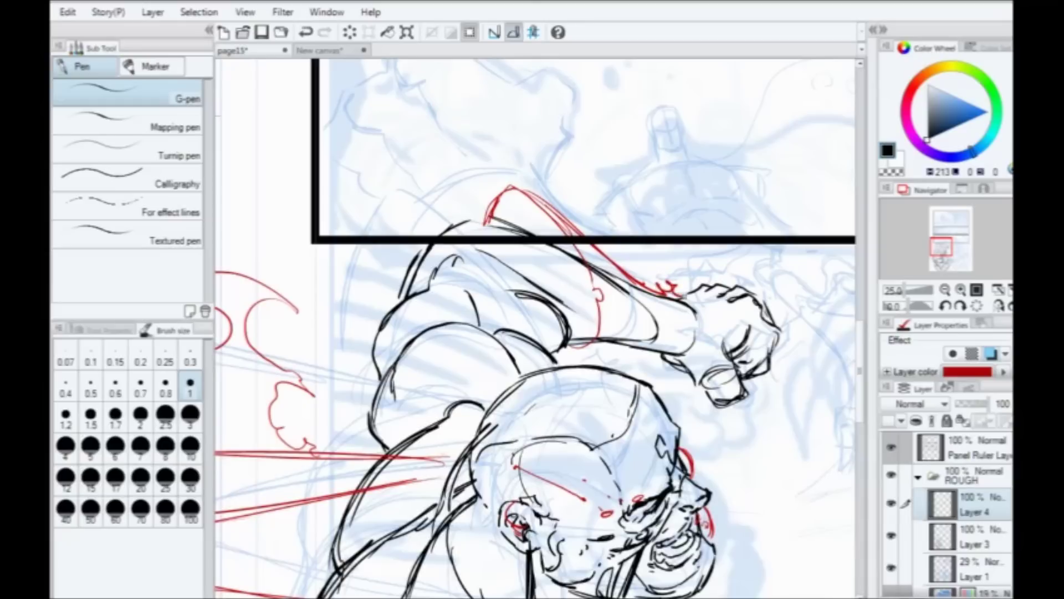
mouse_move(572, 347)
left_mouse_down()
mouse_move(661, 351)
mouse_move(694, 331)
left_mouse_up()
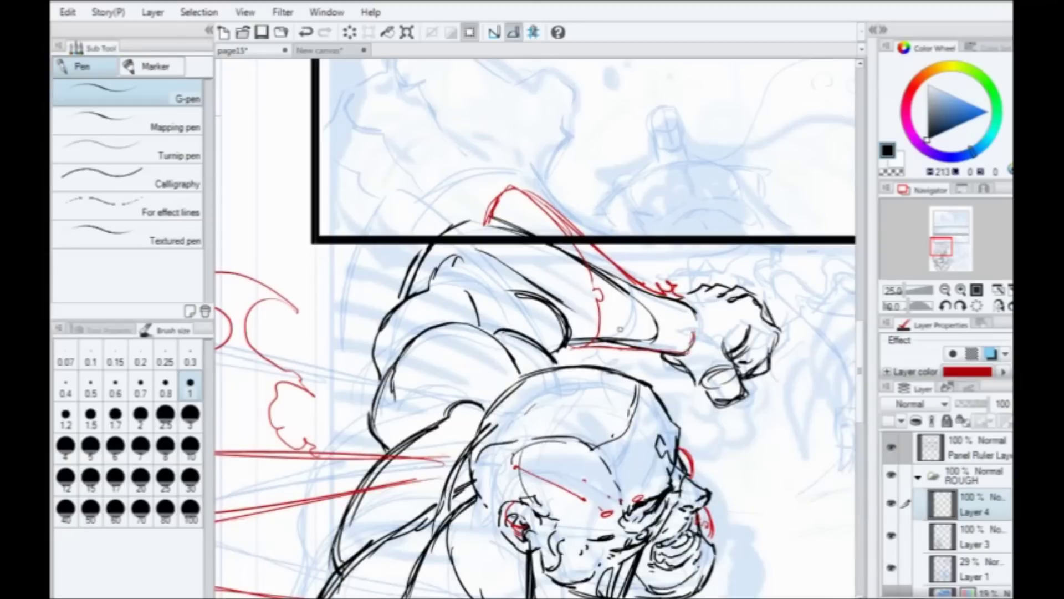
left_click_drag(612, 306, 609, 305)
left_click_drag(484, 214, 399, 207)
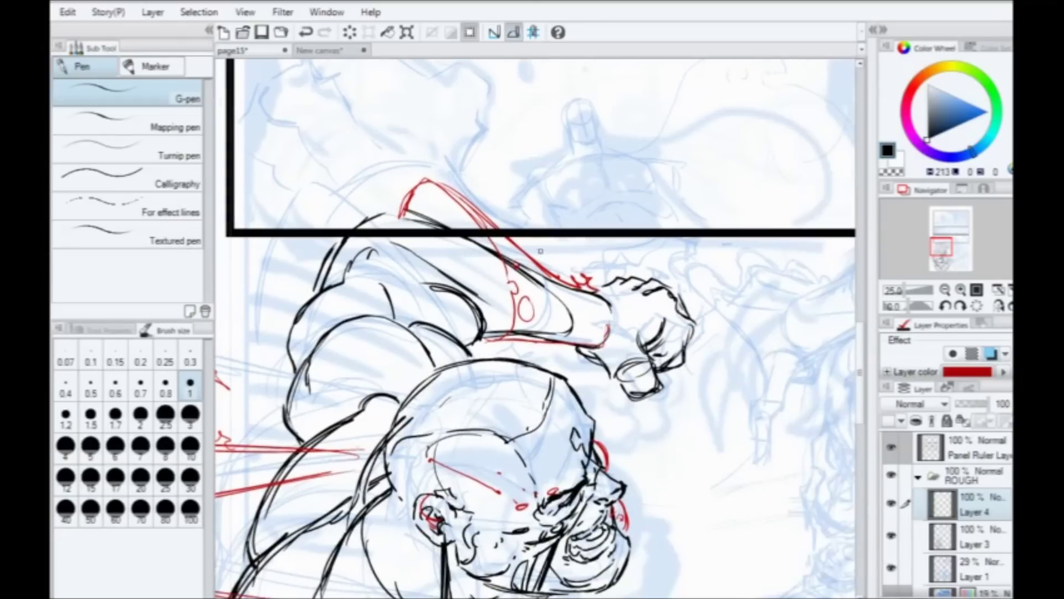
left_click_drag(585, 307, 591, 311)
Step: Sketch red contour strokes over the raised arm's shoulder and upper arm muscles
left_click_drag(333, 287, 449, 221)
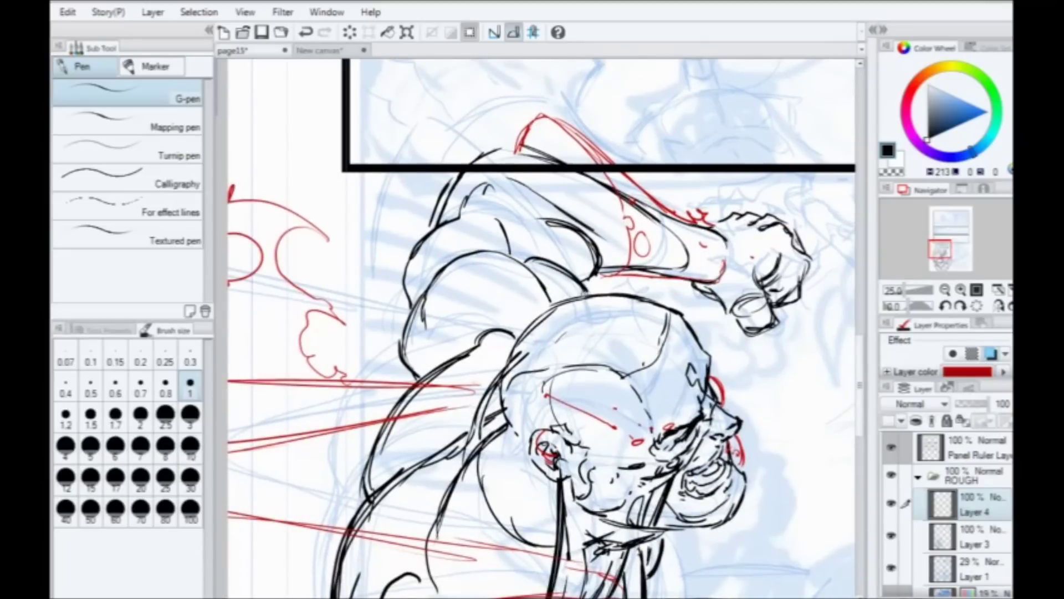
mouse_move(575, 290)
left_mouse_down()
mouse_move(491, 238)
mouse_move(452, 244)
mouse_move(406, 300)
mouse_move(392, 374)
mouse_move(431, 250)
mouse_move(438, 262)
mouse_move(392, 329)
mouse_move(389, 302)
mouse_move(447, 253)
mouse_move(450, 267)
mouse_move(428, 273)
left_mouse_up()
left_click_drag(399, 319, 389, 333)
left_click_drag(560, 287, 520, 259)
left_click_drag(502, 253, 493, 247)
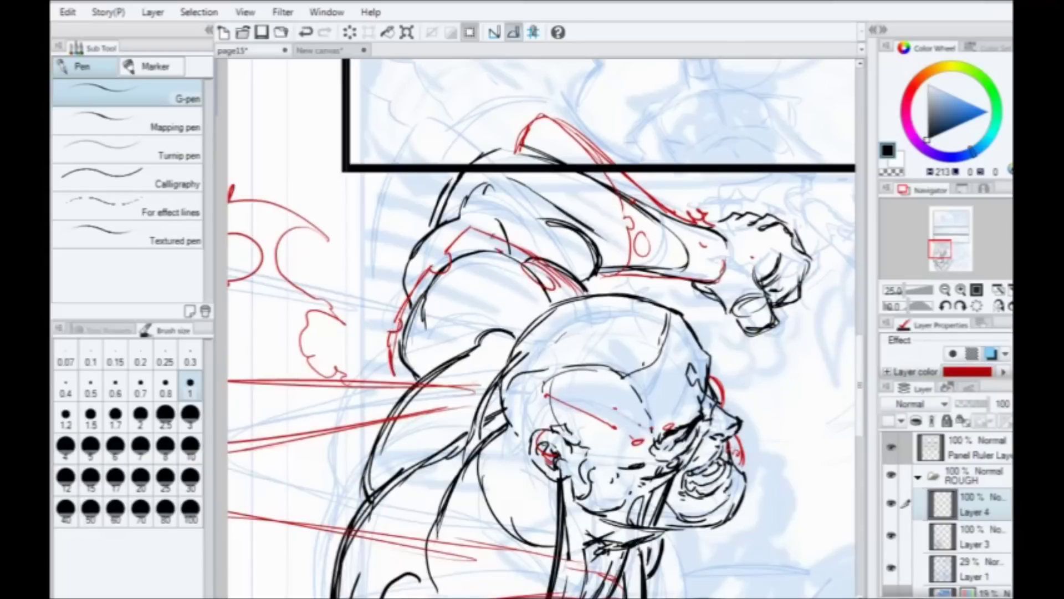
Step: Sketch a red oval with repeated strokes on the crown of the bald man's head
left_click_drag(403, 443, 428, 224)
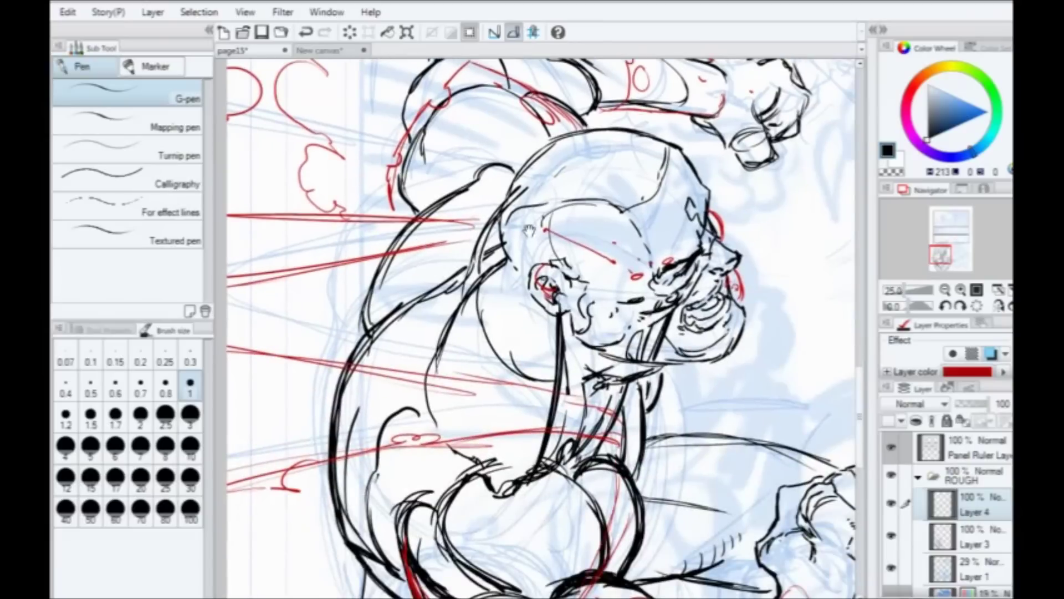
left_click_drag(500, 242, 462, 288)
left_click_drag(592, 176, 643, 212)
left_click_drag(578, 199, 645, 212)
mouse_move(590, 178)
left_mouse_down()
mouse_move(585, 206)
mouse_move(641, 213)
left_mouse_up()
left_click_drag(572, 193, 606, 217)
mouse_move(638, 183)
left_mouse_down()
mouse_move(612, 211)
mouse_move(587, 191)
left_mouse_up()
Step: Sketch red curved strokes from above the bald man's ear to the back of his head
mouse_move(526, 265)
left_mouse_down()
mouse_move(554, 297)
mouse_move(540, 308)
left_mouse_up()
left_click_drag(546, 291, 477, 280)
mouse_move(488, 268)
left_mouse_down()
mouse_move(472, 308)
mouse_move(457, 274)
left_mouse_up()
left_click_drag(460, 238, 450, 274)
mouse_move(535, 269)
left_mouse_down()
mouse_move(516, 291)
mouse_move(460, 280)
left_mouse_up()
mouse_move(465, 263)
left_mouse_down()
mouse_move(431, 280)
mouse_move(438, 296)
left_mouse_up()
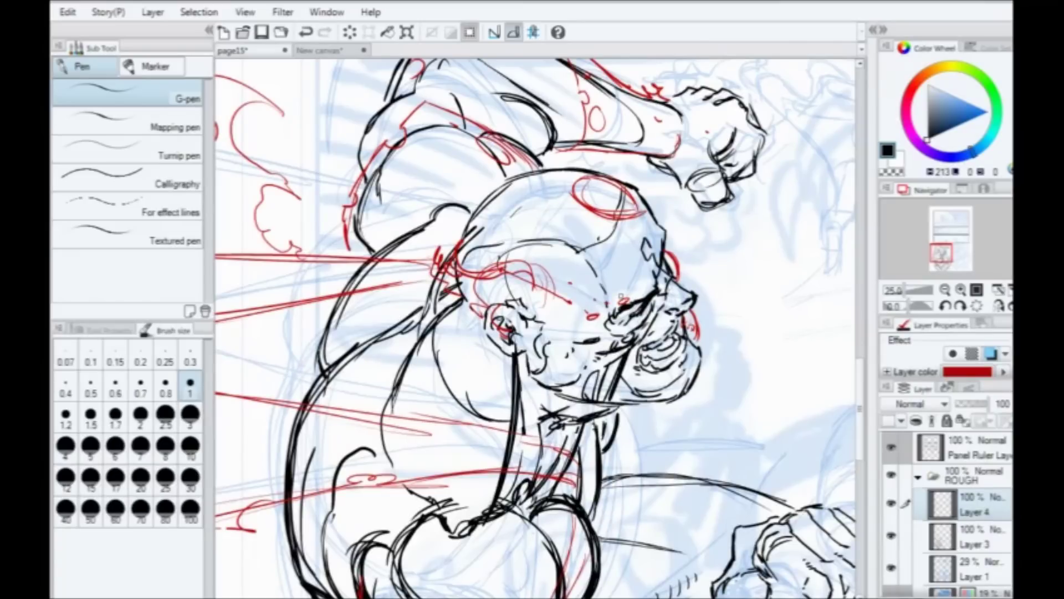
Step: Switch to Layer 3 and ink the skull-faced creature's nose cavity, muzzle edge and upper teeth over the blue rough
left_click_drag(401, 488, 368, 311)
mouse_move(430, 427)
left_mouse_down()
mouse_move(375, 307)
mouse_move(486, 449)
left_mouse_up()
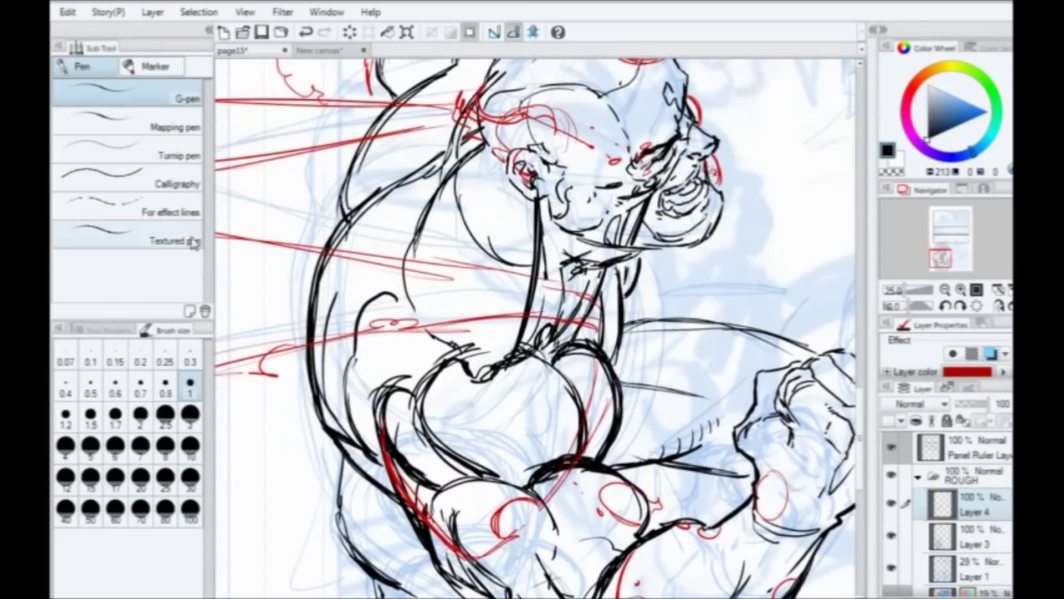
left_click(968, 535)
left_click_drag(764, 454, 470, 392)
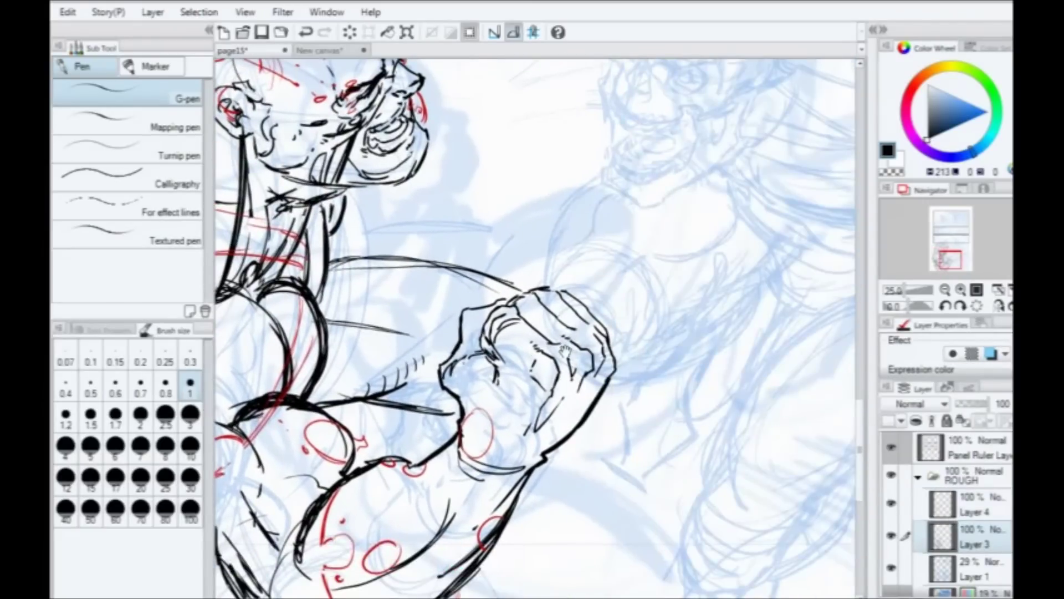
left_click_drag(624, 374, 577, 450)
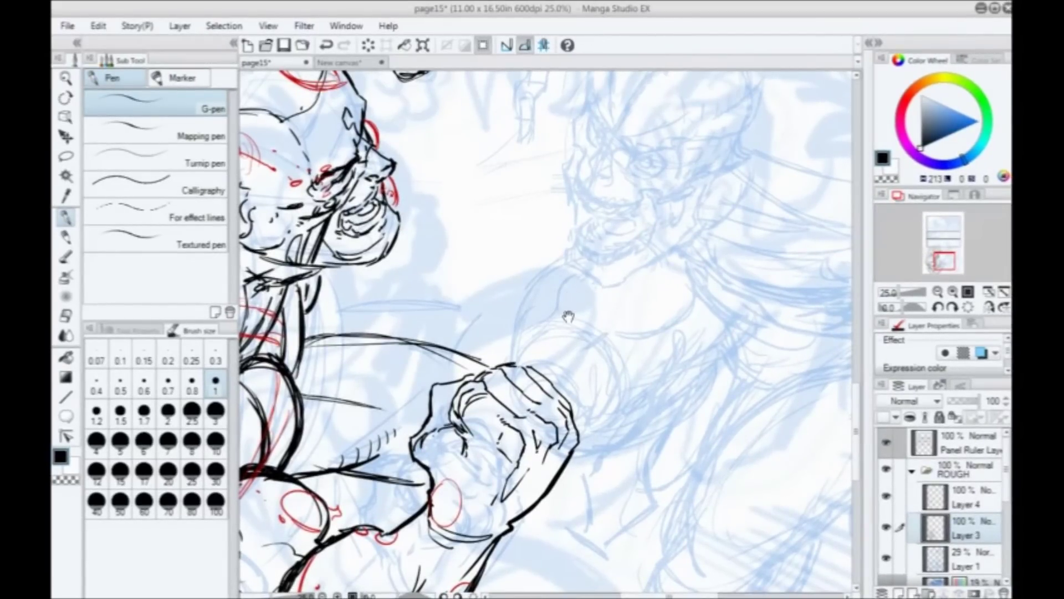
left_click_drag(565, 314, 573, 399)
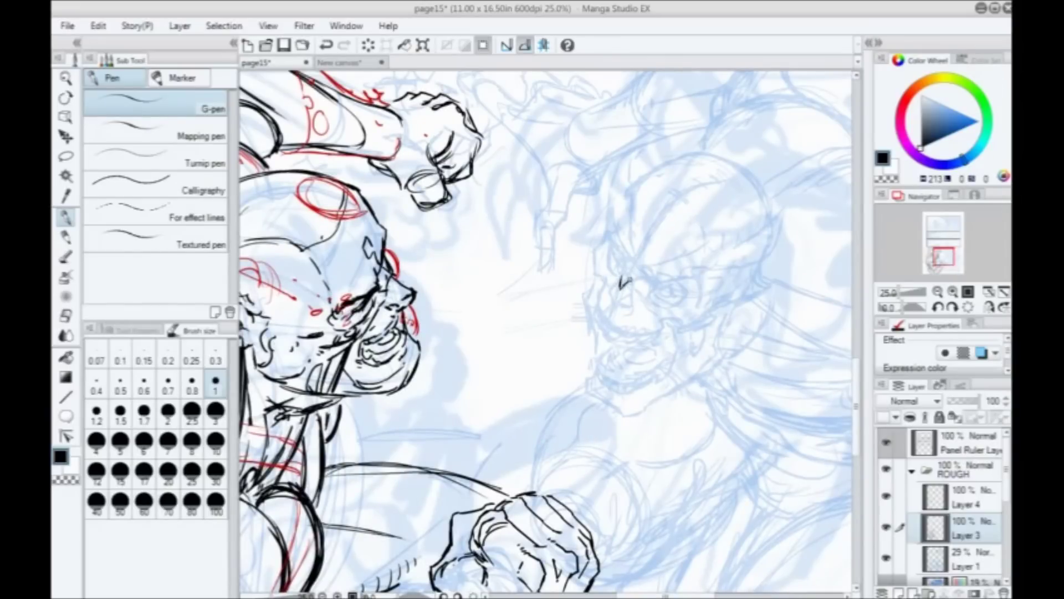
mouse_move(632, 290)
left_mouse_down()
mouse_move(630, 312)
mouse_move(622, 277)
left_mouse_up()
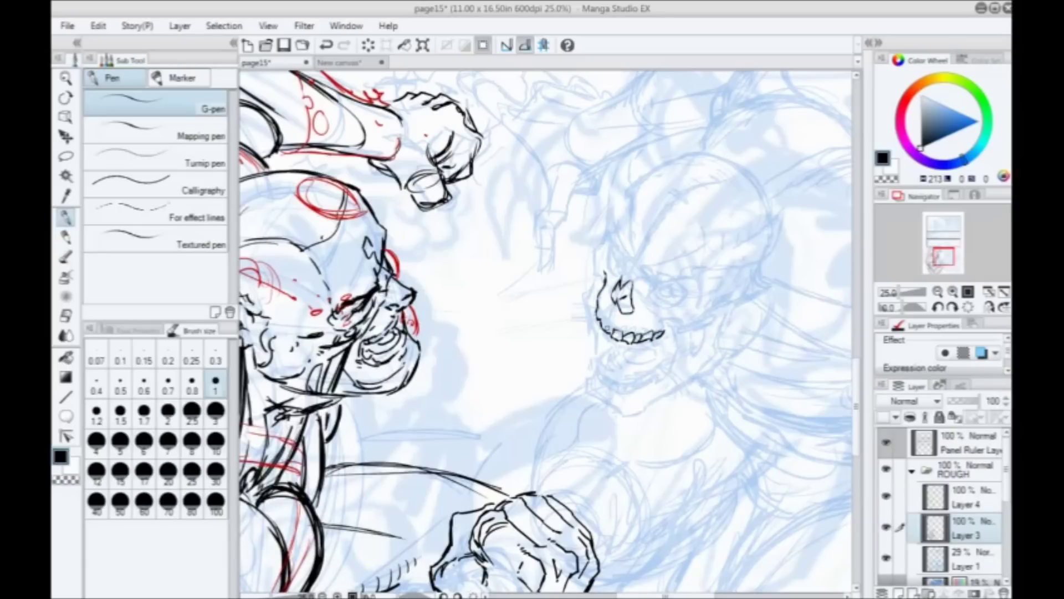
left_click_drag(603, 319, 599, 304)
Step: Draw the creature's cheekbone, rear jaw and pointed chin outline with the Lighter pencil
key("p")
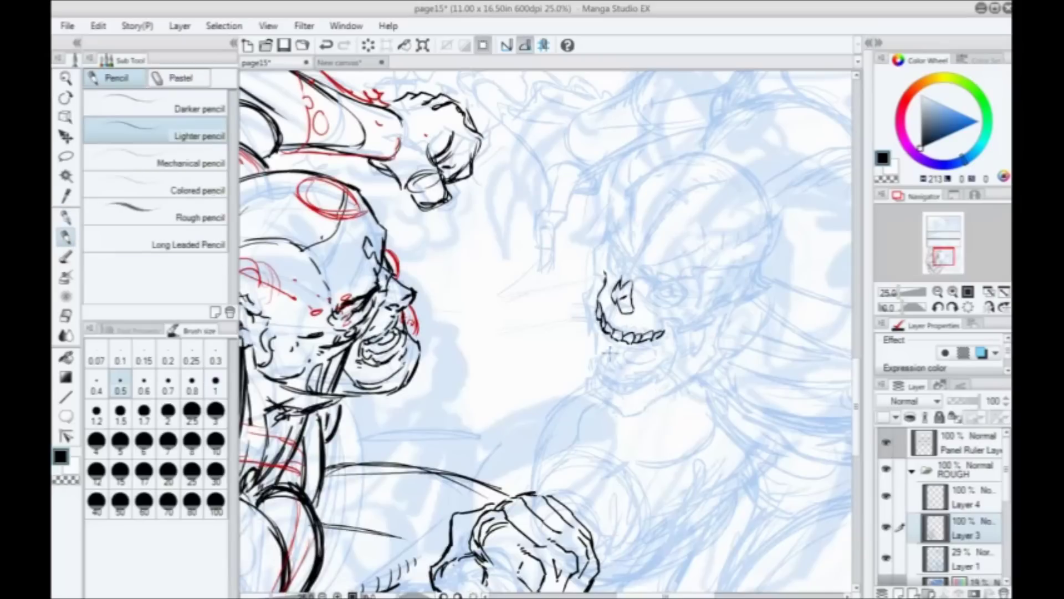
mouse_move(662, 336)
left_mouse_down()
mouse_move(671, 325)
mouse_move(650, 300)
mouse_move(702, 328)
mouse_move(768, 287)
mouse_move(763, 270)
left_mouse_up()
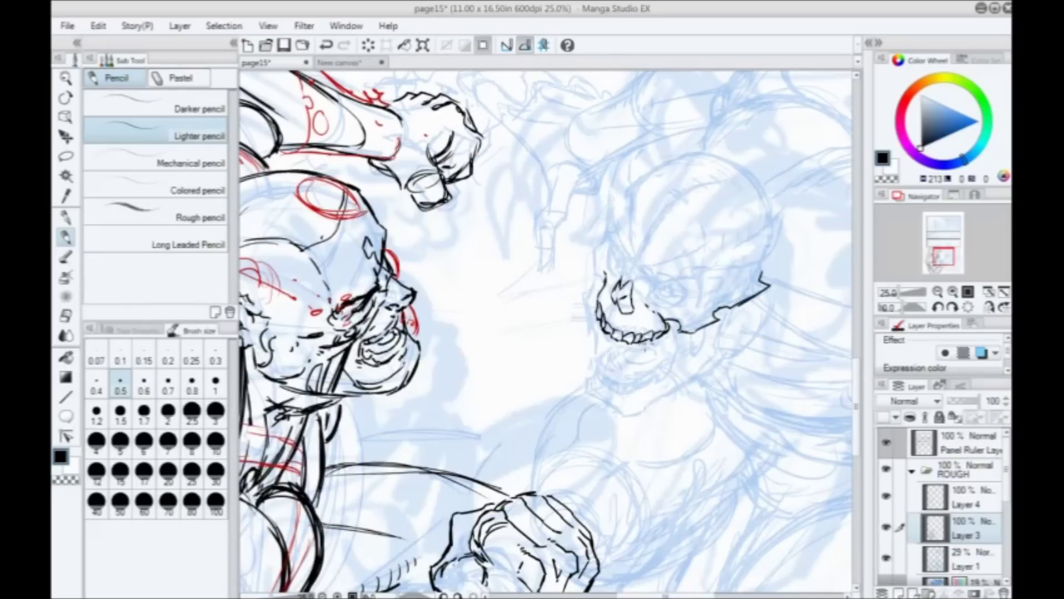
mouse_move(669, 322)
left_mouse_down()
mouse_move(679, 340)
mouse_move(665, 371)
mouse_move(702, 331)
mouse_move(692, 351)
left_mouse_up()
mouse_move(721, 311)
left_mouse_down()
mouse_move(731, 342)
mouse_move(713, 369)
mouse_move(671, 388)
left_mouse_up()
mouse_move(713, 362)
left_mouse_down()
mouse_move(625, 418)
mouse_move(586, 391)
mouse_move(585, 377)
left_mouse_up()
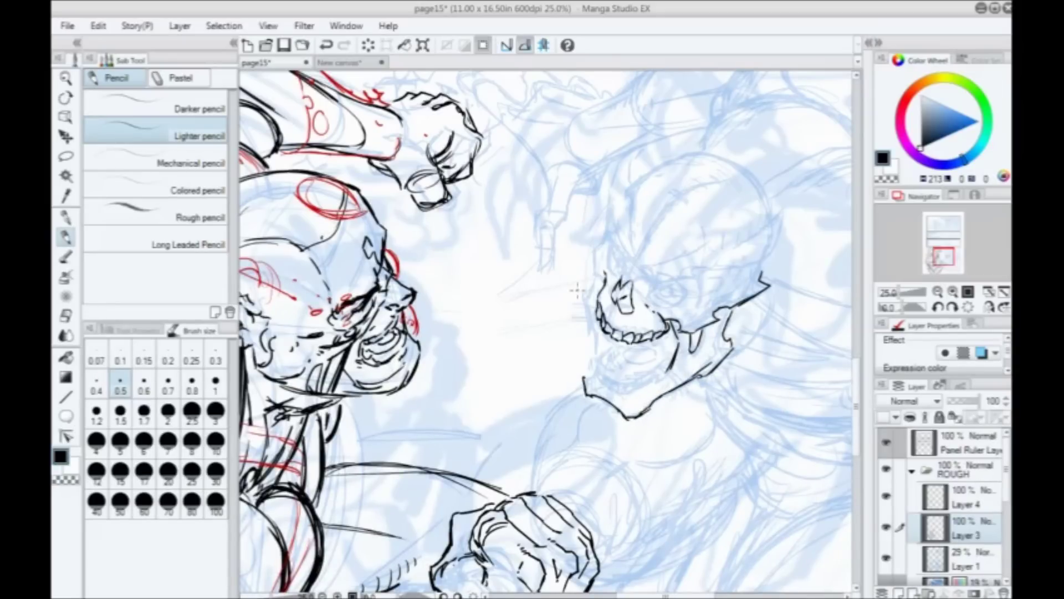
Step: Draw the creature's lower teeth and mouth interior, plus the contour along the far side of its face
mouse_move(664, 370)
left_mouse_down()
mouse_move(632, 391)
mouse_move(643, 395)
mouse_move(598, 382)
mouse_move(619, 388)
mouse_move(663, 369)
left_mouse_up()
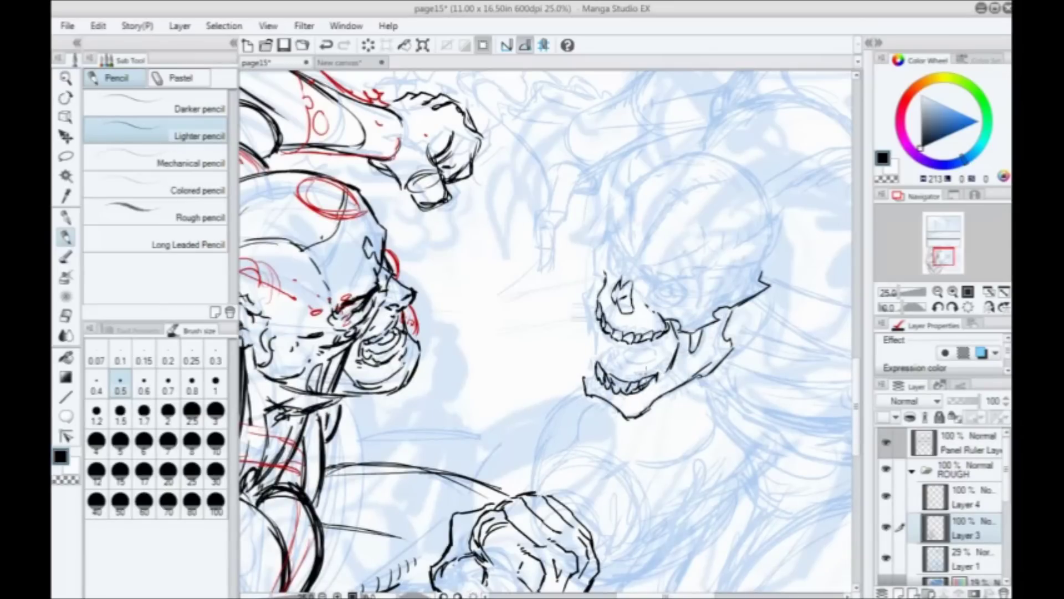
mouse_move(600, 360)
left_mouse_down()
mouse_move(620, 351)
mouse_move(651, 371)
mouse_move(679, 349)
mouse_move(660, 369)
mouse_move(661, 347)
mouse_move(637, 352)
mouse_move(632, 367)
mouse_move(665, 345)
mouse_move(629, 342)
left_mouse_up()
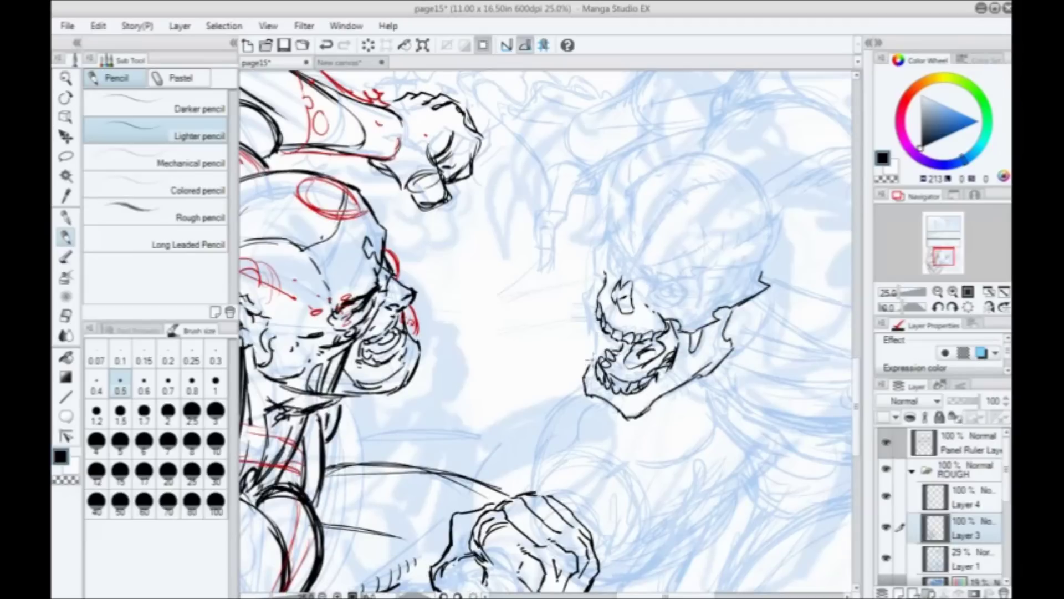
mouse_move(596, 355)
left_mouse_down()
mouse_move(585, 285)
mouse_move(591, 348)
mouse_move(595, 247)
left_mouse_up()
left_click_drag(568, 292, 577, 276)
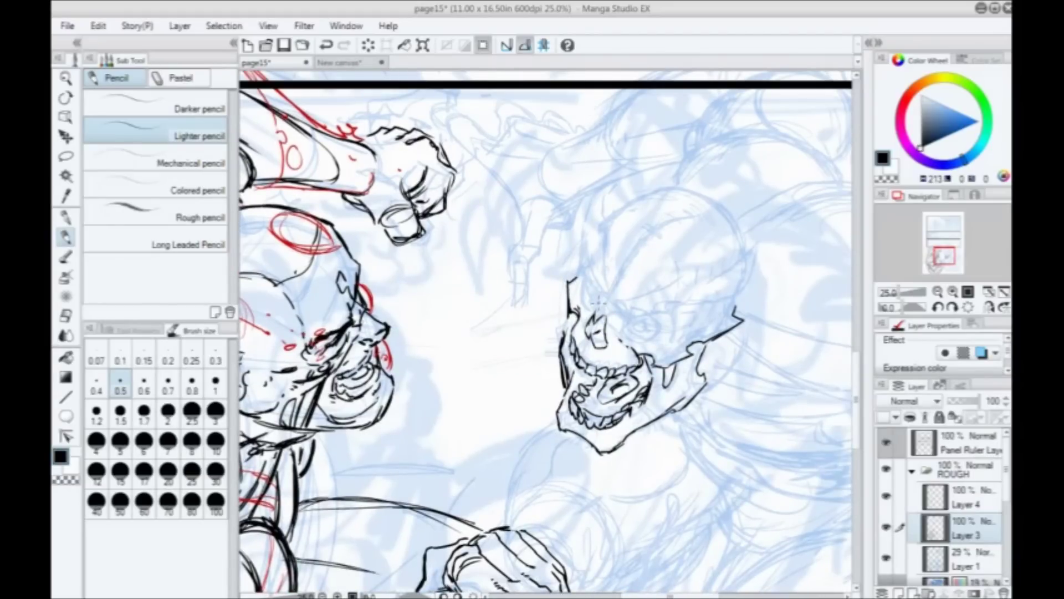
Step: Draw the creature's pointed, swept-back brow ridges and add the eye and cheek details beneath them, undoing stray strokes
mouse_move(598, 300)
left_mouse_down()
mouse_move(619, 306)
mouse_move(616, 346)
left_mouse_up()
mouse_move(616, 300)
left_mouse_down()
mouse_move(613, 336)
mouse_move(651, 317)
mouse_move(621, 299)
mouse_move(629, 310)
mouse_move(754, 250)
mouse_move(744, 286)
mouse_move(637, 317)
mouse_move(603, 295)
mouse_move(609, 302)
mouse_move(591, 308)
mouse_move(586, 260)
mouse_move(601, 206)
mouse_move(578, 260)
mouse_move(599, 305)
left_mouse_up()
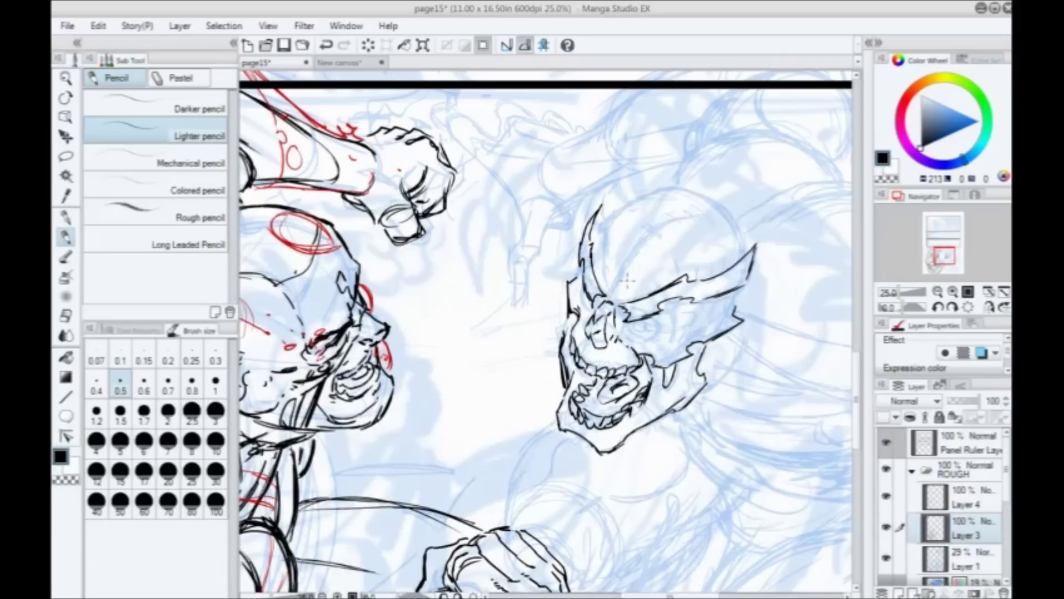
mouse_move(626, 323)
left_mouse_down()
mouse_move(653, 333)
mouse_move(642, 331)
mouse_move(647, 349)
mouse_move(664, 336)
left_mouse_up()
left_click_drag(581, 286, 588, 305)
key("ctrl+z")
key("ctrl+z")
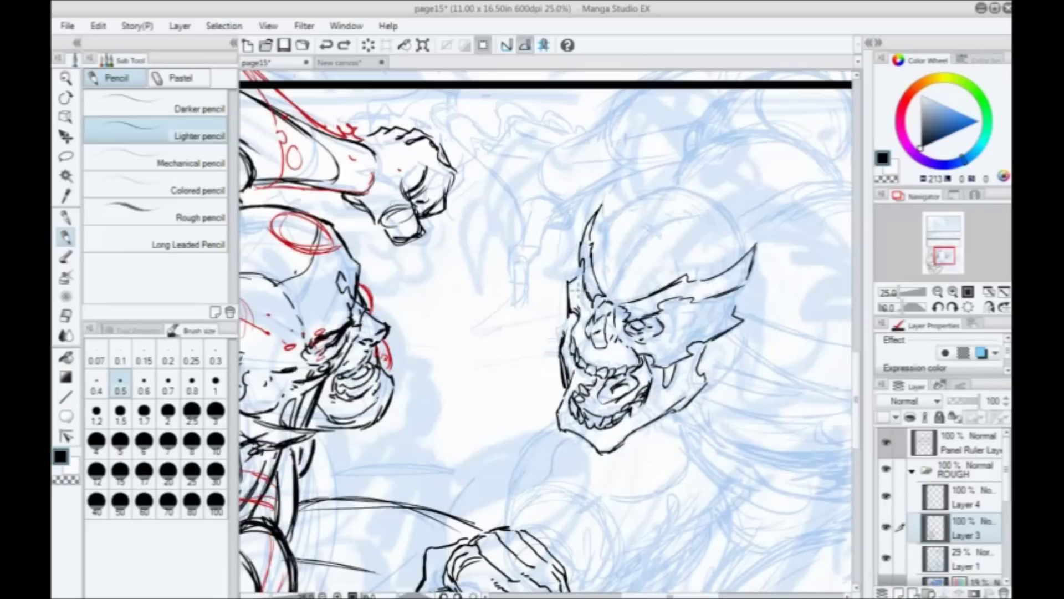
mouse_move(581, 289)
left_mouse_down()
mouse_move(590, 314)
mouse_move(624, 302)
left_mouse_up()
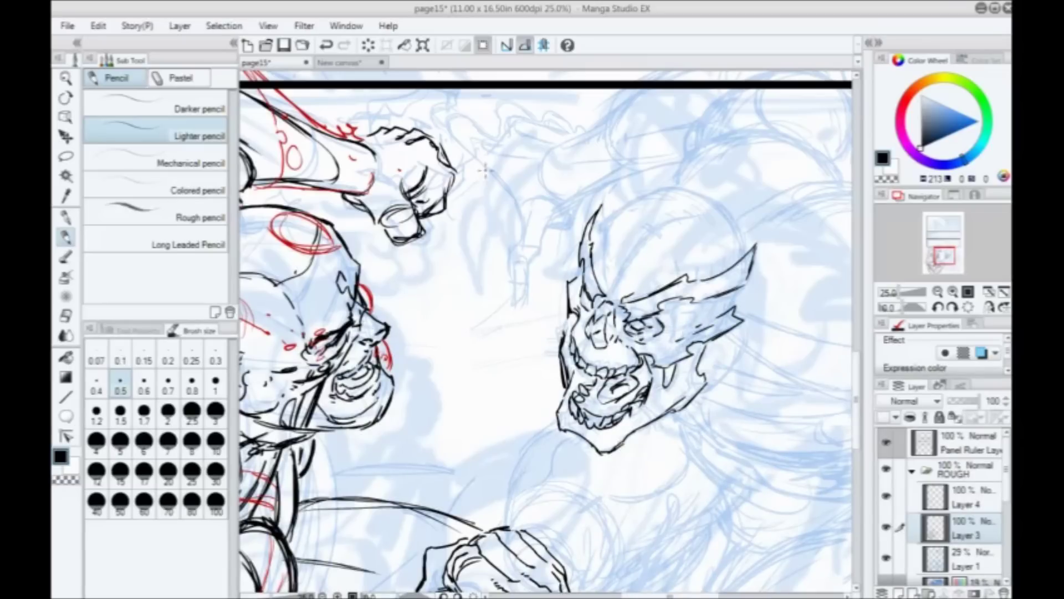
Step: Outline the creature's domed cranium and add short hatch marks and a curved line on its forehead
left_click_drag(452, 425, 453, 406)
left_click_drag(550, 372, 528, 432)
mouse_move(580, 256)
left_mouse_down()
mouse_move(641, 227)
mouse_move(673, 229)
mouse_move(720, 271)
mouse_move(724, 302)
left_mouse_up()
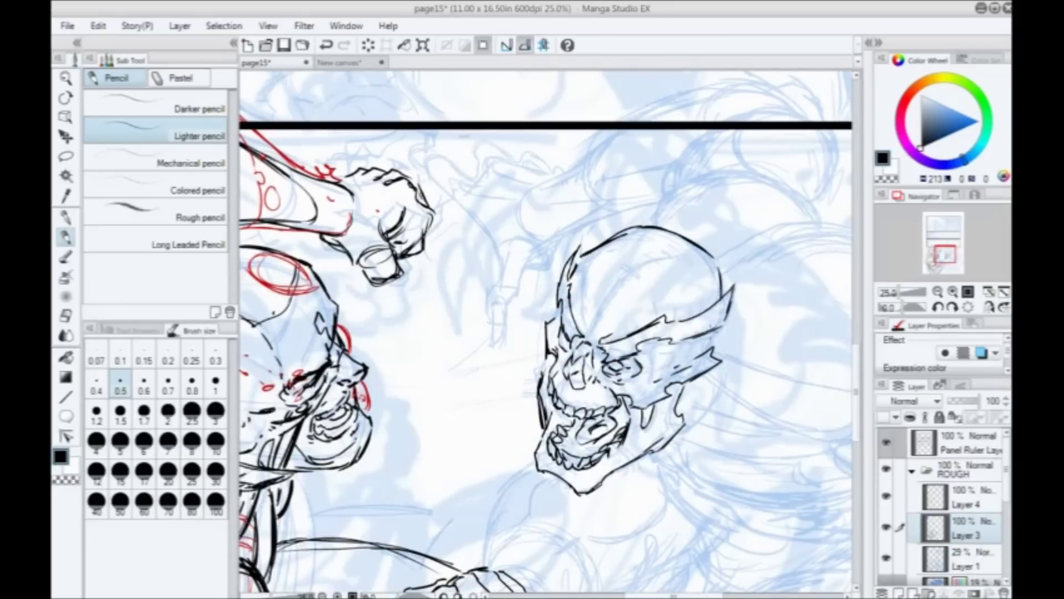
left_click_drag(651, 317, 649, 303)
left_click_drag(644, 294, 612, 272)
left_click(619, 271)
left_click_drag(607, 267, 605, 275)
left_click_drag(602, 267, 596, 276)
left_click_drag(537, 387, 528, 293)
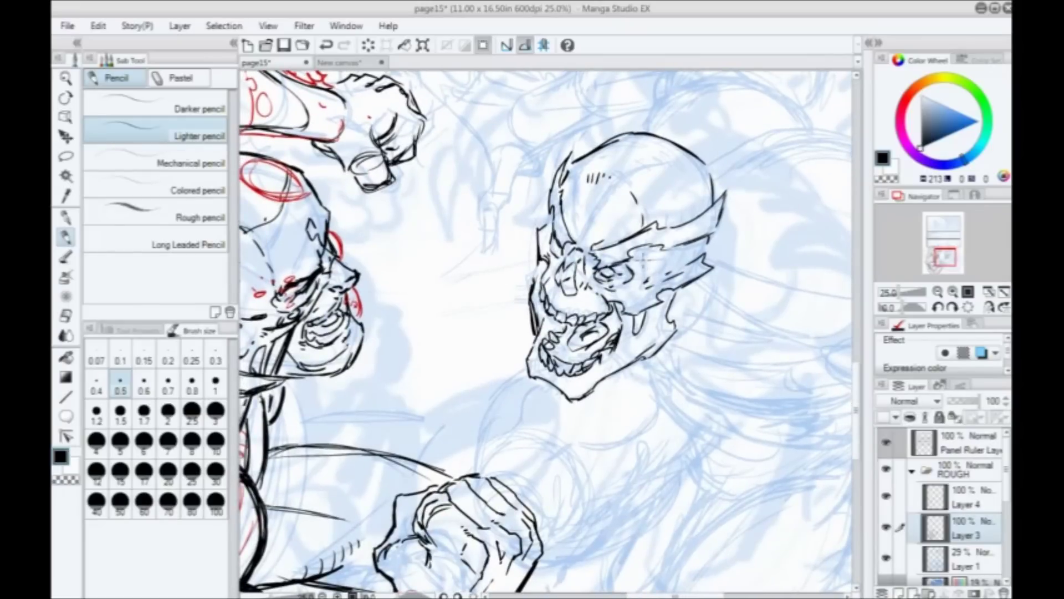
Step: Add small texture dots around the creature's eye and cheek
left_click(650, 258)
left_click(643, 256)
left_click(635, 281)
left_click(626, 287)
key("ctrl+minus")
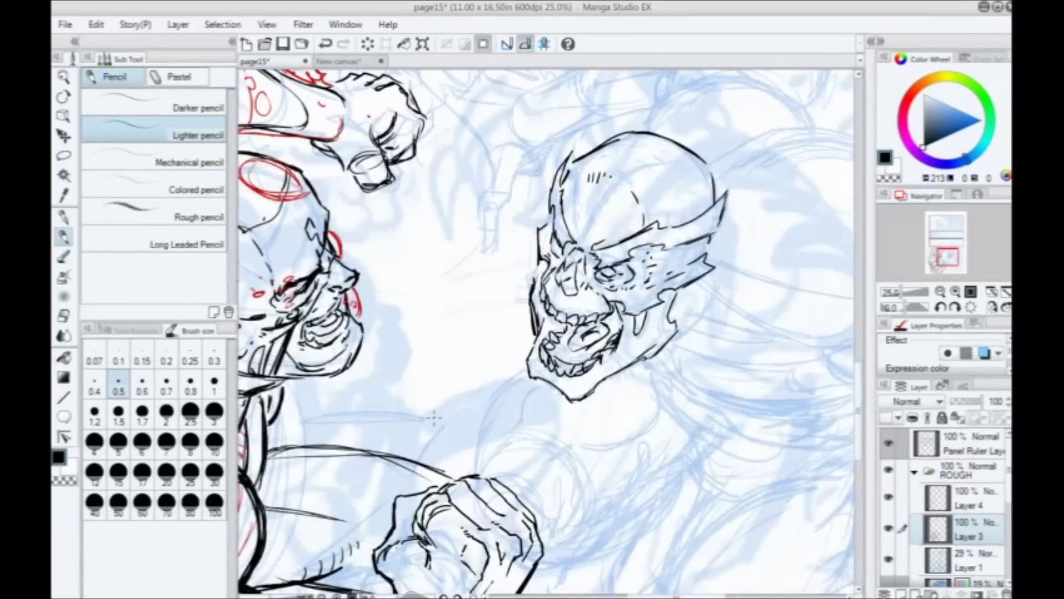
Step: Draw the creature's bent arm behind its torso, including the oval forearm form, upper arm and shoulder contours
left_click_drag(526, 391, 413, 403)
left_click_drag(549, 364, 381, 272)
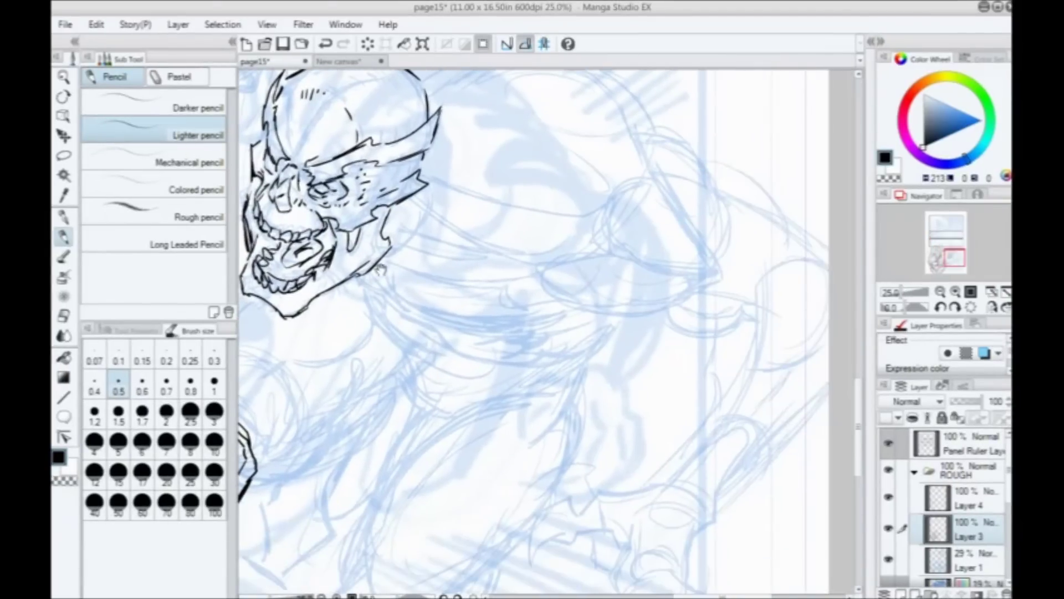
left_click_drag(438, 333, 414, 347)
mouse_move(587, 270)
left_mouse_down()
mouse_move(516, 283)
mouse_move(544, 318)
mouse_move(610, 326)
mouse_move(665, 324)
mouse_move(685, 294)
mouse_move(673, 289)
left_mouse_up()
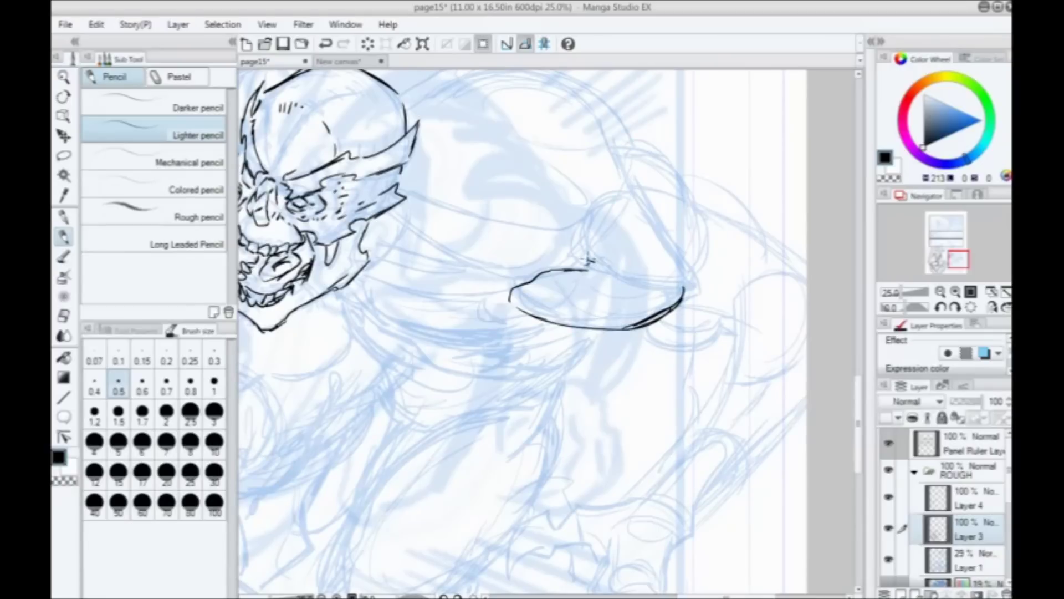
mouse_move(588, 259)
left_mouse_down()
mouse_move(624, 254)
mouse_move(629, 201)
mouse_move(638, 218)
mouse_move(600, 306)
mouse_move(691, 291)
mouse_move(705, 263)
mouse_move(696, 231)
mouse_move(655, 186)
left_mouse_up()
left_click_drag(479, 307, 525, 420)
mouse_move(693, 291)
left_mouse_down()
mouse_move(669, 254)
mouse_move(639, 214)
mouse_move(578, 183)
left_mouse_up()
left_click_drag(672, 254, 732, 313)
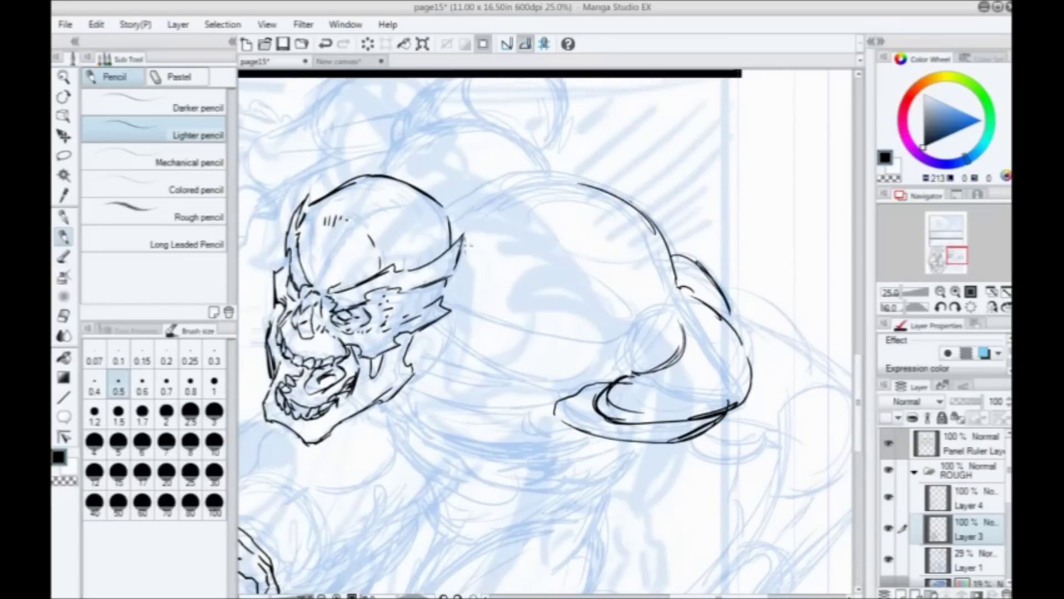
Step: Draw the creature's upper back curve, the far shoulder arc behind its head and the line below the near shoulder
left_click_drag(454, 325, 489, 336)
left_click_drag(621, 371, 525, 349)
mouse_move(577, 184)
left_mouse_down()
mouse_move(472, 204)
mouse_move(425, 253)
left_mouse_up()
mouse_move(509, 254)
left_mouse_down()
mouse_move(491, 219)
mouse_move(415, 197)
mouse_move(338, 242)
left_mouse_up()
left_click_drag(341, 298, 418, 169)
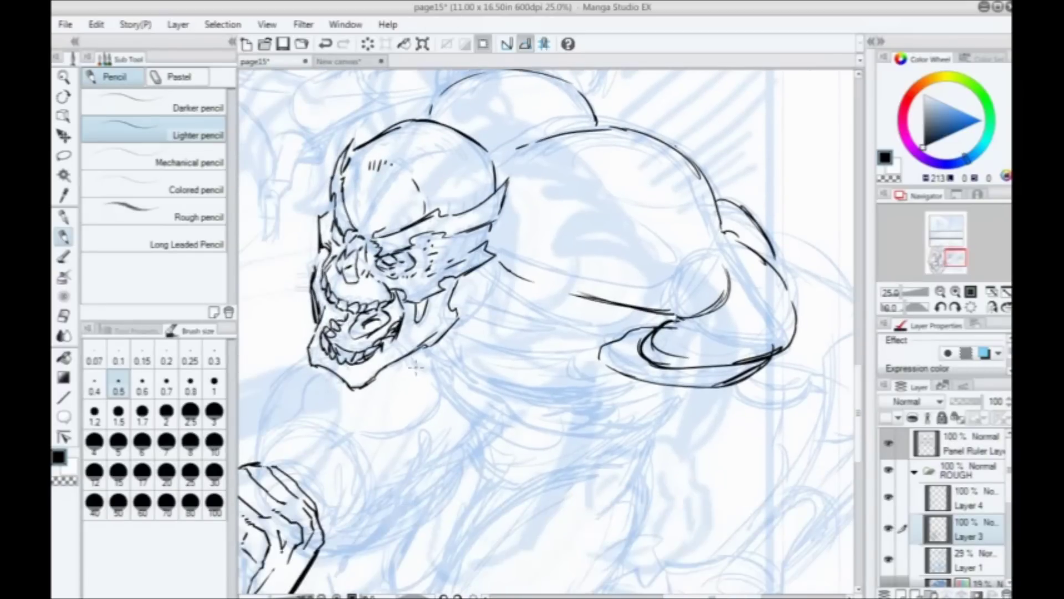
Step: Draw the lower chest contour from jaw to armpit and add neck and collarbone muscle strokes
left_click_drag(410, 370, 495, 215)
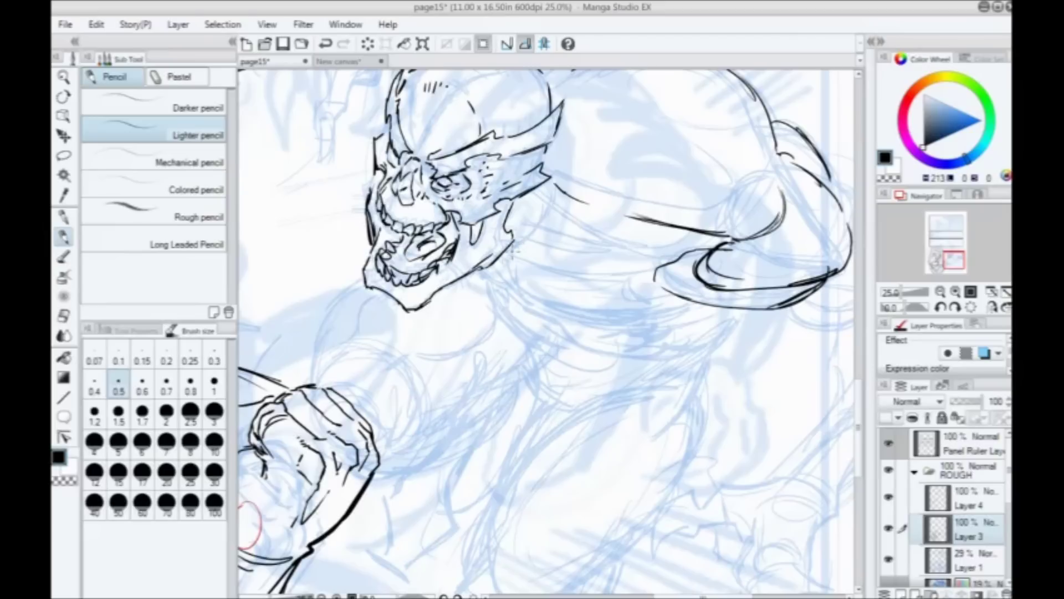
mouse_move(686, 248)
left_mouse_down()
mouse_move(603, 275)
mouse_move(565, 277)
left_mouse_up()
left_click_drag(531, 271, 502, 259)
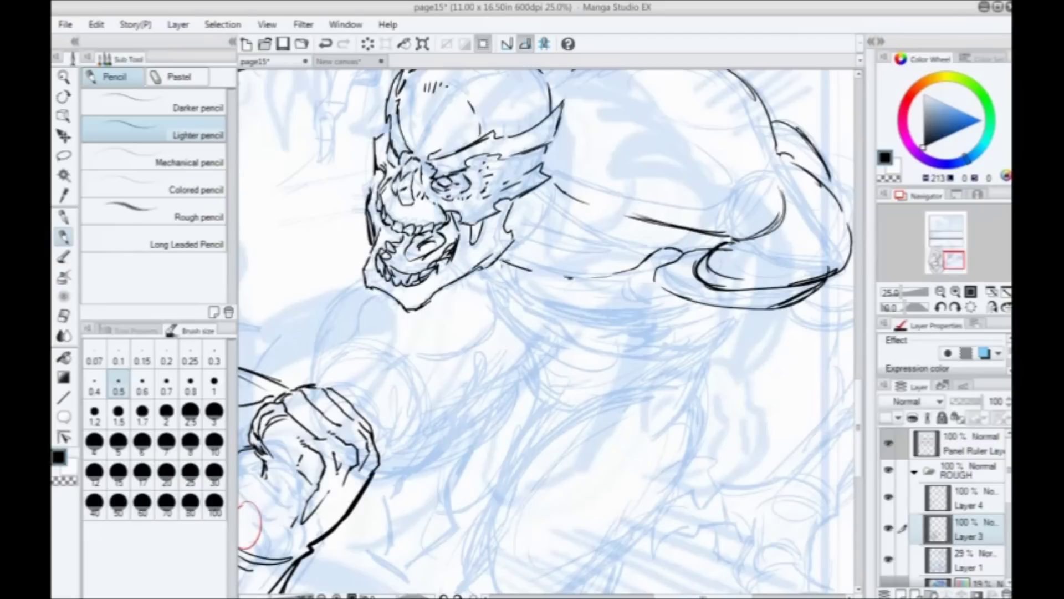
mouse_move(652, 270)
left_mouse_down()
mouse_move(644, 288)
mouse_move(540, 288)
mouse_move(493, 253)
mouse_move(531, 246)
mouse_move(557, 262)
left_mouse_up()
mouse_move(529, 224)
left_mouse_down()
mouse_move(569, 268)
mouse_move(535, 198)
left_mouse_up()
left_click_drag(549, 258, 548, 266)
left_click_drag(576, 230, 564, 243)
mouse_move(555, 186)
left_mouse_down()
mouse_move(593, 203)
mouse_move(597, 253)
left_mouse_up()
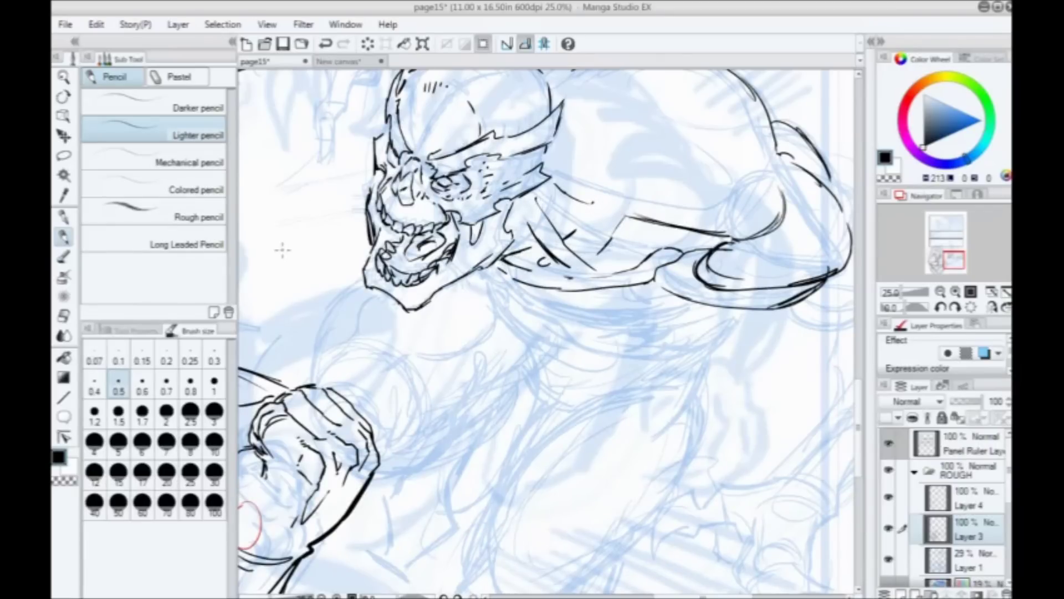
Step: Draw curved rib-cage contours and short muscle strokes beneath the creature's chest
scroll(282, 250, "down", 2)
left_click_drag(283, 252, 386, 293)
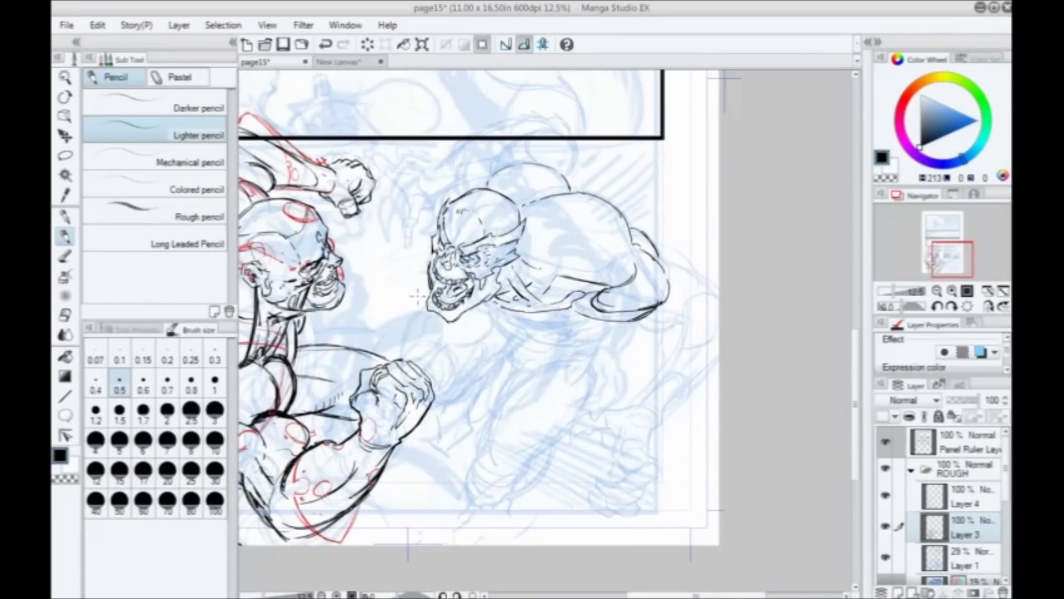
scroll(255, 199, "up", 2)
left_click_drag(753, 405, 582, 326)
mouse_move(553, 340)
left_mouse_down()
mouse_move(480, 294)
mouse_move(517, 304)
mouse_move(541, 335)
mouse_move(590, 349)
mouse_move(713, 326)
left_mouse_up()
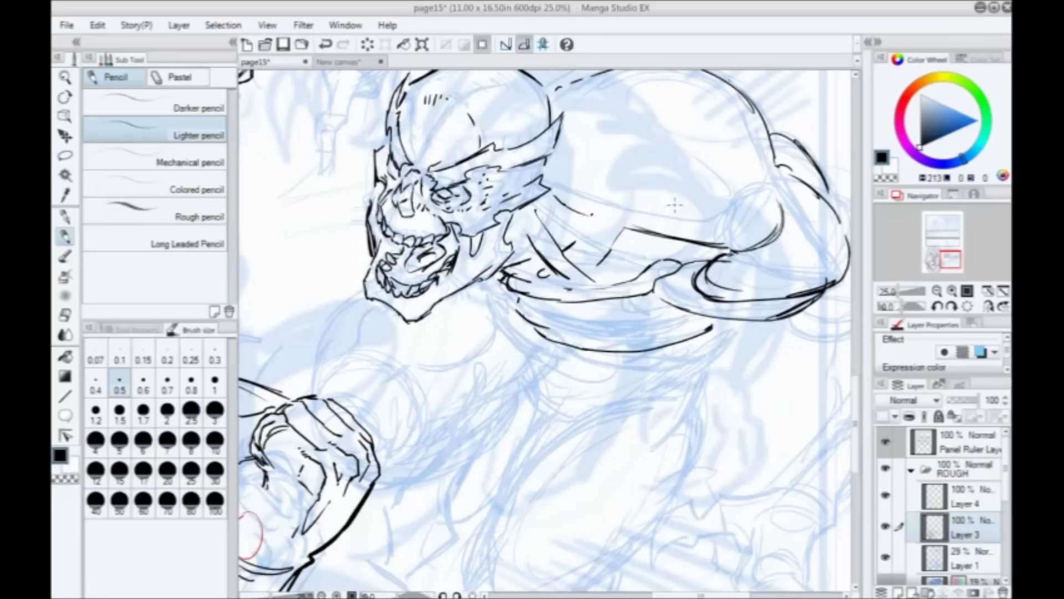
left_click_drag(518, 307, 475, 285)
mouse_move(630, 298)
left_mouse_down()
mouse_move(688, 317)
mouse_move(674, 331)
left_mouse_up()
mouse_move(505, 340)
left_mouse_down()
mouse_move(499, 316)
mouse_move(540, 317)
mouse_move(610, 352)
mouse_move(704, 332)
mouse_move(697, 343)
mouse_move(666, 327)
mouse_move(637, 342)
mouse_move(654, 342)
mouse_move(619, 349)
left_mouse_up()
left_click_drag(499, 298, 500, 305)
left_click_drag(538, 391, 523, 407)
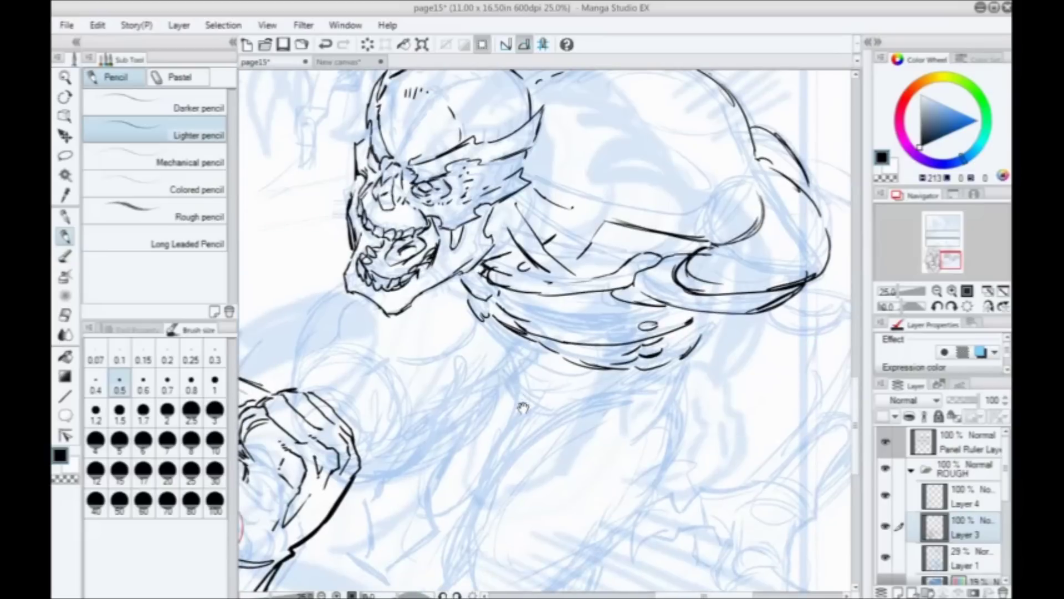
Step: Extend the creature's torso with contour strokes below the ribs and along the waist
mouse_move(527, 352)
left_mouse_down()
mouse_move(494, 286)
mouse_move(566, 315)
left_mouse_up()
mouse_move(502, 300)
left_mouse_down()
mouse_move(500, 338)
mouse_move(487, 326)
left_mouse_up()
scroll(376, 254, "down", 2)
left_click_drag(418, 366, 569, 349)
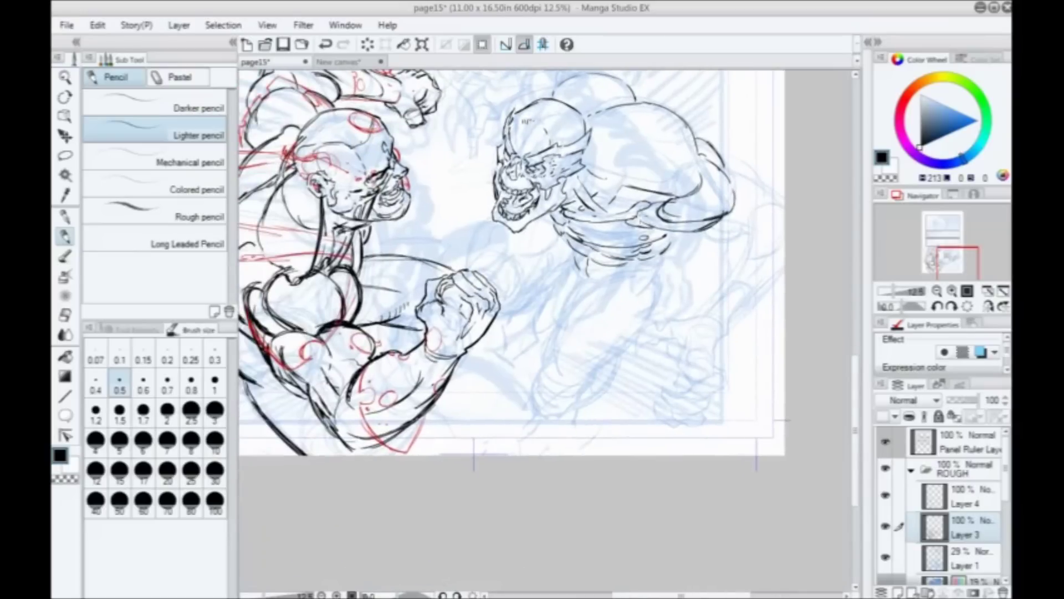
mouse_move(670, 245)
left_mouse_down()
mouse_move(667, 262)
mouse_move(594, 283)
left_mouse_up()
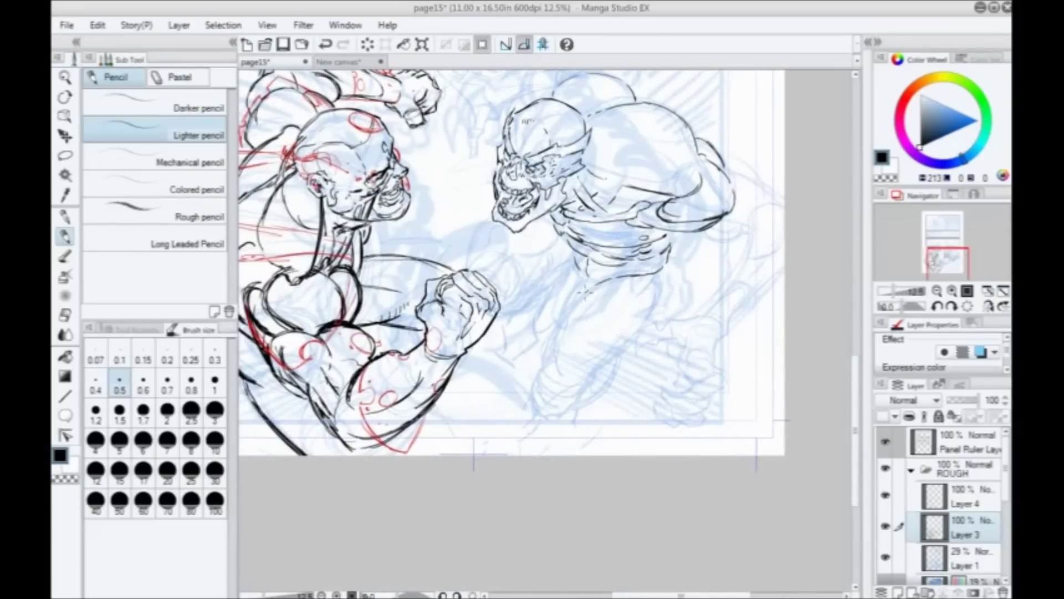
Step: Review both figures in the panel and examine the bald man's torso, arm and fist up close
left_click_drag(510, 331, 506, 392)
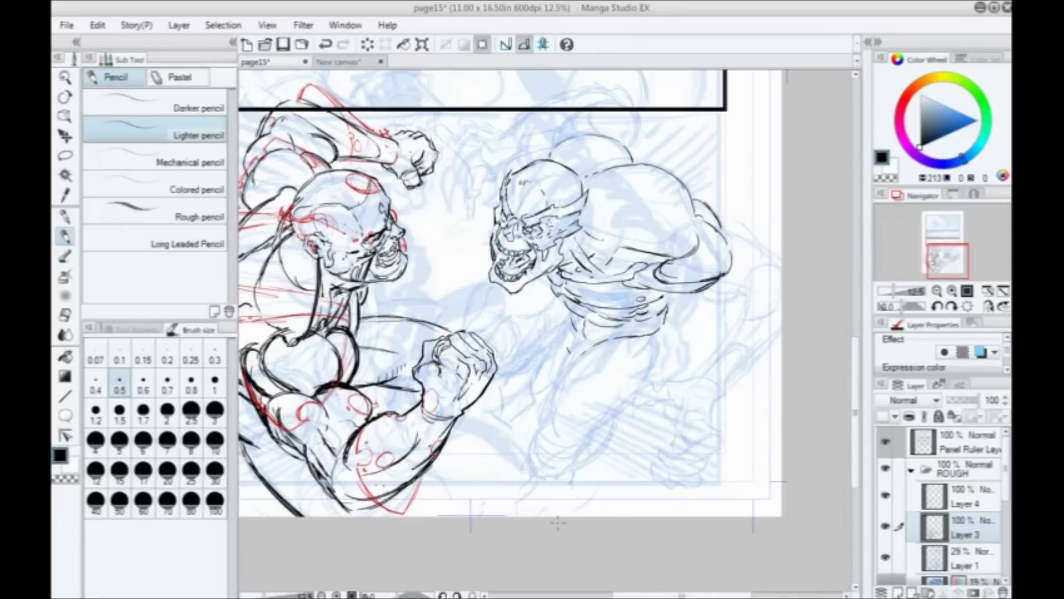
scroll(558, 523, "down", 1)
scroll(557, 523, "up", 1)
left_click_drag(346, 417, 539, 355)
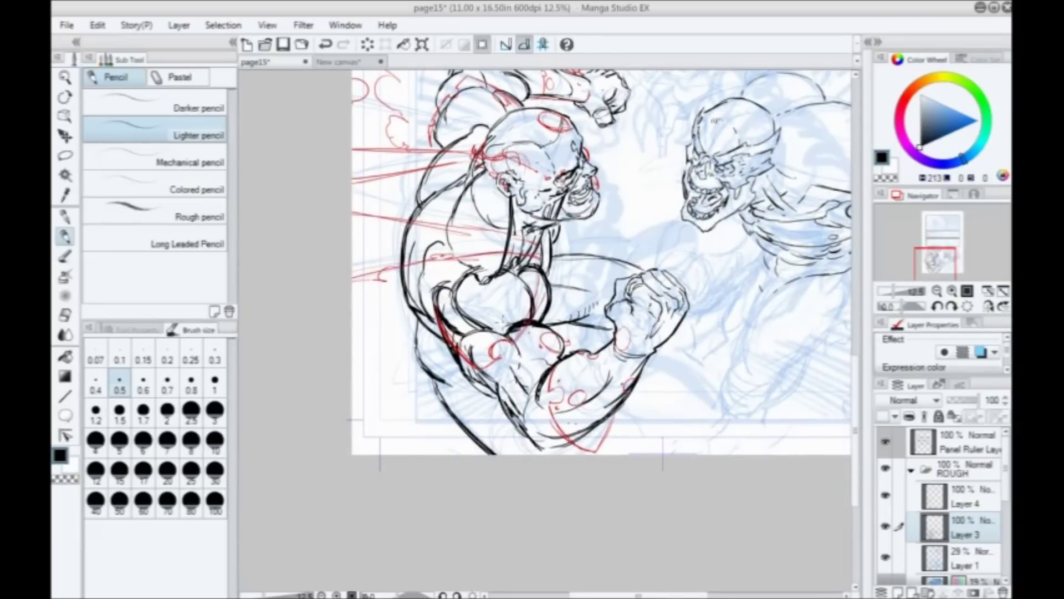
left_click_drag(584, 375, 502, 410)
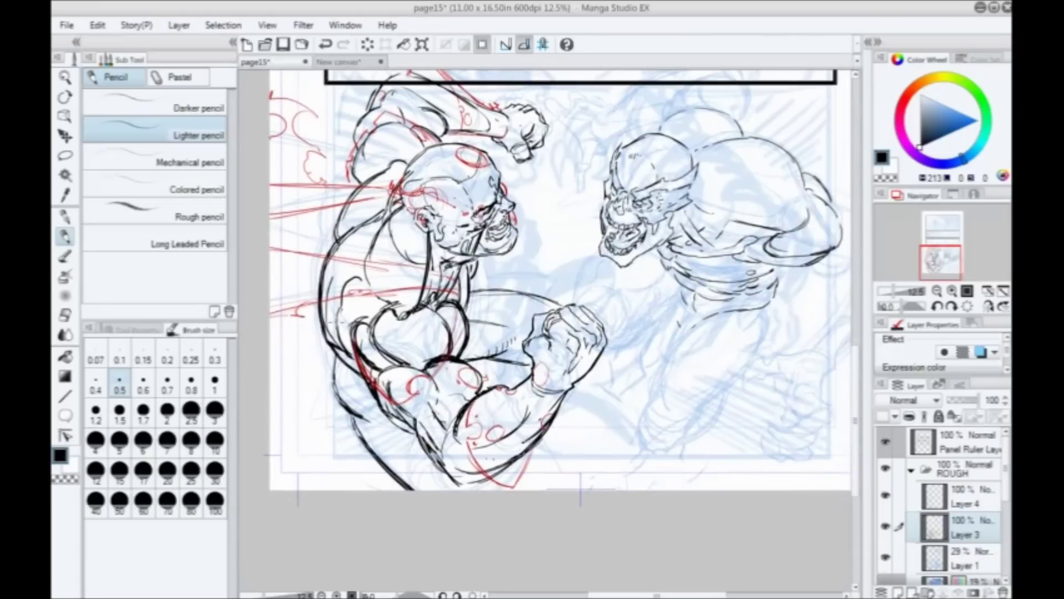
left_click_drag(405, 378, 438, 406)
scroll(342, 247, "up", 2)
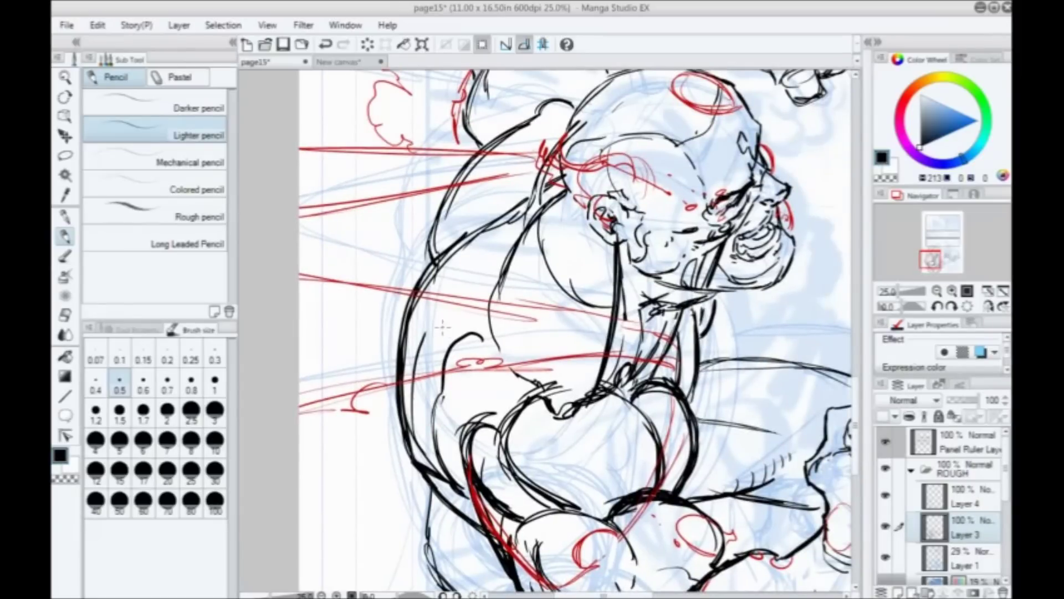
left_click_drag(485, 395, 425, 301)
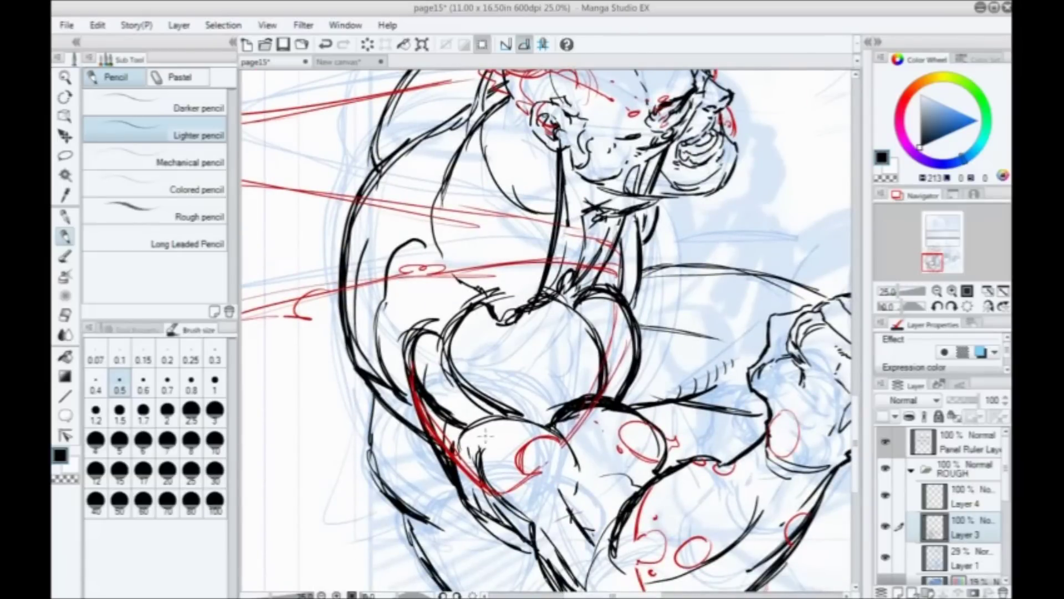
left_click_drag(579, 466, 468, 444)
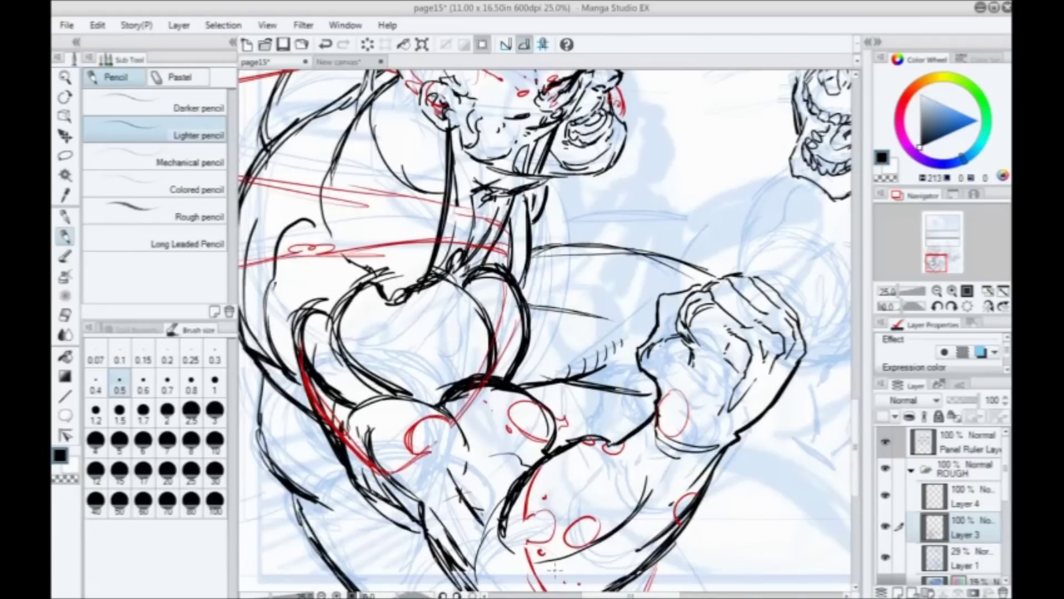
Step: Sketch a small standing mannequin figure over the blue rough below the creature's waist
left_click_drag(725, 358, 420, 469)
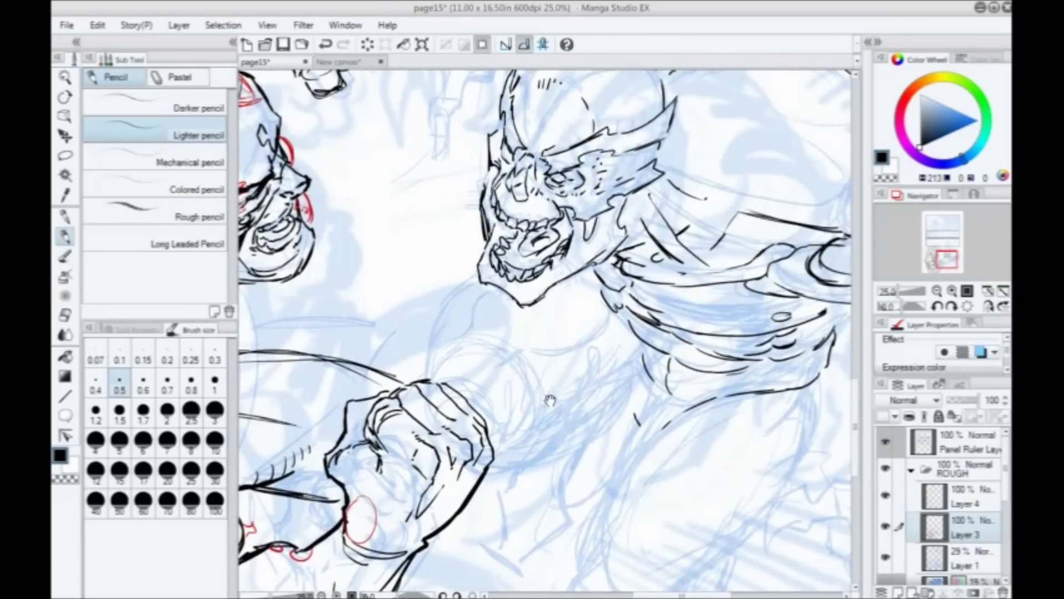
left_click_drag(550, 401, 467, 265)
left_click_drag(531, 499, 531, 372)
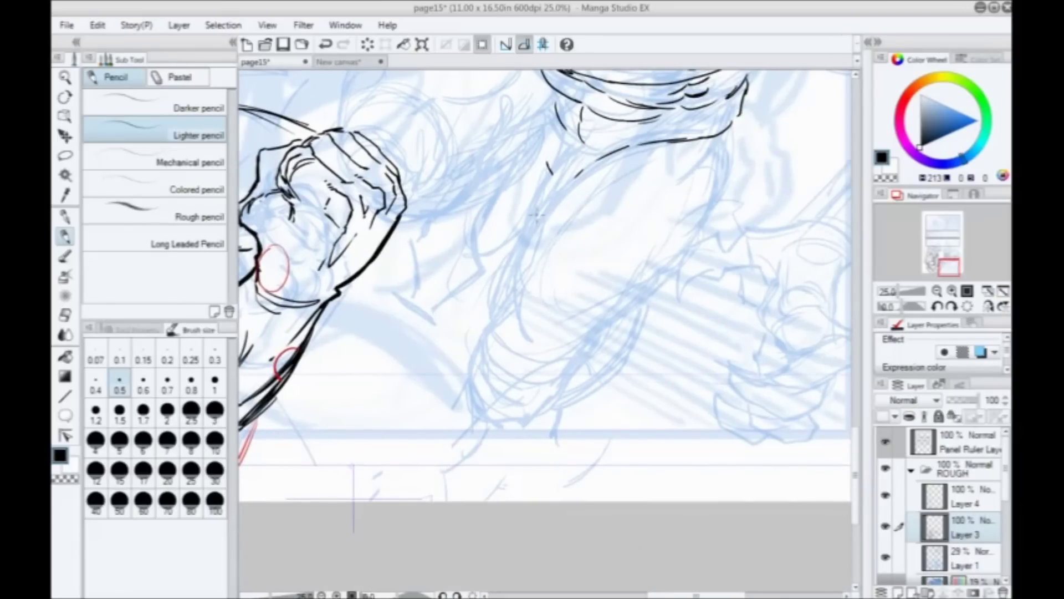
mouse_move(523, 249)
left_mouse_down()
mouse_move(524, 270)
mouse_move(531, 260)
mouse_move(548, 294)
mouse_move(504, 302)
mouse_move(535, 283)
mouse_move(540, 311)
mouse_move(538, 277)
mouse_move(557, 346)
mouse_move(527, 322)
mouse_move(513, 343)
mouse_move(538, 419)
mouse_move(533, 459)
left_mouse_up()
left_click_drag(507, 355, 514, 394)
left_click_drag(510, 280, 497, 303)
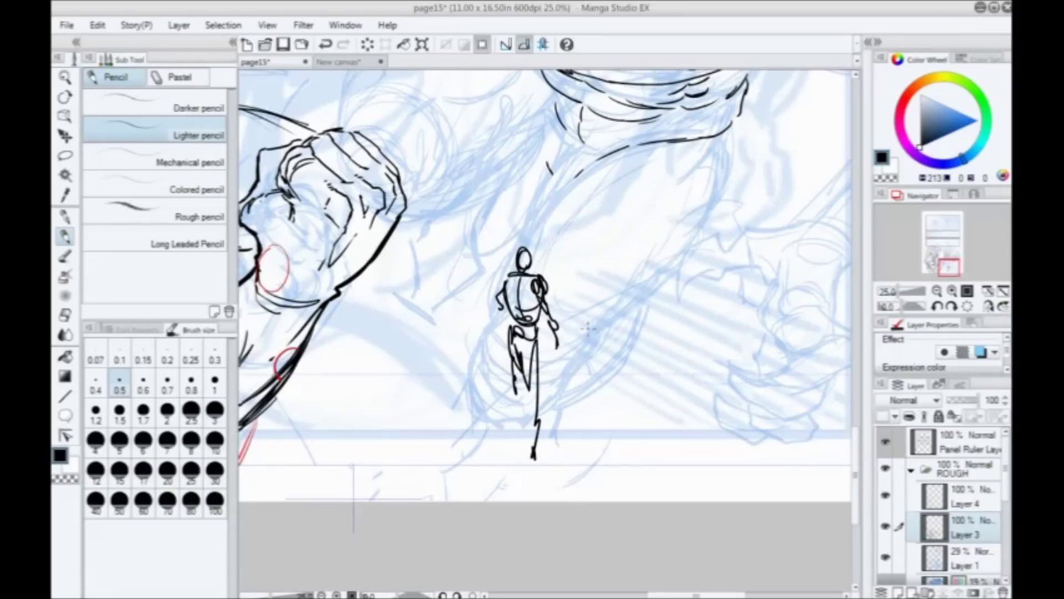
Step: Sketch a second, bulkier torso beside the mannequin, with a leg line and an arrow pointing at it
mouse_move(579, 265)
left_mouse_down()
mouse_move(581, 248)
mouse_move(615, 283)
mouse_move(560, 277)
mouse_move(598, 383)
left_mouse_up()
mouse_move(613, 280)
left_mouse_down()
mouse_move(583, 273)
mouse_move(554, 281)
mouse_move(555, 310)
left_mouse_up()
mouse_move(582, 268)
left_mouse_down()
mouse_move(572, 373)
mouse_move(618, 318)
mouse_move(617, 362)
mouse_move(593, 388)
left_mouse_up()
mouse_move(609, 339)
left_mouse_down()
mouse_move(587, 389)
mouse_move(551, 389)
left_mouse_up()
left_click_drag(554, 369, 562, 448)
left_click_drag(661, 233, 624, 256)
left_click_drag(632, 246, 628, 269)
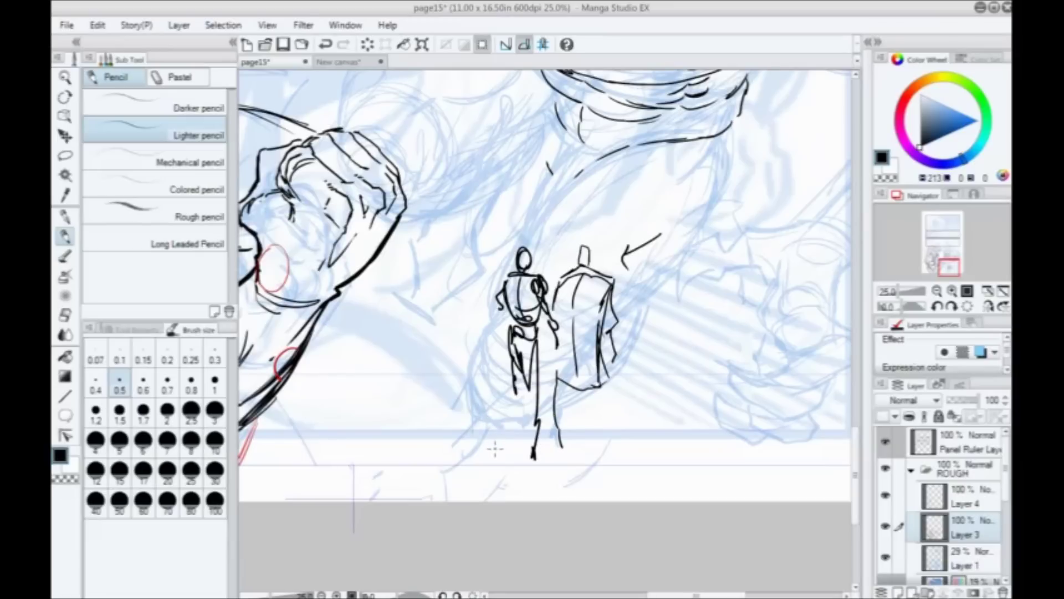
Step: Undo all strokes of the two small demonstration figures
key("ctrl+z")
key("ctrl+z")
key("ctrl+z")
key("ctrl+z")
key("ctrl+z")
key("ctrl+z")
key("ctrl+z")
key("ctrl+z")
key("ctrl+z")
key("ctrl+z")
key("ctrl+z")
key("ctrl+z")
key("ctrl+z")
key("ctrl+z")
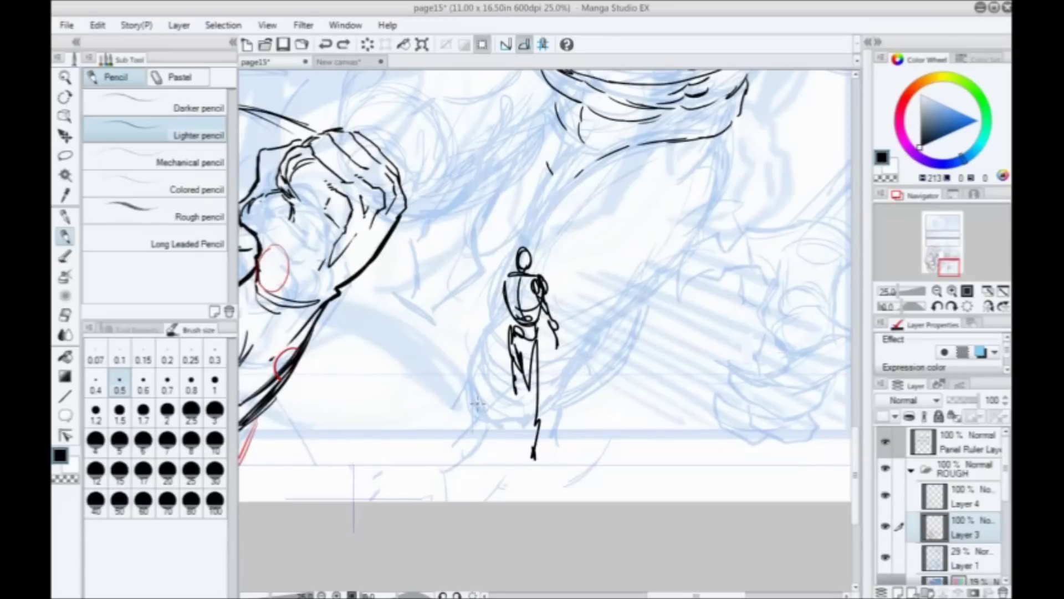
key("ctrl+z")
key("ctrl+z")
key("ctrl+z")
key("ctrl+z")
Step: Draw the underside bulge of the creature's lowered upper arm and the contours around its elbow
left_click_drag(544, 253, 513, 421)
left_click_drag(478, 333, 444, 433)
left_click_drag(705, 348, 533, 320)
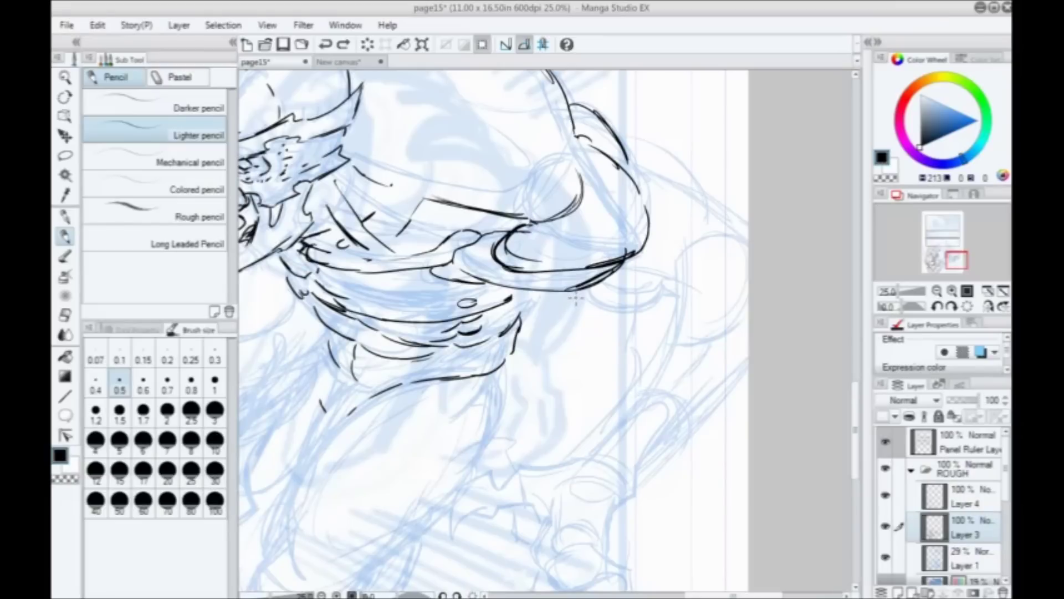
mouse_move(581, 291)
left_mouse_down()
mouse_move(594, 306)
mouse_move(662, 299)
mouse_move(668, 282)
left_mouse_up()
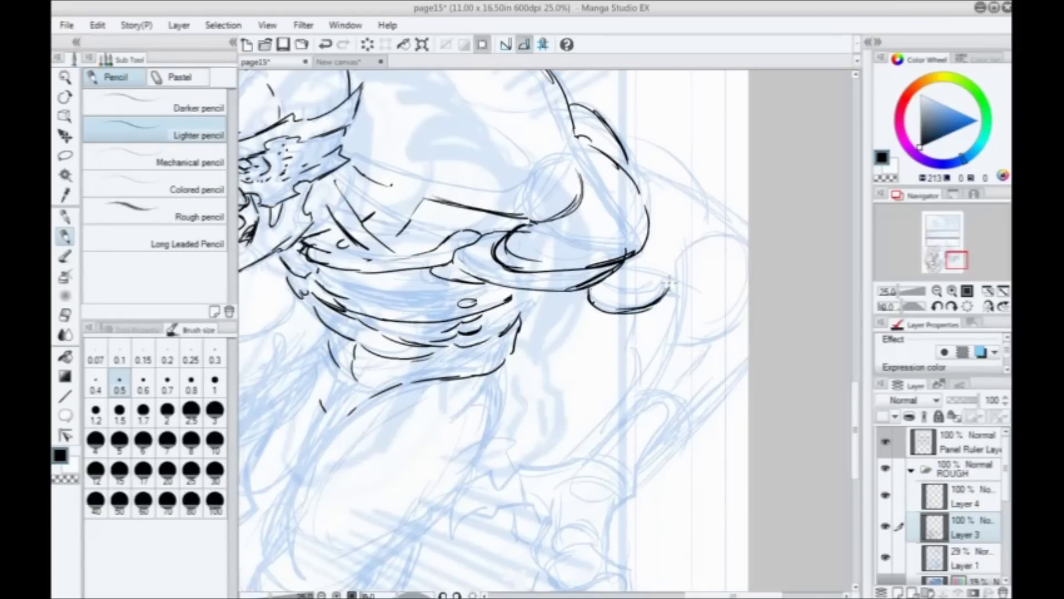
left_click_drag(550, 171, 533, 287)
left_click_drag(632, 348, 647, 363)
mouse_move(608, 276)
left_mouse_down()
mouse_move(621, 293)
mouse_move(602, 265)
mouse_move(681, 295)
left_mouse_up()
left_click_drag(646, 263, 690, 313)
mouse_move(670, 304)
left_mouse_down()
mouse_move(721, 331)
mouse_move(731, 325)
left_mouse_up()
Step: Draw both edges of the creature's lowered forearm down to the wrist, with long muscle strokes inside
left_click_drag(609, 339, 609, 245)
mouse_move(661, 273)
left_mouse_down()
mouse_move(699, 257)
mouse_move(653, 333)
mouse_move(655, 363)
left_mouse_up()
mouse_move(631, 336)
left_mouse_down()
mouse_move(665, 199)
mouse_move(672, 252)
mouse_move(643, 294)
left_mouse_up()
mouse_move(701, 216)
left_mouse_down()
mouse_move(650, 294)
mouse_move(591, 339)
left_mouse_up()
left_click_drag(651, 285, 586, 335)
mouse_move(634, 392)
left_mouse_down()
mouse_move(659, 374)
mouse_move(667, 330)
mouse_move(668, 346)
mouse_move(671, 326)
mouse_move(744, 234)
left_mouse_up()
mouse_move(668, 352)
left_mouse_down()
mouse_move(753, 232)
mouse_move(754, 242)
left_mouse_up()
left_click_drag(700, 322, 765, 258)
left_click_drag(761, 206, 704, 228)
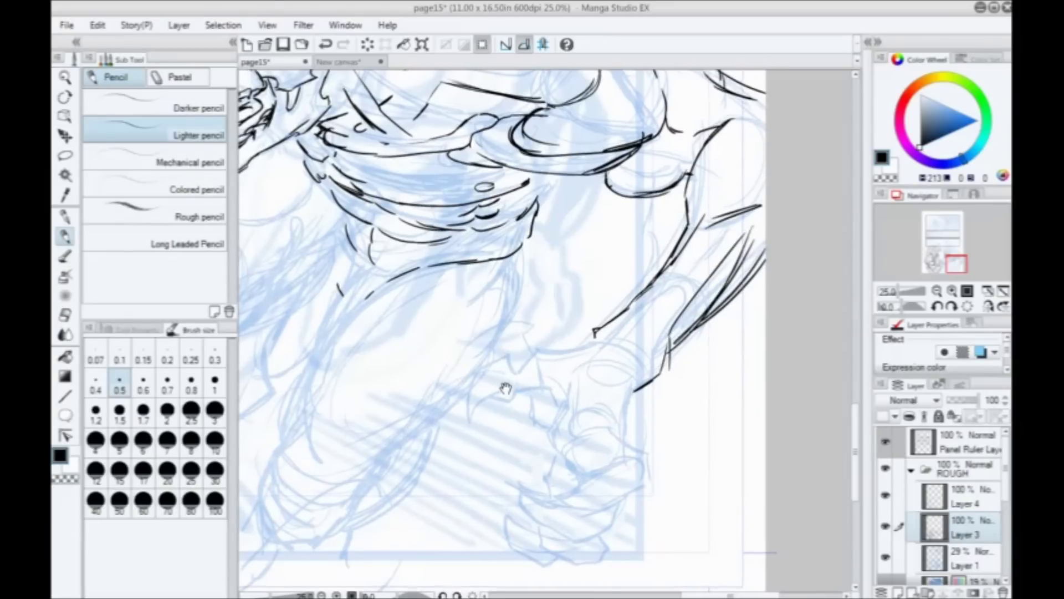
Step: Draw the wrist and the side contours of the creature's lowered hand
left_click_drag(504, 388, 551, 361)
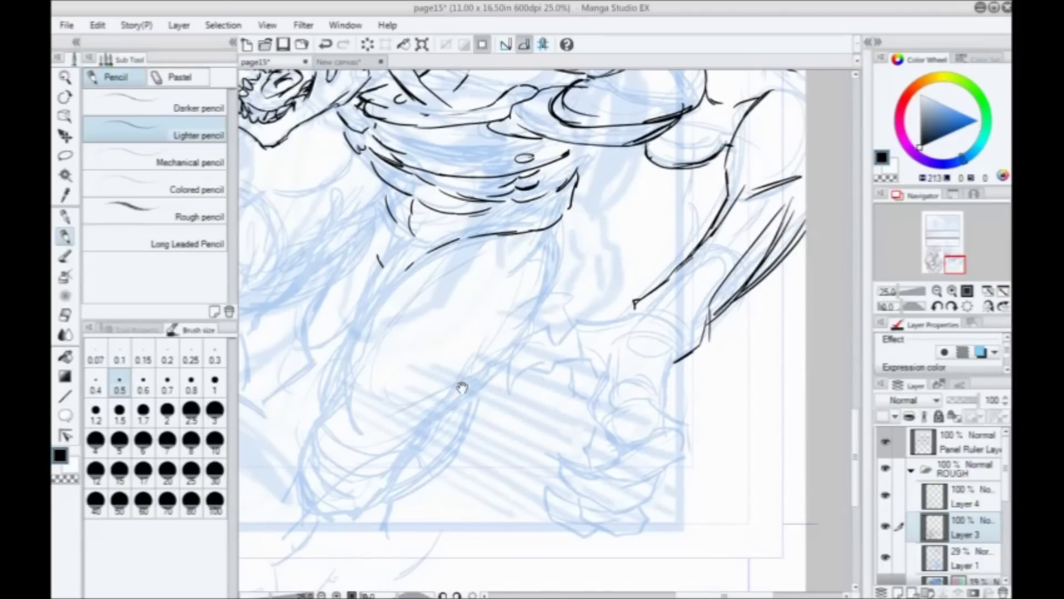
left_click_drag(463, 387, 546, 307)
left_click_drag(721, 228, 659, 242)
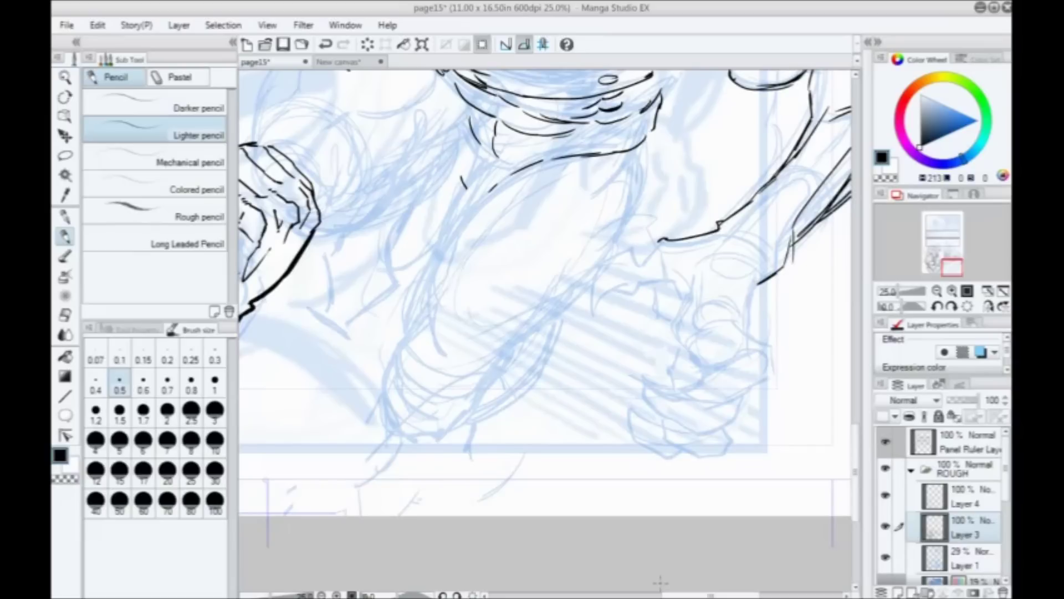
mouse_move(631, 262)
left_mouse_down()
mouse_move(643, 286)
mouse_move(611, 286)
mouse_move(642, 289)
mouse_move(663, 356)
left_mouse_up()
mouse_move(720, 334)
left_mouse_down()
mouse_move(713, 304)
mouse_move(723, 268)
mouse_move(724, 333)
left_mouse_up()
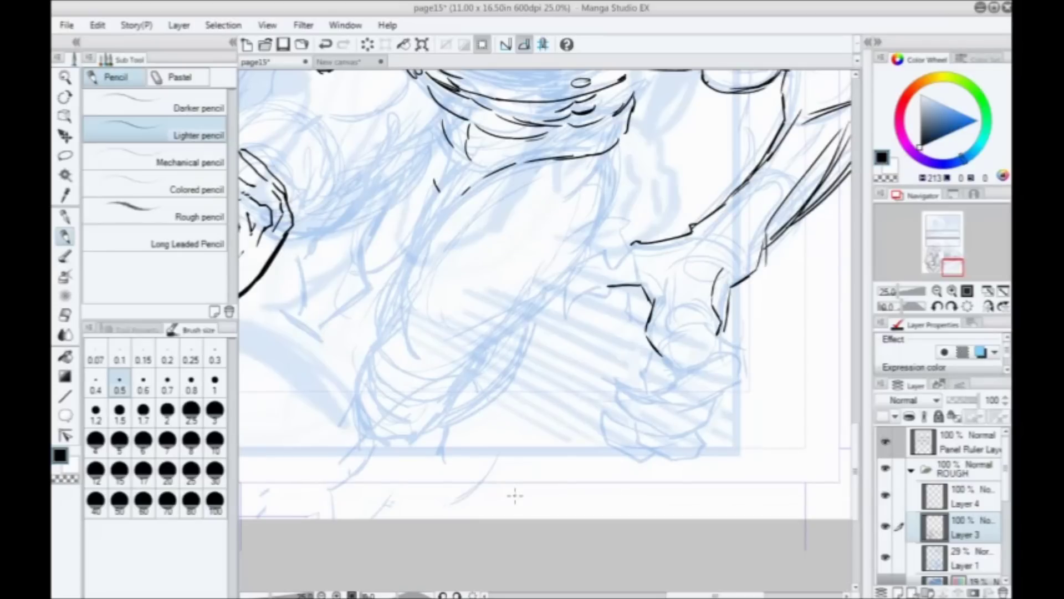
Step: Draw the curled, segmented fingers of the creature's lowered hand down to the panel's lower edge
left_click_drag(592, 326, 554, 249)
mouse_move(669, 253)
left_mouse_down()
mouse_move(705, 295)
mouse_move(659, 327)
mouse_move(621, 321)
mouse_move(613, 305)
mouse_move(638, 306)
mouse_move(696, 267)
mouse_move(641, 290)
mouse_move(622, 278)
mouse_move(621, 258)
left_mouse_up()
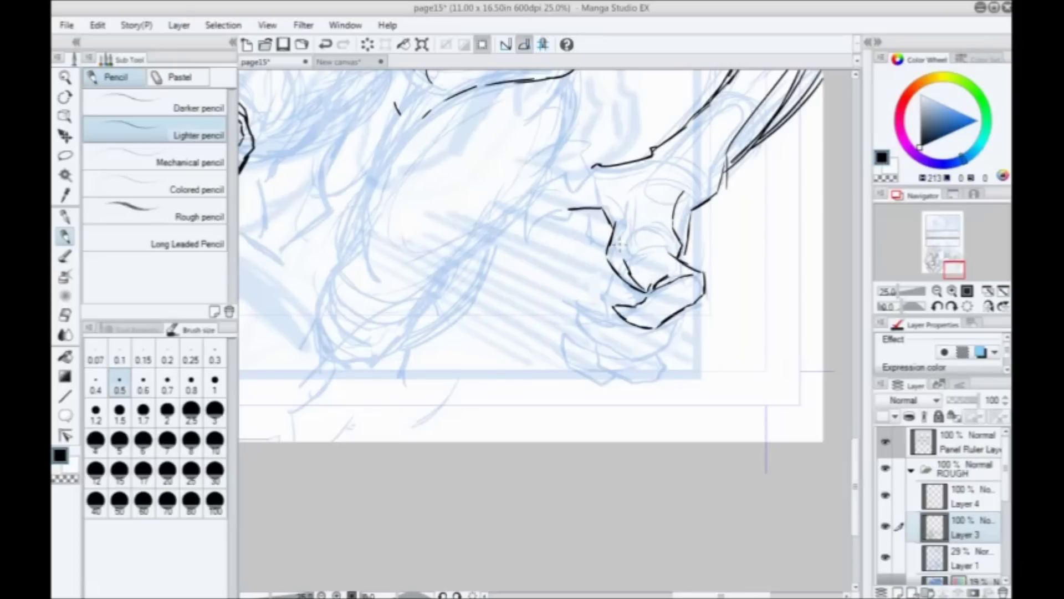
mouse_move(679, 314)
left_mouse_down()
mouse_move(667, 347)
mouse_move(637, 357)
mouse_move(577, 308)
mouse_move(630, 325)
mouse_move(664, 372)
mouse_move(625, 384)
mouse_move(592, 361)
mouse_move(597, 382)
mouse_move(570, 368)
mouse_move(565, 334)
mouse_move(591, 347)
mouse_move(613, 276)
left_mouse_up()
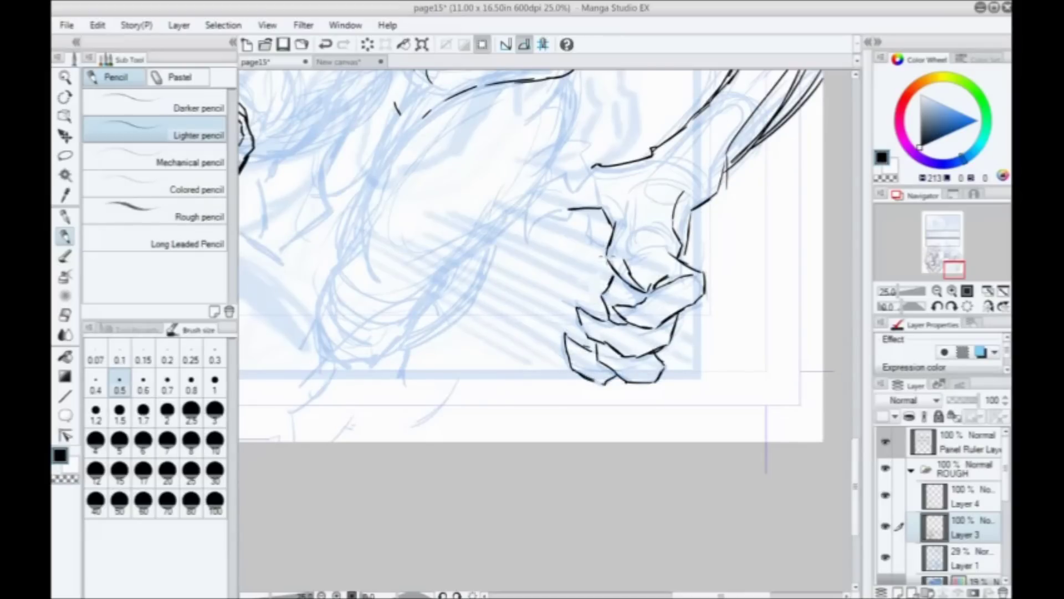
Step: Draw the hooked, clawed thumb of the lowered hand and refine the outer edge of its palm
left_click_drag(525, 296, 595, 338)
mouse_move(655, 213)
left_mouse_down()
mouse_move(634, 224)
mouse_move(610, 219)
mouse_move(595, 266)
mouse_move(630, 242)
mouse_move(676, 249)
mouse_move(652, 249)
mouse_move(620, 312)
left_mouse_up()
left_click_drag(669, 281, 697, 241)
mouse_move(721, 315)
left_mouse_down()
mouse_move(740, 254)
mouse_move(714, 363)
left_mouse_up()
left_click_drag(647, 308, 639, 316)
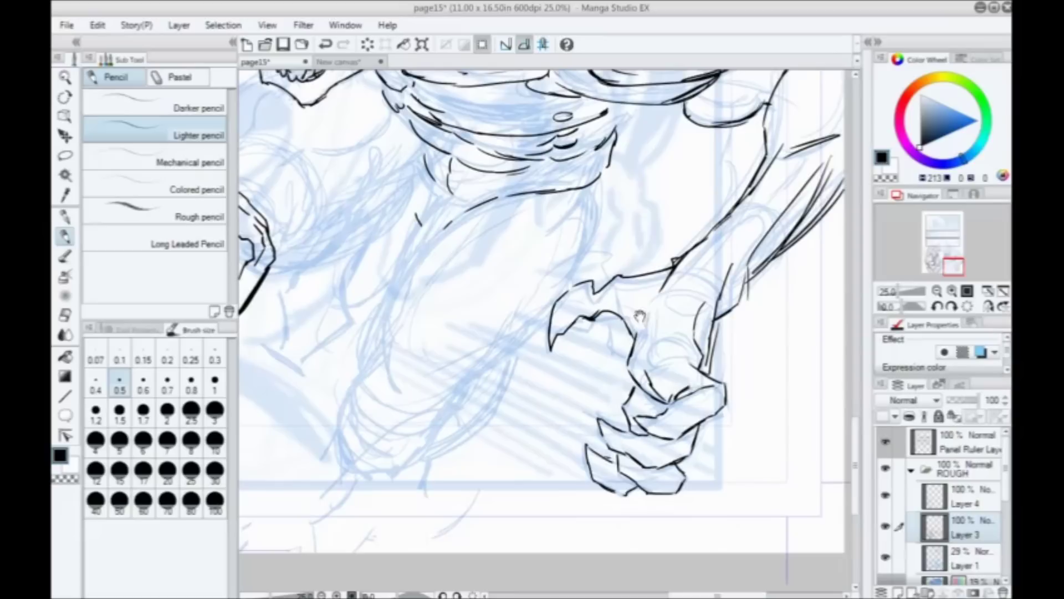
Step: Add tendon strokes to the back of the lowered hand and curved lines across its wrist
left_click_drag(689, 359, 684, 334)
left_click_drag(696, 298, 752, 229)
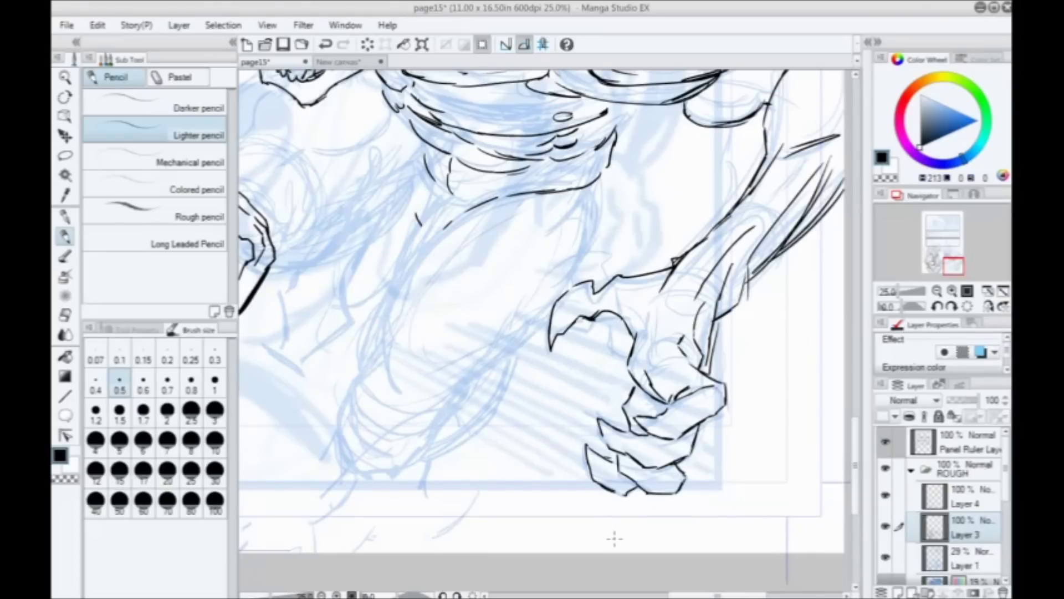
mouse_move(705, 268)
left_mouse_down()
mouse_move(620, 258)
mouse_move(593, 311)
left_mouse_up()
left_click_drag(675, 236, 680, 247)
left_click(660, 236)
mouse_move(637, 325)
left_mouse_down()
mouse_move(600, 272)
mouse_move(583, 291)
left_mouse_up()
Step: Draw the shoulder and upper-arm contour of the creature's gripped arm from its jaw to the bald man's fist
mouse_move(466, 397)
left_mouse_down()
mouse_move(528, 502)
mouse_move(596, 577)
left_mouse_up()
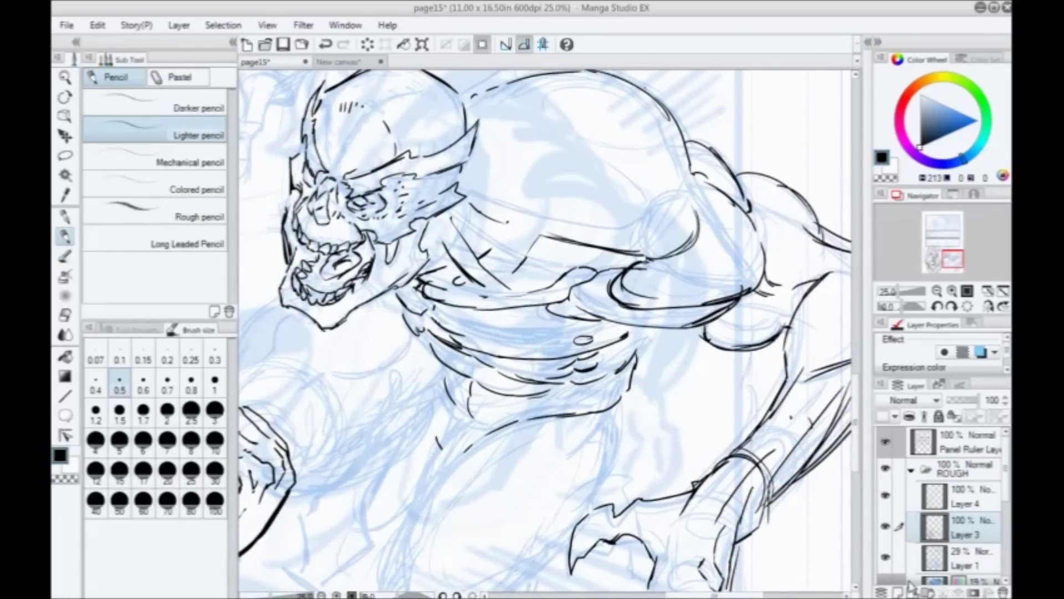
left_click_drag(436, 322, 561, 479)
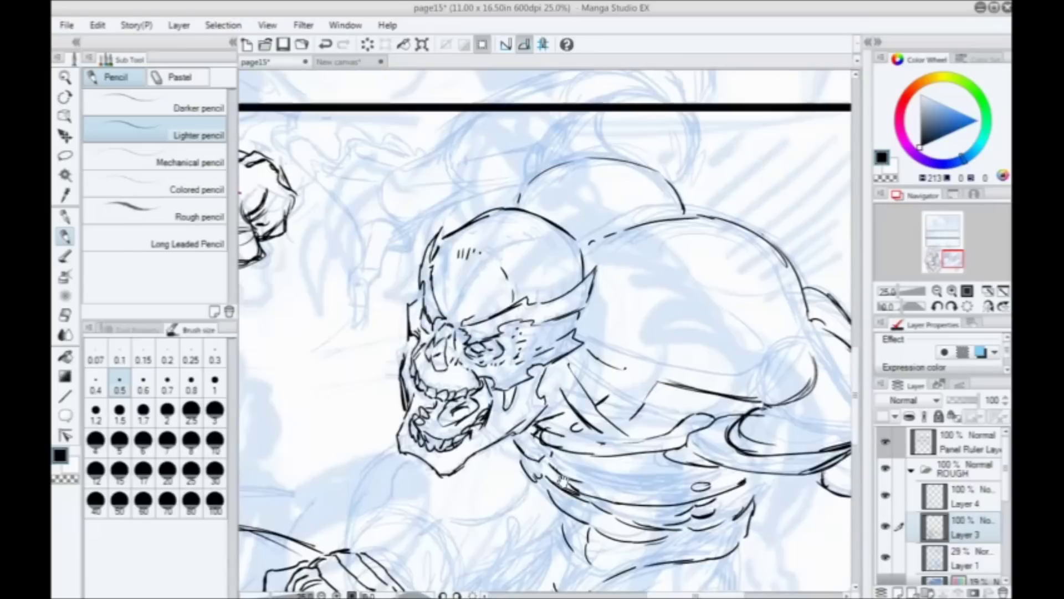
left_click_drag(655, 455, 595, 348)
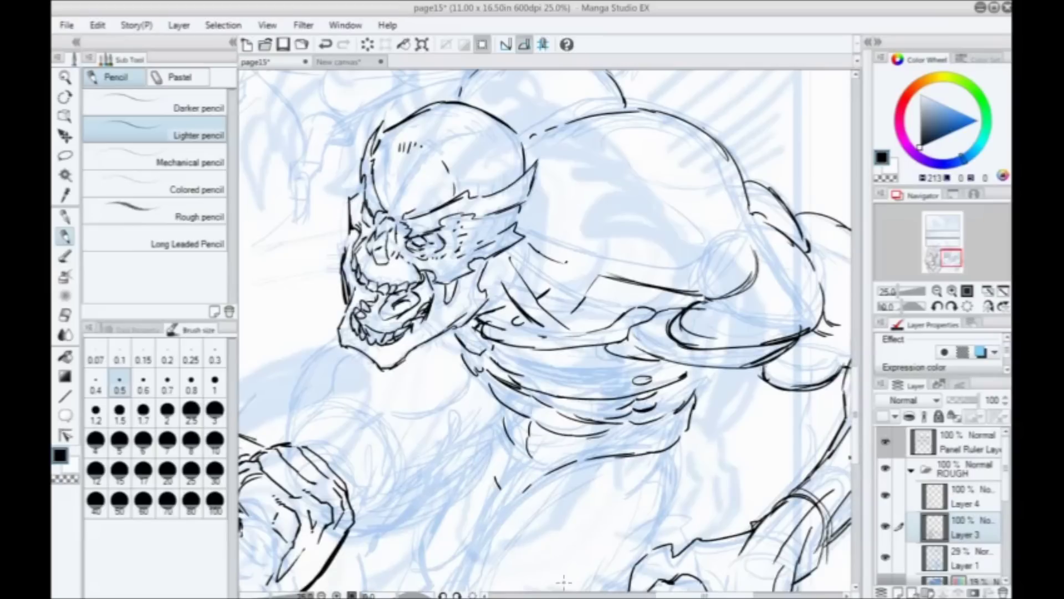
left_click_drag(659, 360, 534, 372)
left_click_drag(443, 410, 410, 187)
left_click_drag(332, 388, 499, 435)
mouse_move(485, 213)
left_mouse_down()
mouse_move(445, 277)
mouse_move(442, 323)
left_mouse_up()
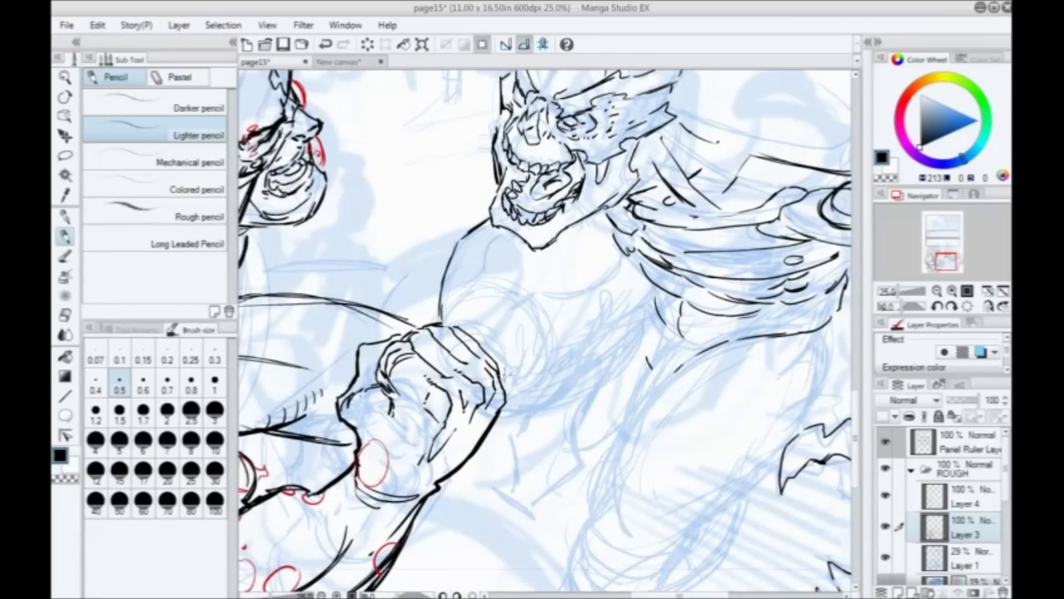
mouse_move(500, 410)
left_mouse_down()
mouse_move(543, 344)
mouse_move(520, 294)
mouse_move(479, 285)
mouse_move(445, 322)
left_mouse_up()
left_click_drag(485, 270, 478, 280)
left_click_drag(484, 262, 495, 233)
Step: Draw the lower contour of the gripped arm and the short side-of-torso strokes beneath the ribs
mouse_move(536, 302)
left_mouse_down()
mouse_move(621, 260)
mouse_move(571, 365)
left_mouse_up()
left_click_drag(649, 359, 652, 317)
mouse_move(647, 324)
left_mouse_down()
mouse_move(588, 356)
mouse_move(633, 267)
mouse_move(653, 355)
mouse_move(672, 370)
left_mouse_up()
mouse_move(669, 301)
left_mouse_down()
mouse_move(732, 330)
mouse_move(646, 339)
left_mouse_up()
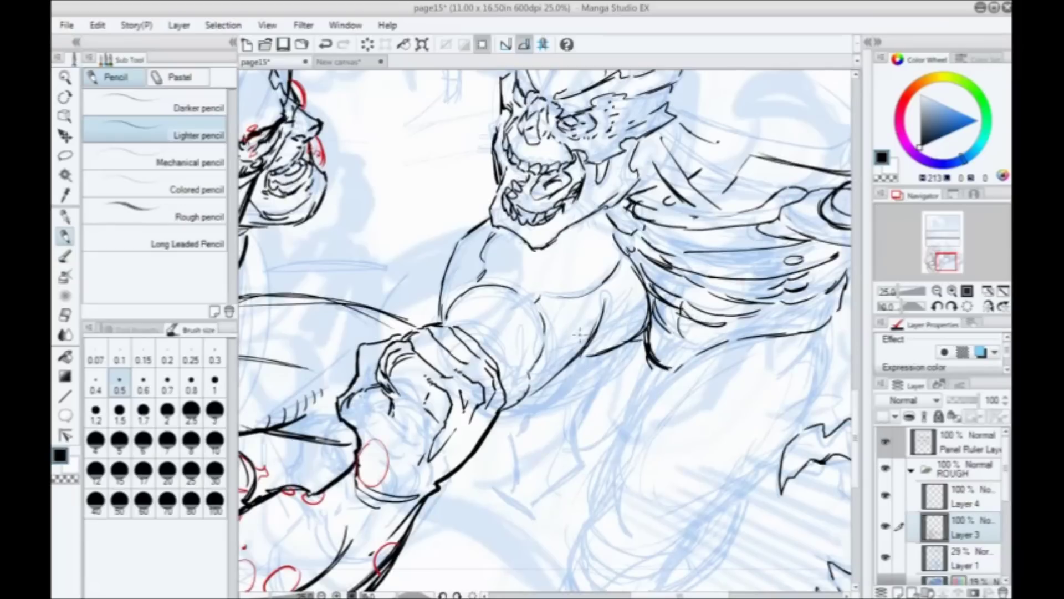
Step: Outline the creature's bent leg from the waist down to the knee over the blue rough
left_click_drag(453, 408, 551, 331)
left_click_drag(623, 318, 649, 308)
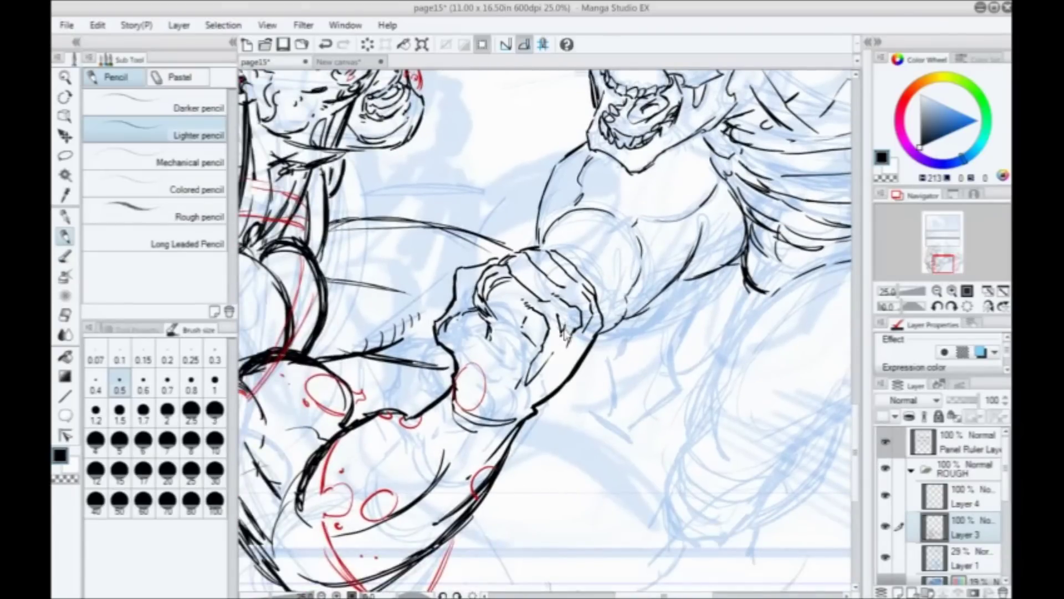
scroll(564, 327, "down", 2)
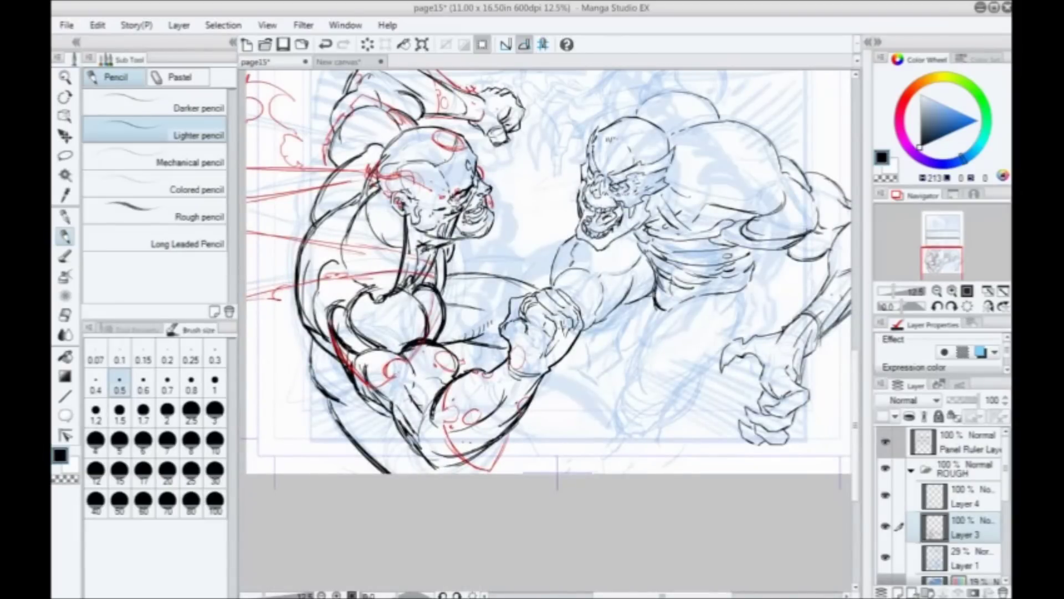
left_click_drag(522, 226, 448, 254)
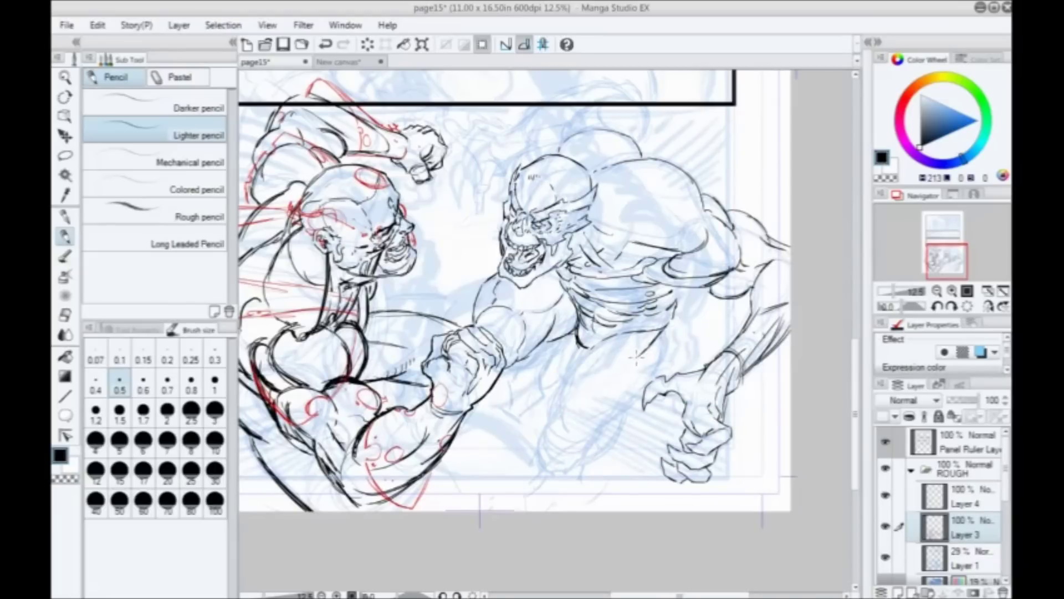
mouse_move(637, 404)
left_mouse_down()
mouse_move(599, 432)
mouse_move(546, 419)
mouse_move(531, 470)
left_mouse_up()
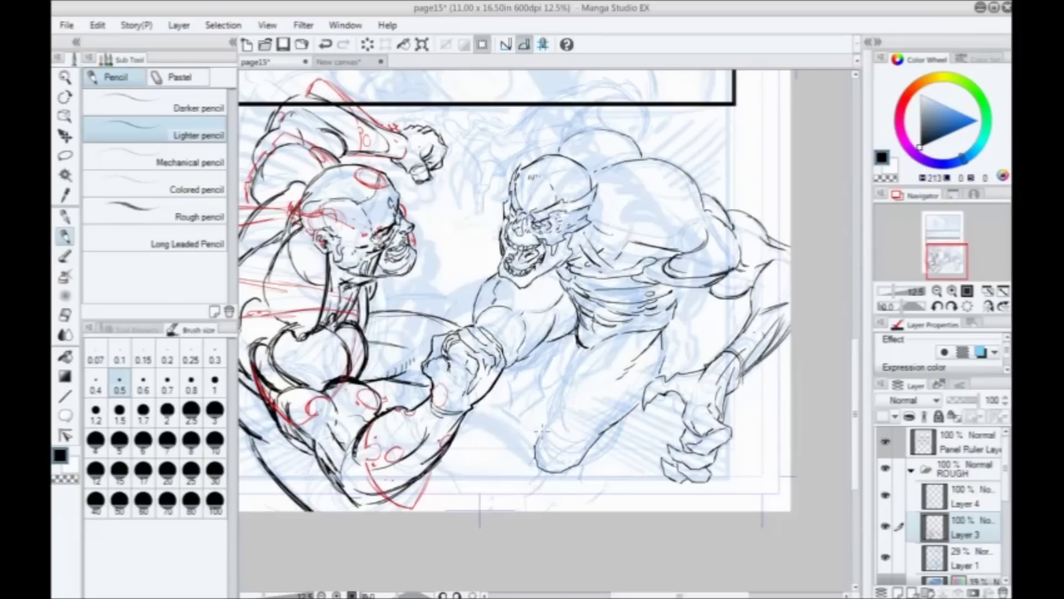
Step: Add muscle contour strokes inside the creature's thigh and around its knee
left_click_drag(621, 342, 559, 413)
mouse_move(582, 377)
left_mouse_down()
mouse_move(564, 404)
mouse_move(576, 440)
left_mouse_up()
mouse_move(632, 371)
left_mouse_down()
mouse_move(587, 420)
mouse_move(596, 435)
left_mouse_up()
left_click_drag(597, 350, 561, 386)
mouse_move(596, 357)
left_mouse_down()
mouse_move(547, 403)
mouse_move(565, 385)
left_mouse_up()
left_click_drag(587, 350, 569, 375)
mouse_move(613, 428)
left_mouse_down()
mouse_move(588, 456)
mouse_move(613, 449)
mouse_move(590, 478)
mouse_move(556, 475)
left_mouse_up()
Step: Draw the upper arm and bony elbow of the creature's raised arm, overlapping the panel border above
left_click_drag(488, 398, 504, 491)
scroll(488, 130, "up", 2)
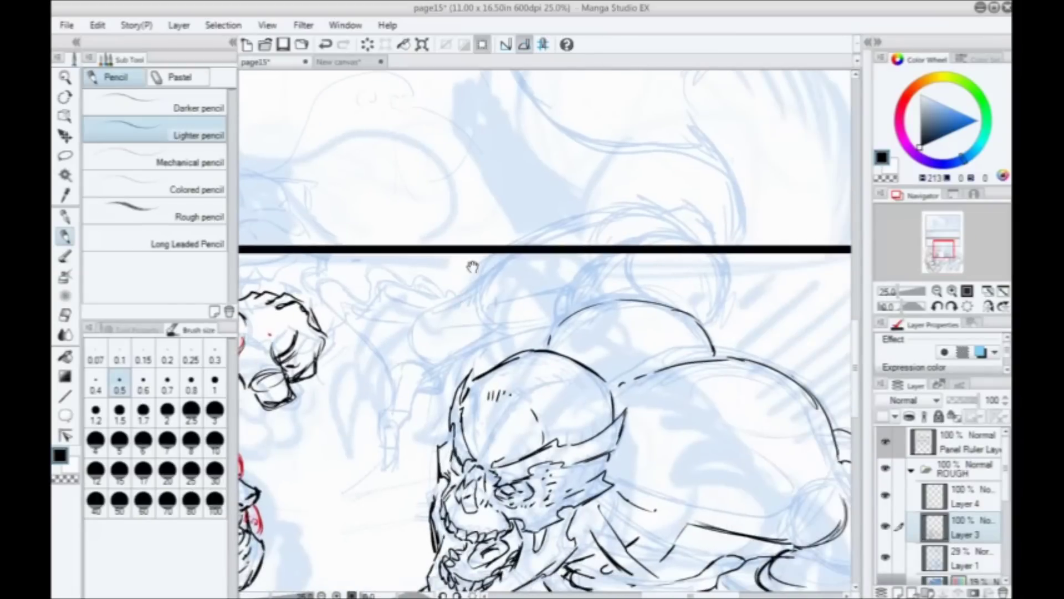
mouse_move(617, 268)
left_mouse_down()
mouse_move(623, 245)
mouse_move(588, 260)
mouse_move(571, 312)
left_mouse_up()
left_click_drag(569, 285, 549, 340)
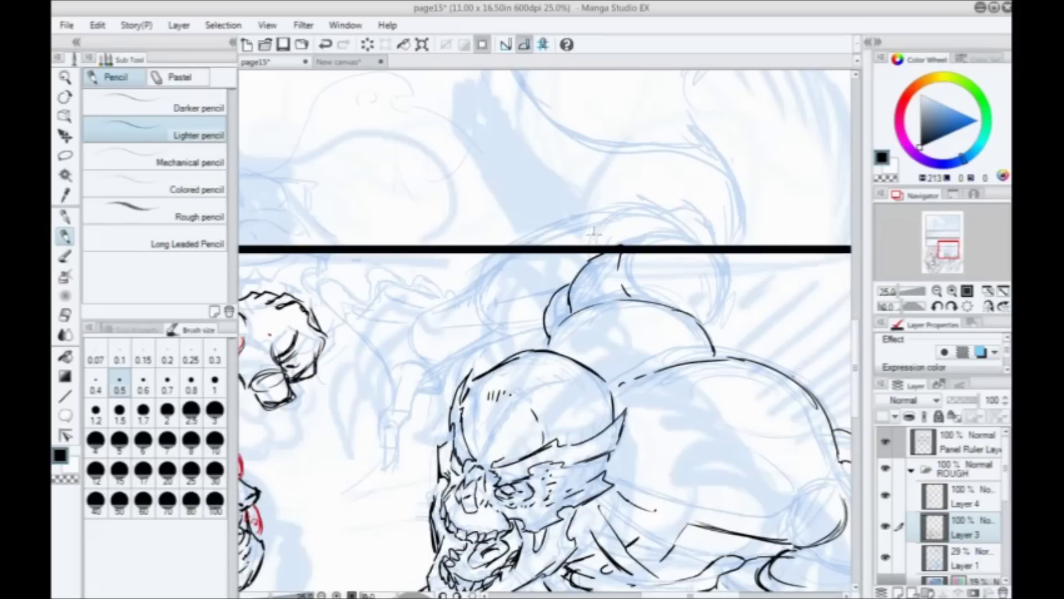
mouse_move(699, 327)
left_mouse_down()
mouse_move(733, 290)
mouse_move(730, 269)
mouse_move(708, 243)
mouse_move(697, 282)
mouse_move(698, 230)
mouse_move(658, 226)
mouse_move(673, 210)
mouse_move(642, 241)
mouse_move(627, 290)
left_mouse_up()
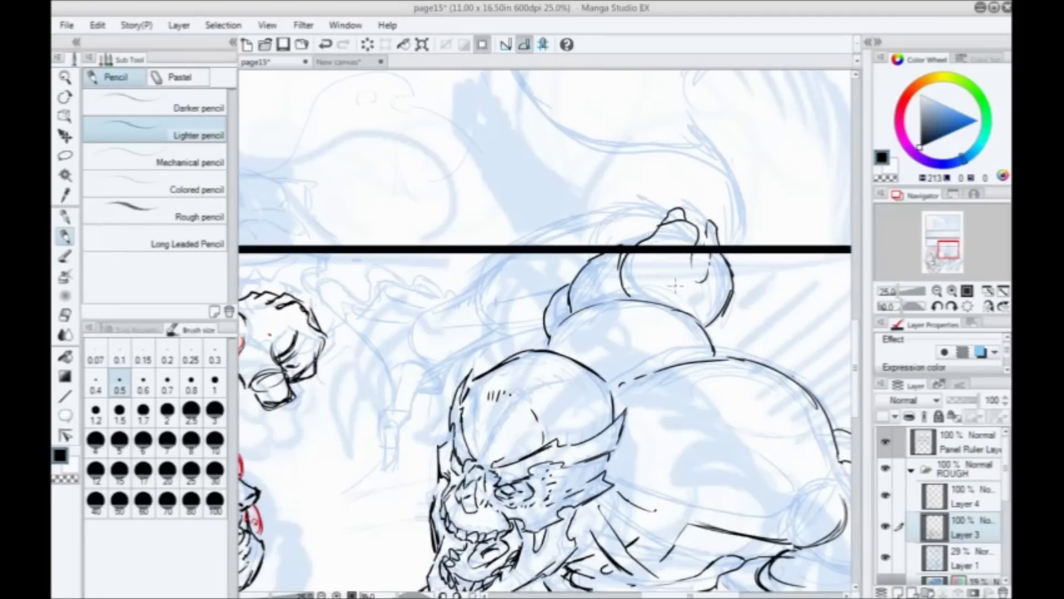
mouse_move(686, 304)
left_mouse_down()
mouse_move(707, 219)
mouse_move(677, 197)
mouse_move(609, 234)
left_mouse_up()
Step: Draw the raised forearm's upper and lower contours down to the wrist and start the hand's outline
mouse_move(638, 200)
left_mouse_down()
mouse_move(560, 221)
mouse_move(453, 316)
mouse_move(481, 306)
left_mouse_up()
mouse_move(580, 269)
left_mouse_down()
mouse_move(537, 282)
mouse_move(415, 368)
left_mouse_up()
left_click_drag(546, 318, 470, 344)
left_click_drag(377, 362, 408, 353)
mouse_move(490, 333)
left_mouse_down()
mouse_move(452, 367)
mouse_move(469, 379)
left_mouse_up()
left_click_drag(413, 345, 424, 367)
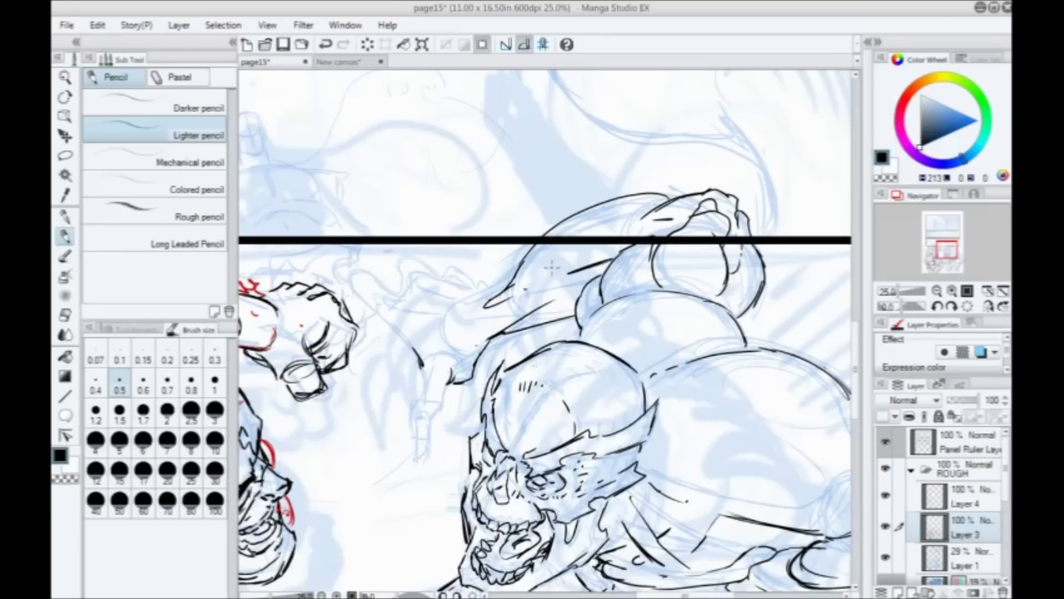
Step: Draw the raised hand's outstretched upper fingers, palm edge and downward-pointing finger
mouse_move(413, 348)
left_mouse_down()
mouse_move(382, 317)
mouse_move(394, 328)
mouse_move(404, 315)
mouse_move(469, 327)
left_mouse_up()
mouse_move(423, 298)
left_mouse_down()
mouse_move(434, 315)
mouse_move(432, 289)
mouse_move(466, 306)
mouse_move(522, 300)
mouse_move(453, 298)
mouse_move(502, 306)
left_mouse_up()
left_click_drag(409, 345, 466, 326)
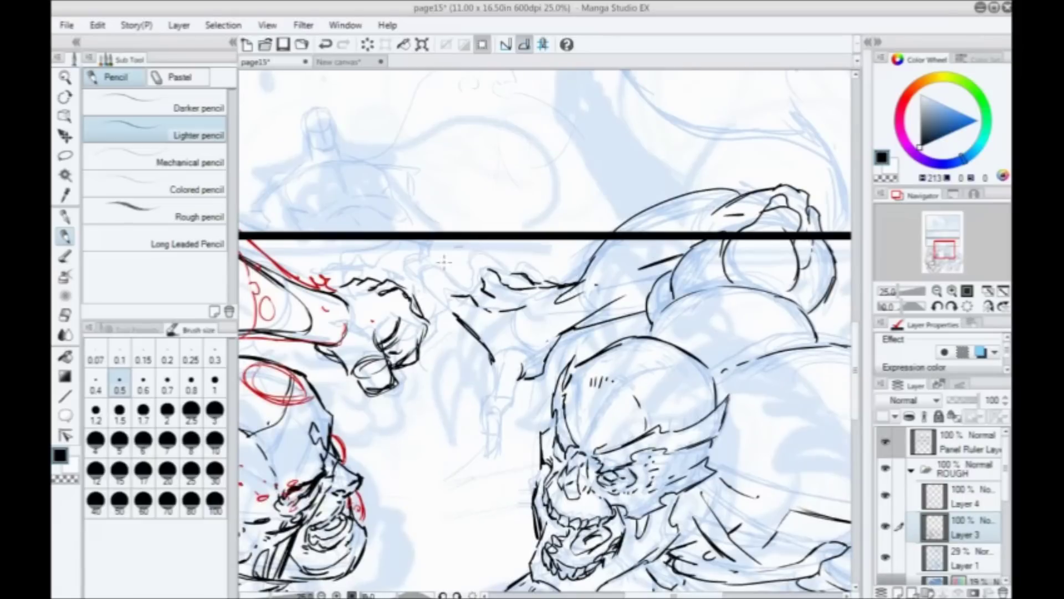
mouse_move(489, 355)
left_mouse_down()
mouse_move(501, 414)
mouse_move(476, 447)
mouse_move(490, 395)
mouse_move(480, 430)
left_mouse_up()
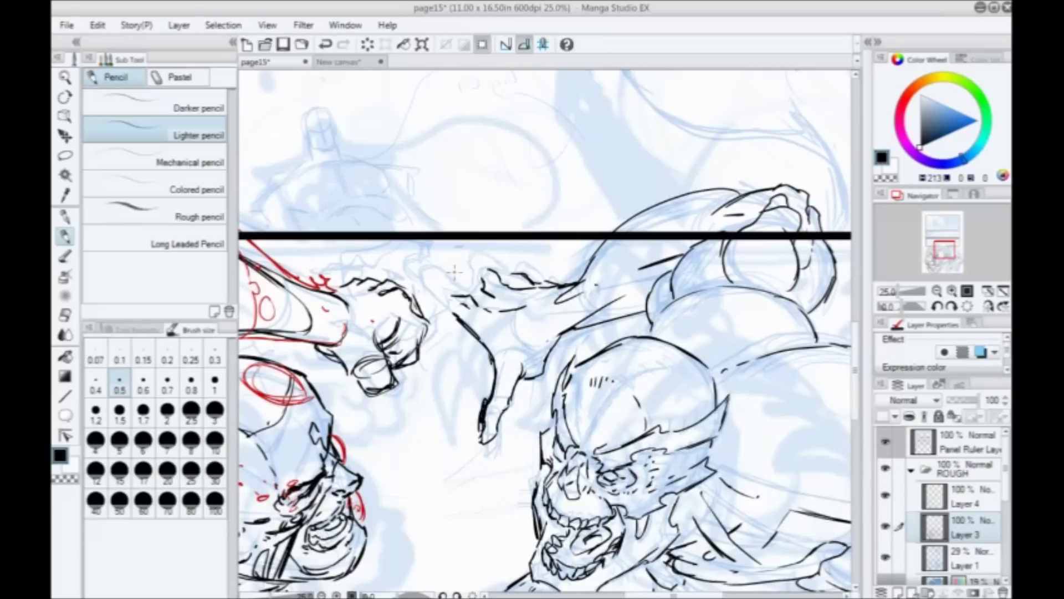
Step: Refine the raised hand with finger contours and short strokes on the palm and wrist
left_click_drag(453, 285, 464, 327)
mouse_move(510, 394)
left_mouse_down()
mouse_move(527, 404)
mouse_move(517, 452)
mouse_move(489, 414)
left_mouse_up()
mouse_move(484, 358)
left_mouse_down()
mouse_move(444, 351)
mouse_move(476, 382)
mouse_move(480, 354)
mouse_move(448, 336)
mouse_move(448, 361)
mouse_move(441, 343)
mouse_move(488, 354)
mouse_move(487, 340)
mouse_move(529, 342)
mouse_move(452, 331)
mouse_move(446, 363)
mouse_move(460, 327)
mouse_move(435, 341)
left_mouse_up()
left_click_drag(513, 329, 548, 340)
left_click_drag(537, 328, 558, 349)
Step: Add pointed claws to the fingers of the raised hand and darken the uppermost one
key("ctrl+minus")
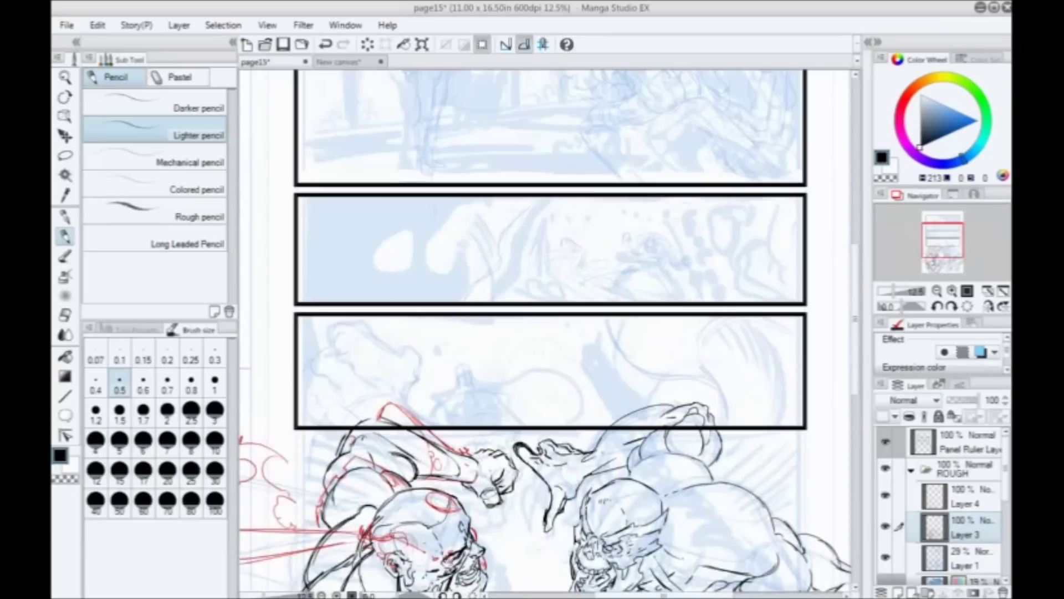
left_click_drag(496, 453, 451, 216)
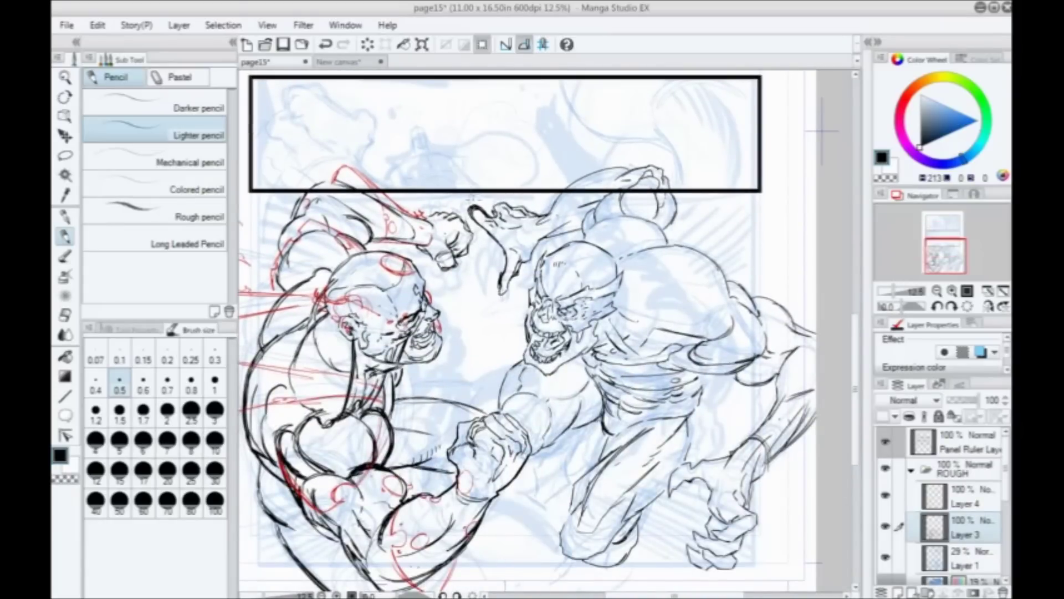
left_click_drag(510, 279, 491, 303)
mouse_move(472, 203)
left_mouse_down()
mouse_move(465, 221)
mouse_move(490, 220)
mouse_move(482, 216)
left_mouse_up()
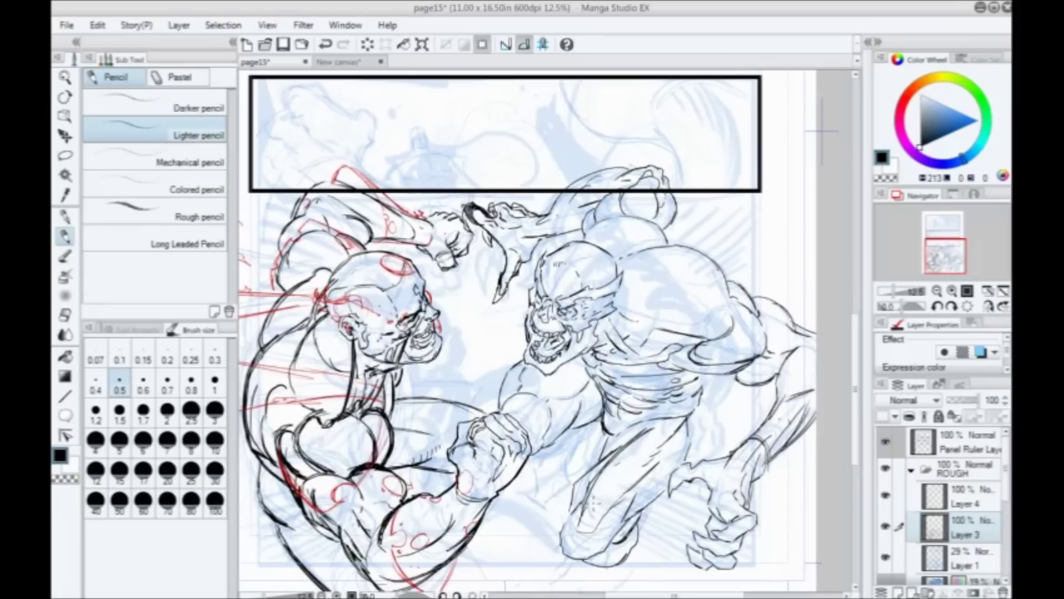
Step: Reinforce the contour of the creature's upper back and shoulder behind its head
left_click_drag(548, 236, 582, 230)
scroll(467, 186, "up", 2)
mouse_move(662, 271)
left_mouse_down()
mouse_move(535, 276)
mouse_move(573, 296)
mouse_move(626, 257)
mouse_move(739, 306)
left_mouse_up()
left_click_drag(564, 322, 505, 269)
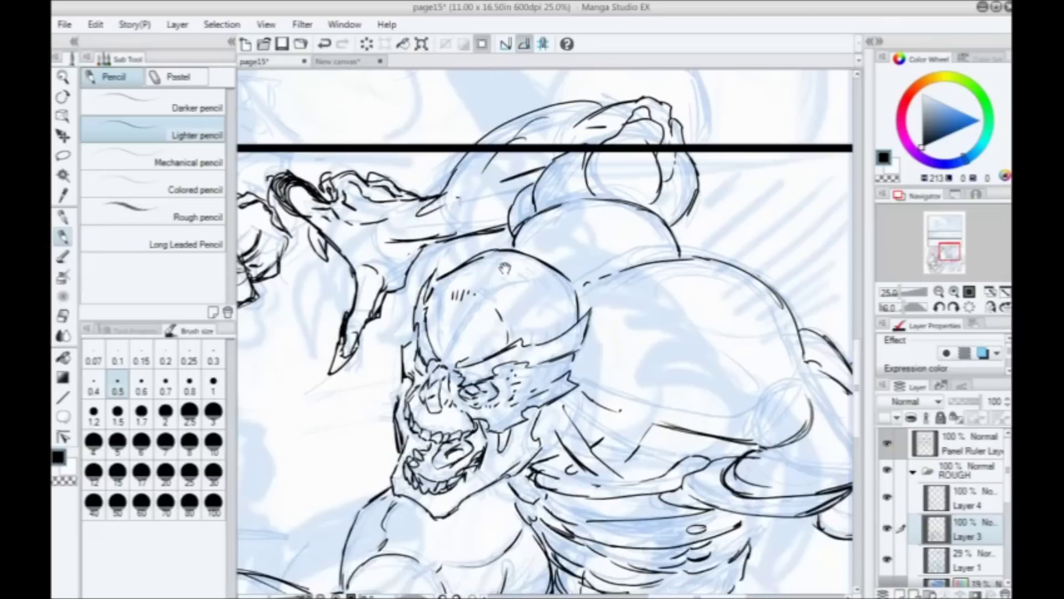
left_click_drag(600, 270, 607, 276)
left_click_drag(620, 264, 681, 253)
left_click_drag(526, 272, 554, 294)
left_click_drag(562, 206, 535, 241)
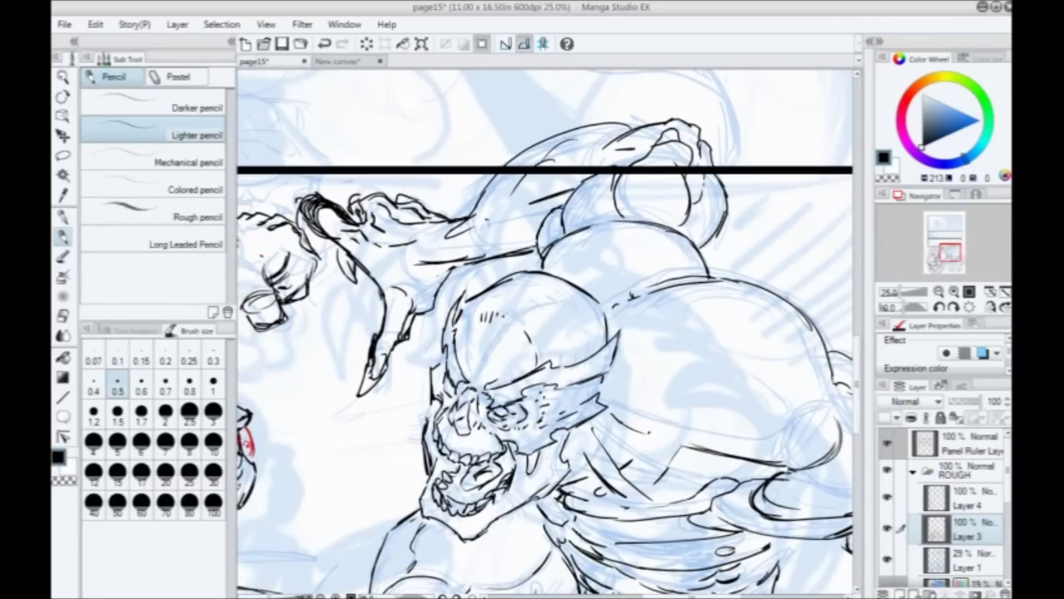
Step: Add contour and muscle lines along the forearm and elbow of the creature's raised arm
mouse_move(564, 207)
left_mouse_down()
mouse_move(596, 175)
mouse_move(622, 217)
left_mouse_up()
mouse_move(622, 166)
left_mouse_down()
mouse_move(655, 150)
mouse_move(689, 207)
left_mouse_up()
mouse_move(701, 247)
left_mouse_down()
mouse_move(719, 233)
mouse_move(715, 158)
mouse_move(677, 130)
left_mouse_up()
left_click_drag(489, 274, 564, 290)
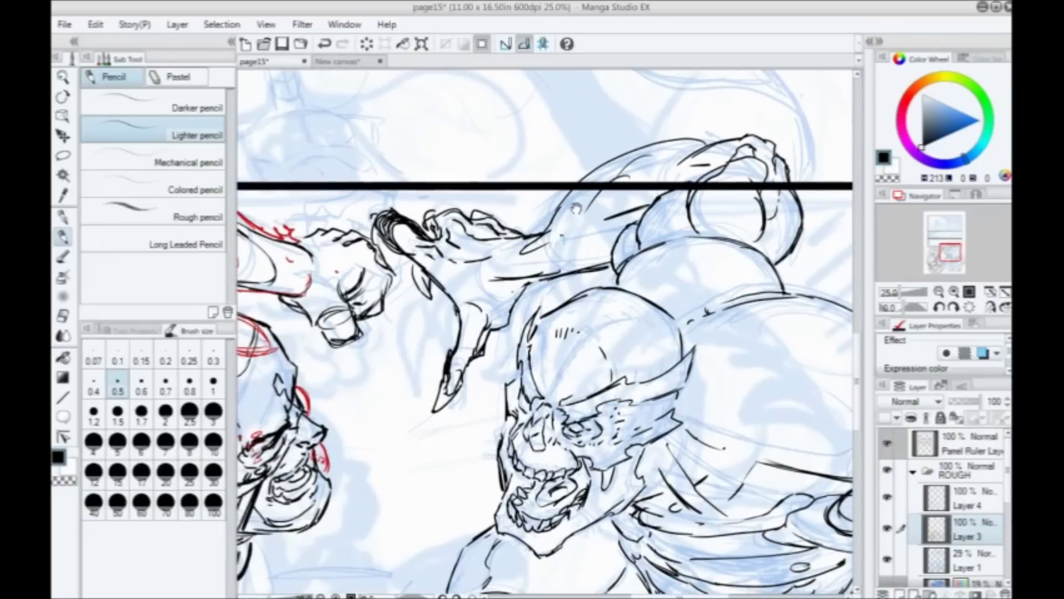
left_click_drag(704, 144, 647, 147)
left_click_drag(583, 181, 529, 241)
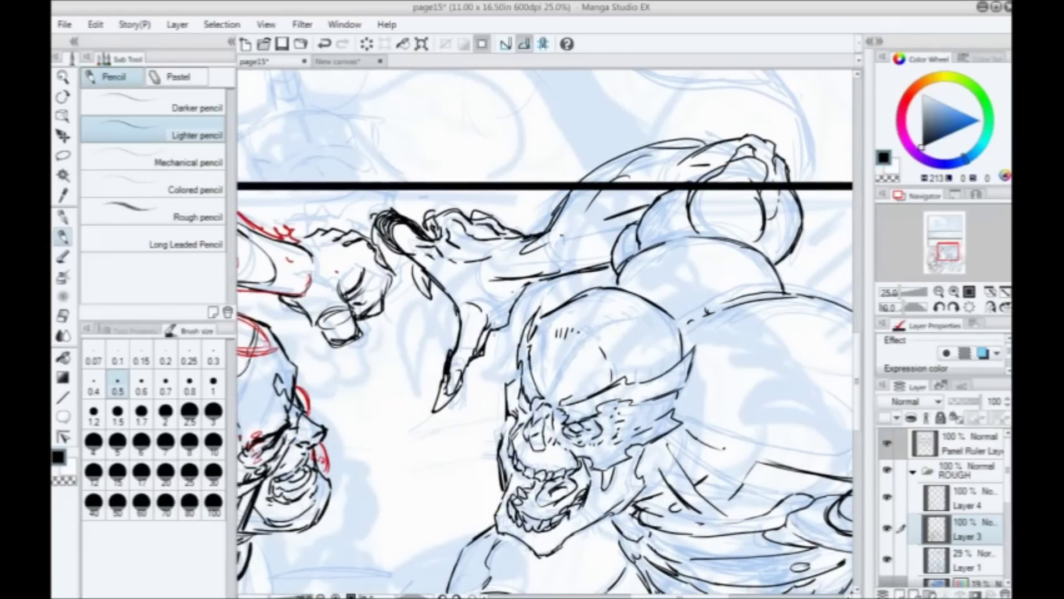
Step: Refine the creature's skull face with short strokes around the mouth, cheek and rear jaw, and thicken the chin outline
left_click_drag(589, 350, 563, 249)
mouse_move(506, 202)
left_mouse_down()
mouse_move(519, 218)
mouse_move(507, 255)
mouse_move(516, 289)
mouse_move(579, 280)
mouse_move(666, 245)
left_mouse_up()
left_click_drag(482, 271, 539, 261)
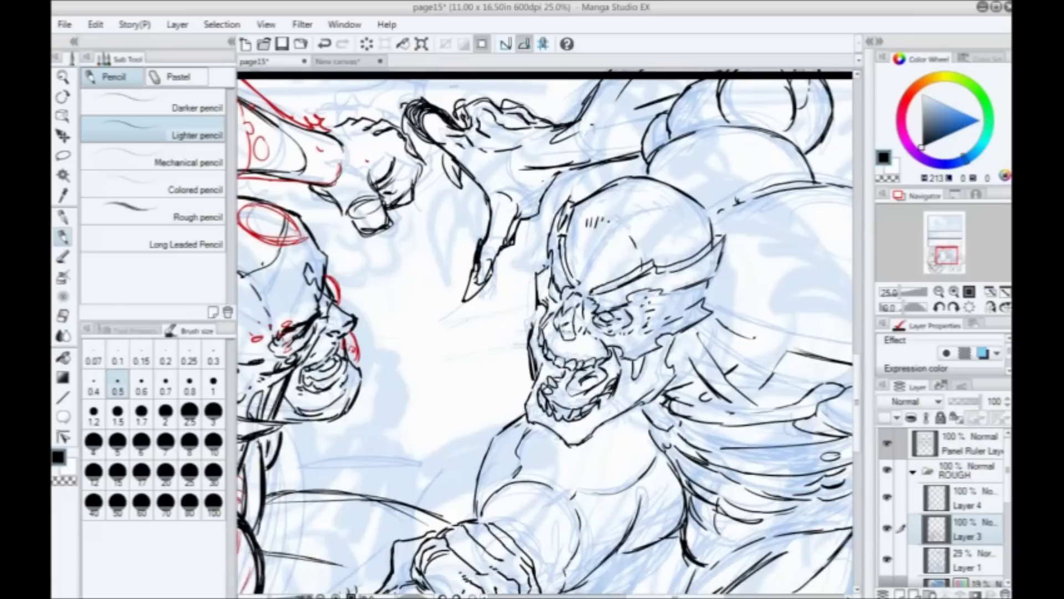
left_click_drag(536, 412, 562, 346)
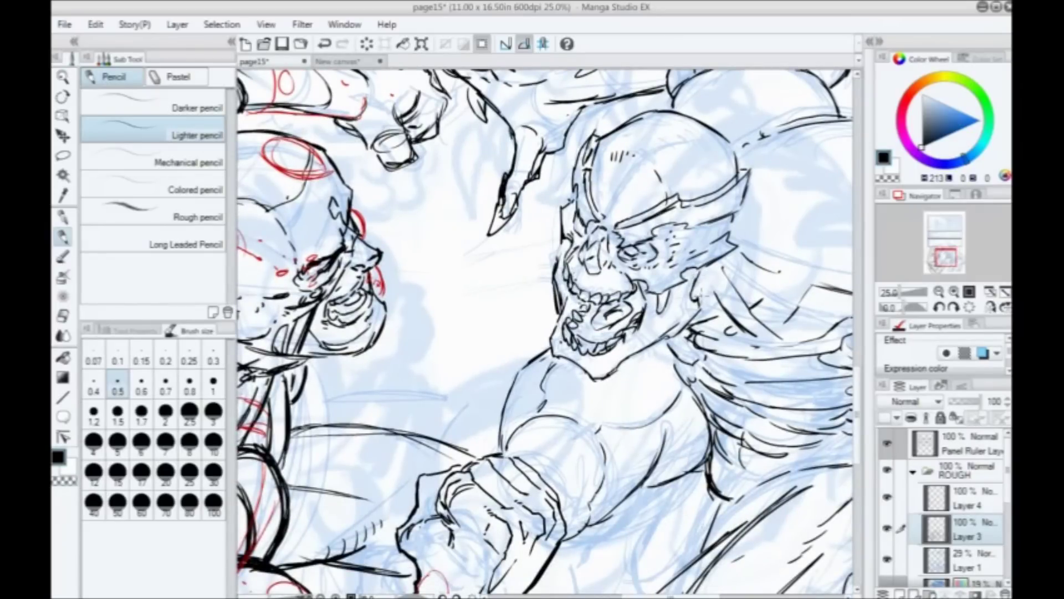
left_click_drag(699, 308, 637, 348)
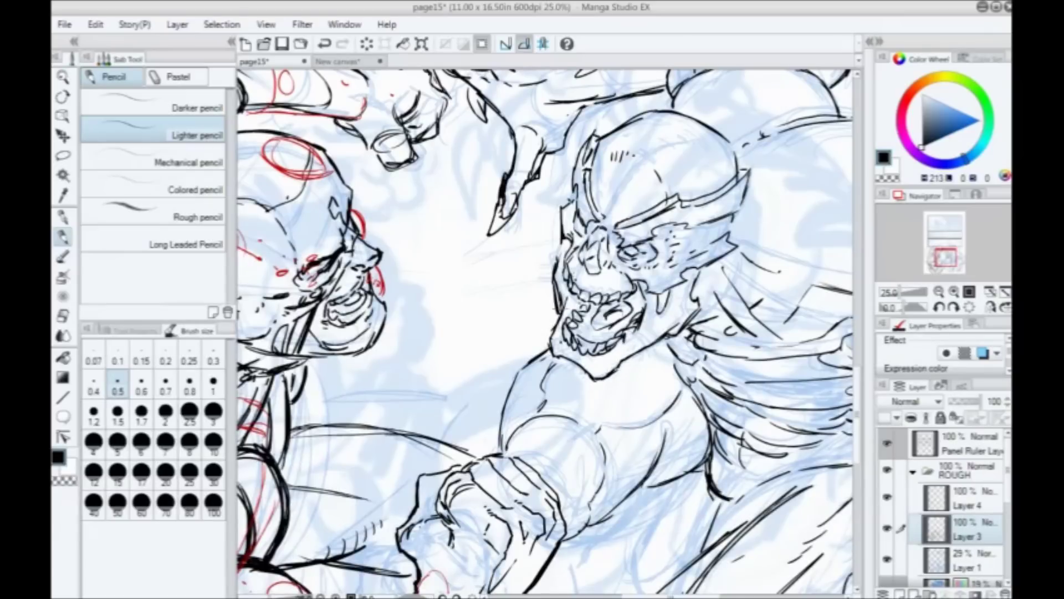
scroll(549, 271, "up", 2)
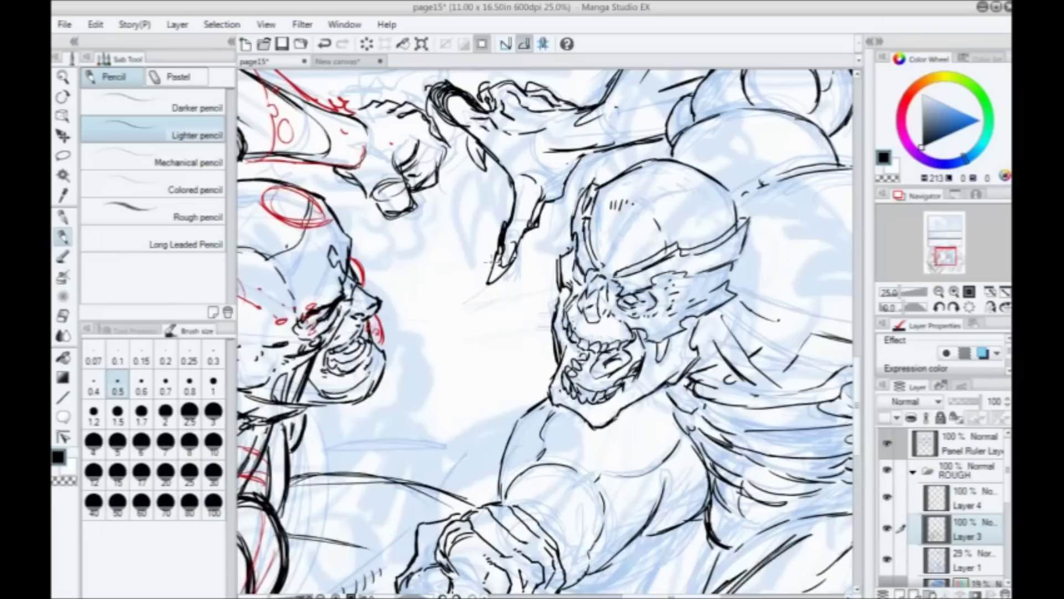
scroll(488, 259, "down", 3)
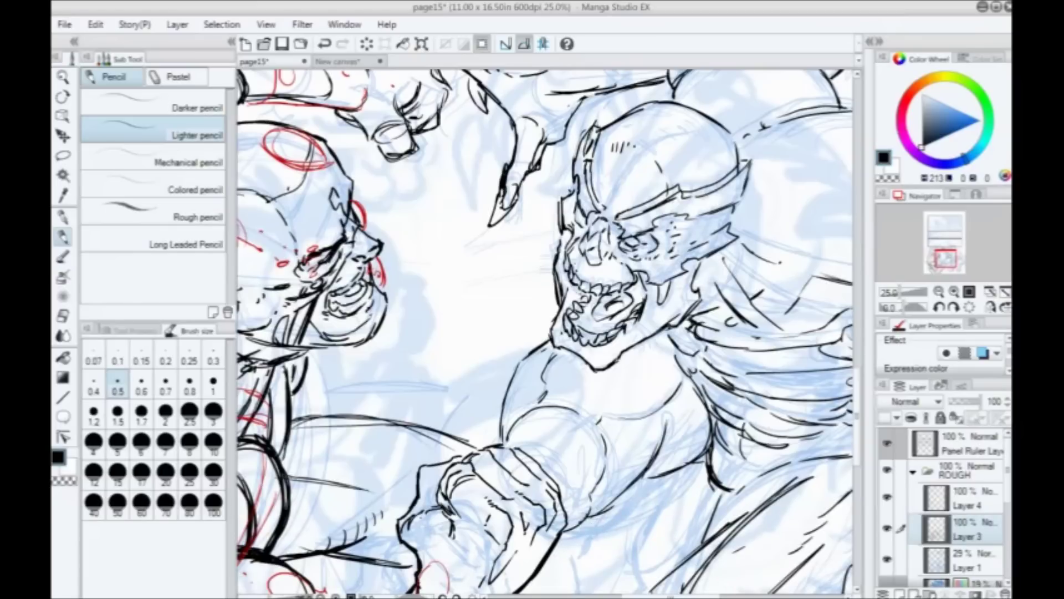
mouse_move(737, 138)
left_mouse_down()
mouse_move(736, 202)
mouse_move(687, 214)
left_mouse_up()
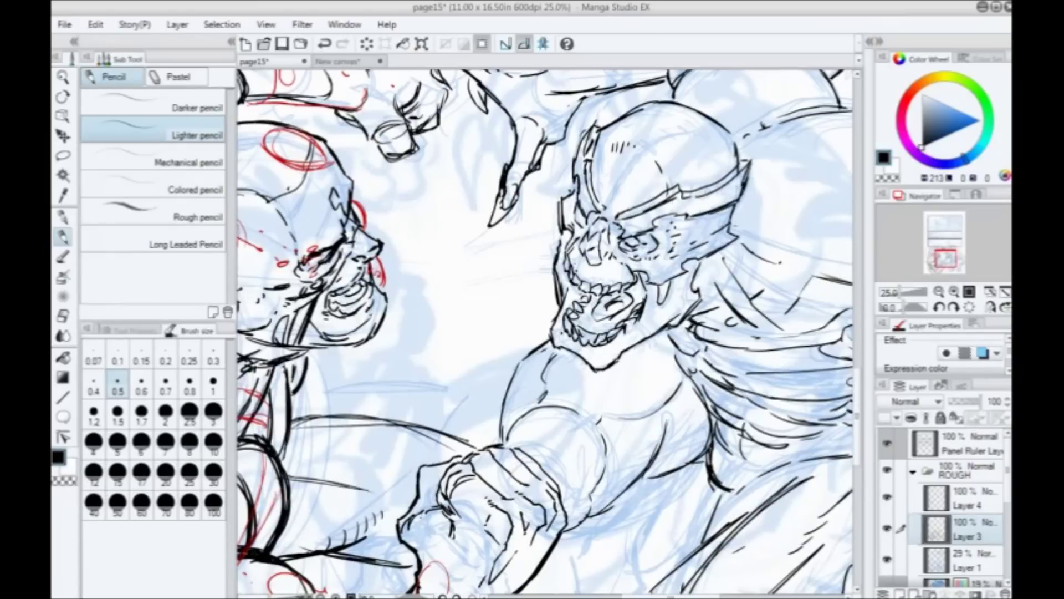
mouse_move(648, 282)
left_mouse_down()
mouse_move(703, 257)
mouse_move(632, 264)
mouse_move(641, 279)
left_mouse_up()
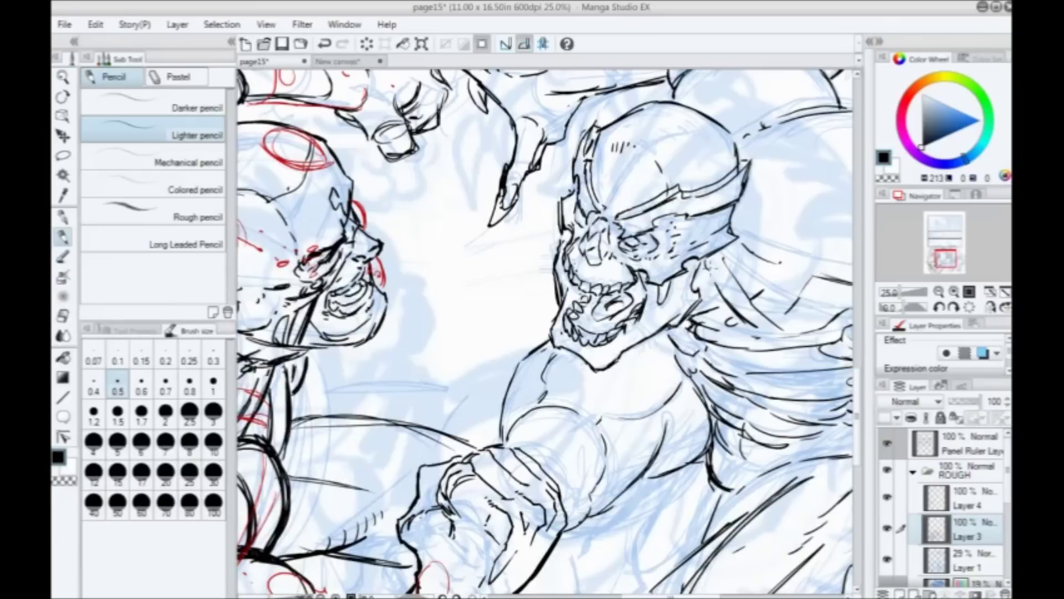
left_click_drag(707, 291, 697, 308)
mouse_move(707, 262)
left_mouse_down()
mouse_move(711, 287)
mouse_move(698, 305)
mouse_move(697, 261)
left_mouse_up()
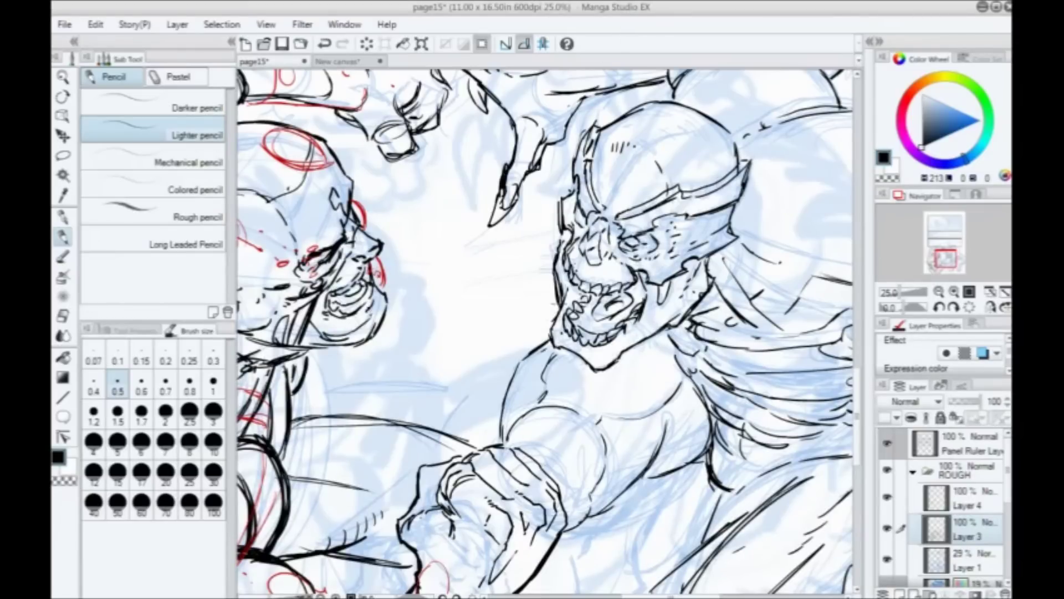
mouse_move(552, 299)
left_mouse_down()
mouse_move(546, 355)
mouse_move(602, 370)
mouse_move(622, 363)
mouse_move(643, 330)
left_mouse_up()
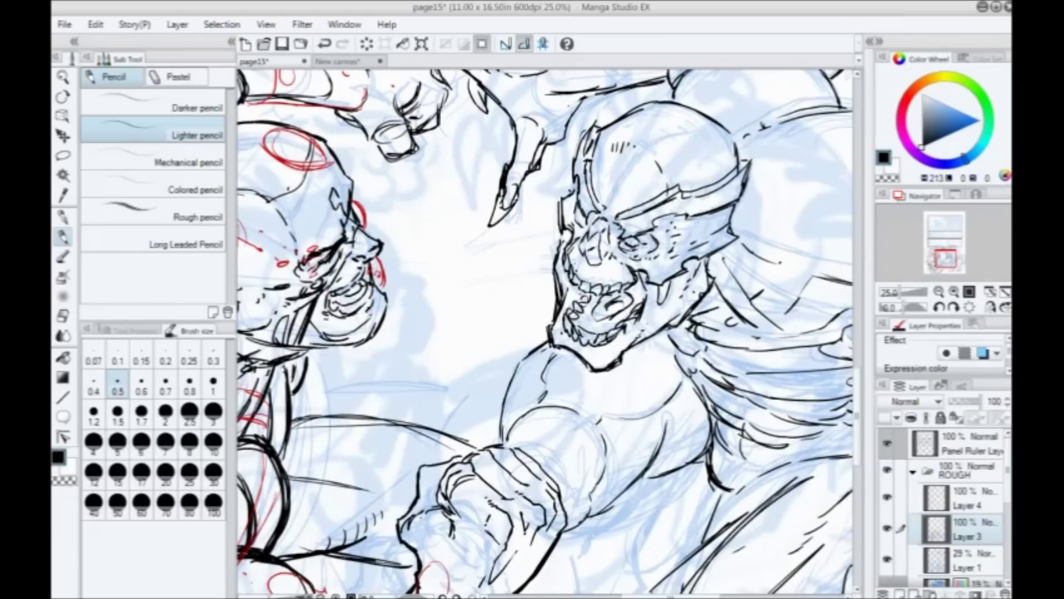
Step: Add contour lines over the creature's brow and forehead, undoing the last stray stroke
mouse_move(707, 250)
left_mouse_down()
mouse_move(736, 235)
mouse_move(748, 196)
left_mouse_up()
mouse_move(742, 158)
left_mouse_down()
mouse_move(733, 137)
mouse_move(649, 133)
mouse_move(614, 169)
mouse_move(608, 216)
mouse_move(614, 236)
mouse_move(633, 246)
left_mouse_up()
key("ctrl+z")
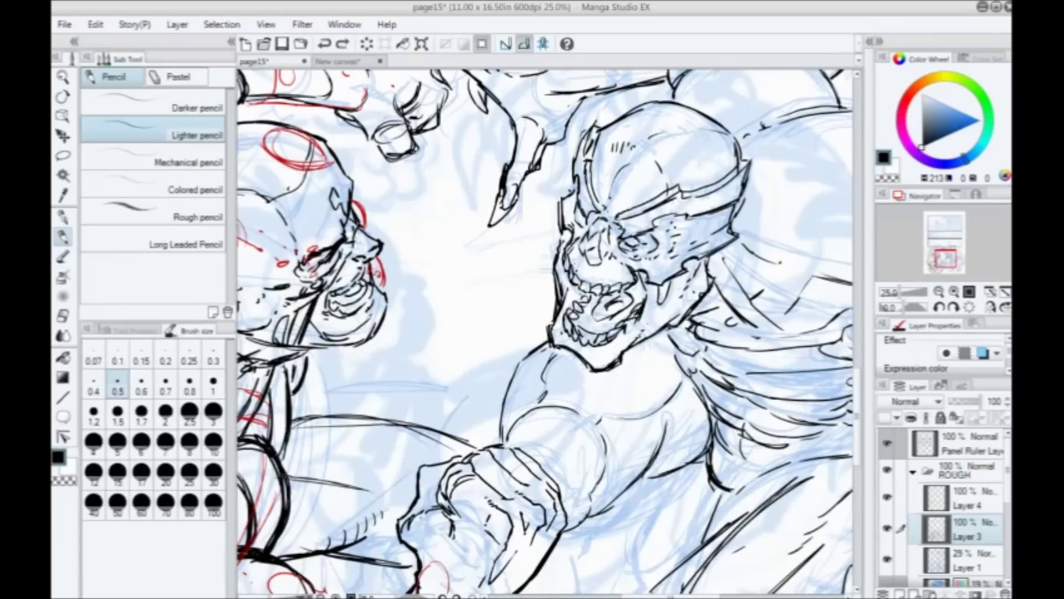
Step: Dot small spit droplets into the gap between the bald man's and the creature's open mouths
key("ctrl+minus")
left_click_drag(486, 353, 526, 383)
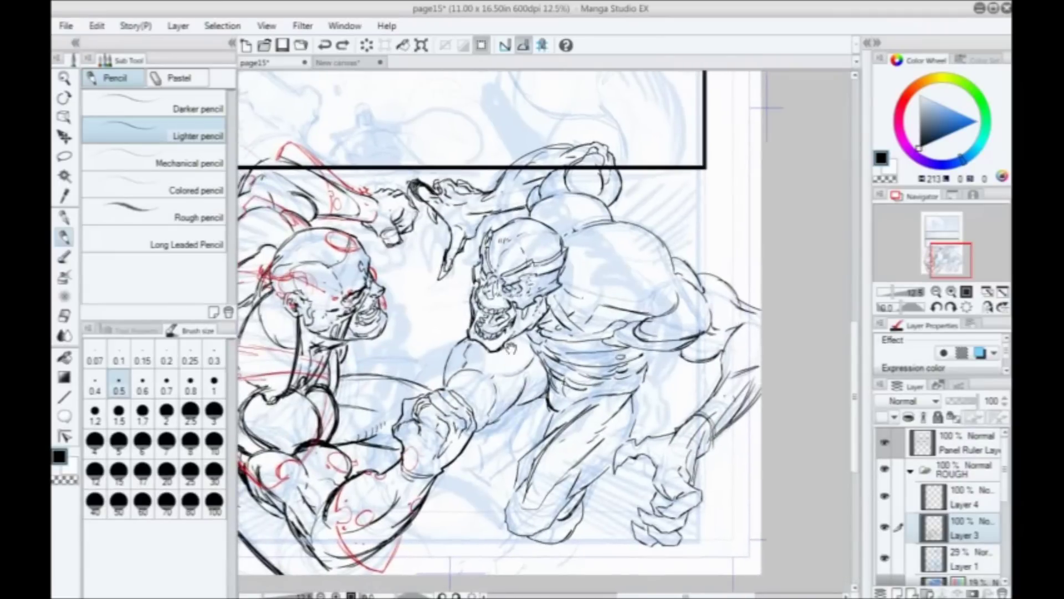
left_click_drag(356, 384, 496, 273)
left_click_drag(475, 313, 484, 429)
left_click(610, 305)
left_click_drag(599, 312, 598, 320)
left_click(591, 292)
left_click_drag(512, 325, 420, 361)
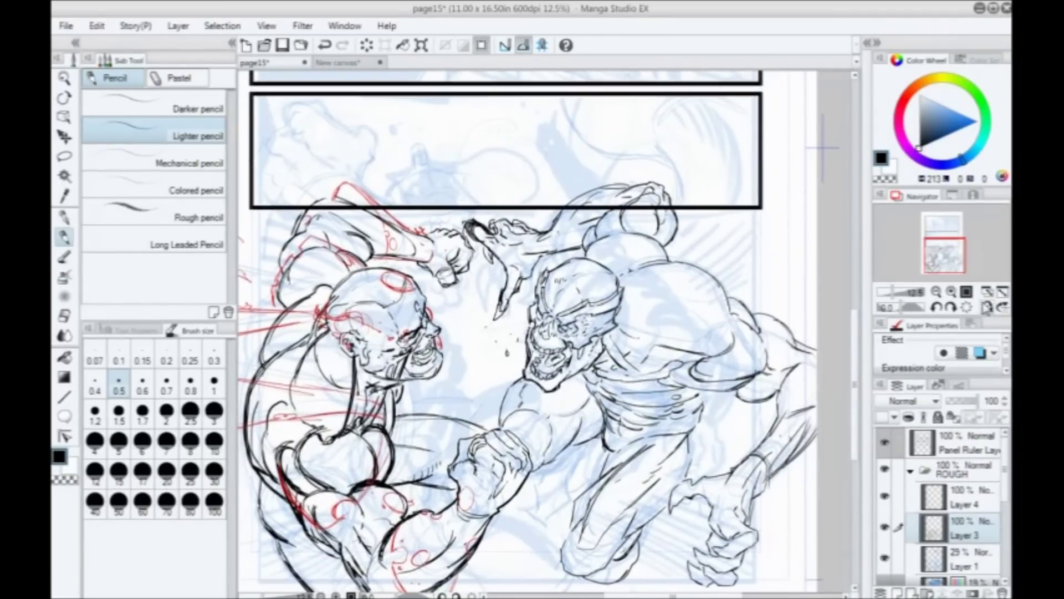
Step: Mirror the canvas view to check both figures' composition, restore the original orientation, and review the whole fight panel
left_click(988, 307)
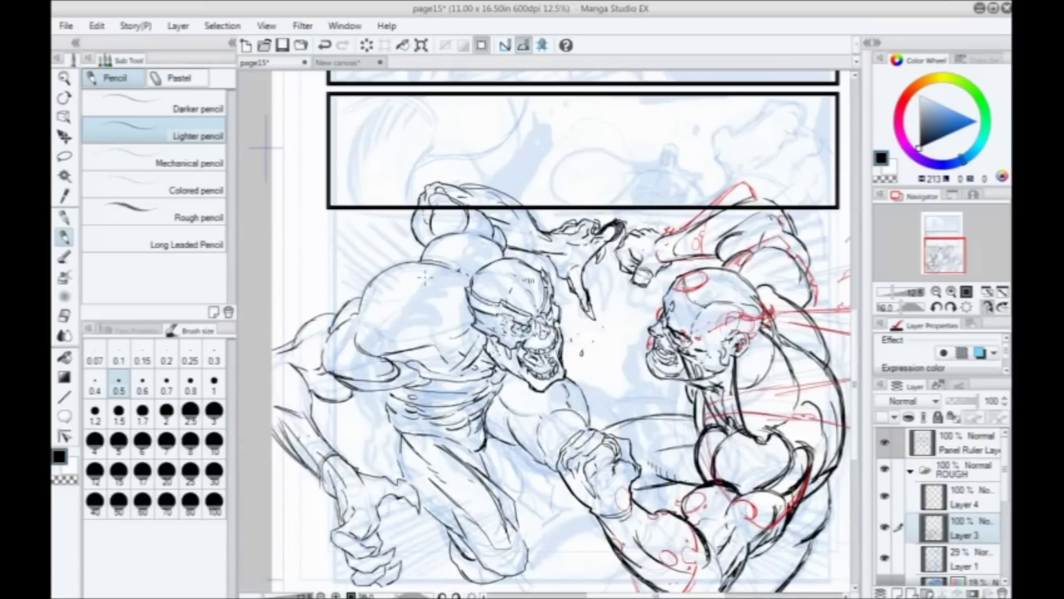
scroll(388, 332, "up", 8)
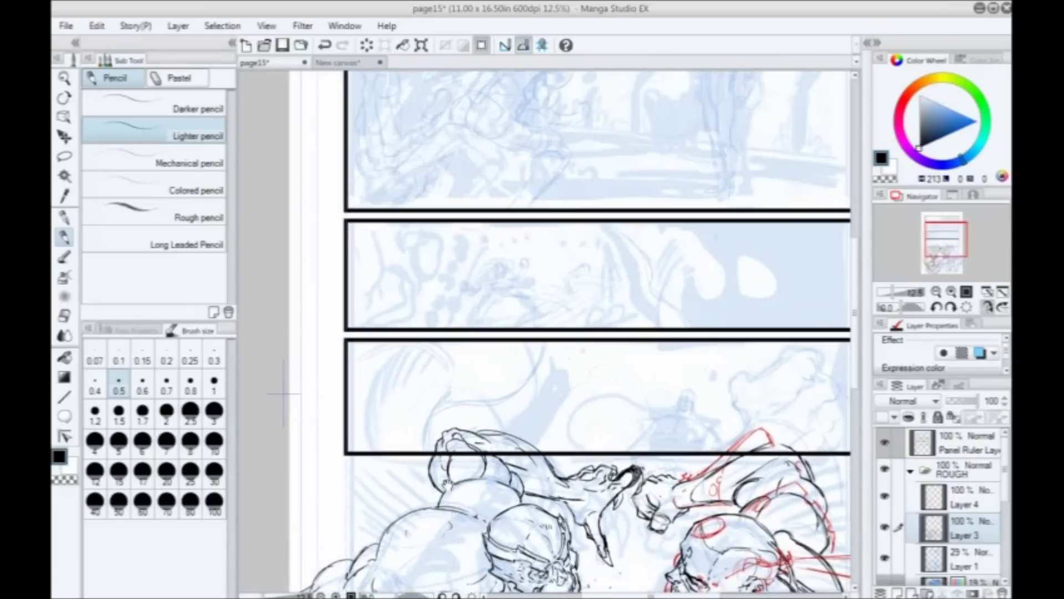
scroll(283, 394, "down", 4)
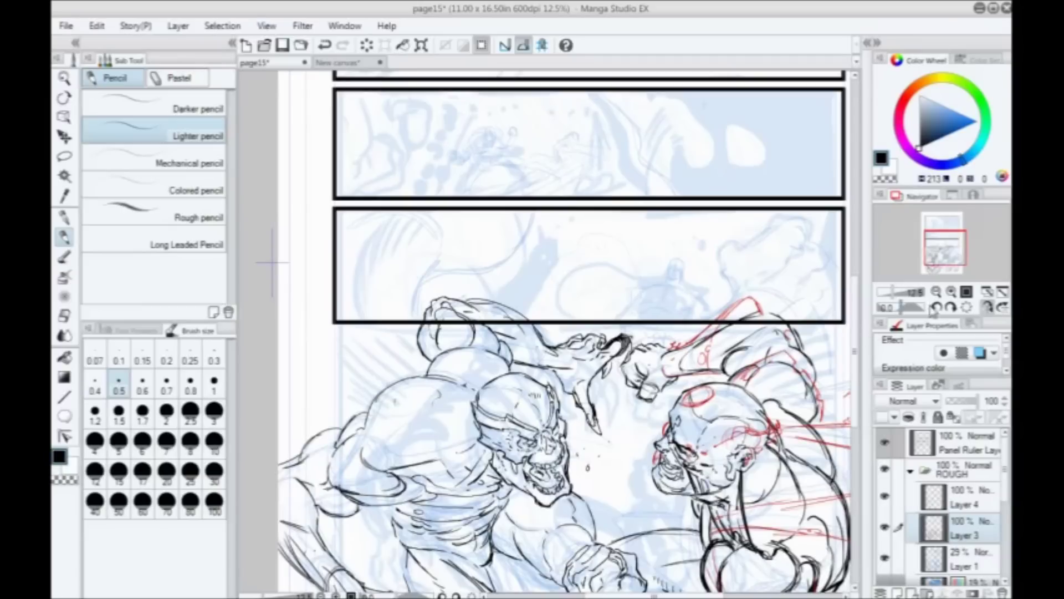
left_click(988, 306)
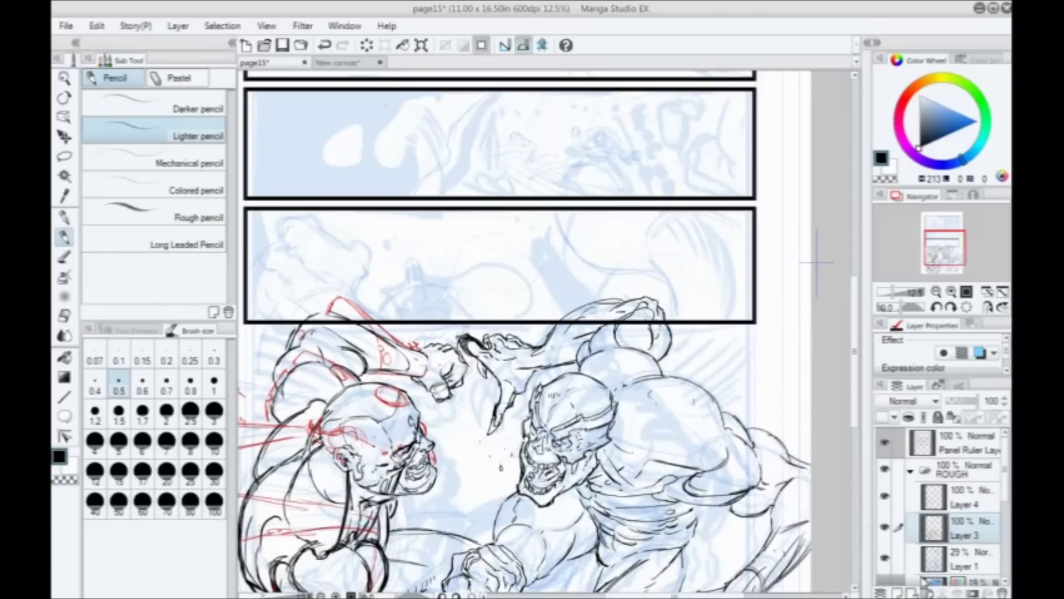
left_click_drag(413, 455, 396, 422)
left_click_drag(466, 335, 474, 398)
left_click_drag(397, 477, 373, 485)
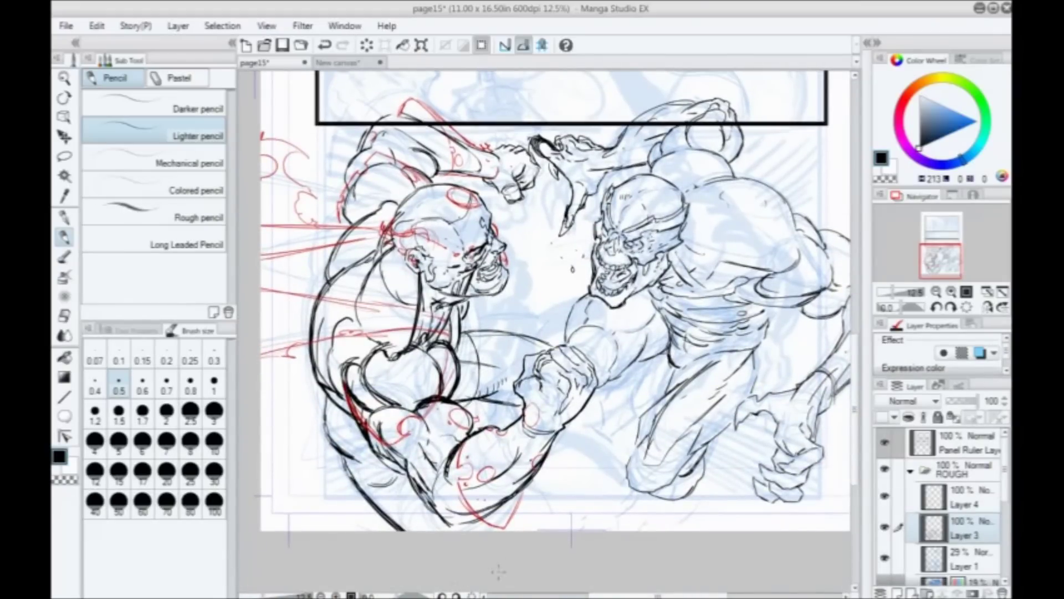